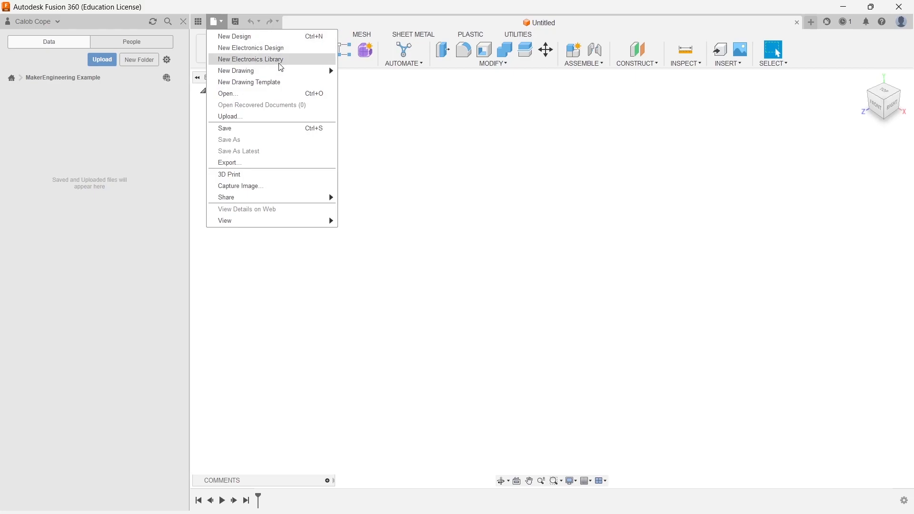
- Create a new electronics library and browse its components, symbols, footprints and packages sections
left_click(283, 61)
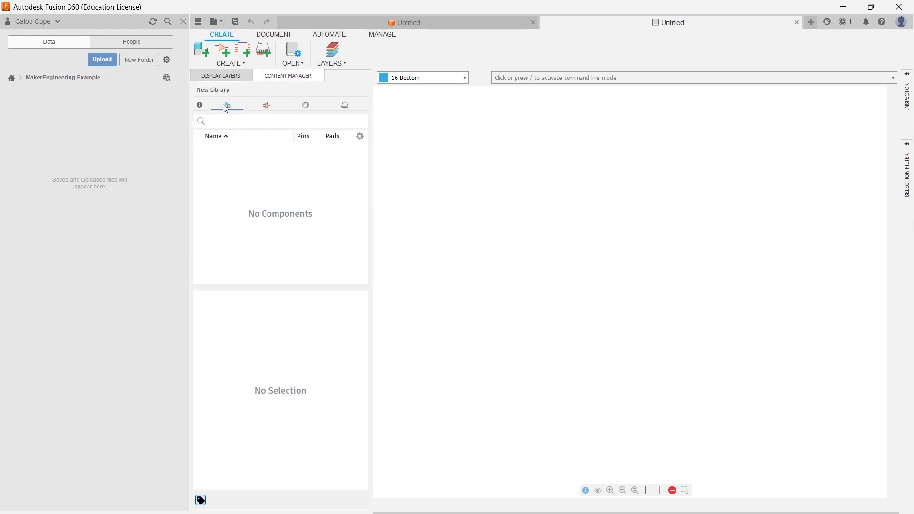
left_click(271, 108)
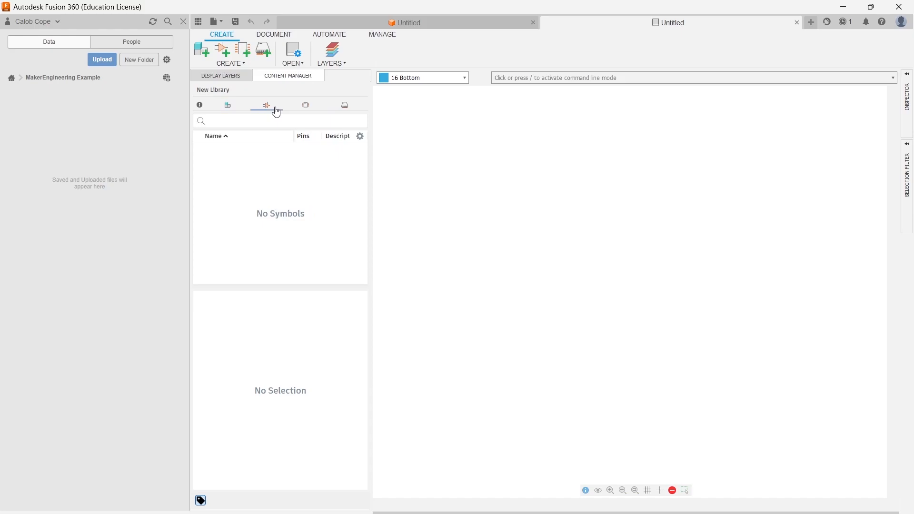
left_click(308, 108)
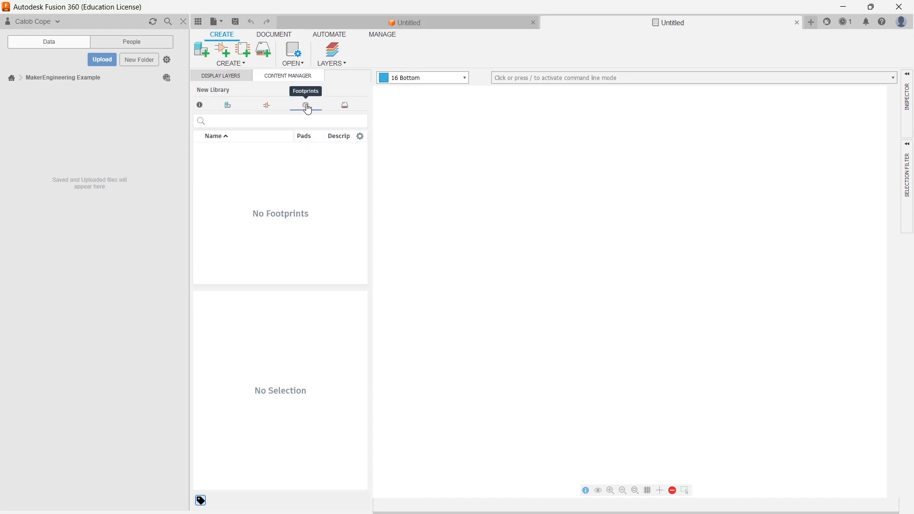
left_click(342, 107)
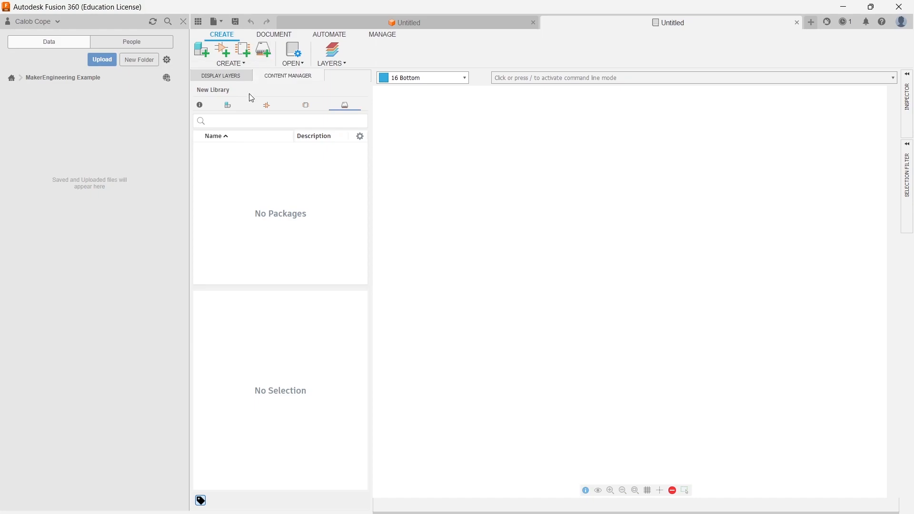
- Add a new component device named RESISTOR to the library
left_click(229, 105)
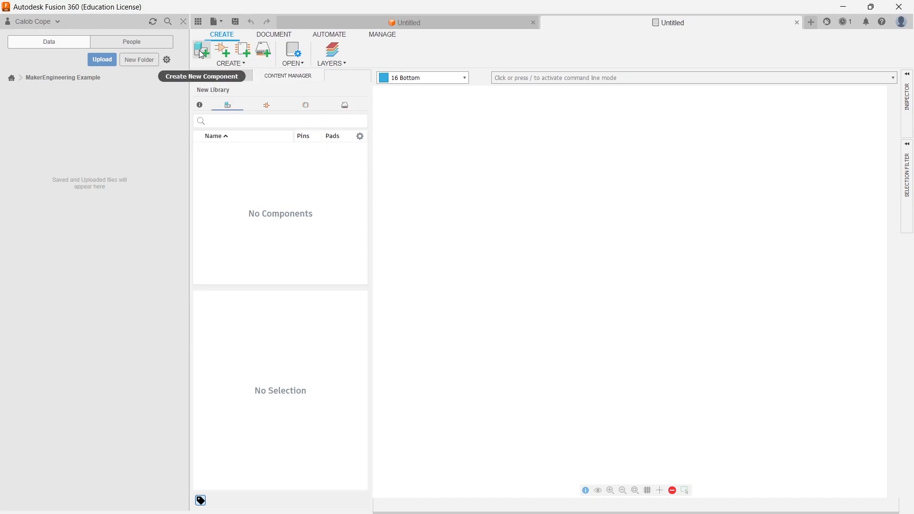
left_click(202, 50)
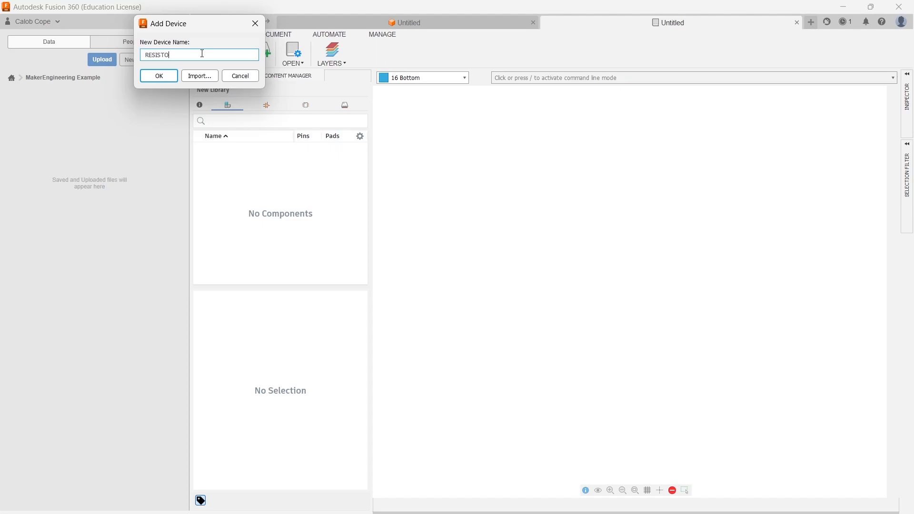
key("Return")
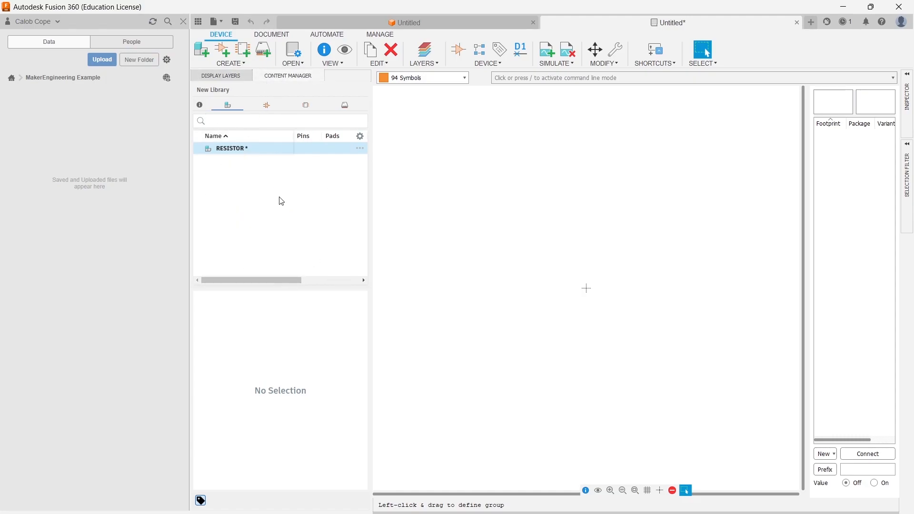
- Save the library as AAA_DemoLibrary in the MakerEngineering Example project
left_click(220, 21)
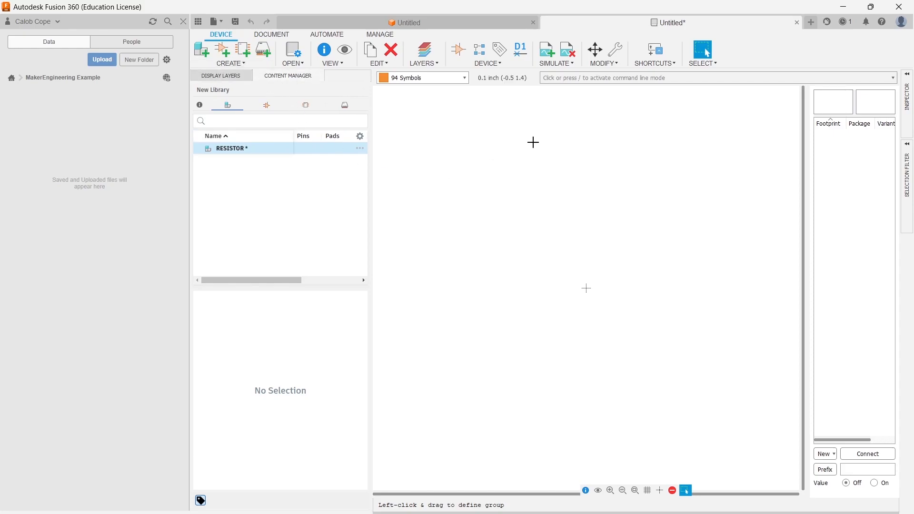
key("ctrl+s")
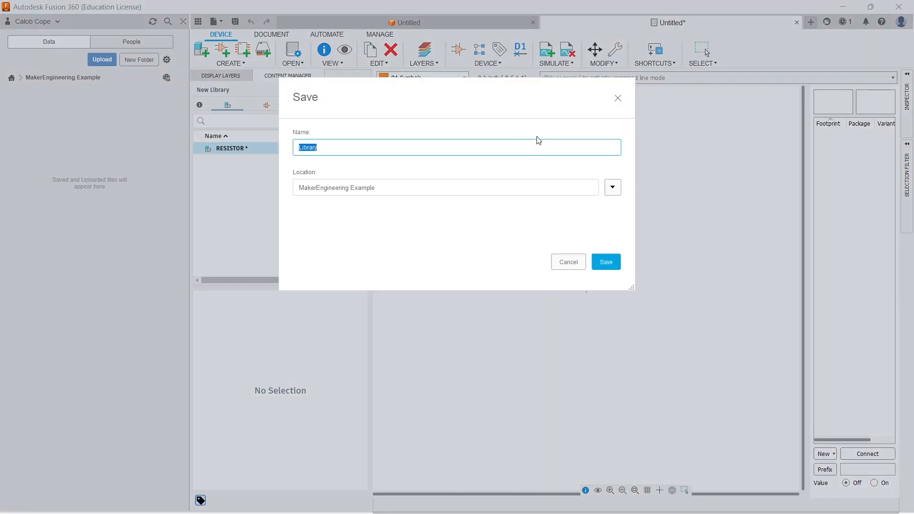
type("D")
key("Home")
type("AAA_")
key("Return")
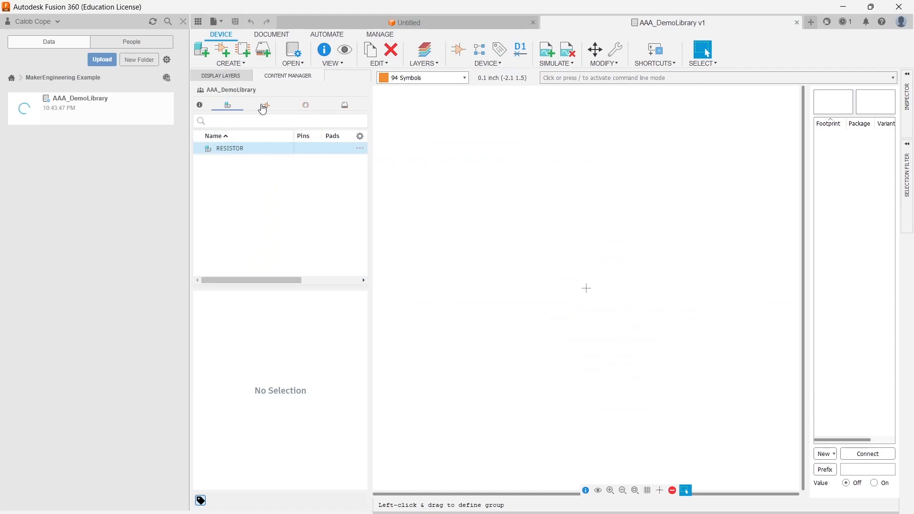
- Create a new symbol named RESISTOR
left_click(262, 106)
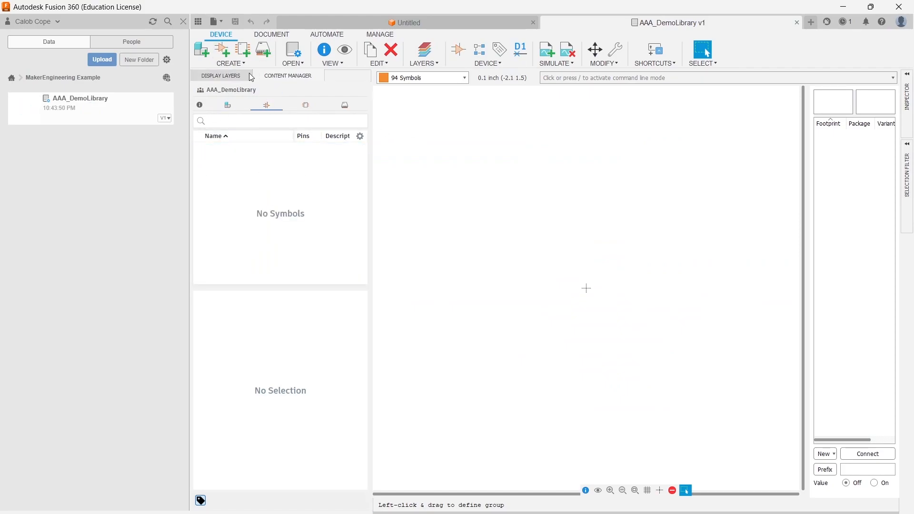
left_click(222, 49)
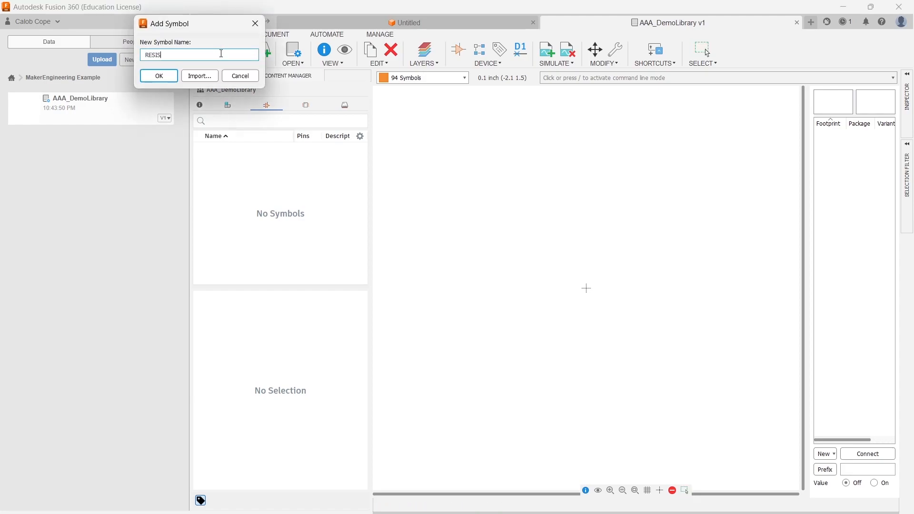
key("Return")
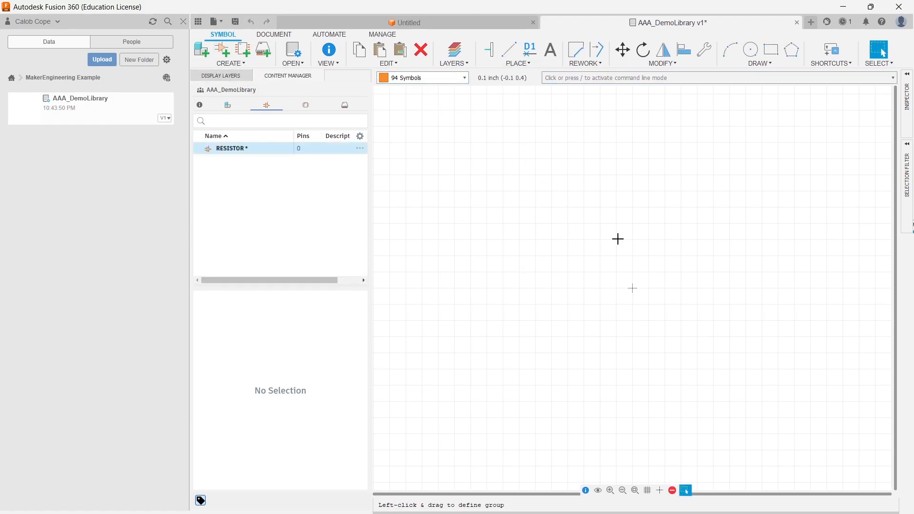
- Set the grid's alternate size to 0.005 inch
left_click(648, 493)
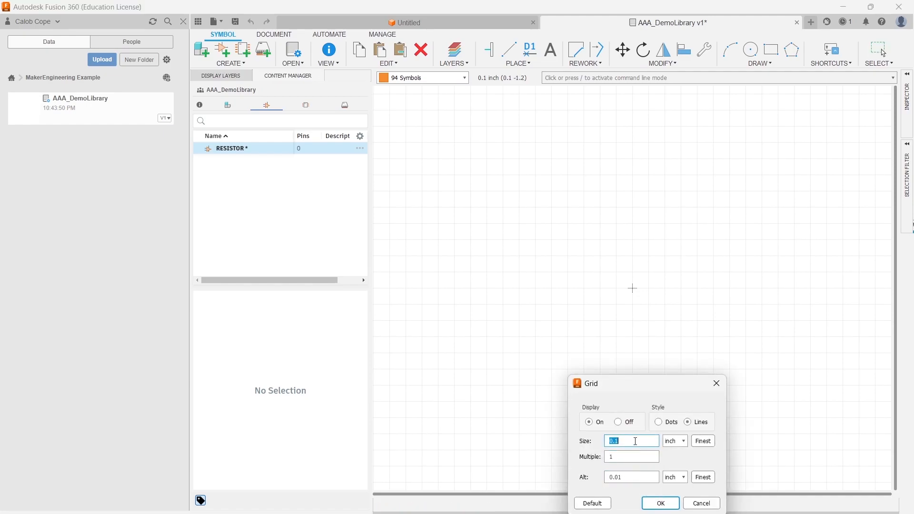
left_click_drag(640, 477, 572, 478)
type("0.002")
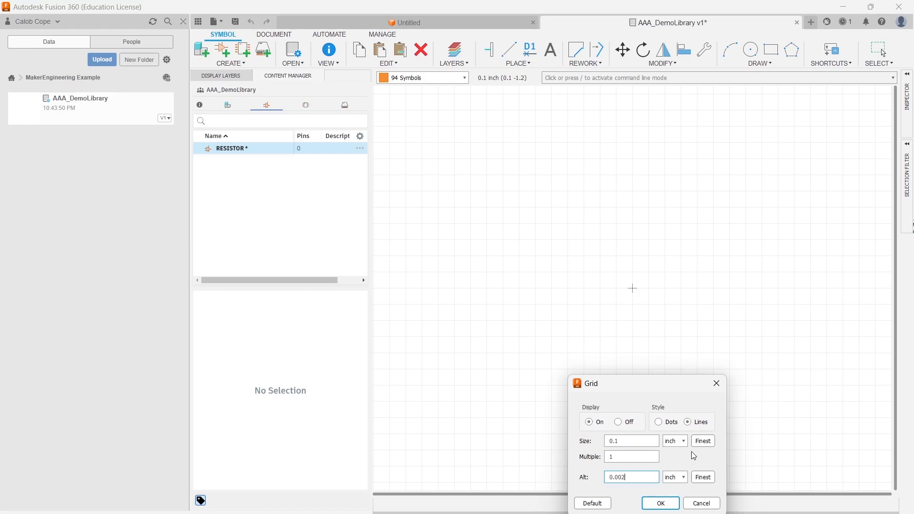
type("5")
key("Return")
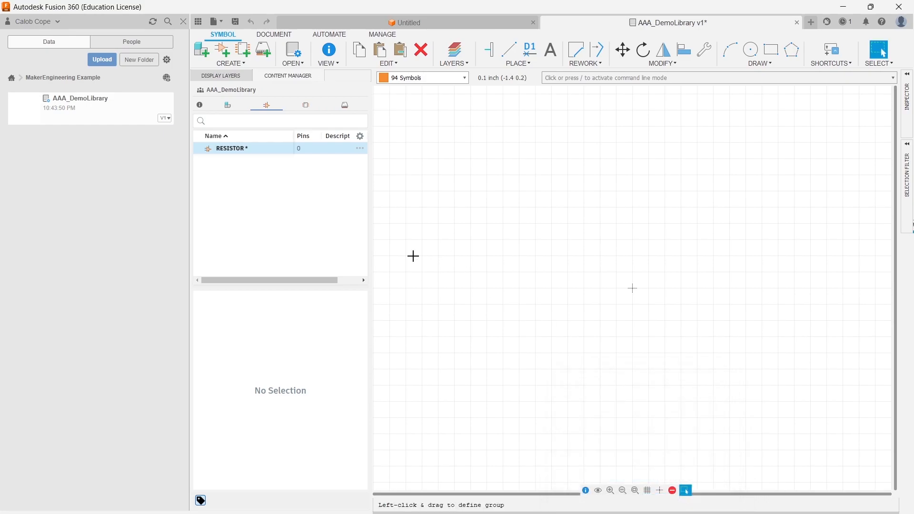
- Place two pins facing each other on either side of the origin, about 0.9 inch apart
left_click(490, 50)
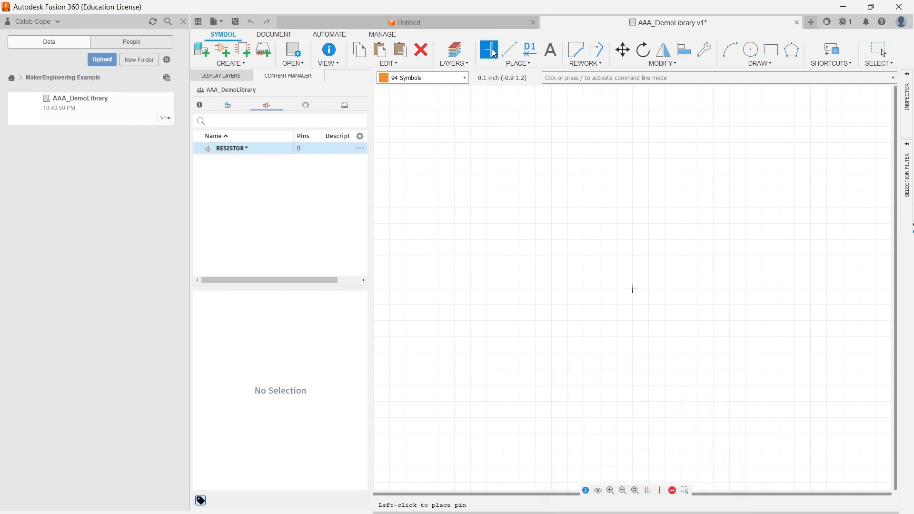
left_click(547, 289)
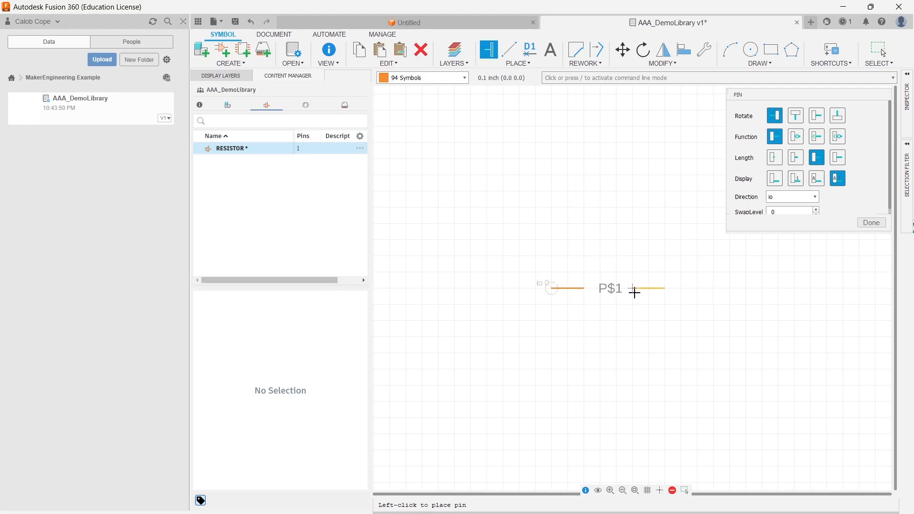
right_click(683, 273)
right_click(684, 273)
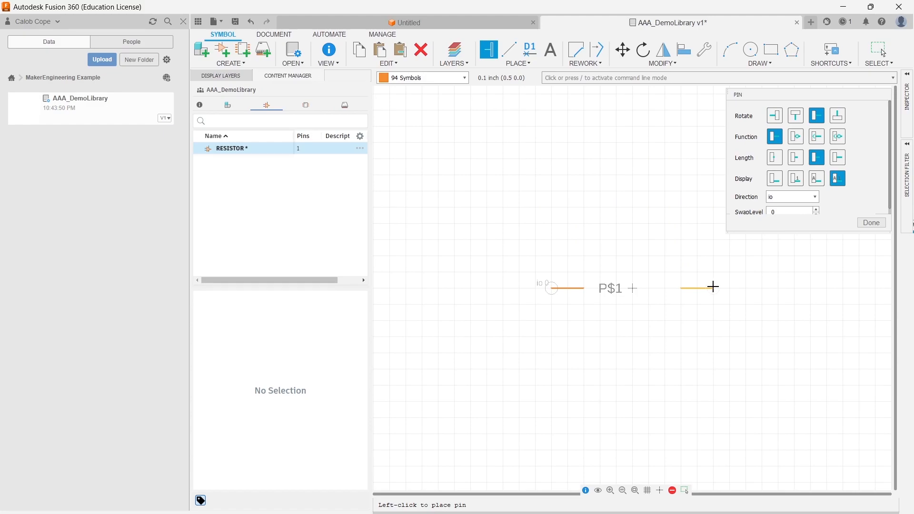
left_click(693, 287)
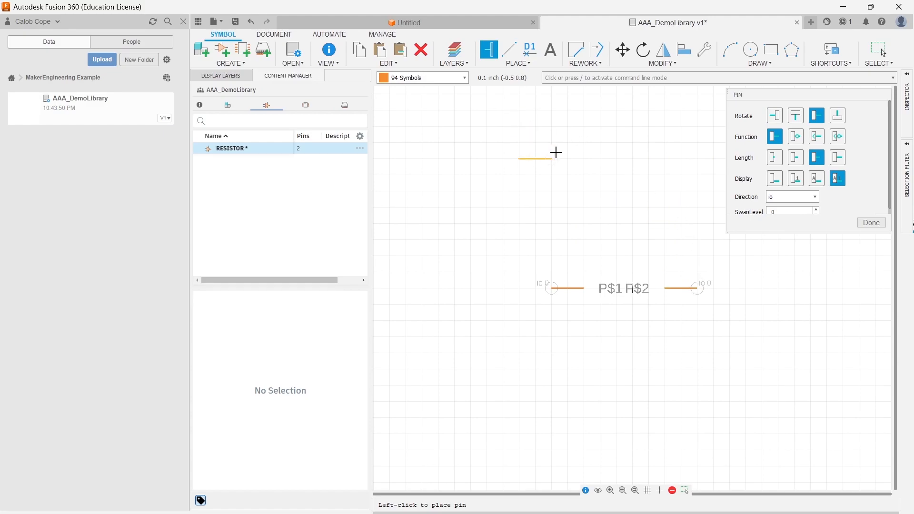
left_click(872, 223)
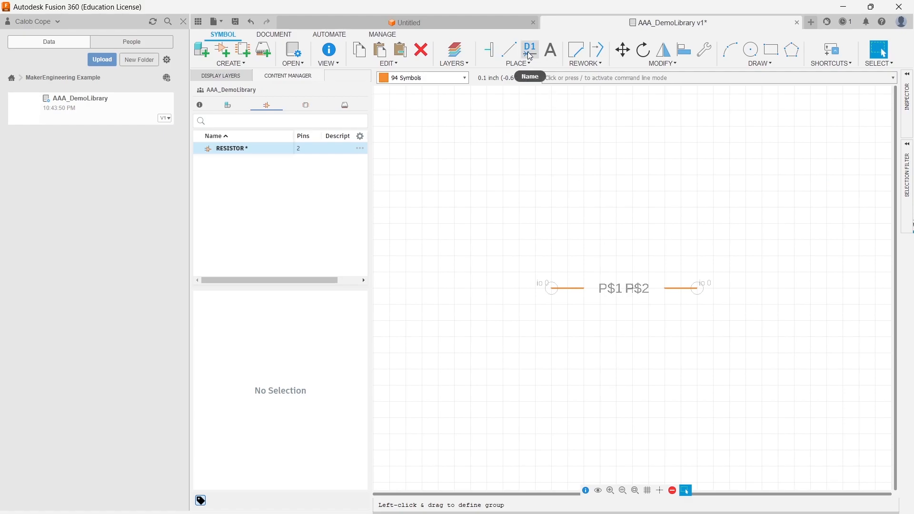
- Rename the left pin P1
left_click(531, 48)
left_click(551, 288)
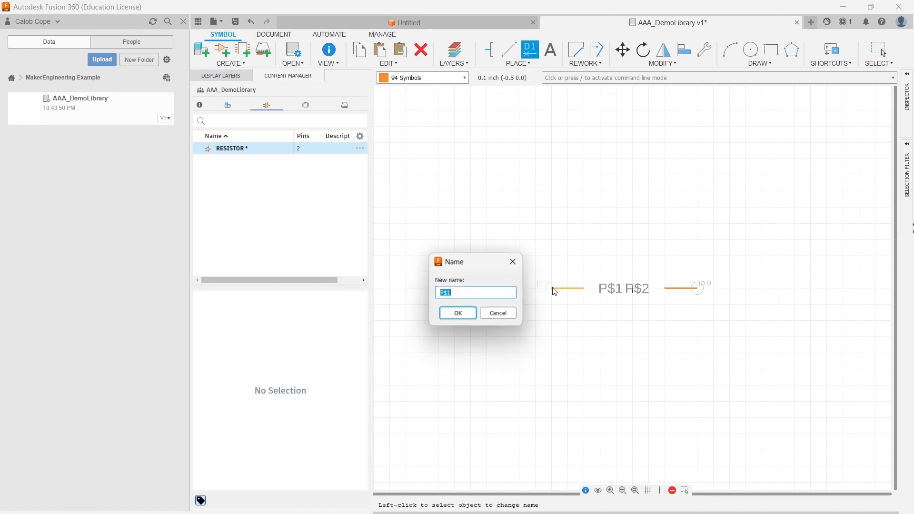
type("P1")
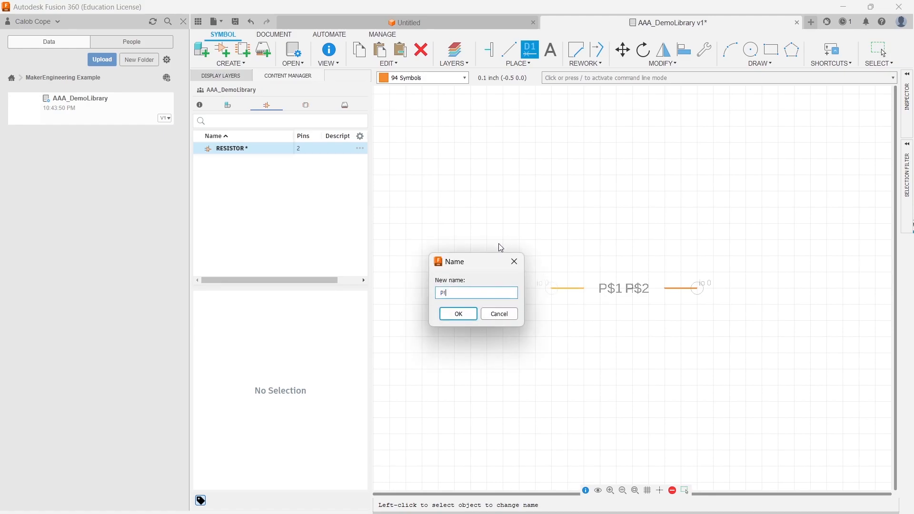
key("Return")
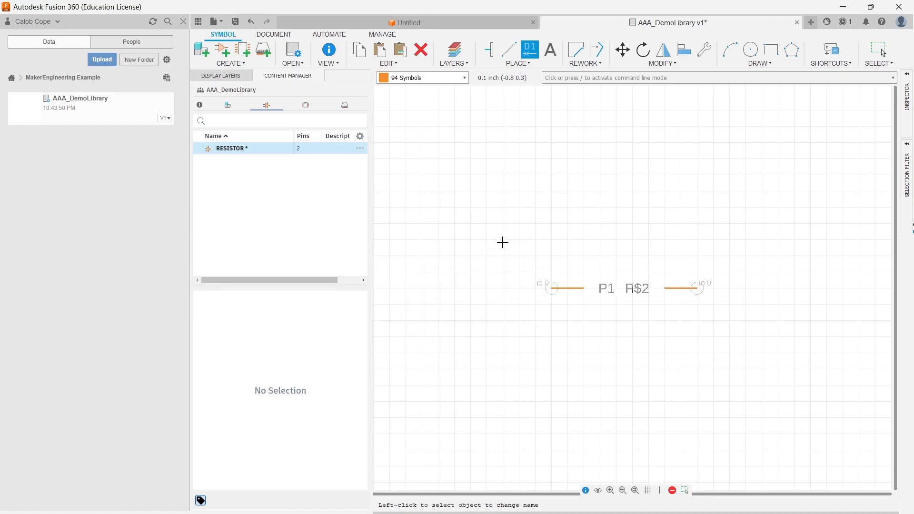
- Rename the right pin P2 and set its visibility to pin only in its properties
left_click(587, 491)
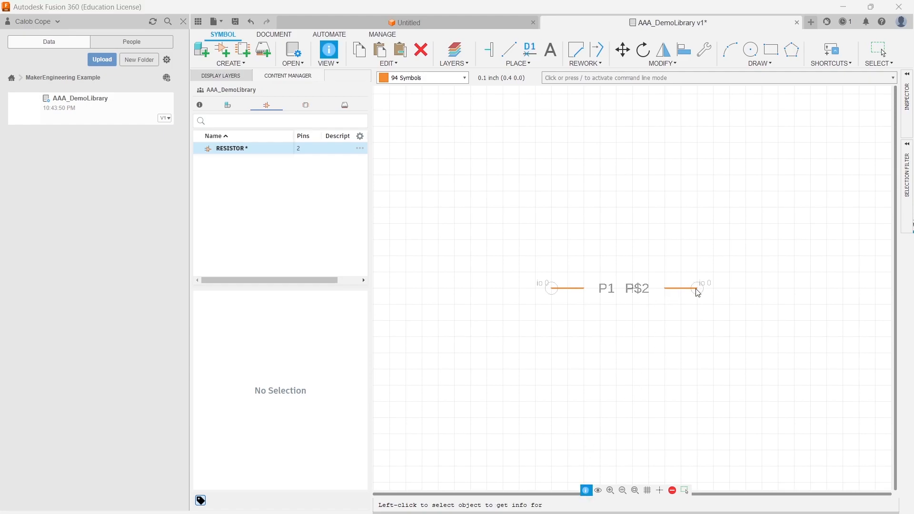
left_click(698, 293)
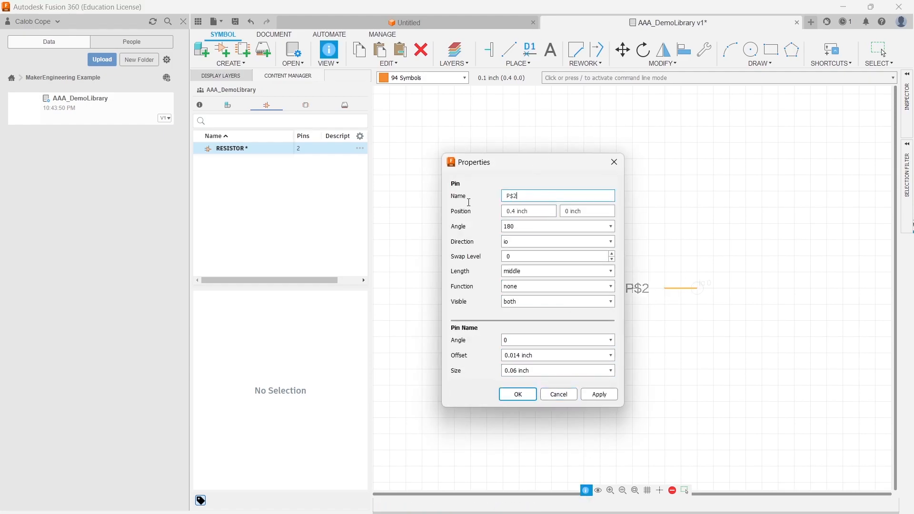
key("BackSpace")
key("BackSpace")
key("BackSpace")
type("P2")
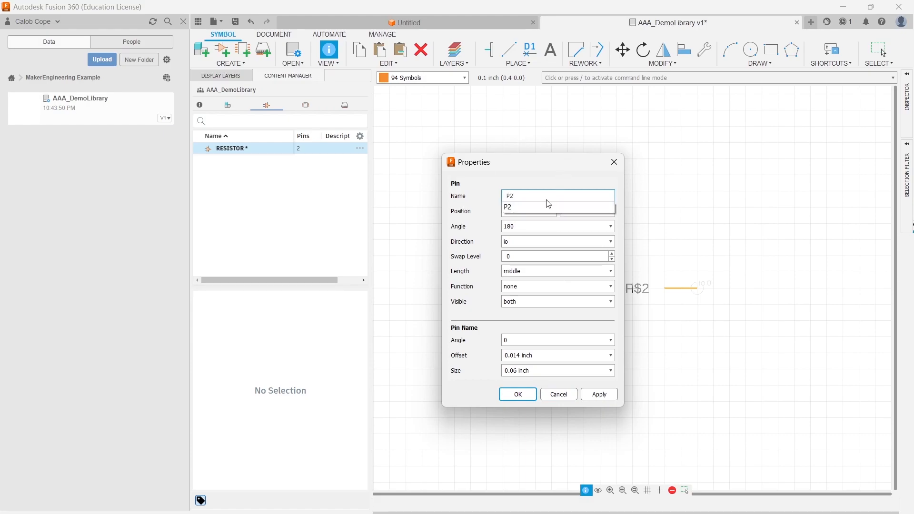
left_click(508, 207)
left_click(535, 306)
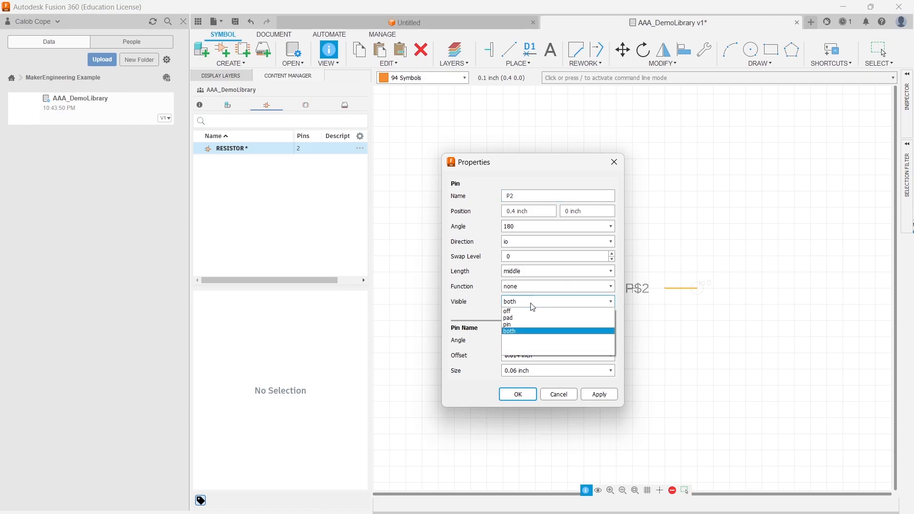
left_click(523, 326)
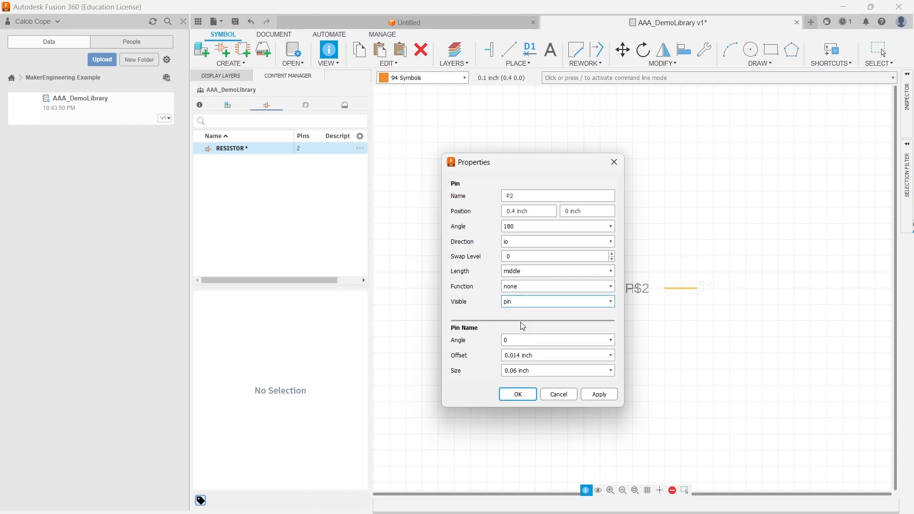
left_click(600, 395)
left_click(517, 394)
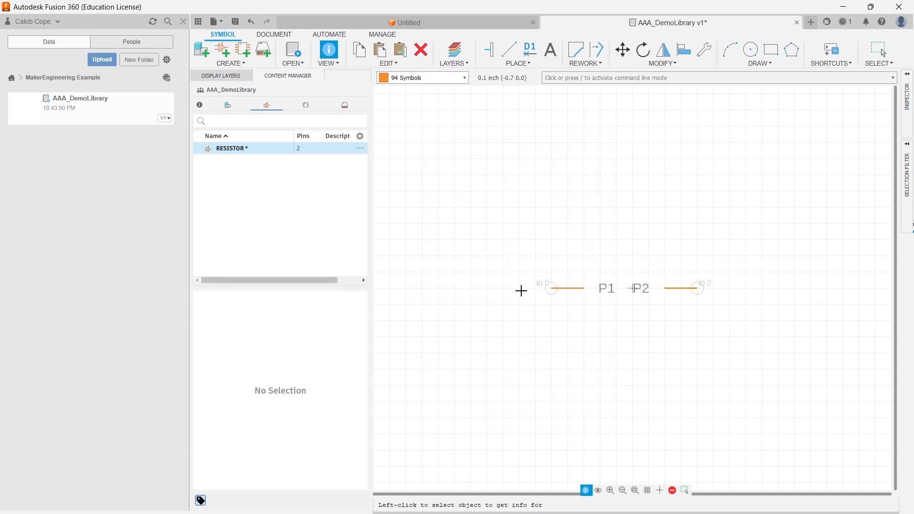
- Set the left pin's visibility to pin only in its properties
left_click(551, 288)
left_click(457, 302)
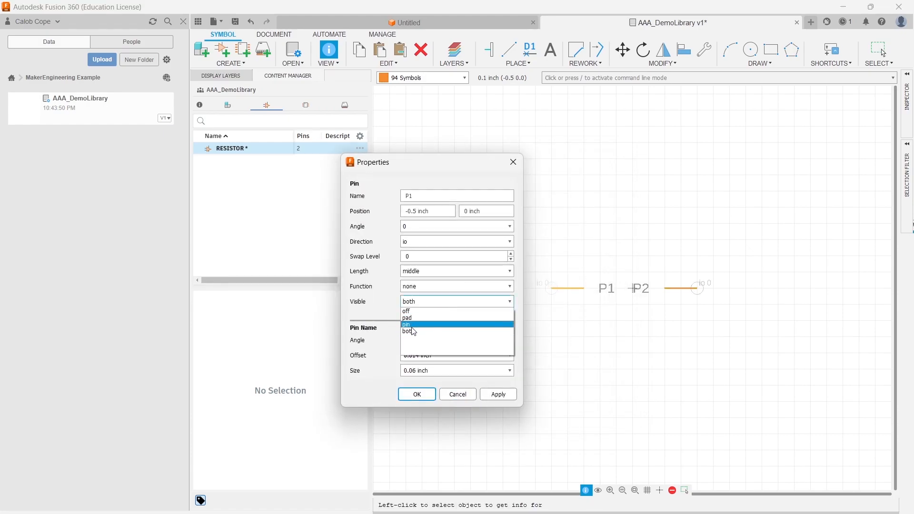
left_click(412, 326)
left_click(498, 395)
left_click(417, 394)
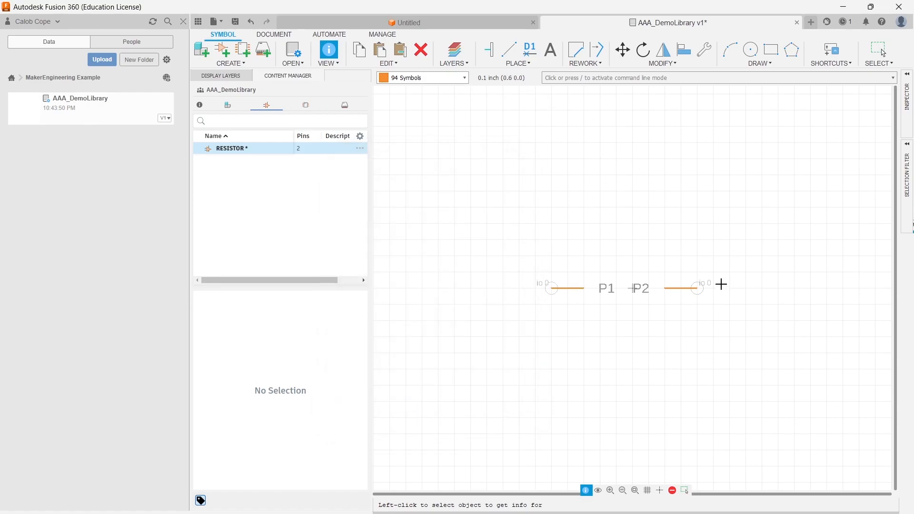
- Draw a rectangular resistor body about 0.5 by 0.2 inch between the two pin ends with the Line tool
left_click(511, 51)
left_click(583, 272)
left_click(585, 305)
left_click(666, 305)
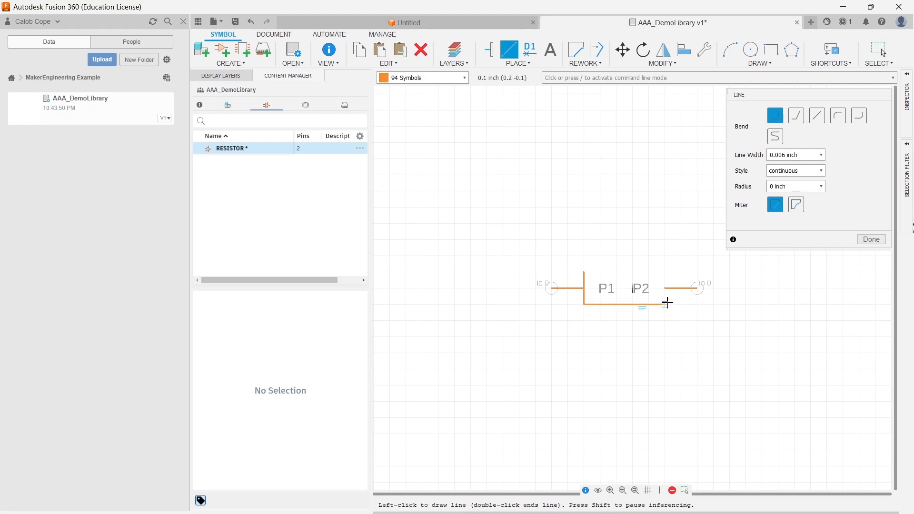
left_click(666, 273)
left_click(585, 273)
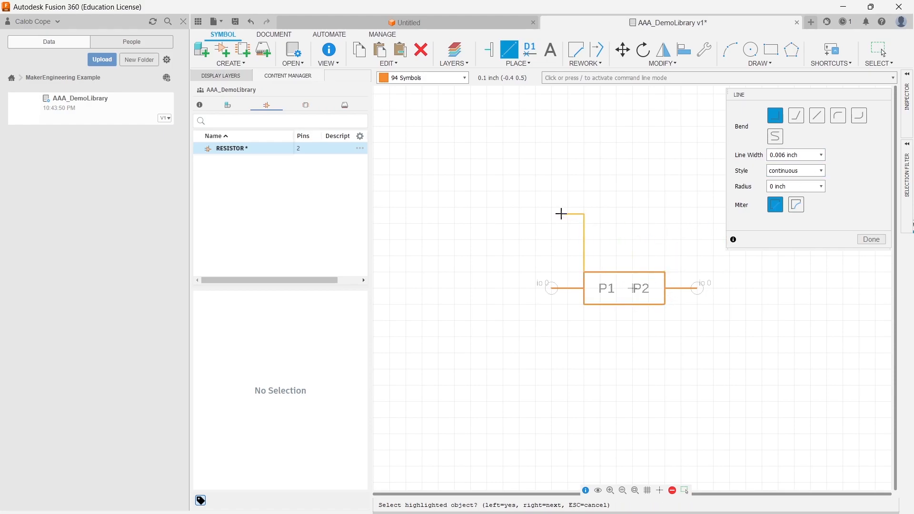
key("Escape")
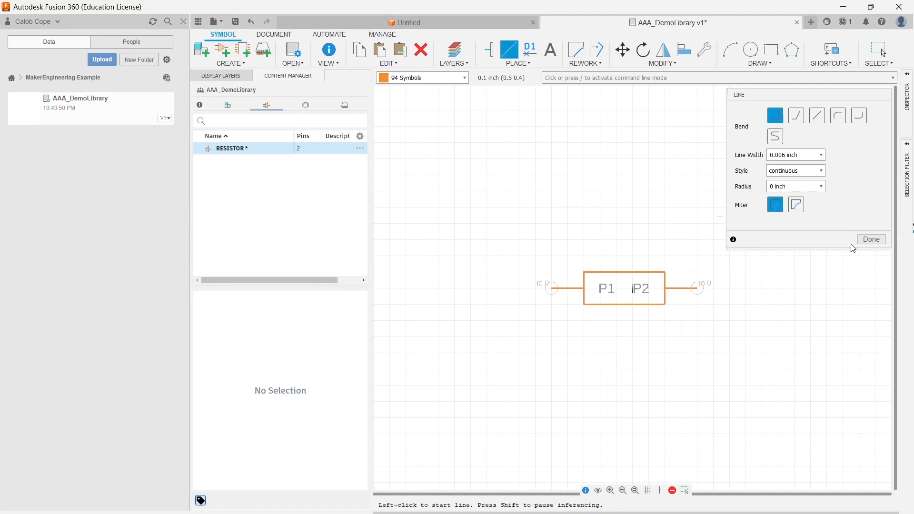
- Finish the Line command and save the library
left_click(869, 239)
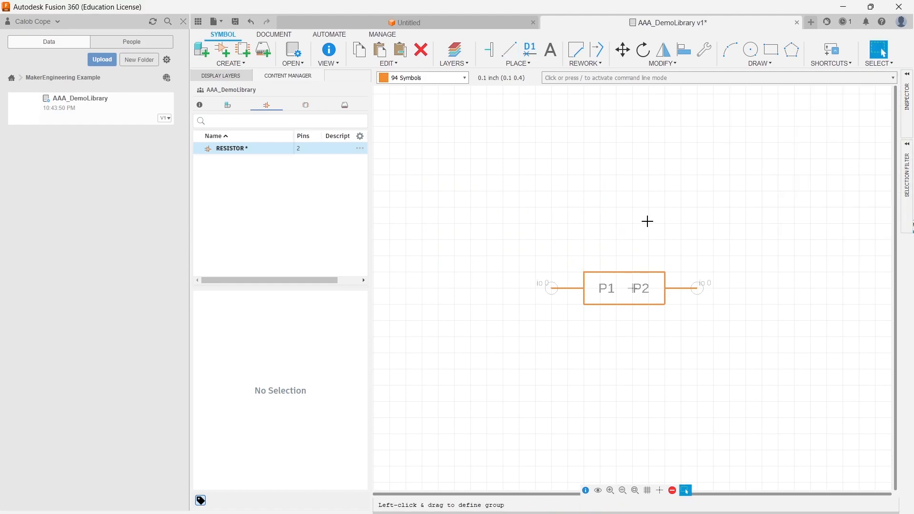
key("ctrl+s")
key("Return")
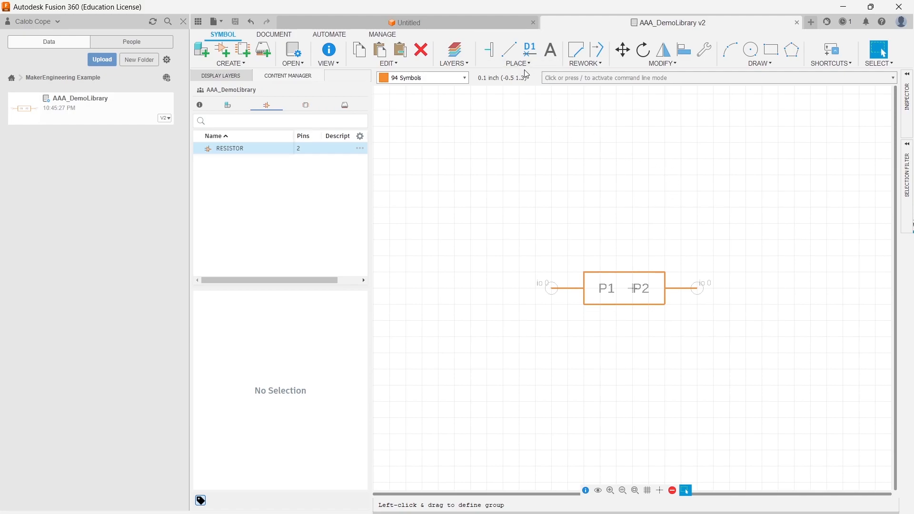
- On the Names layer, place bottom-center aligned >Name text centered above the resistor body
left_click(441, 79)
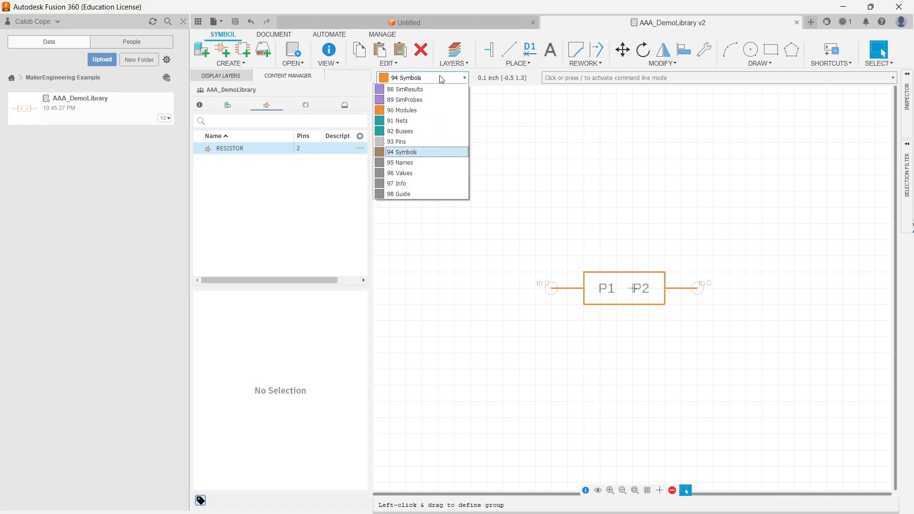
left_click(409, 163)
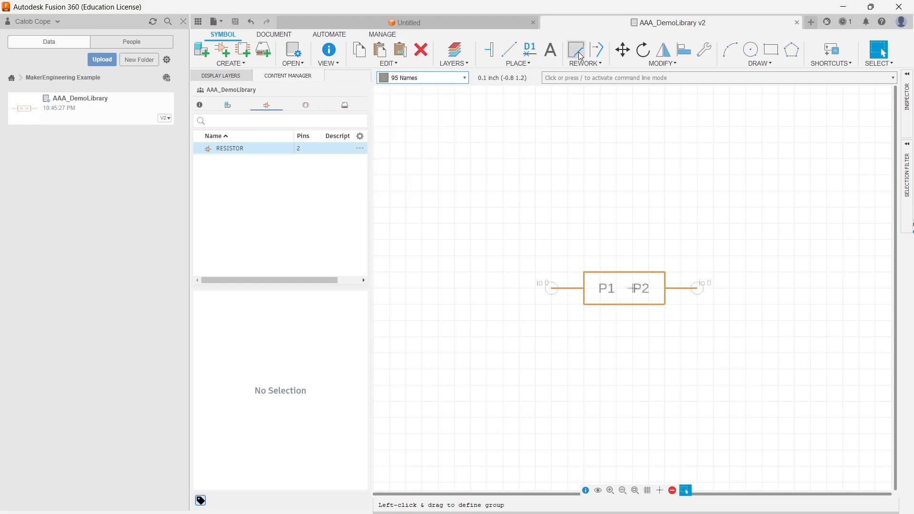
left_click(551, 45)
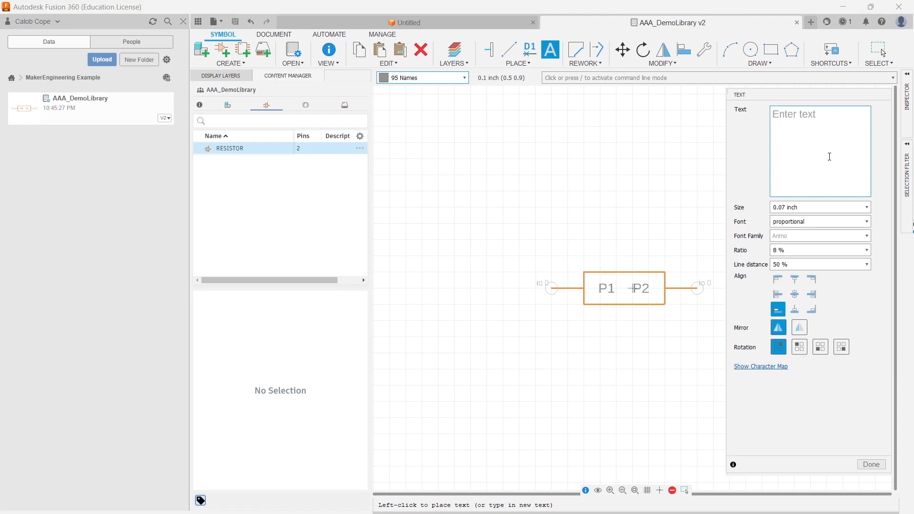
type(">Name")
left_click(795, 310)
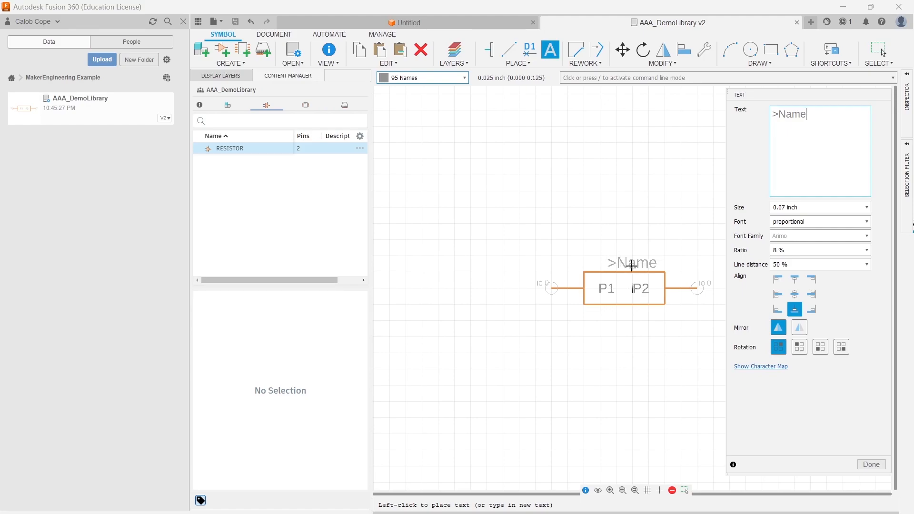
left_click(632, 266)
left_click(862, 460)
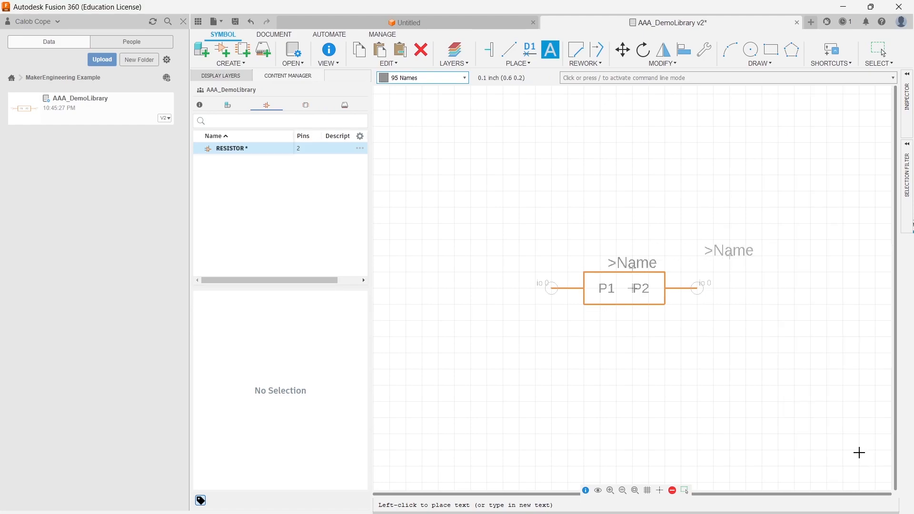
key("Escape")
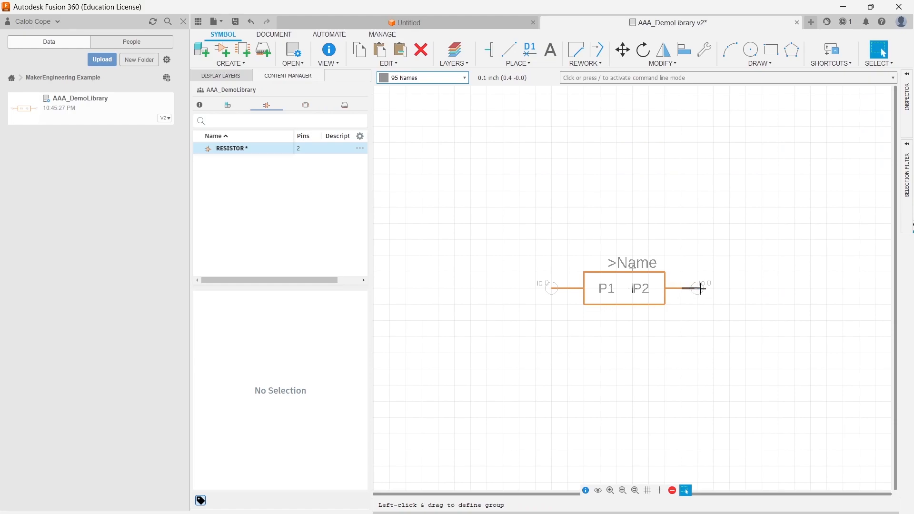
- Stretch the right side of the resistor body outward together with its pin
mouse_move(692, 290)
left_mouse_down()
mouse_move(717, 288)
mouse_move(667, 278)
mouse_move(684, 274)
left_mouse_up()
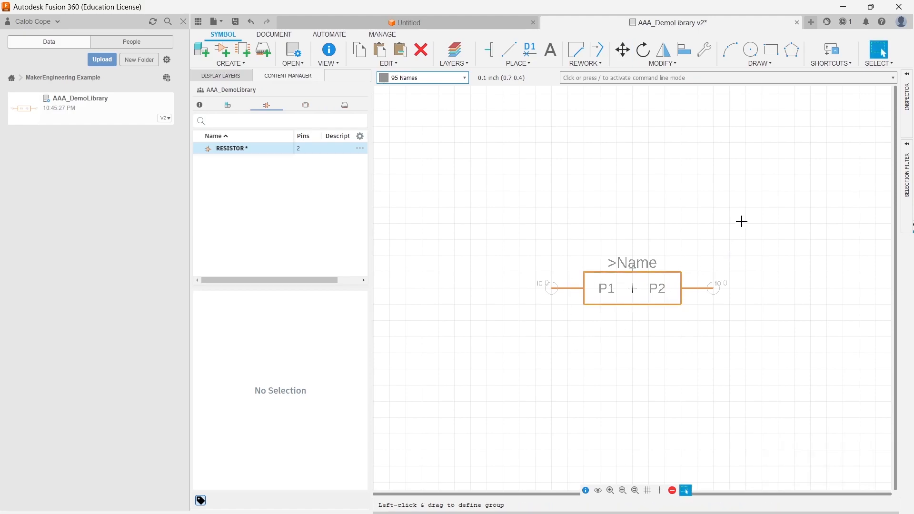
- On the Values layer, place top-center aligned >Value text centered below the resistor body, then save the library
left_click(453, 78)
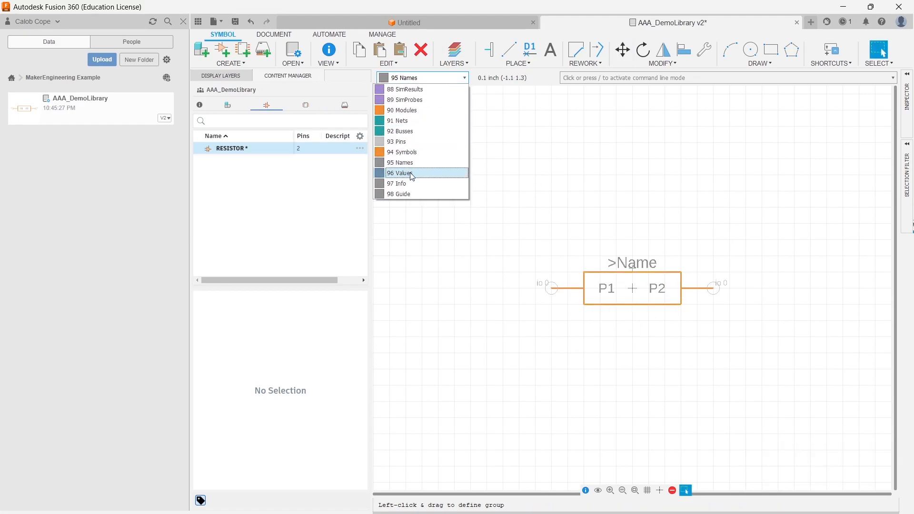
left_click(416, 173)
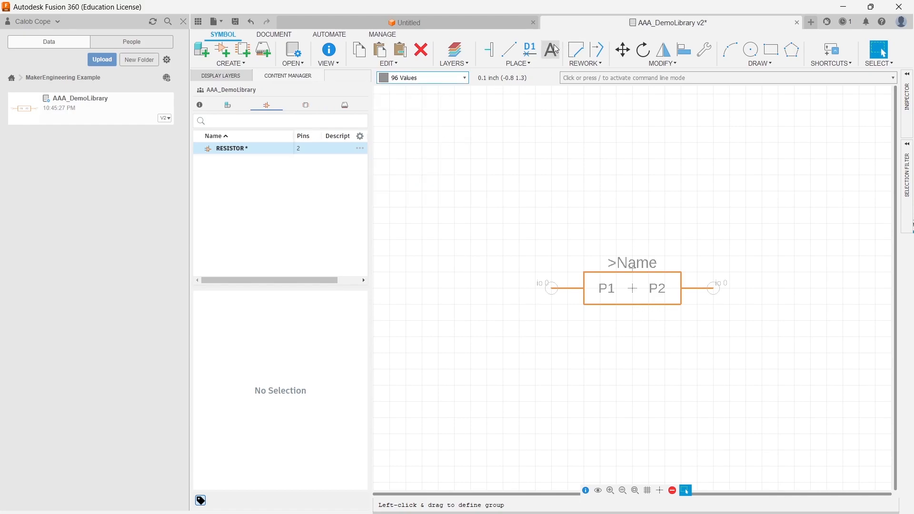
left_click(550, 45)
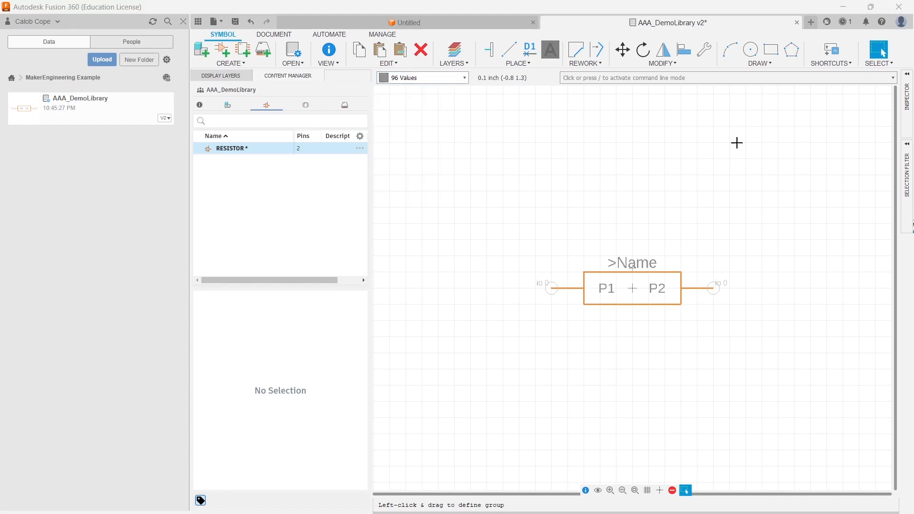
type(">")
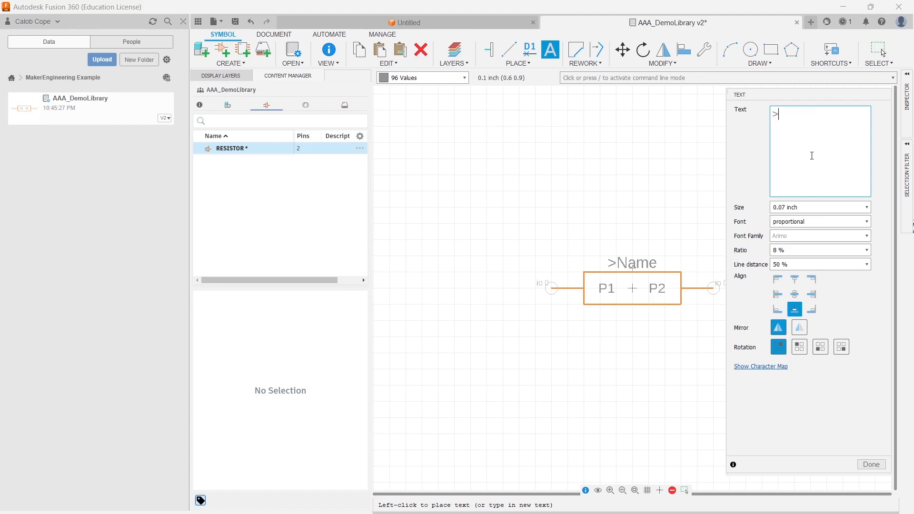
type("Value")
left_click(795, 280)
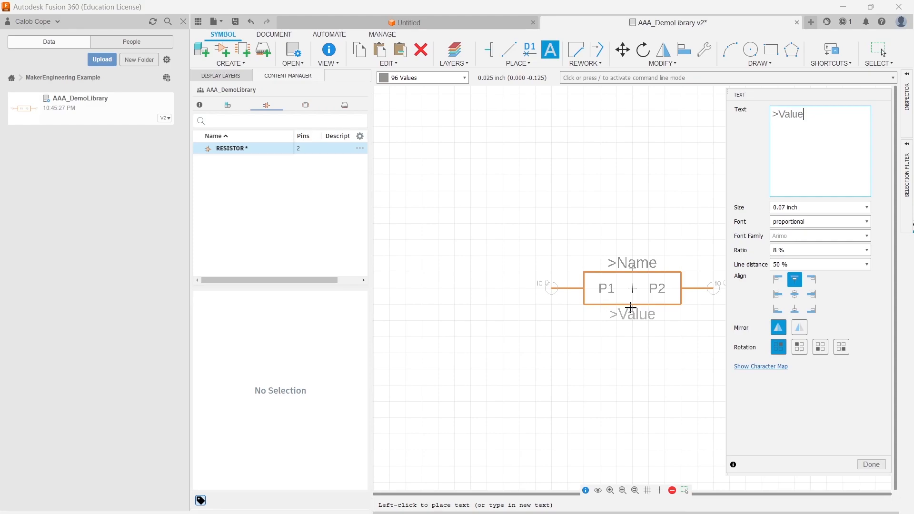
left_click(871, 465)
key("ctrl+s")
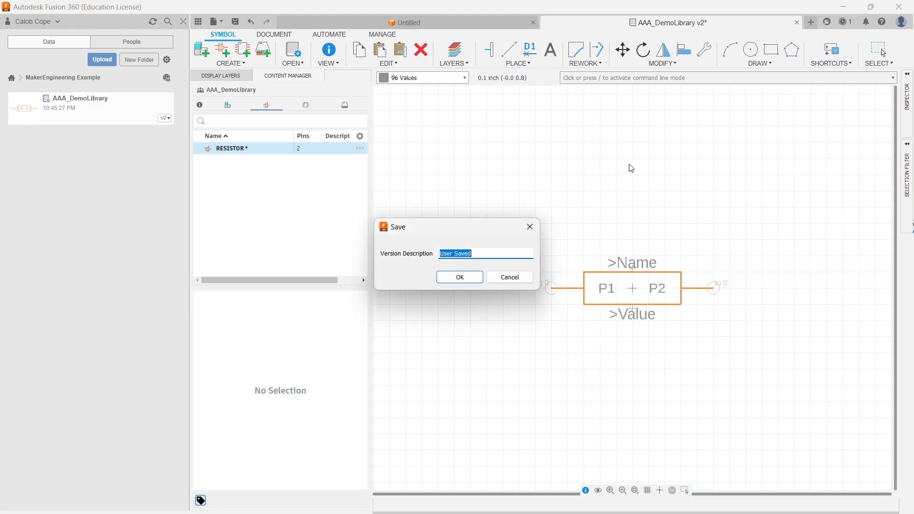
key("Return")
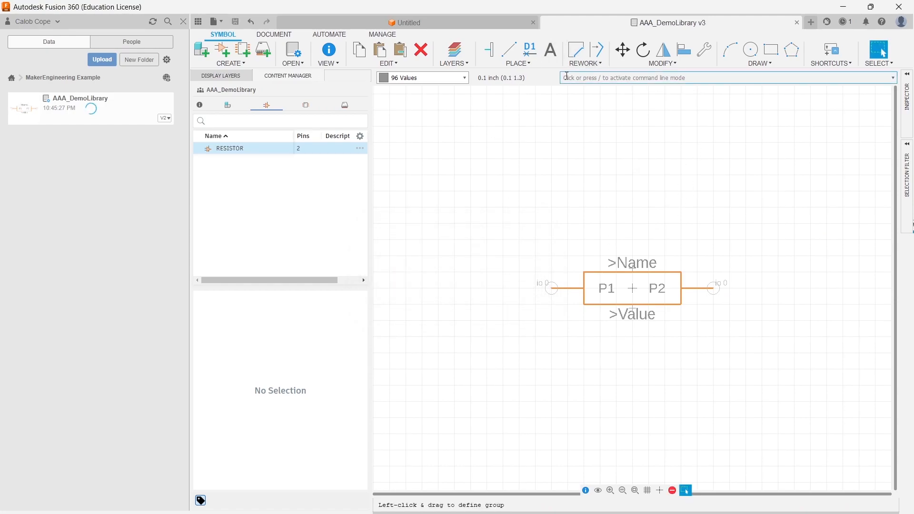
left_click(534, 63)
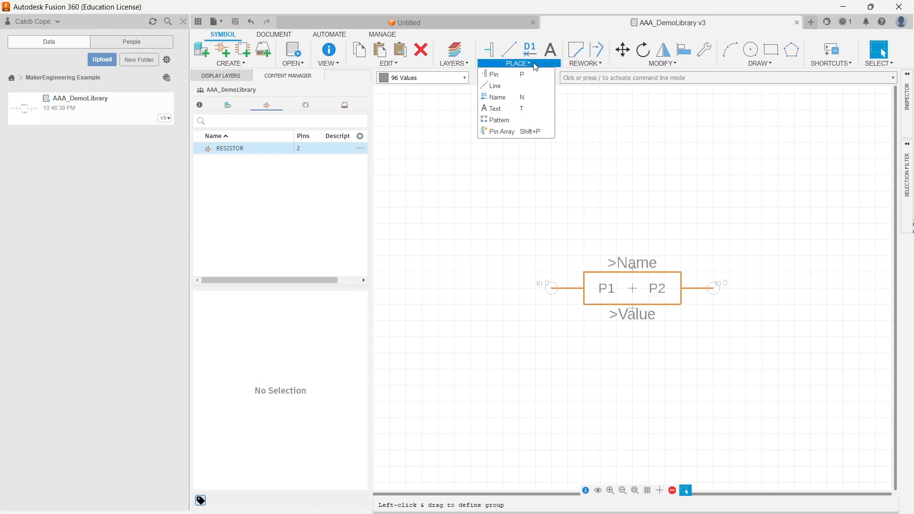
left_click(511, 132)
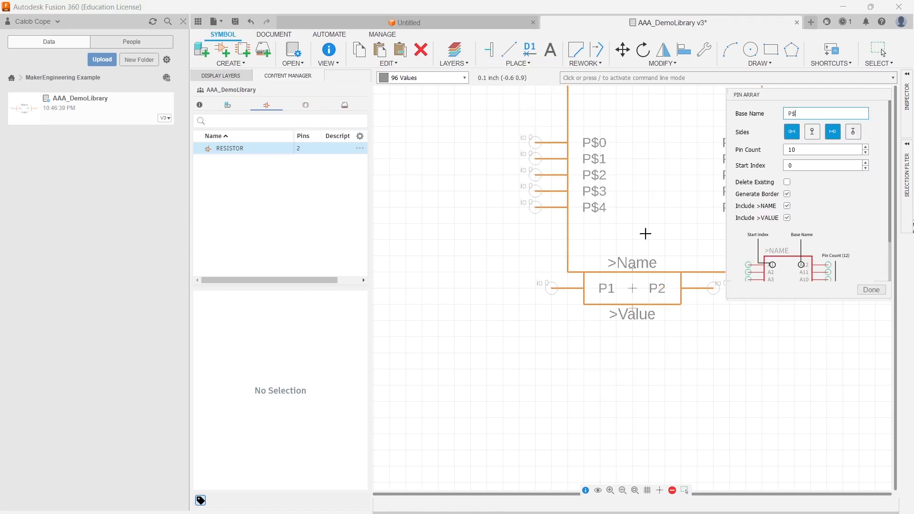
left_click(474, 255)
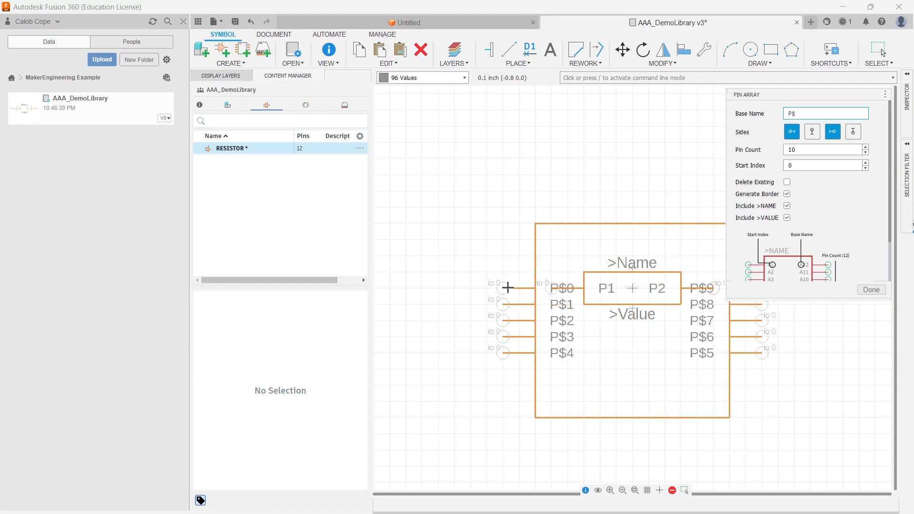
left_click(515, 253)
key("ctrl+z")
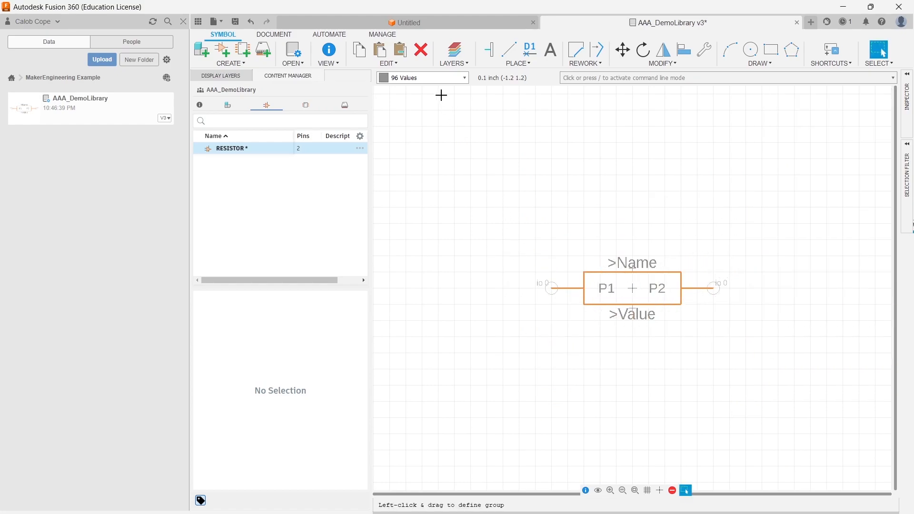
- Save the library
left_click(522, 66)
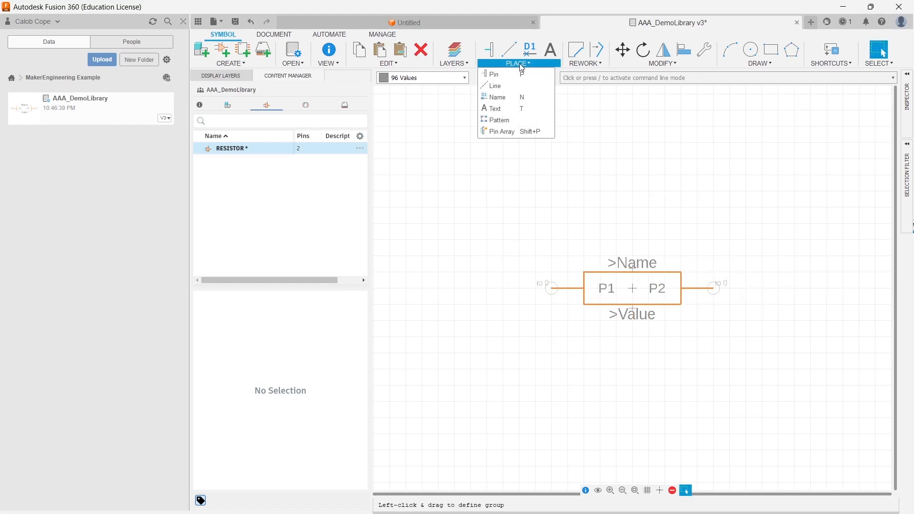
left_click(502, 122)
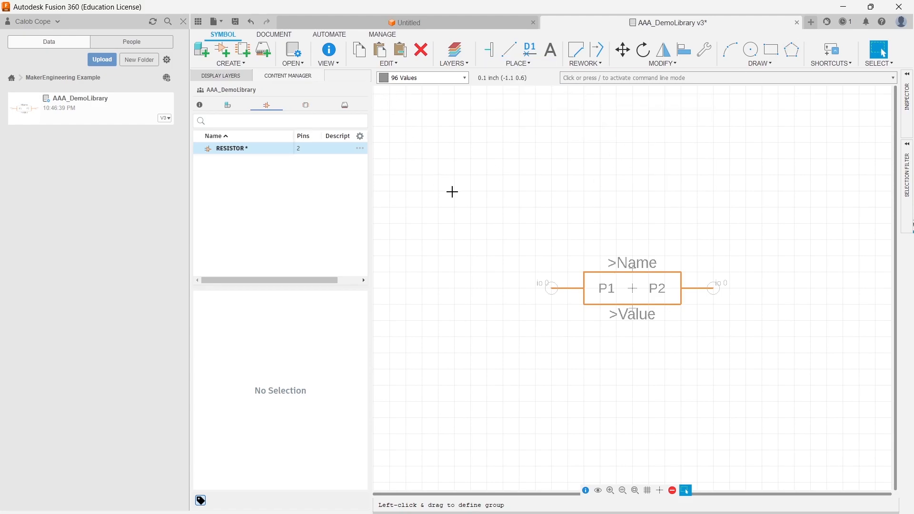
key("ctrl+s")
left_click(464, 276)
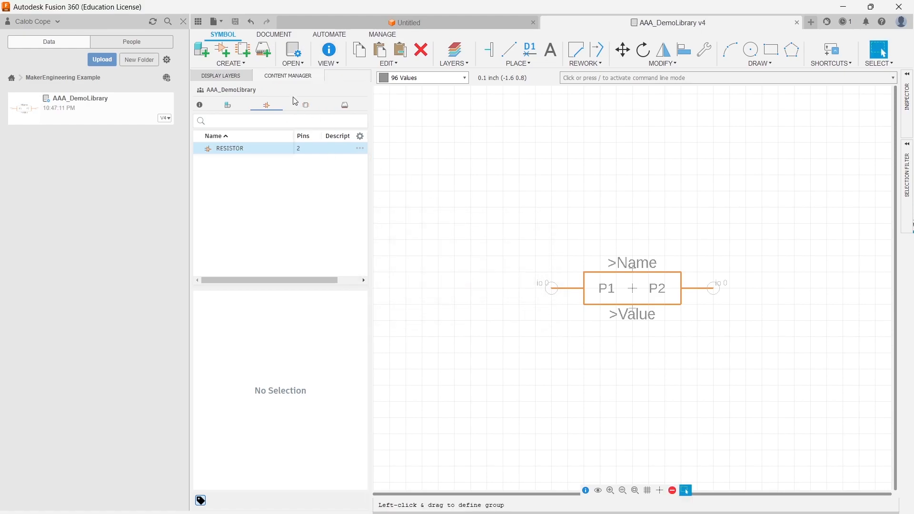
- Create a new footprint named 1/4_PTH_RESISTOR
left_click(304, 106)
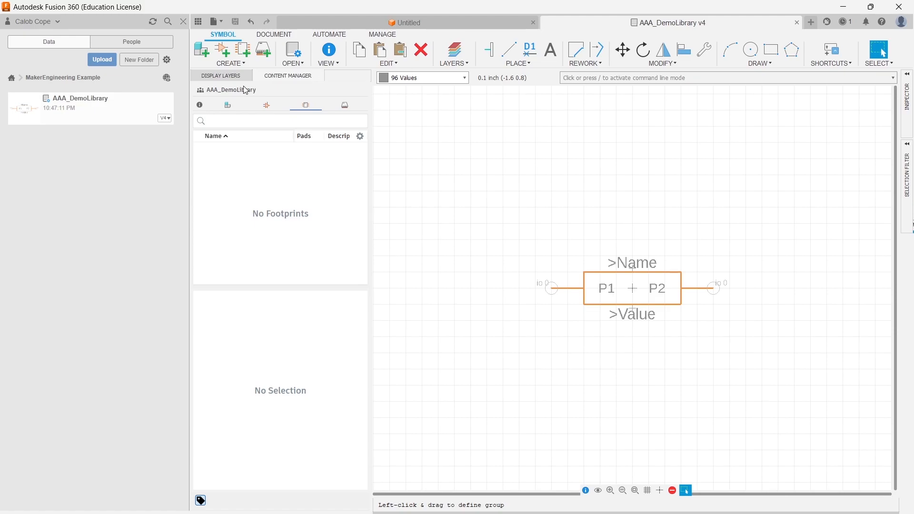
left_click(248, 54)
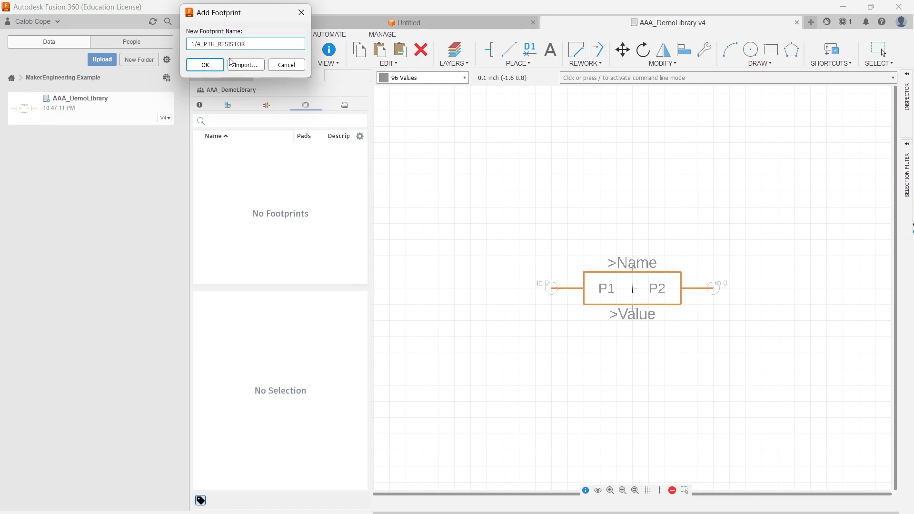
left_click(205, 64)
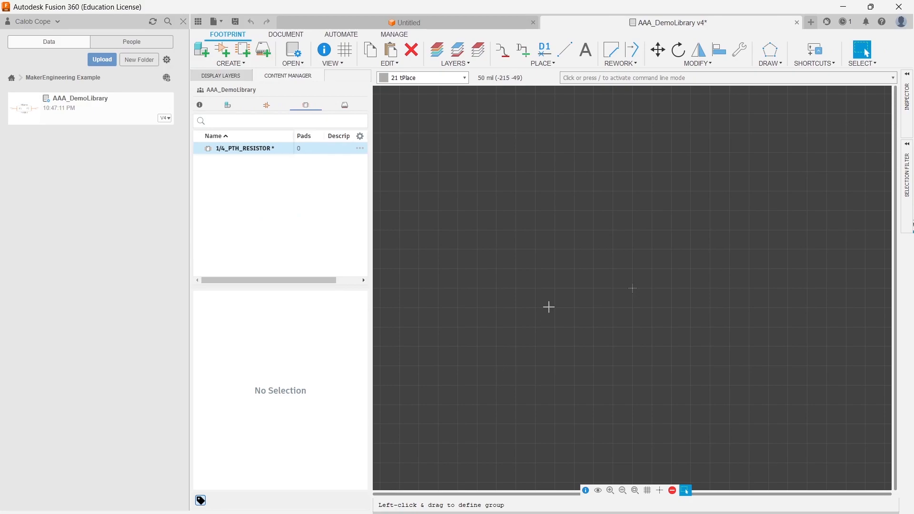
left_click(522, 65)
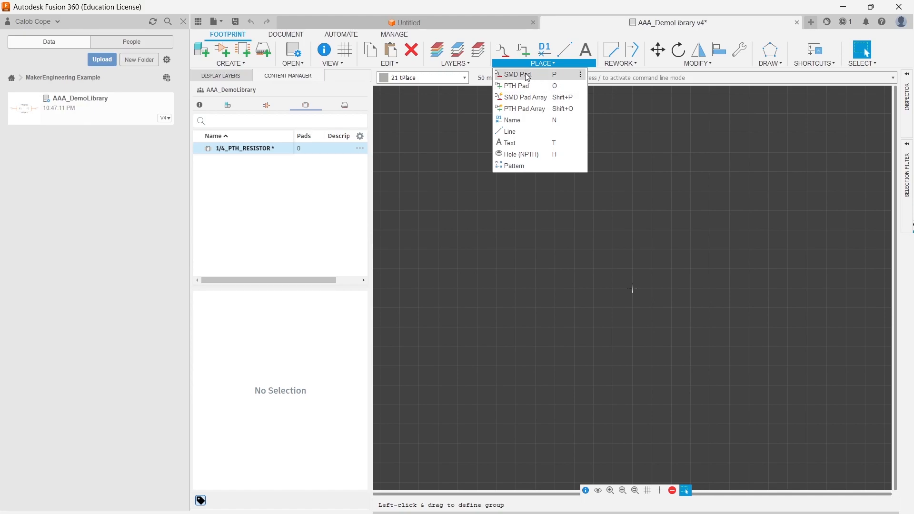
left_click(543, 110)
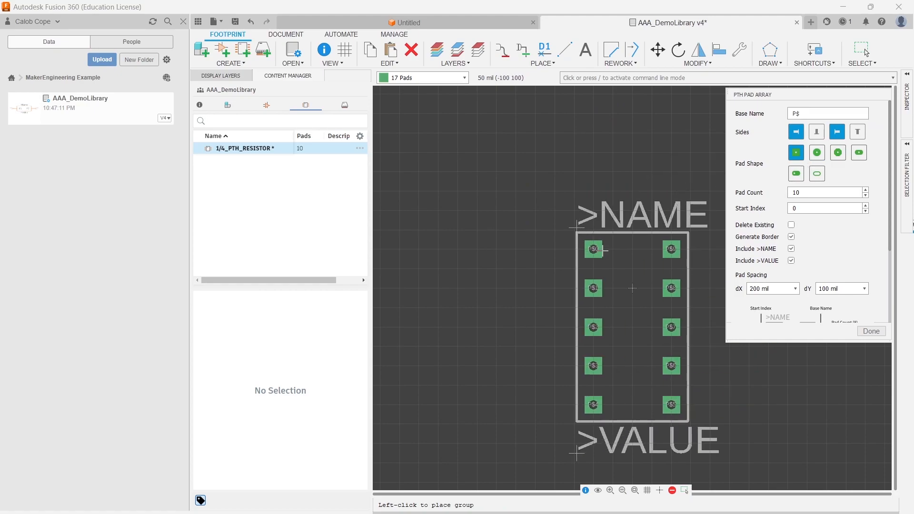
key("Escape")
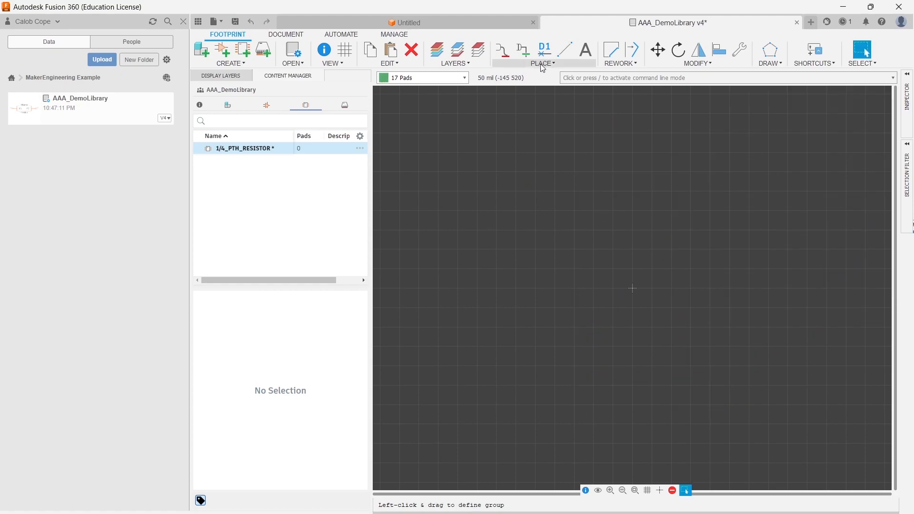
- Place two round through-hole pads with a 29.52756 mil drill on either side of the footprint origin
left_click(525, 50)
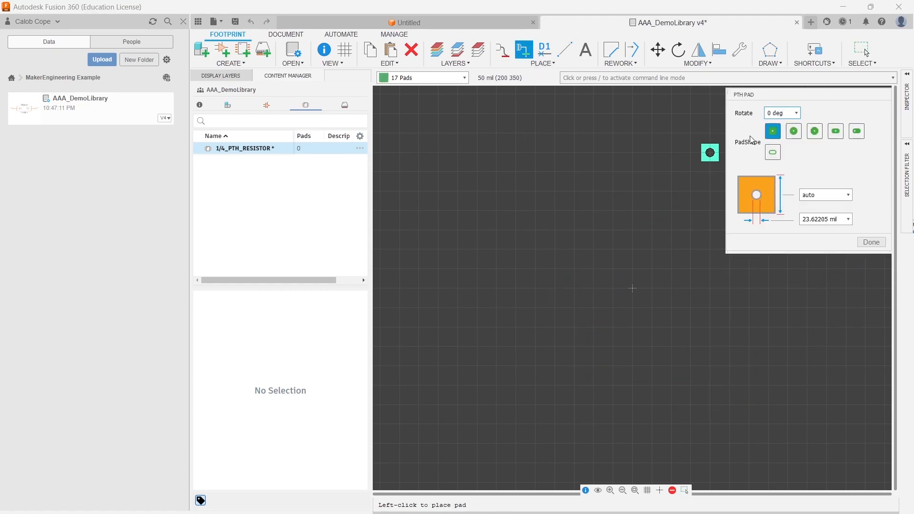
left_click(794, 131)
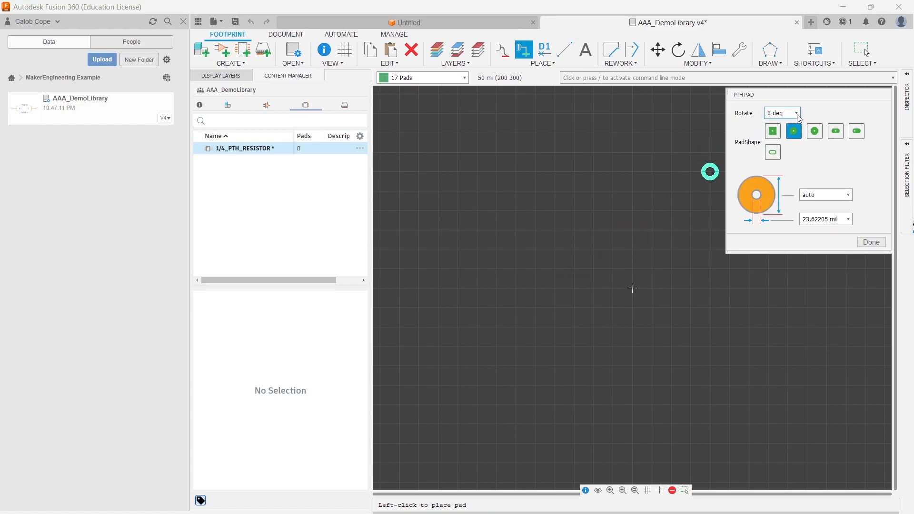
left_click(817, 133)
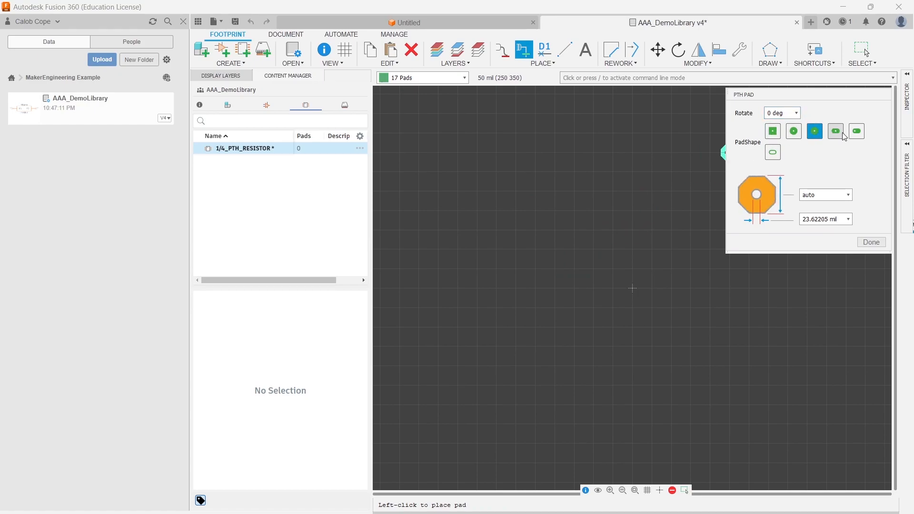
left_click(841, 135)
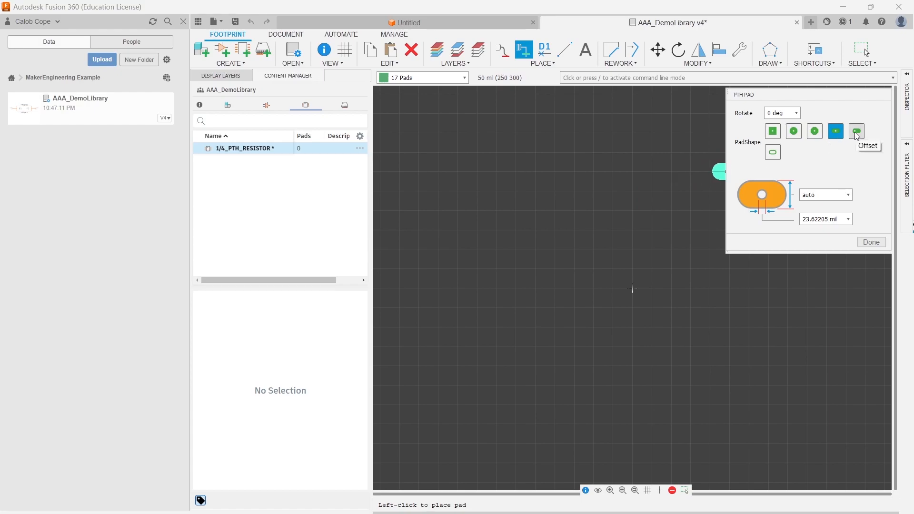
left_click(773, 152)
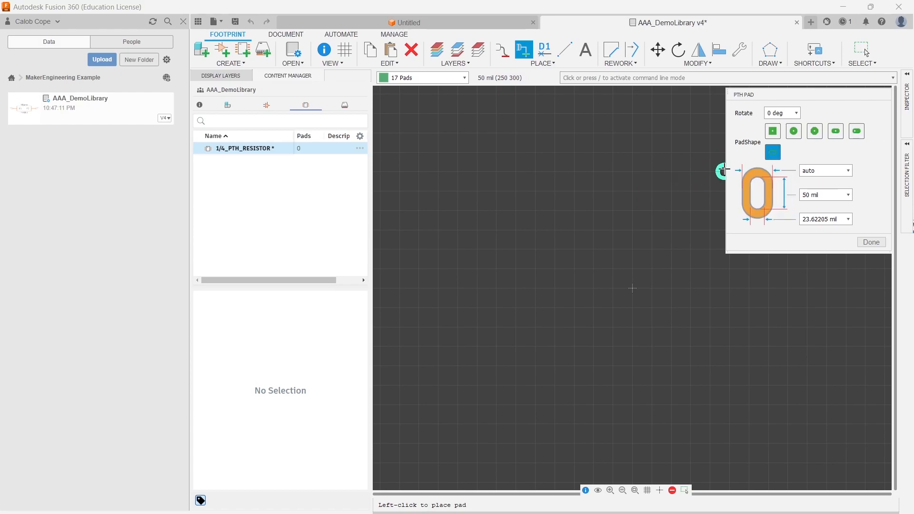
left_click(791, 133)
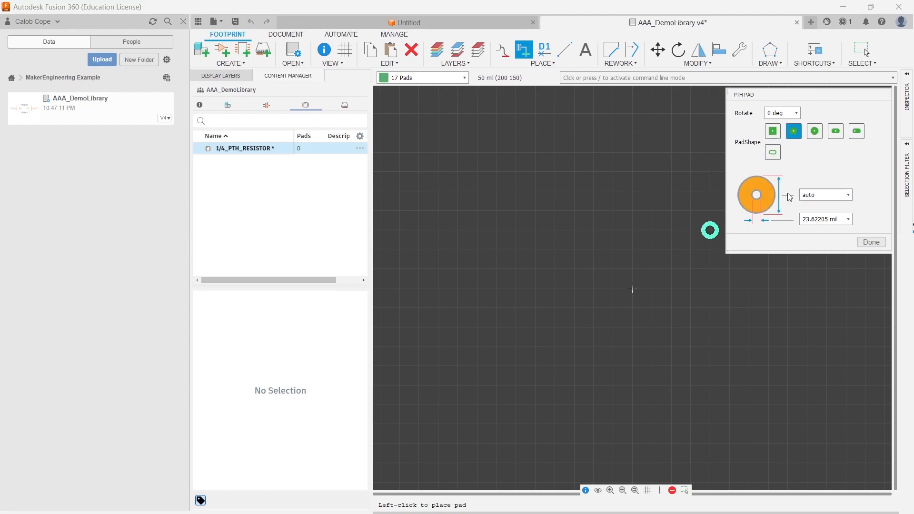
left_click(846, 221)
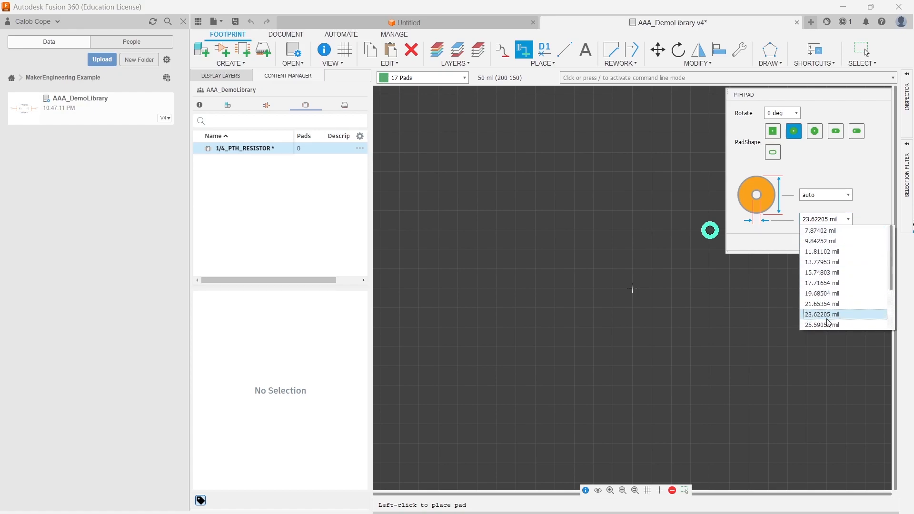
left_click(825, 316)
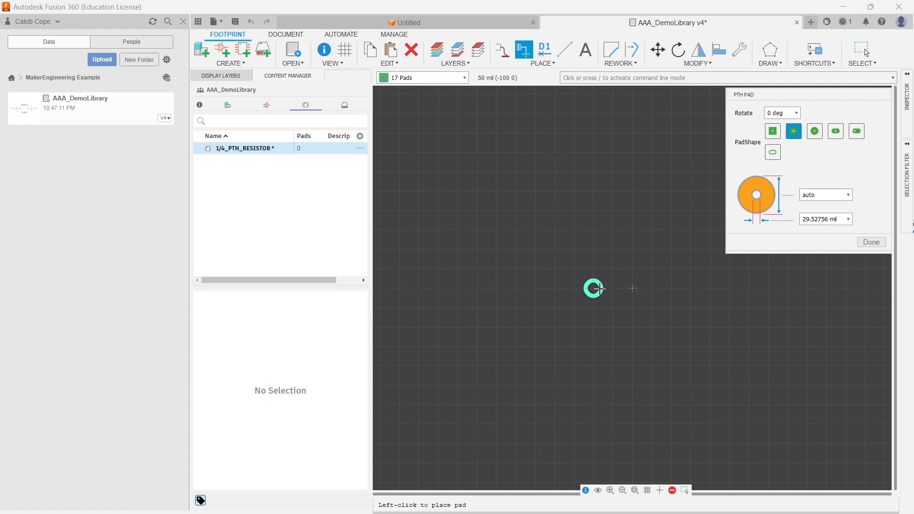
left_click(613, 288)
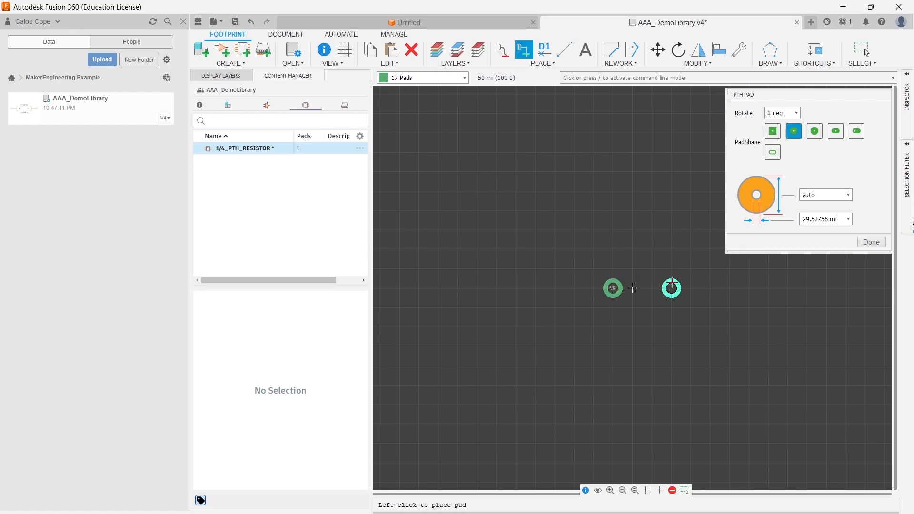
left_click(653, 288)
left_click(872, 242)
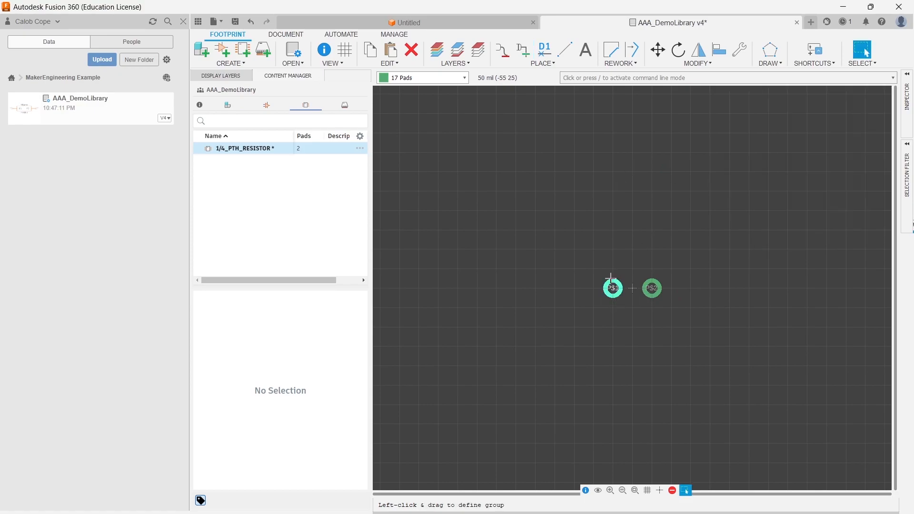
- Open the grid settings and confirm them
left_click(593, 284)
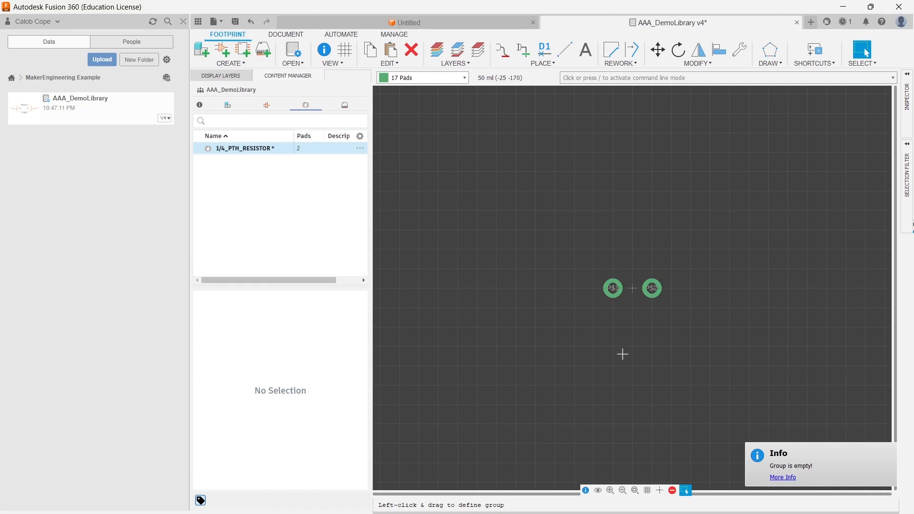
left_click(648, 490)
left_click(629, 456)
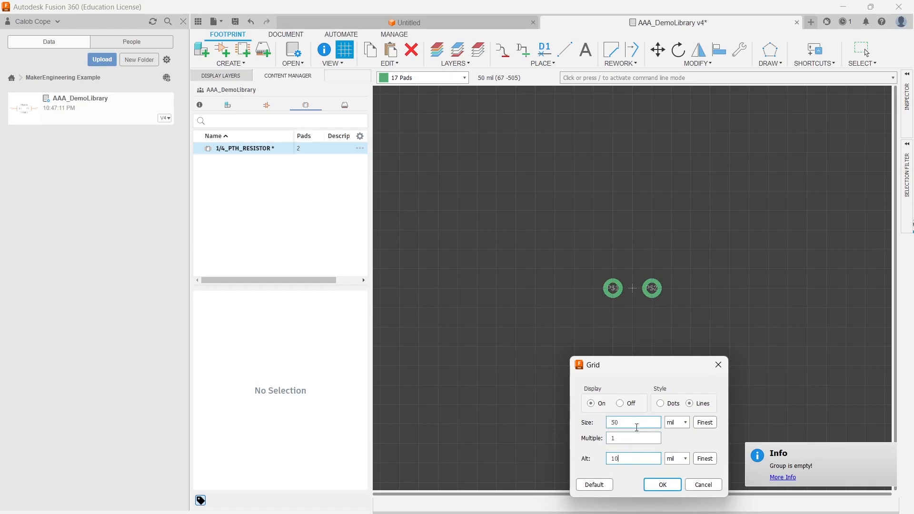
left_click(664, 486)
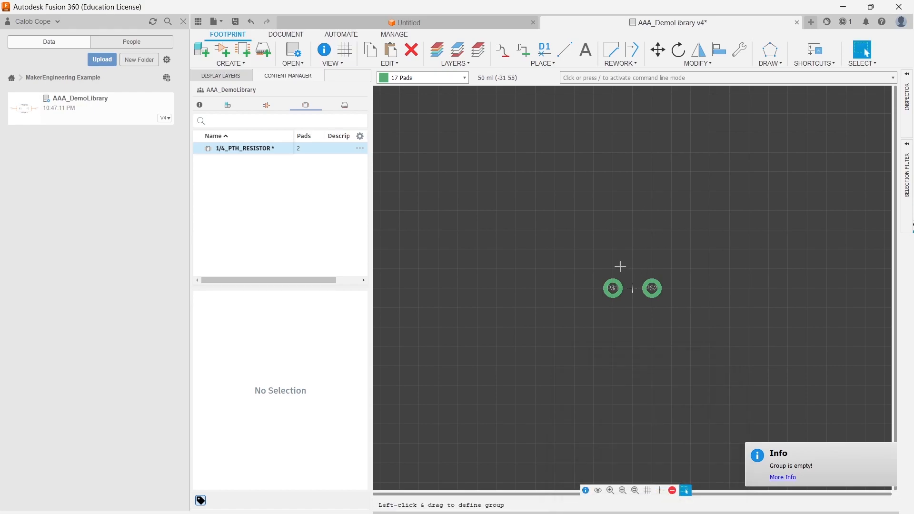
- Set the left pad's x-position to -157.04798 mil in its properties
left_click(613, 288)
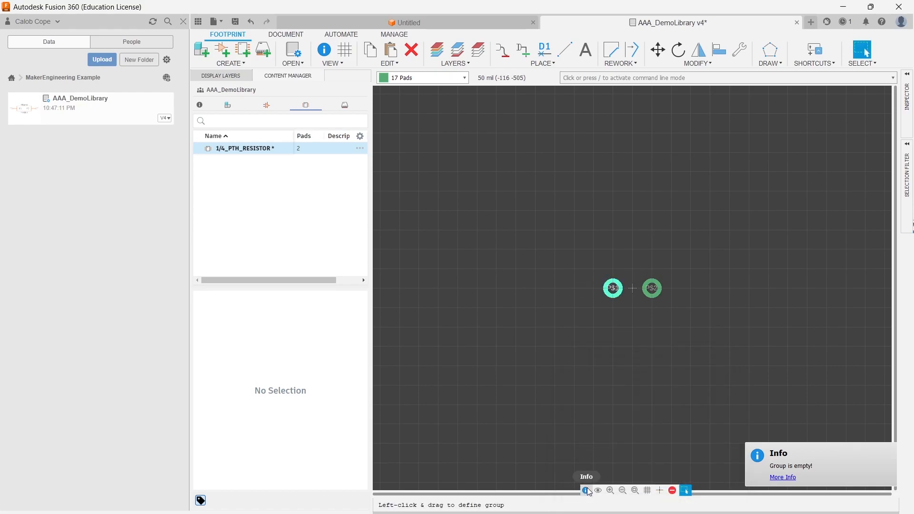
left_click(586, 491)
left_click(613, 286)
left_click_drag(505, 232, 481, 228)
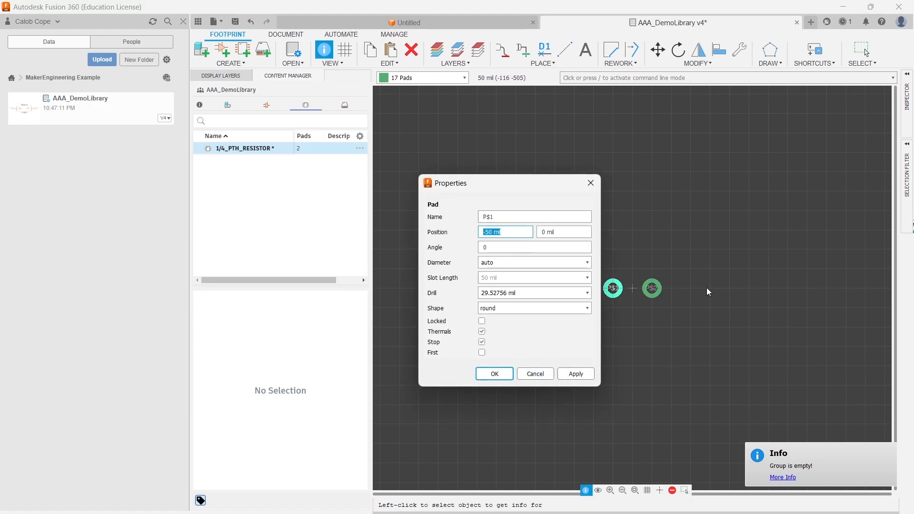
left_click_drag(518, 178, 430, 192)
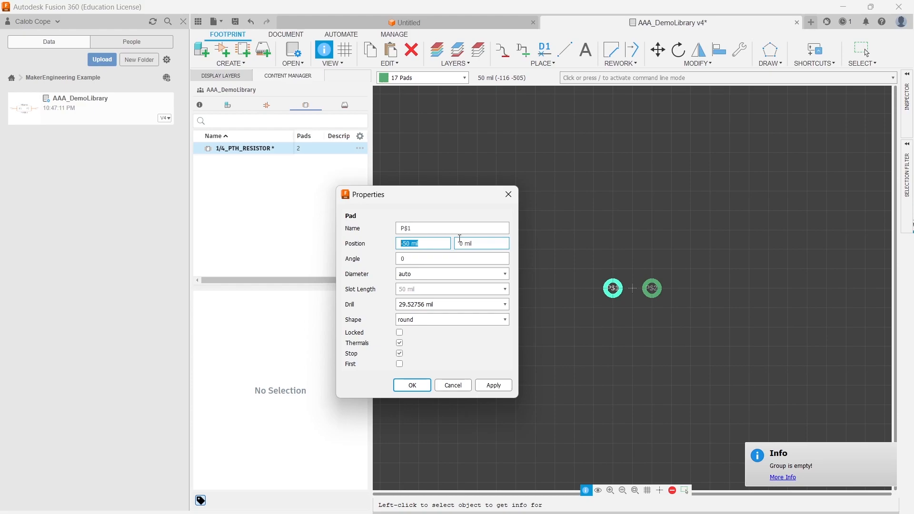
type("-")
type(".048")
left_click(415, 243)
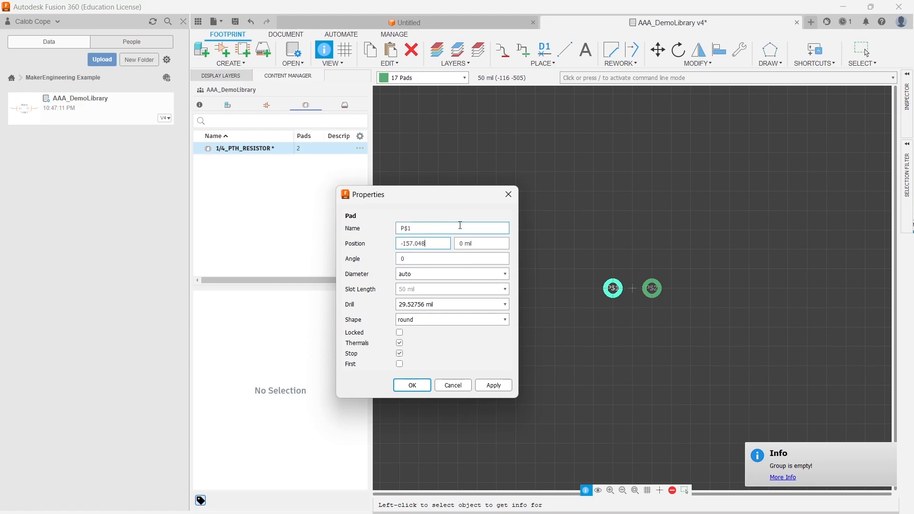
left_click(493, 385)
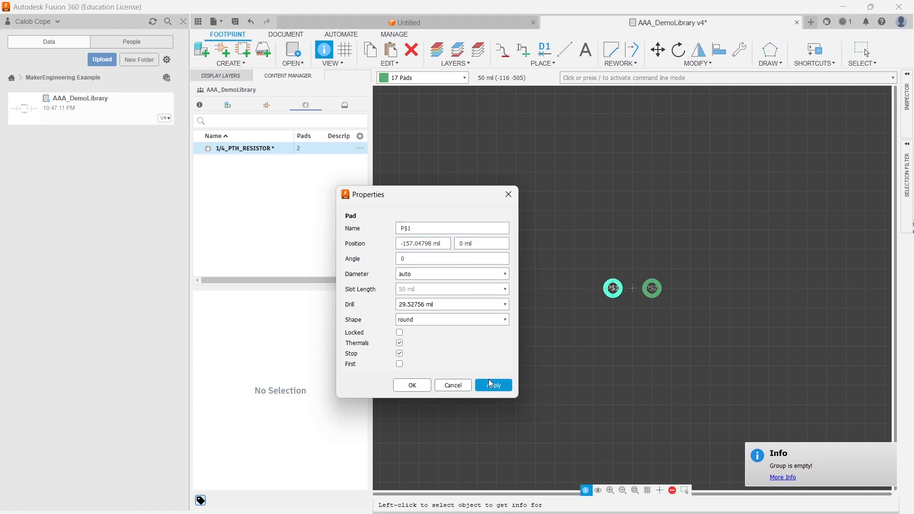
left_click(417, 383)
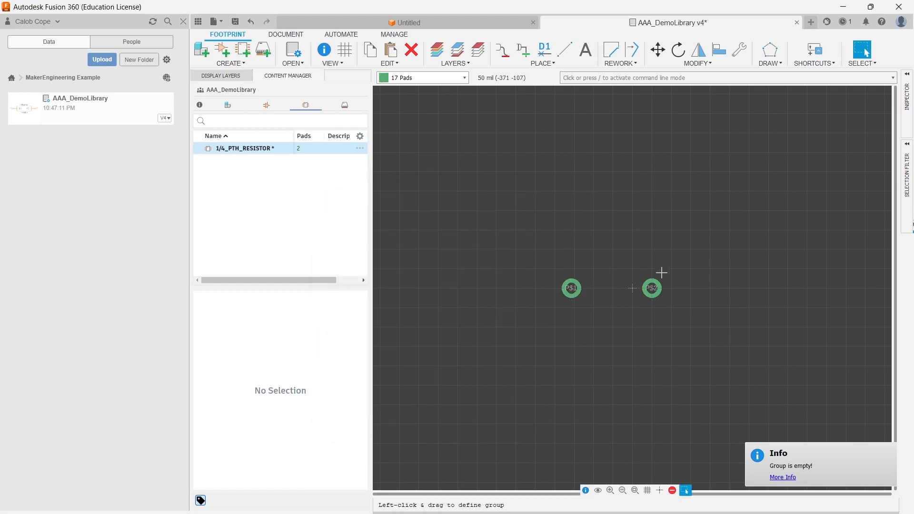
- Inspect the left pad's properties
left_click(586, 491)
left_click(572, 288)
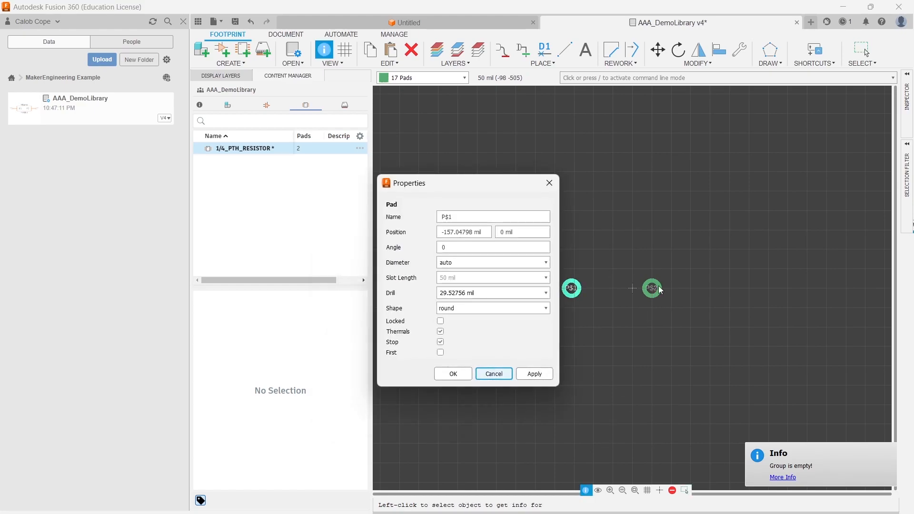
left_click(550, 185)
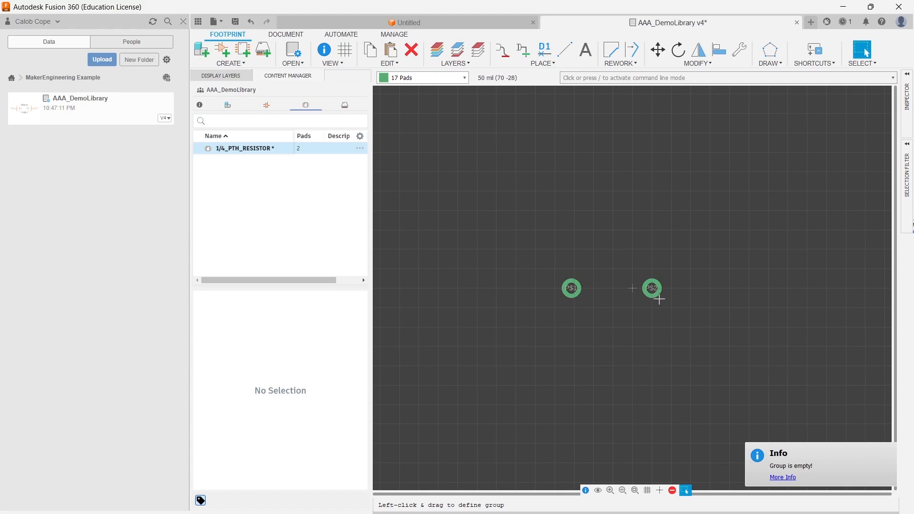
- Move the right pad to the x-position mirroring the left pad, about 157 mil from the origin
left_click(586, 491)
left_click(652, 288)
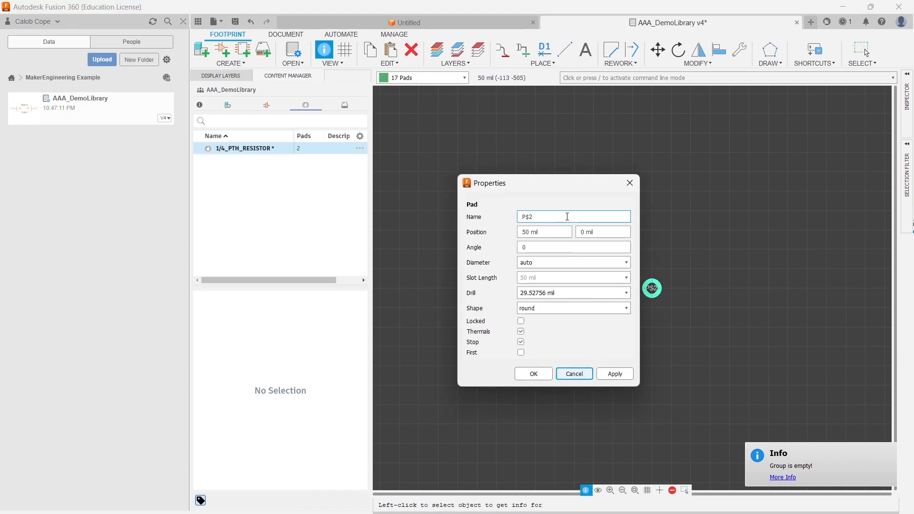
left_click_drag(554, 234, 497, 235)
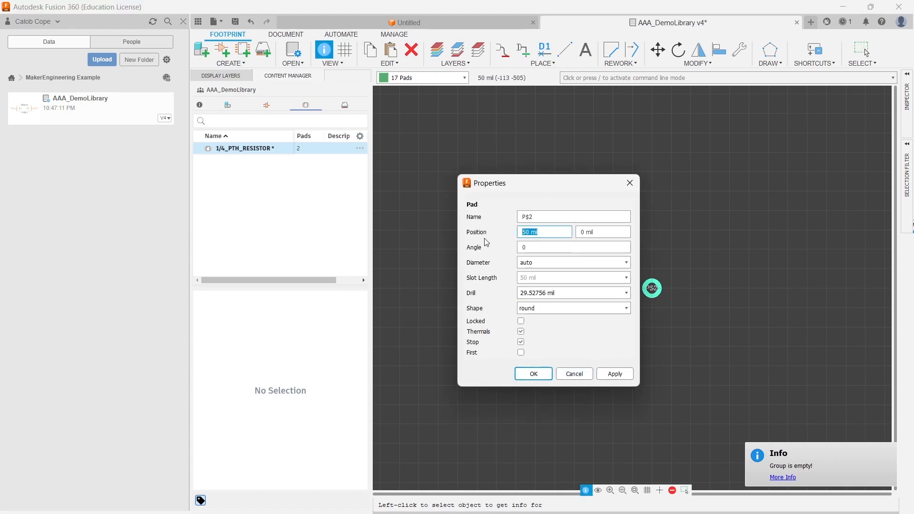
type("88")
key("Return")
key("Escape")
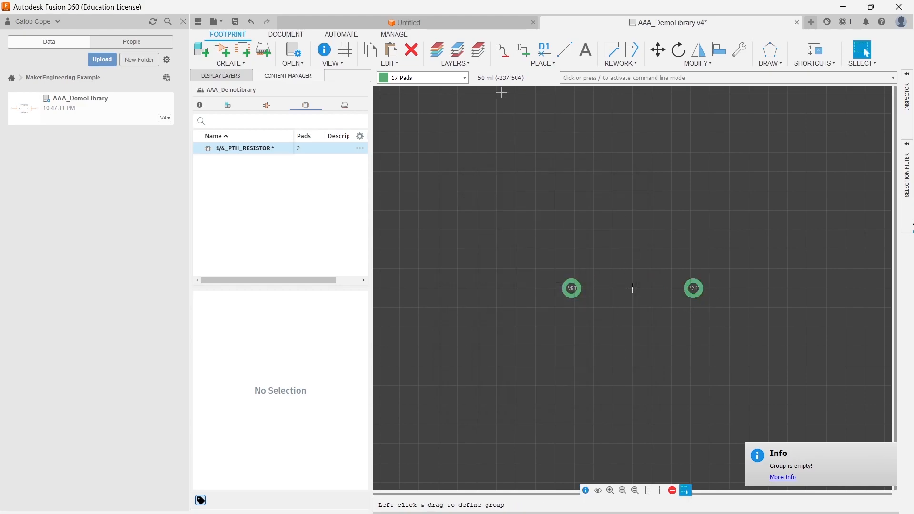
- Draw a square outline about 200 mil per side centered between the two pads with the Line tool
left_click(544, 63)
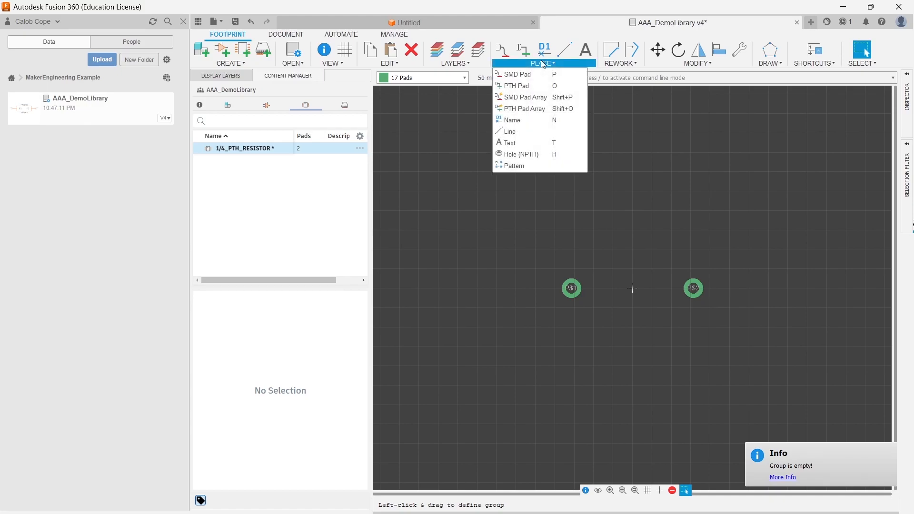
left_click(564, 51)
left_click(593, 248)
left_click(673, 327)
left_click(672, 249)
left_click(594, 249)
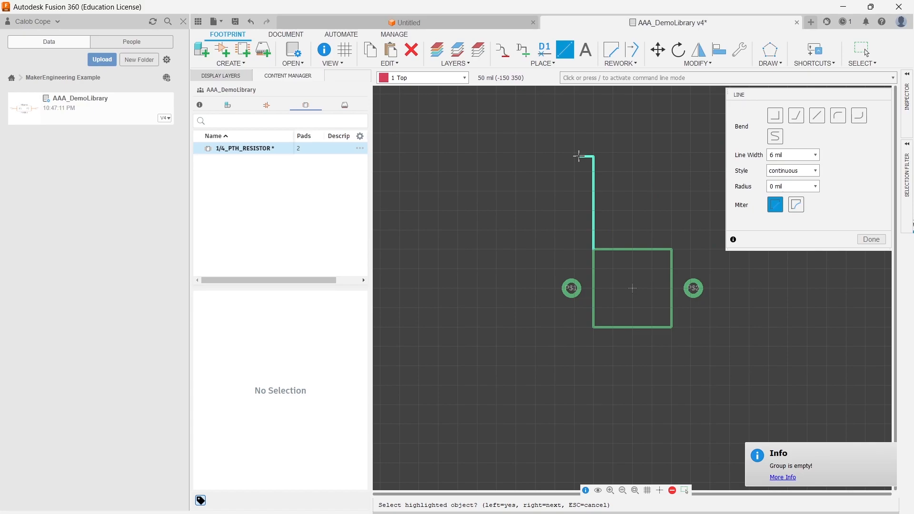
key("Escape")
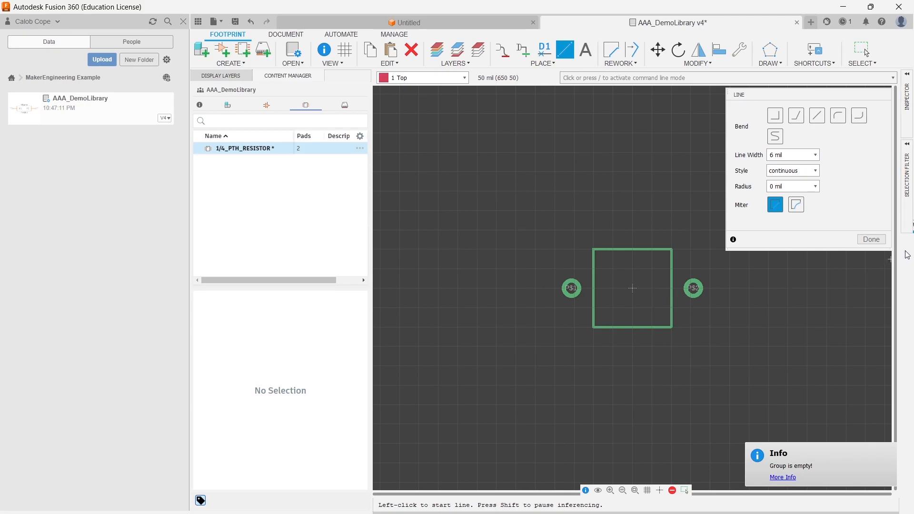
left_click(876, 240)
- Inspect the top edge line's properties
left_click(586, 491)
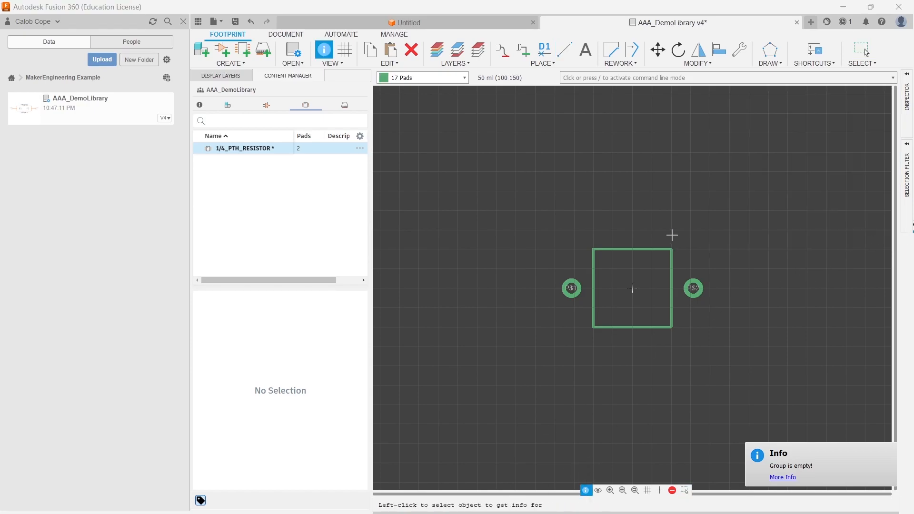
left_click(613, 250)
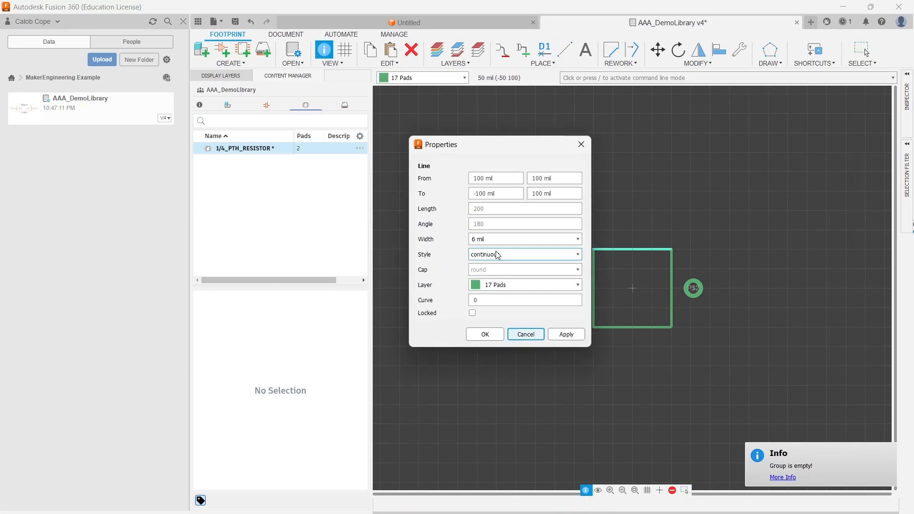
left_click(582, 145)
- Reposition the left outline edge to run from (-3 mm, 1.15 mm) to (-3 mm, -1.15 mm) in its properties
left_click(595, 260)
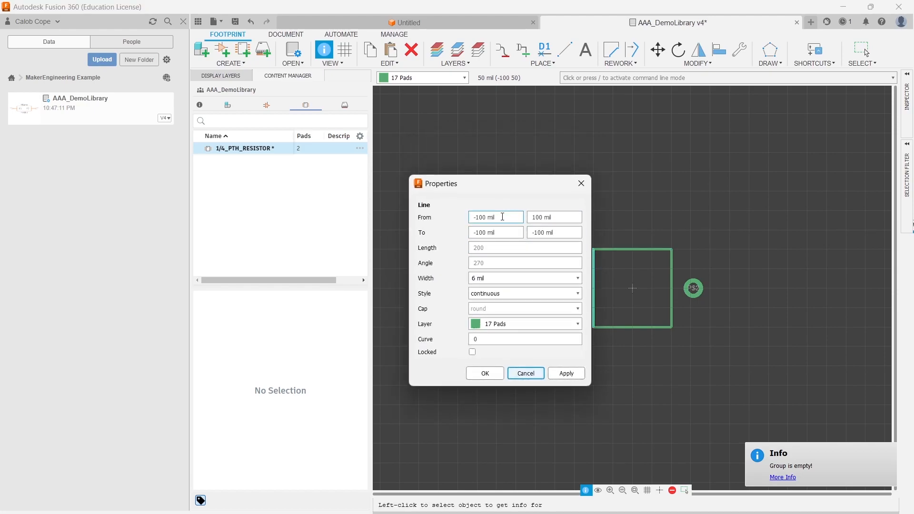
left_click_drag(524, 188, 407, 211)
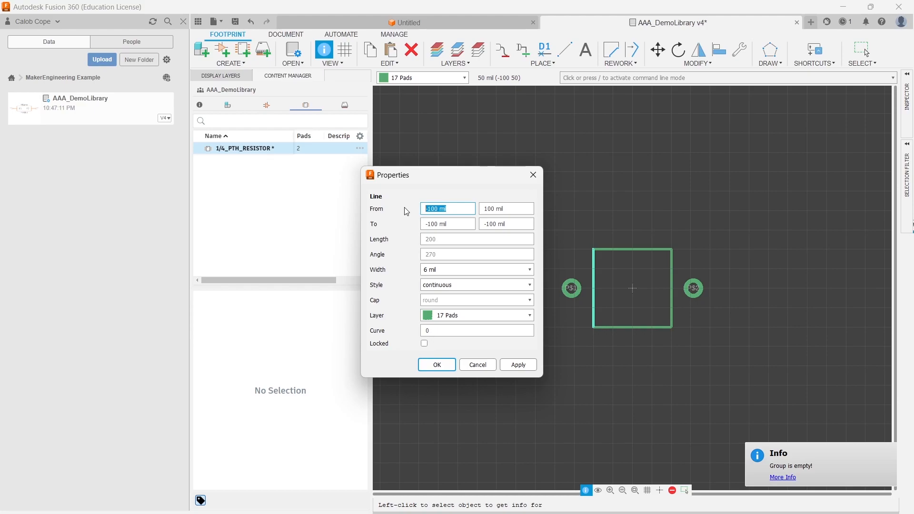
type("3mm")
key("Tab")
type("3")
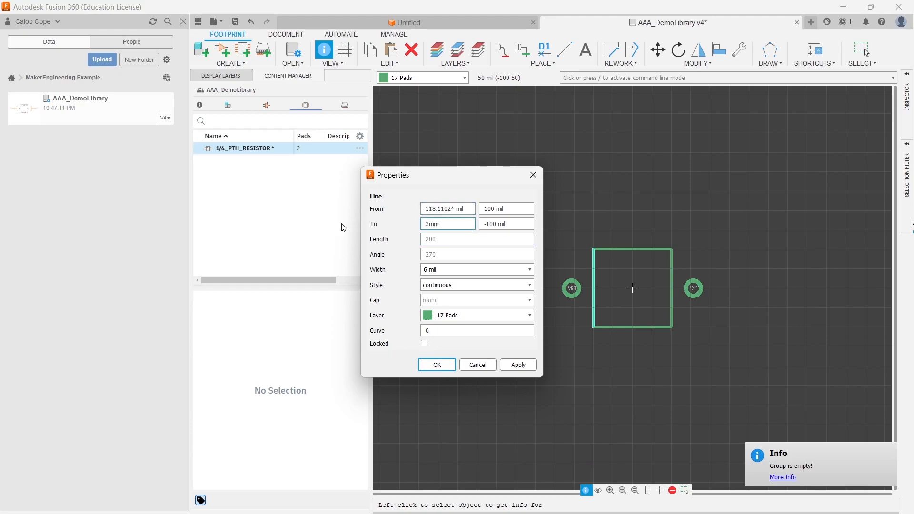
left_click(457, 208)
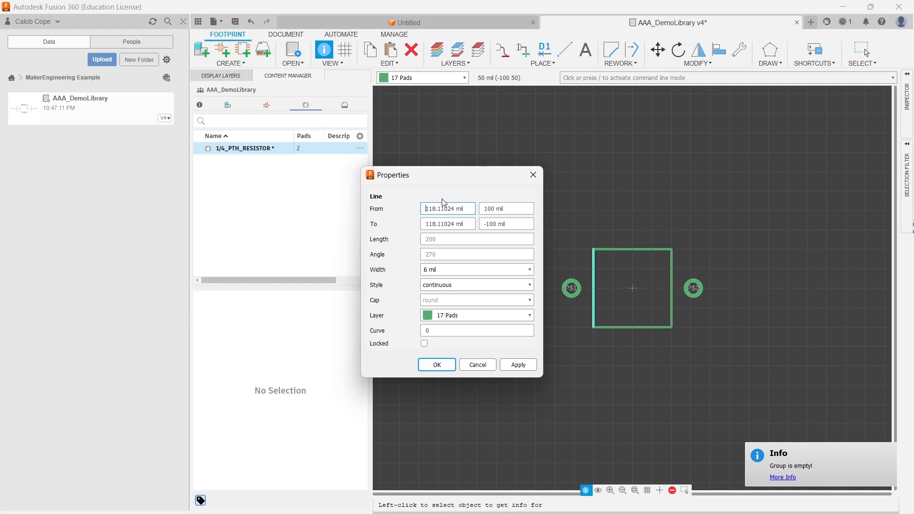
type("-")
left_click(427, 224)
type("-")
left_click(485, 210)
triple_click(519, 206)
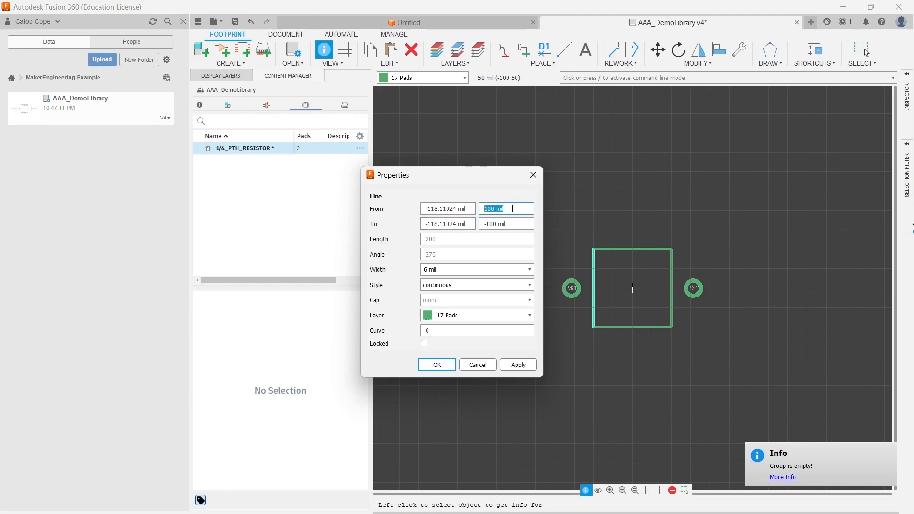
type("1.15mm")
left_click_drag(507, 224, 488, 229)
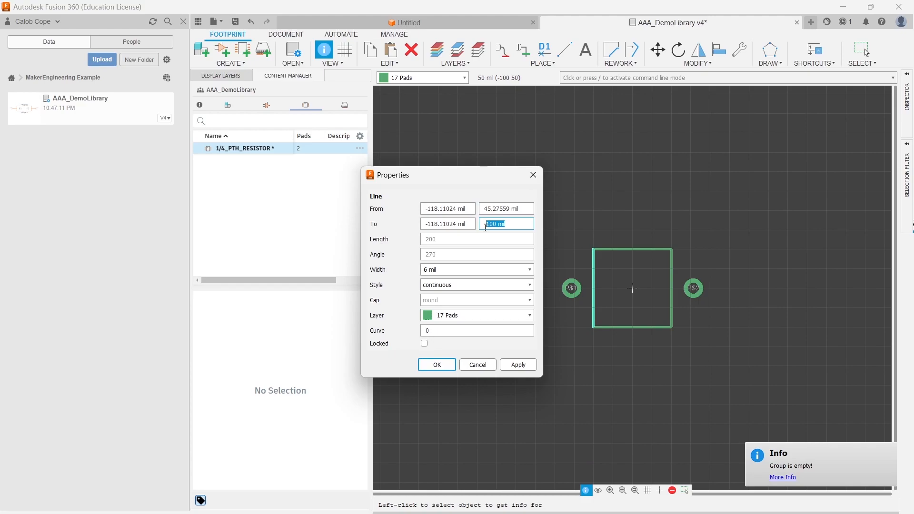
type("1.15mm")
key("Return")
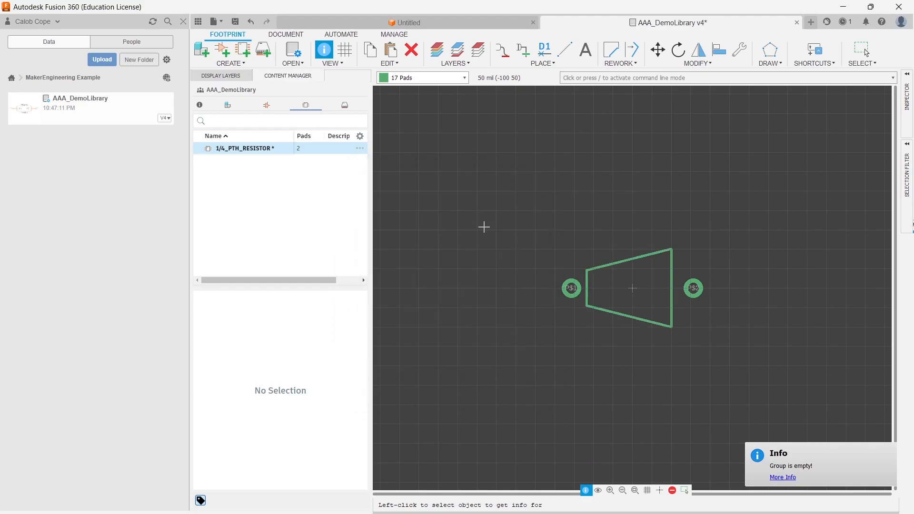
- Reposition the right outline edge to run from (3 mm, -1.15 mm) to (3 mm, 1.15 mm) in its properties
left_click(671, 273)
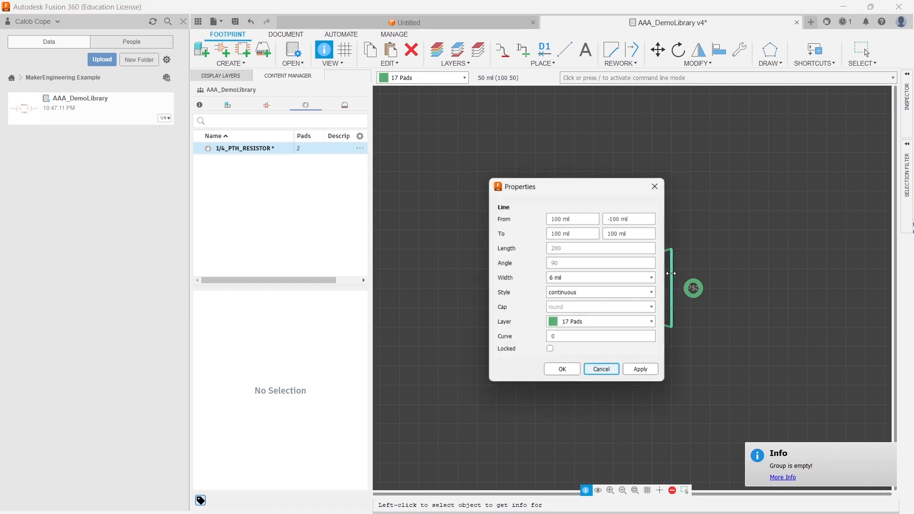
left_click(593, 222)
left_click_drag(592, 222, 536, 222)
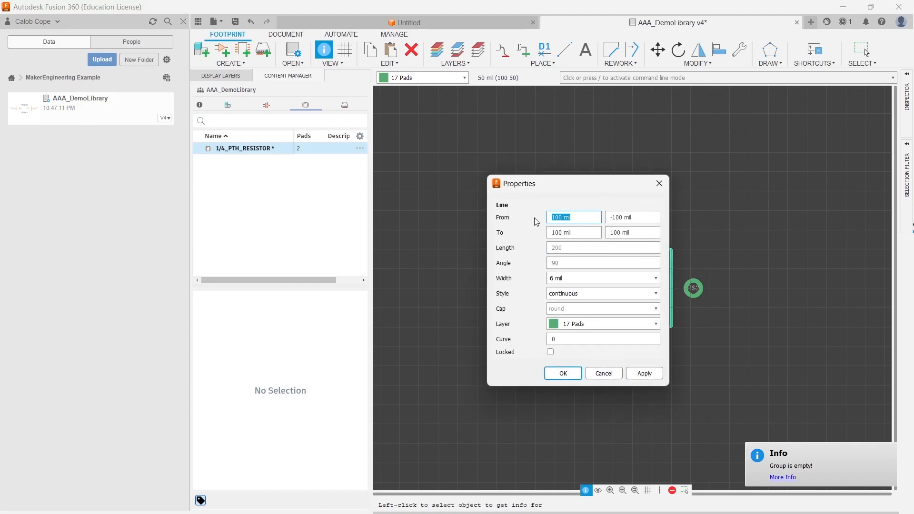
type("3mm")
left_click(582, 231)
left_click_drag(581, 232, 536, 220)
type("3")
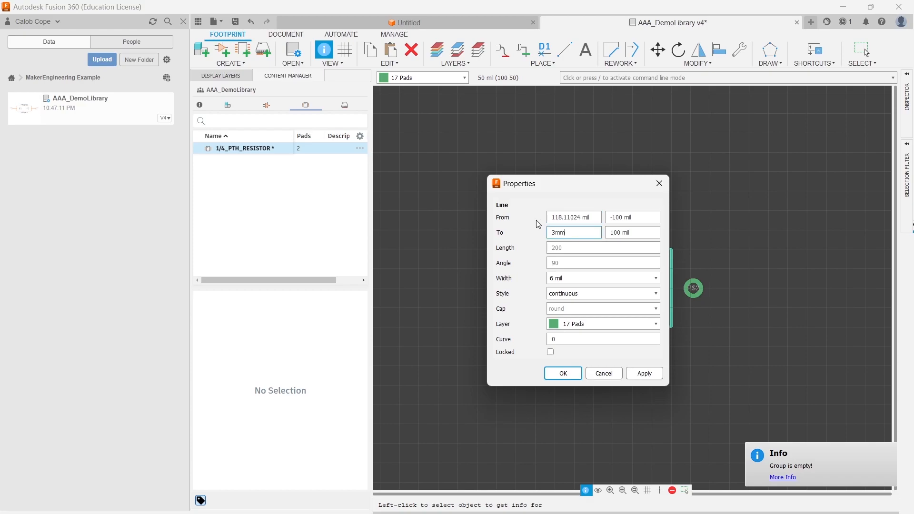
left_click_drag(649, 218, 600, 217)
type("-1.15m")
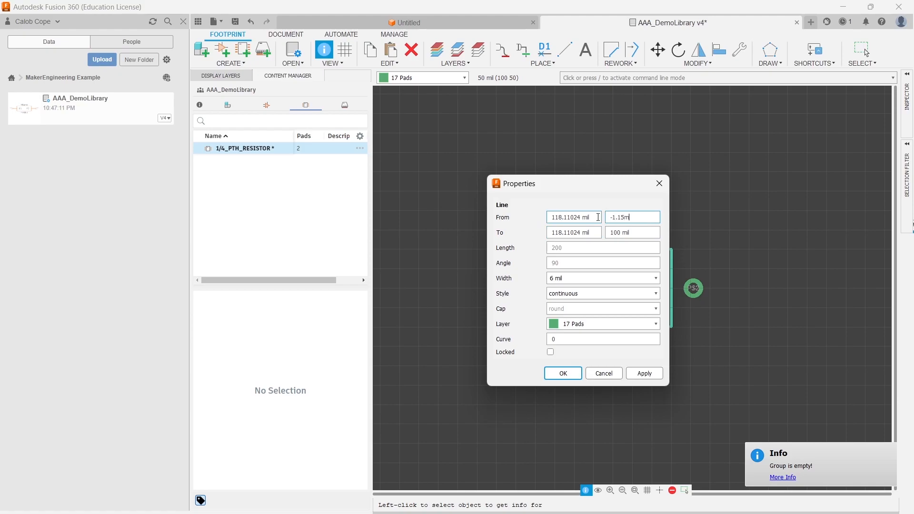
type("m")
left_click_drag(643, 235, 566, 235)
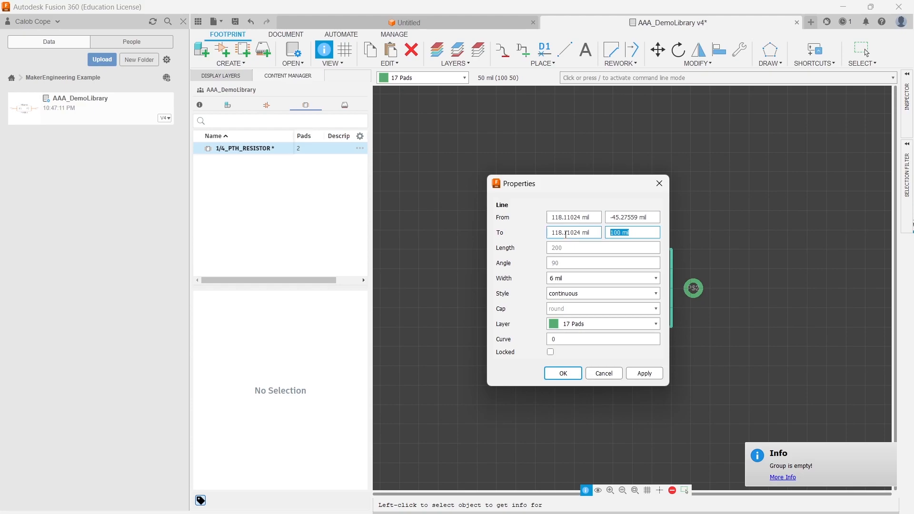
type("1.15mm")
key("Return")
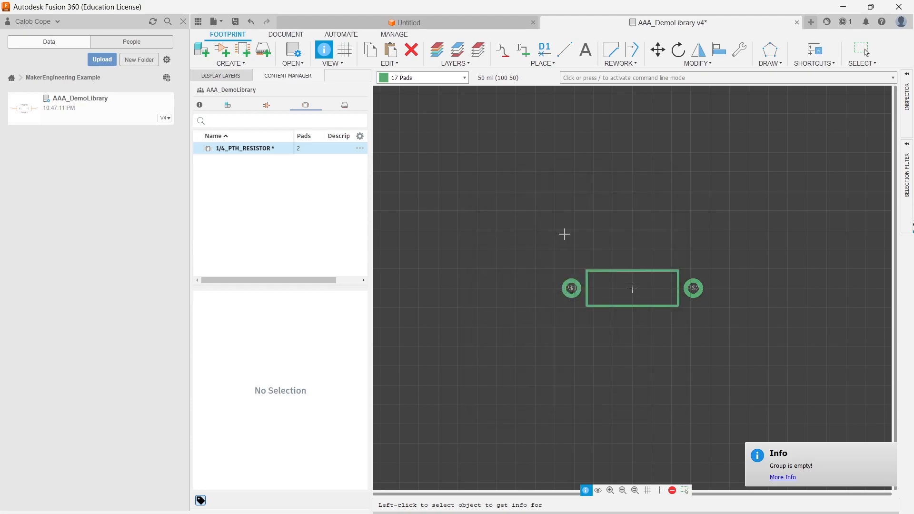
- Set the active drawing layer to 21 tPlace
scroll(705, 275, "up", 3)
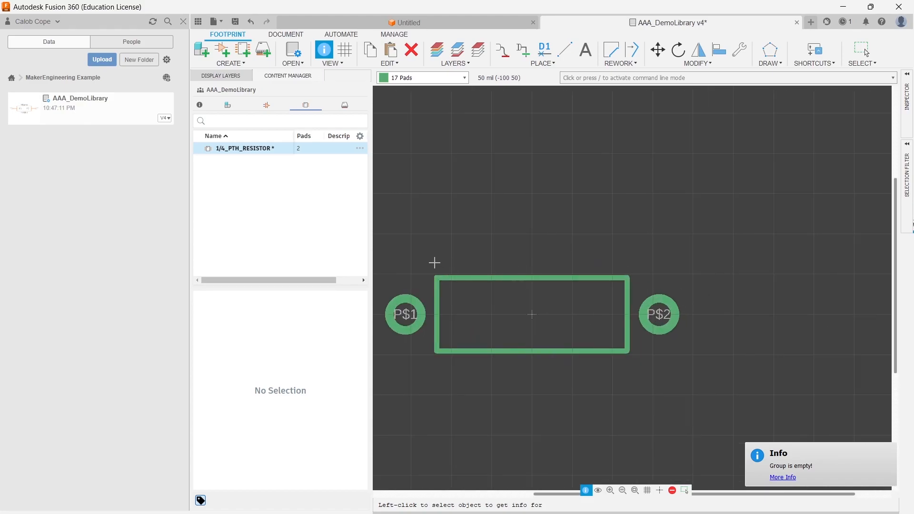
middle_click_drag(435, 262, 498, 218)
left_click(431, 78)
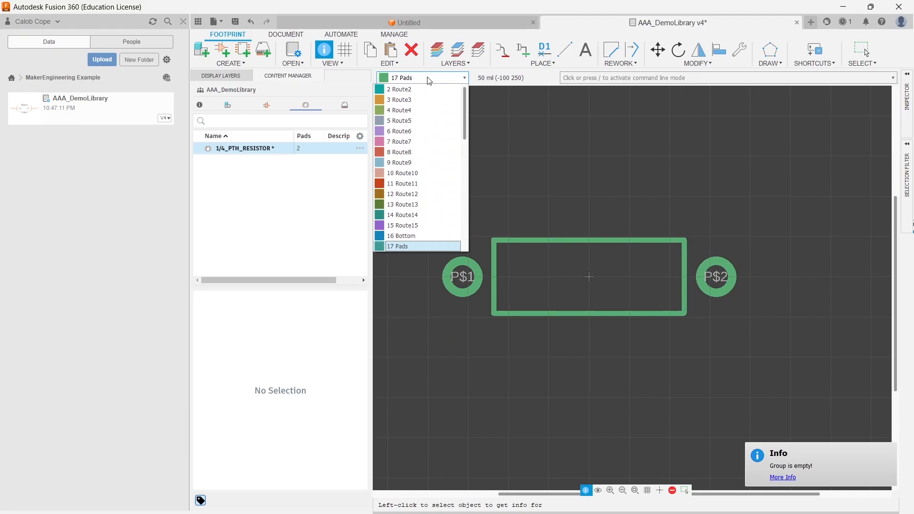
left_click(494, 177)
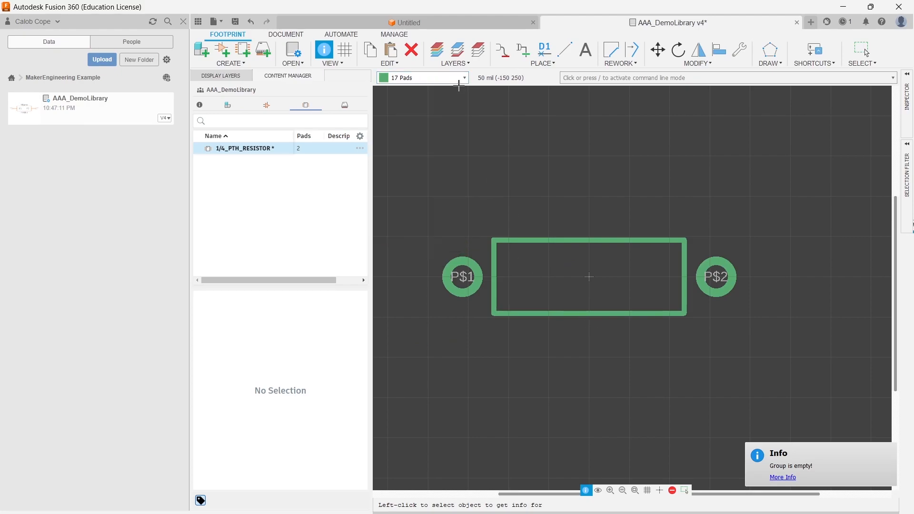
left_click(460, 78)
scroll(404, 183, "down", 3)
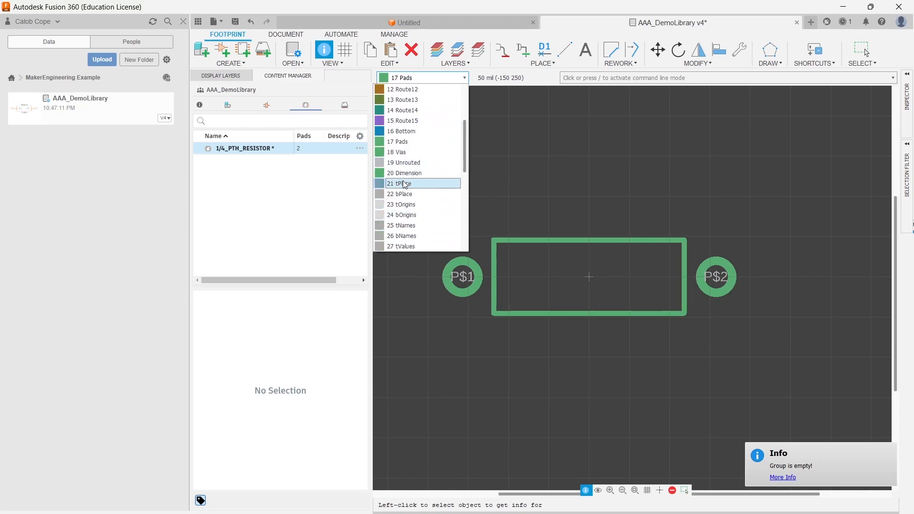
left_click(407, 184)
- Move the top outline edge onto layer 21 tPlace
left_click(493, 238)
left_click(494, 253)
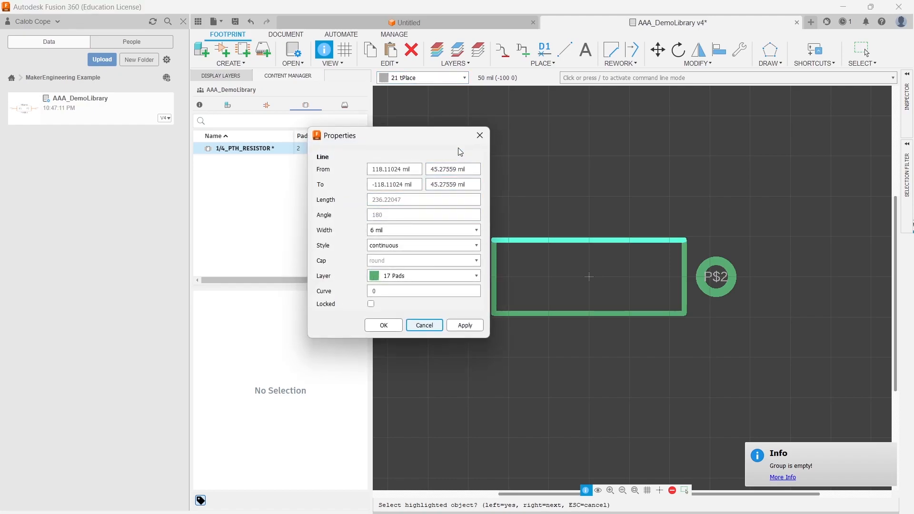
left_click(425, 276)
scroll(410, 376, "down", 2)
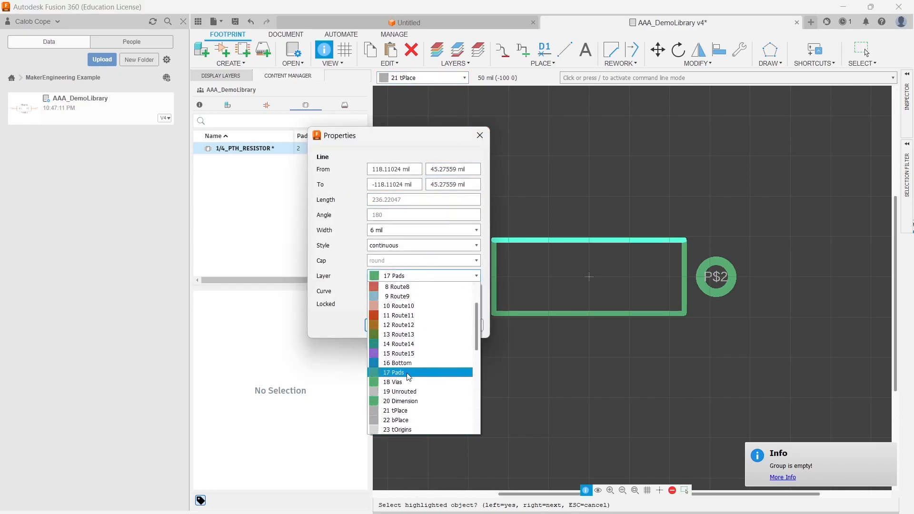
left_click(403, 411)
left_click(466, 325)
left_click(383, 326)
- Move the left outline edge onto layer 21 tPlace
left_click(496, 284)
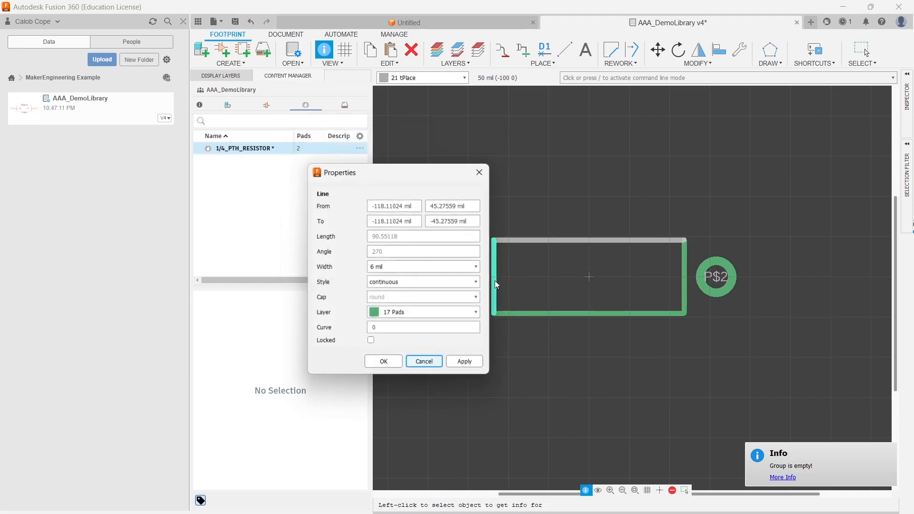
left_click(424, 312)
scroll(410, 403, "down", 3)
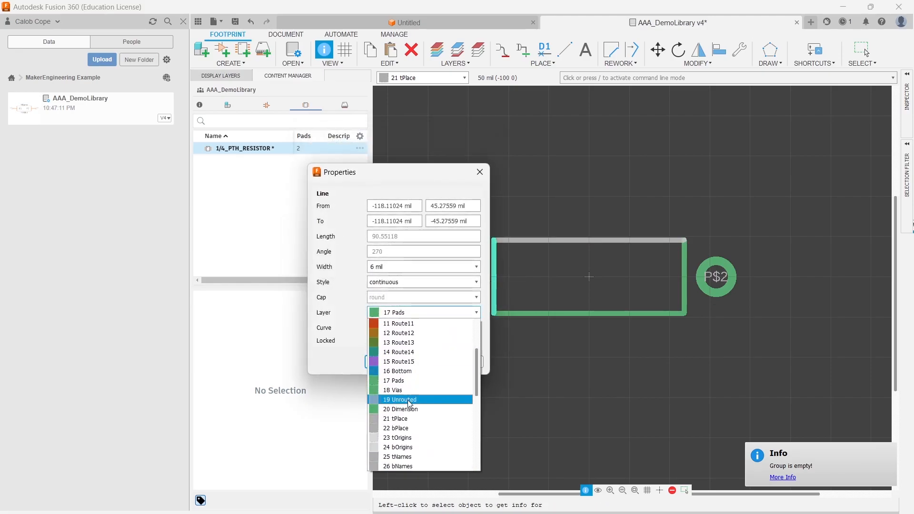
left_click(403, 419)
left_click(465, 362)
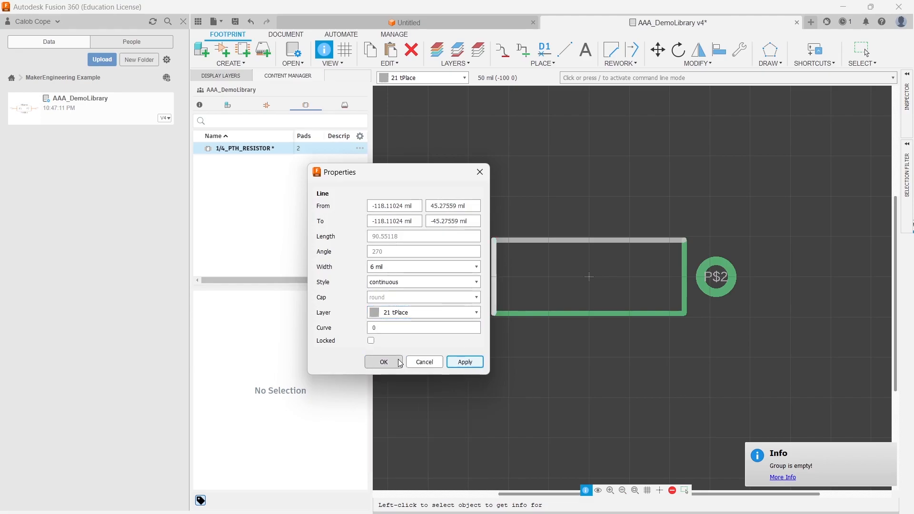
left_click(401, 362)
- Move the bottom outline edge onto layer 21 tPlace
left_click(531, 315)
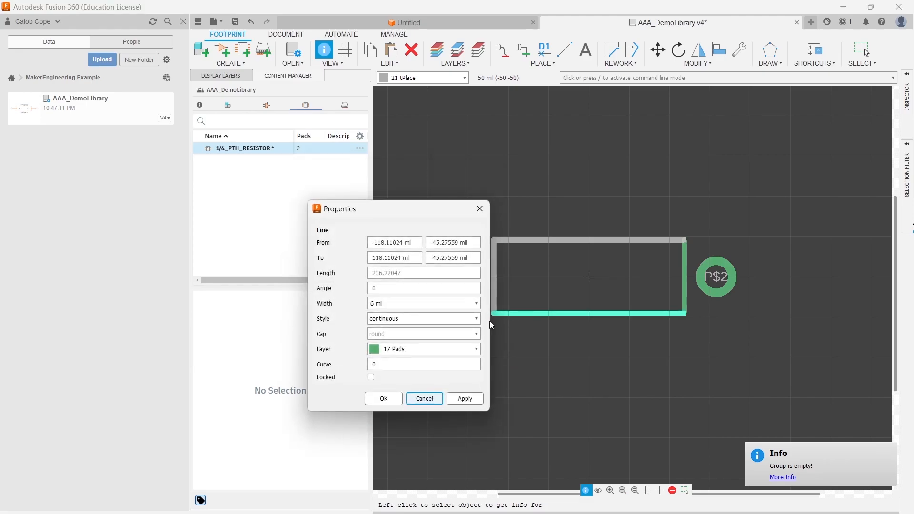
left_click(437, 352)
scroll(415, 429, "down", 3)
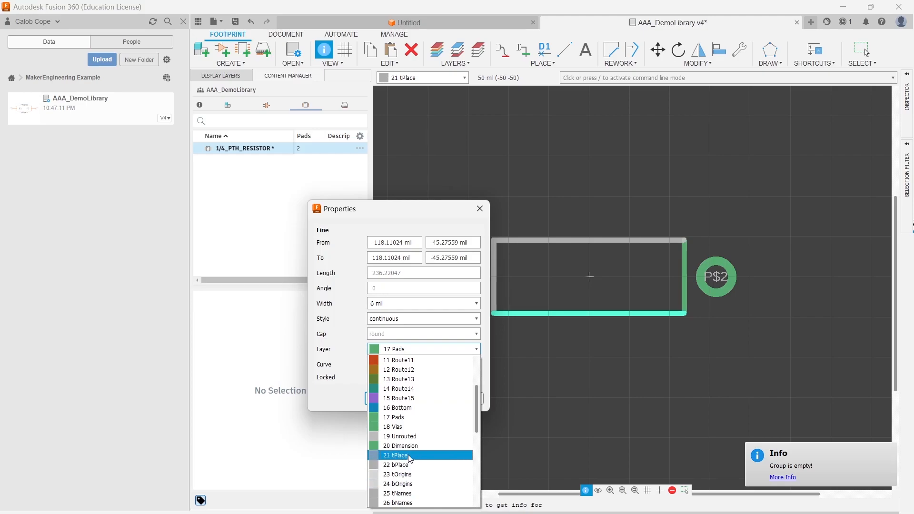
left_click(403, 456)
left_click(465, 401)
left_click(386, 400)
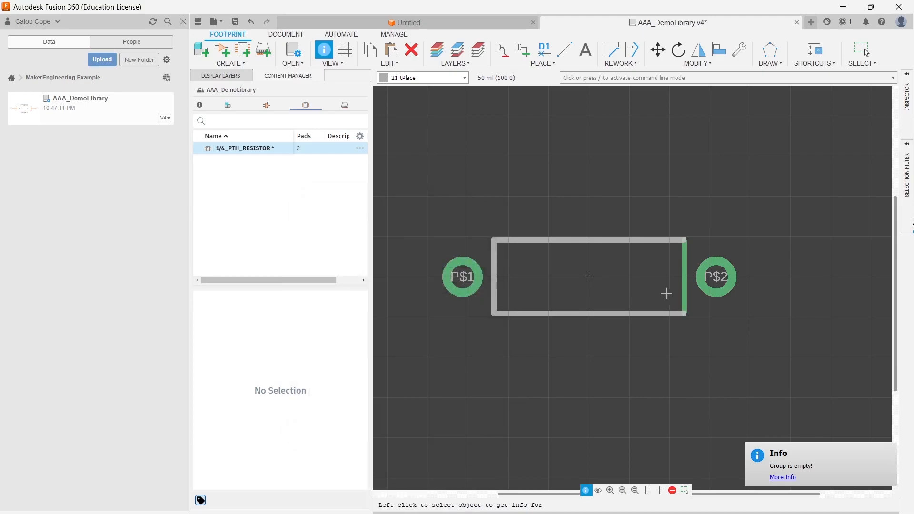
- Move the right outline edge onto layer 21 tPlace
left_click(685, 293)
left_click(604, 312)
scroll(572, 427, "up", 5)
scroll(571, 426, "down", 3)
left_click(591, 446)
left_click(656, 362)
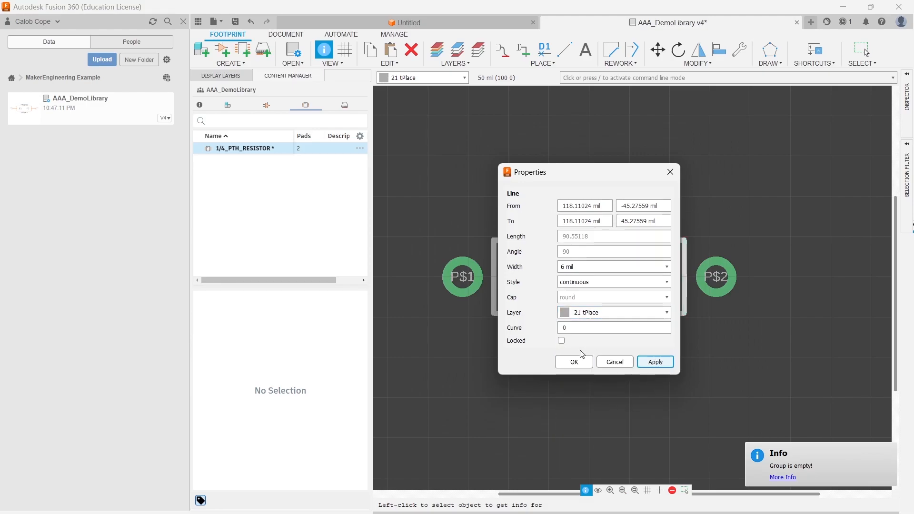
left_click(573, 362)
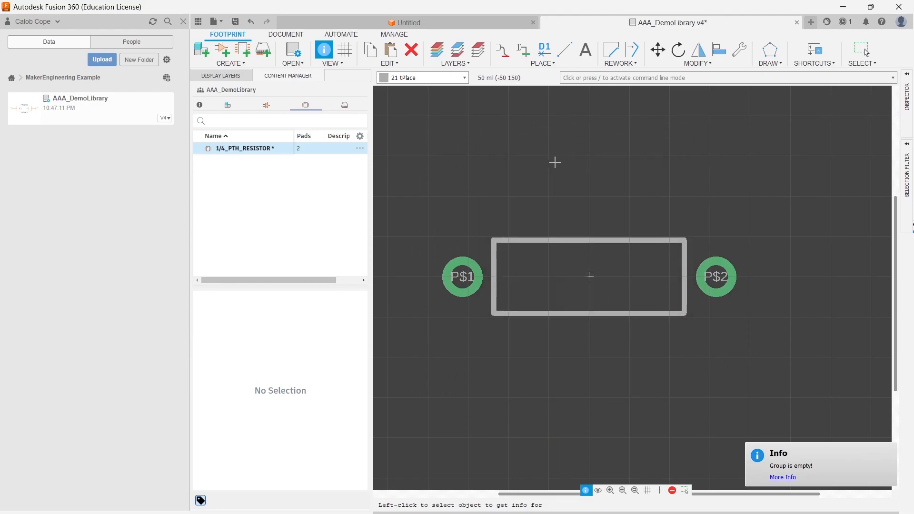
- Start the Text tool and switch the active layer to 25 tNames
left_click(424, 79)
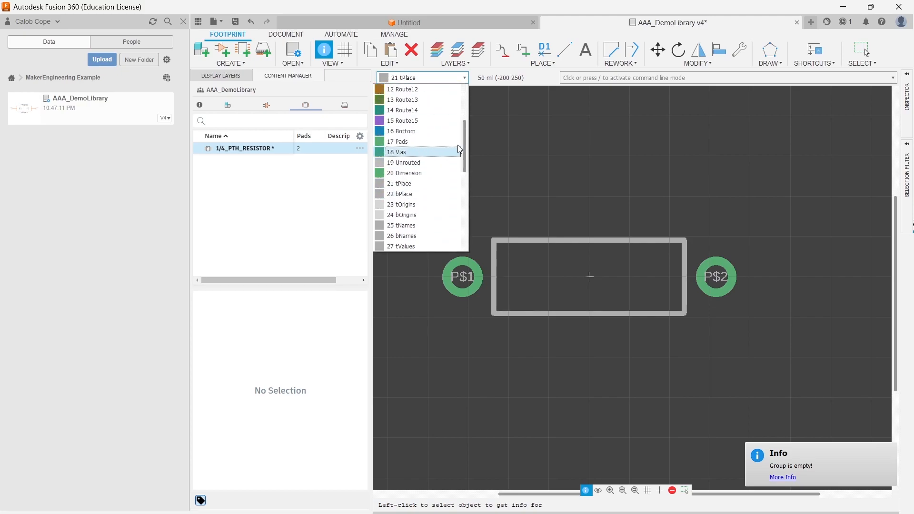
left_click(577, 106)
left_click(590, 50)
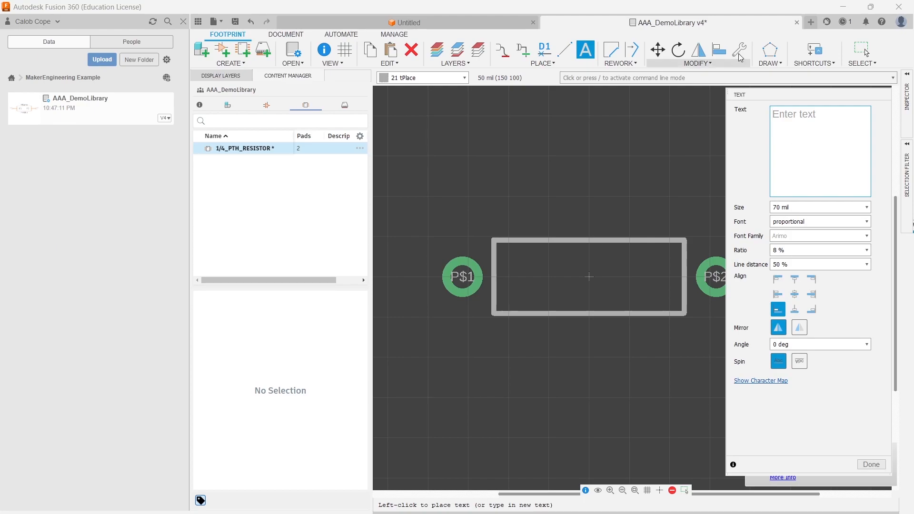
left_click(448, 79)
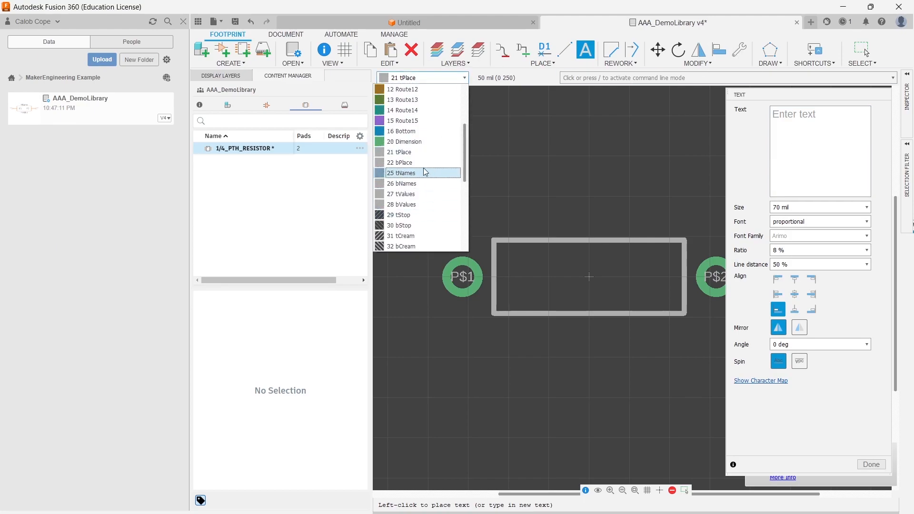
left_click(415, 175)
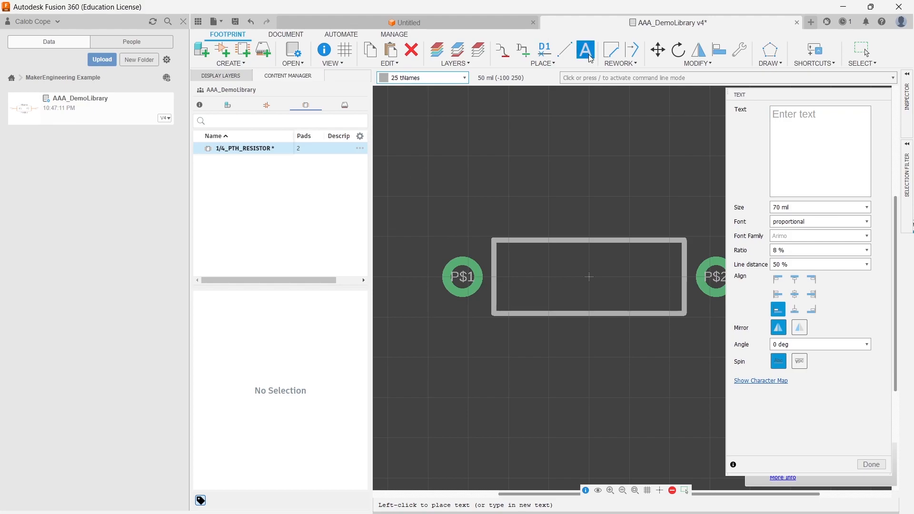
- Enter the text >Name at 40 mil size, bottom-centre aligned, and place it just above the outline
left_click(814, 140)
type(">Name")
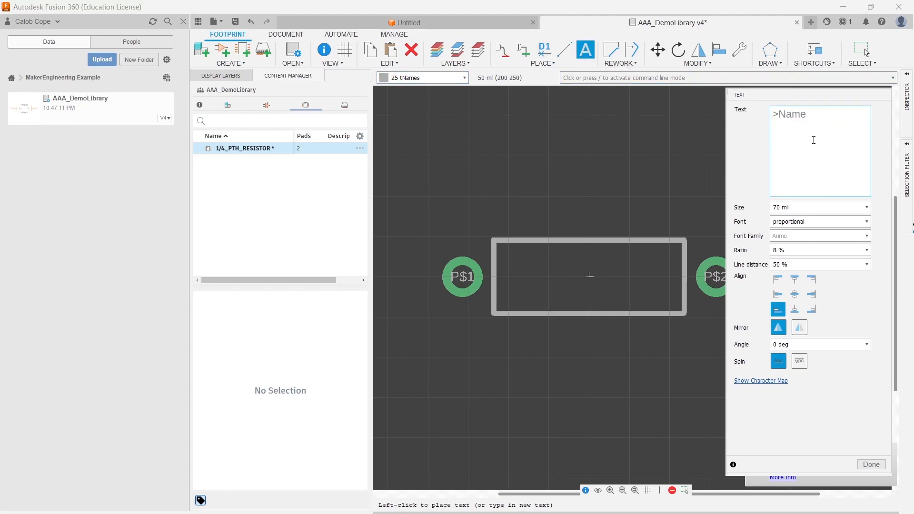
left_click(863, 208)
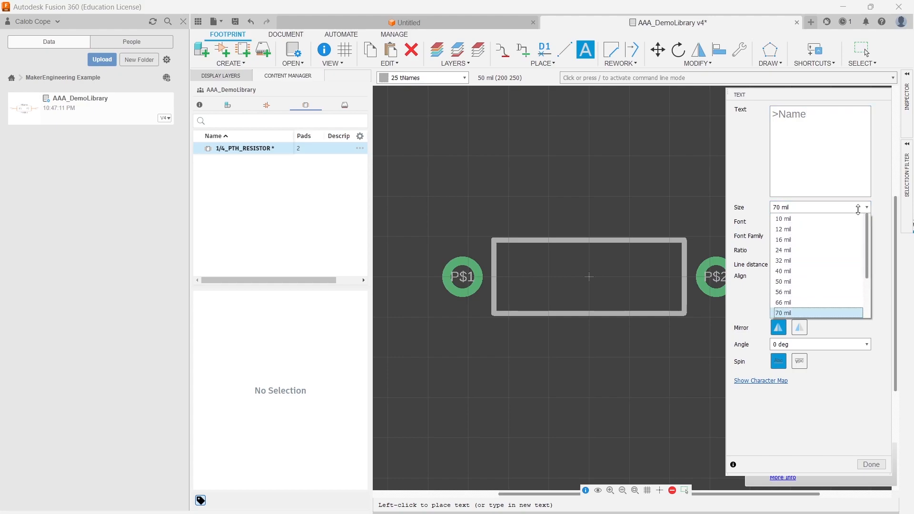
left_click(792, 272)
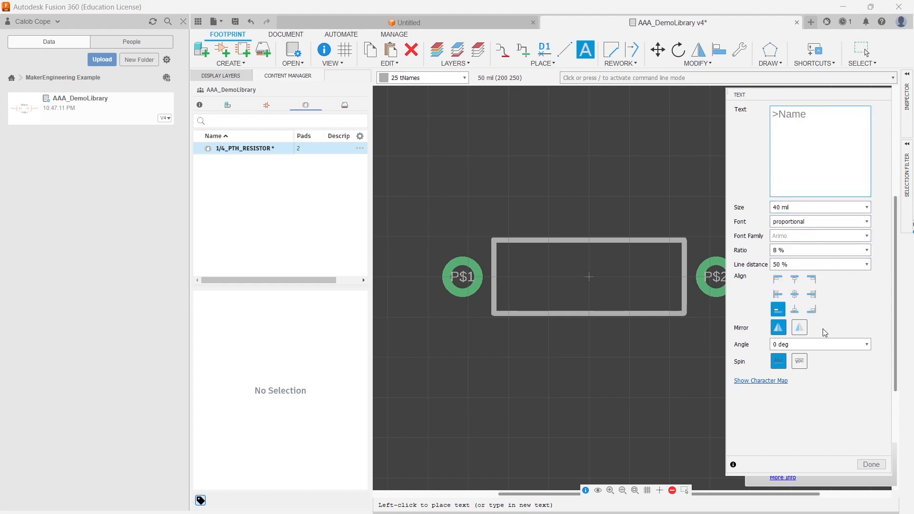
left_click(794, 314)
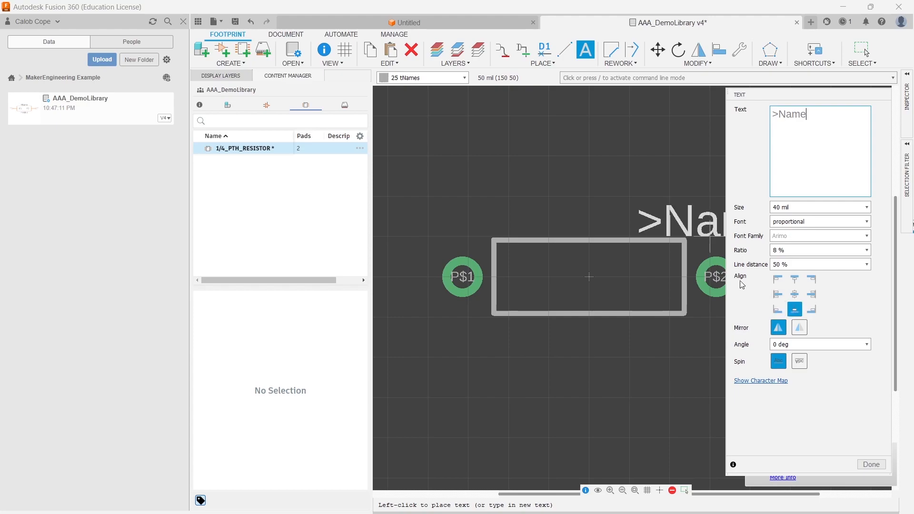
left_click(588, 238)
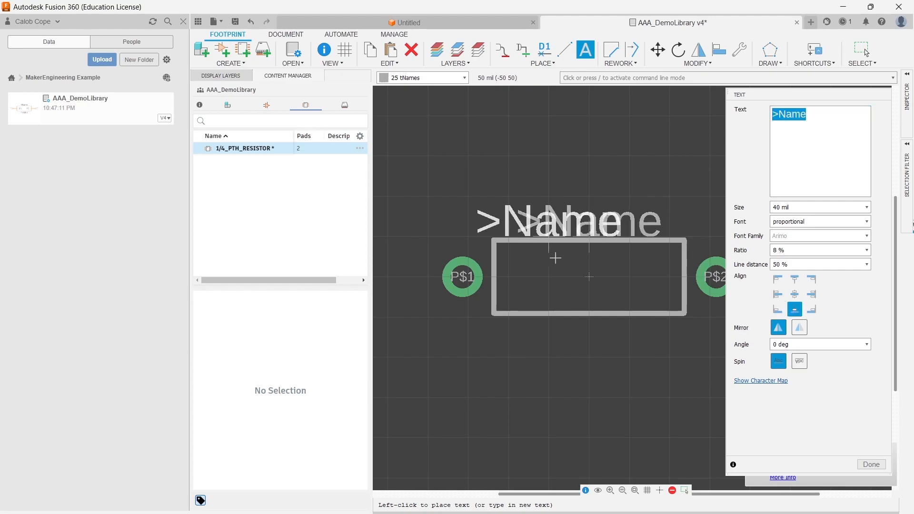
left_click(872, 465)
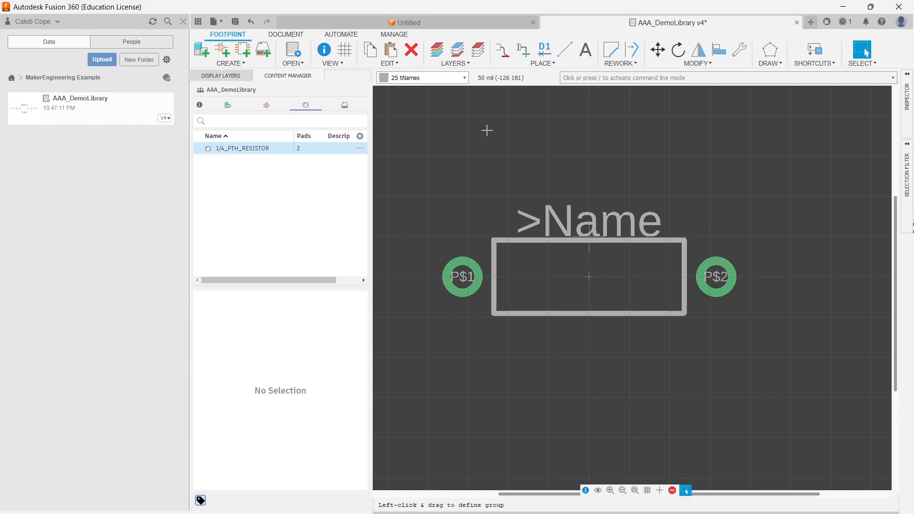
- Save the library
key("ctrl+s")
key("Return")
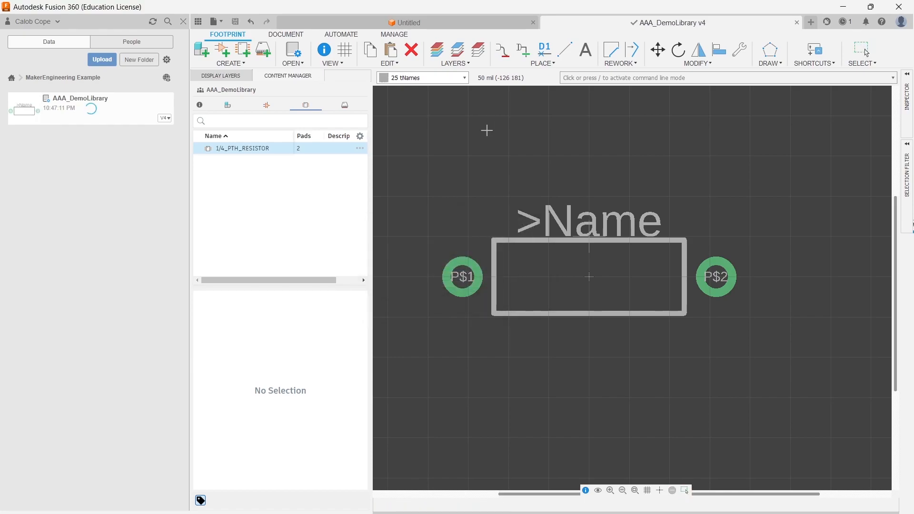
left_click(865, 51)
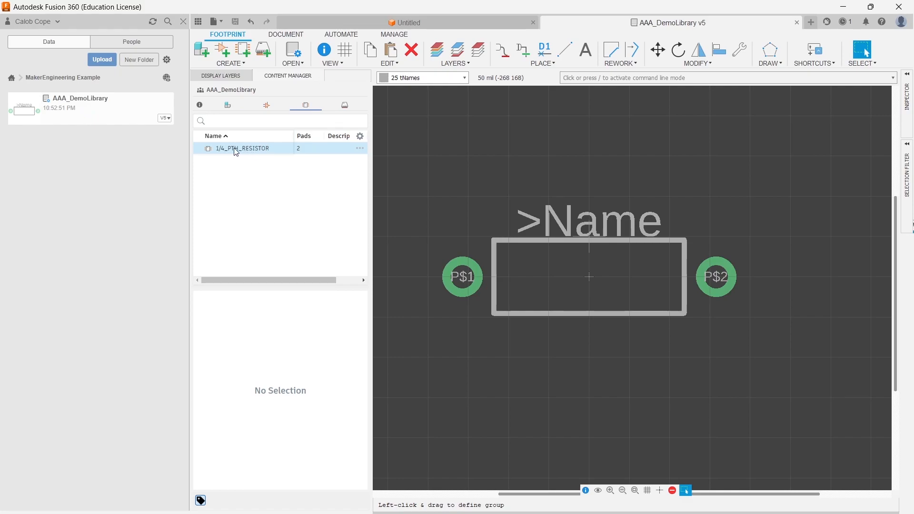
- Create a new 3D model for the 1/4_PTH_RESISTOR footprint and save it as 1/4_PTH_RESISTOR
right_click(266, 149)
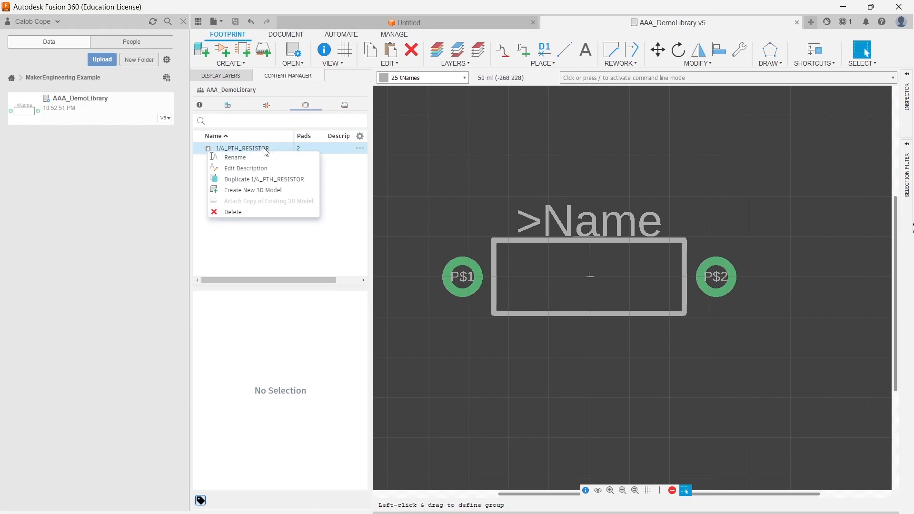
left_click(265, 192)
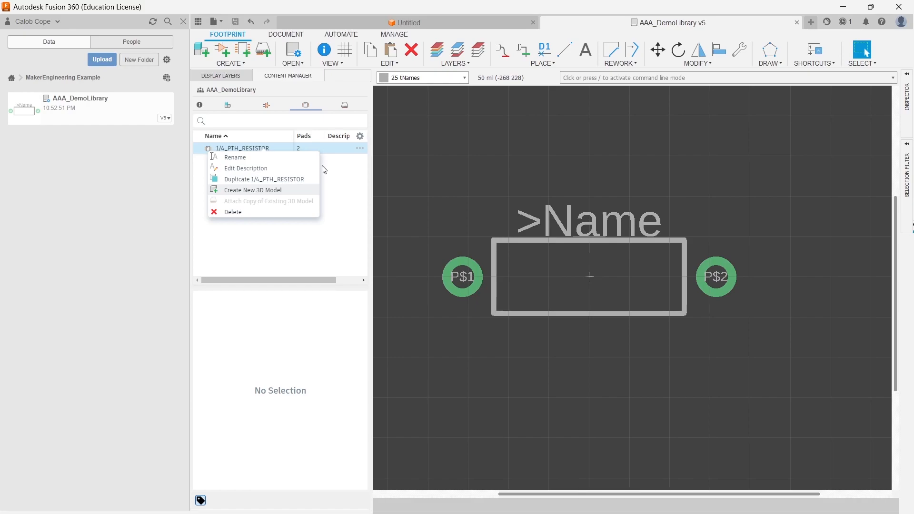
key("ctrl+s")
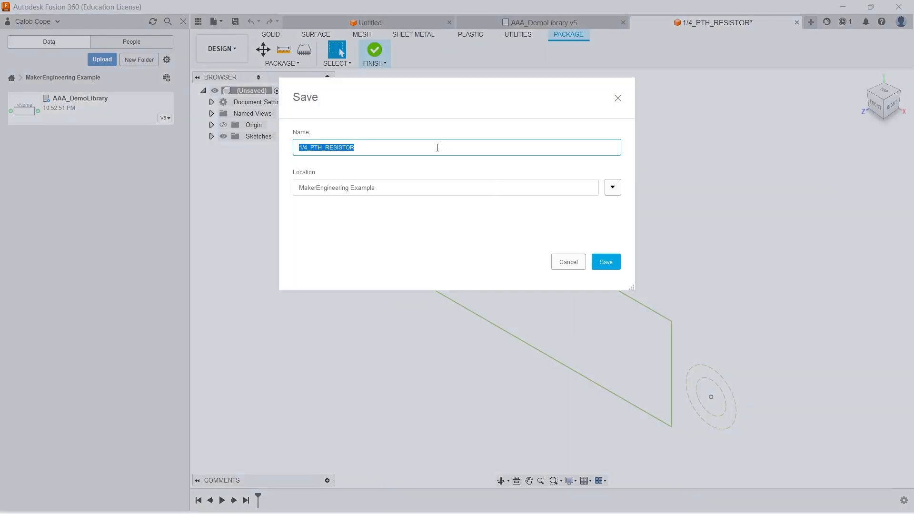
left_click(605, 262)
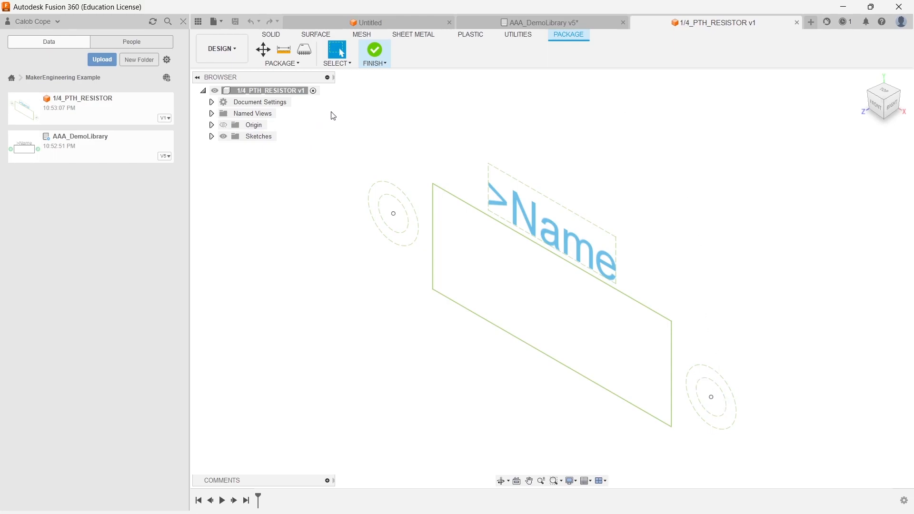
- Start a new sketch on the horizontal ground plane of the 3D model
left_click(305, 49)
scroll(657, 193, "down", 1)
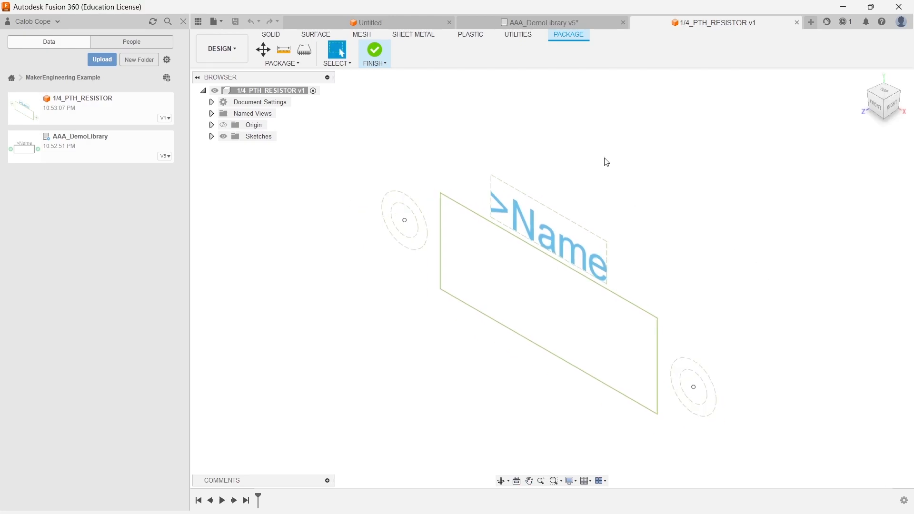
left_click(273, 35)
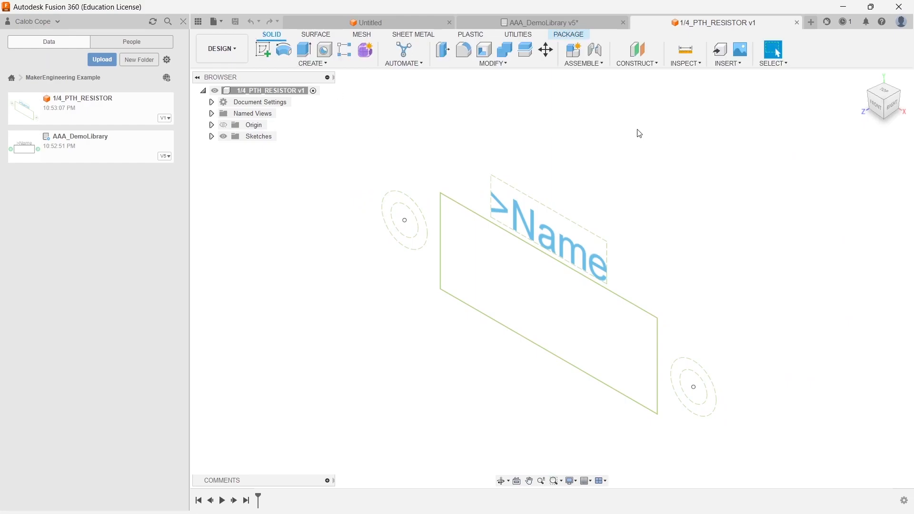
left_click(265, 52)
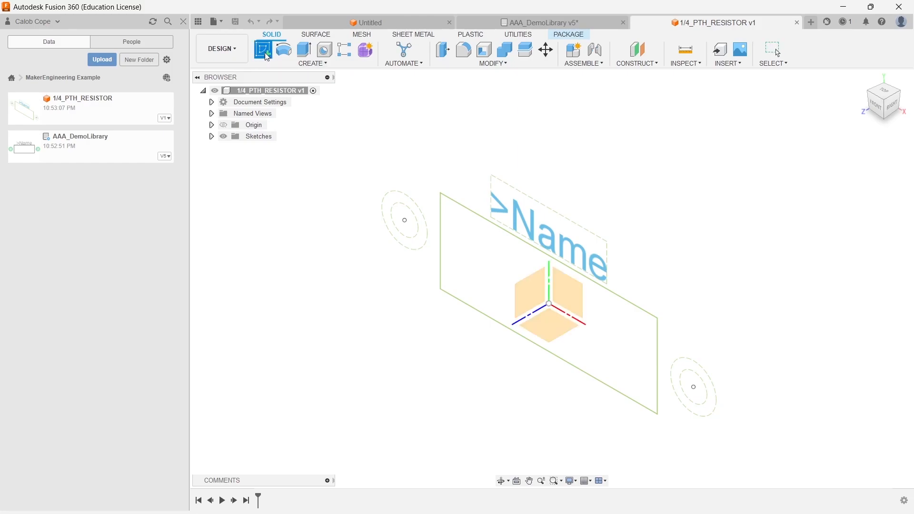
left_click(550, 332)
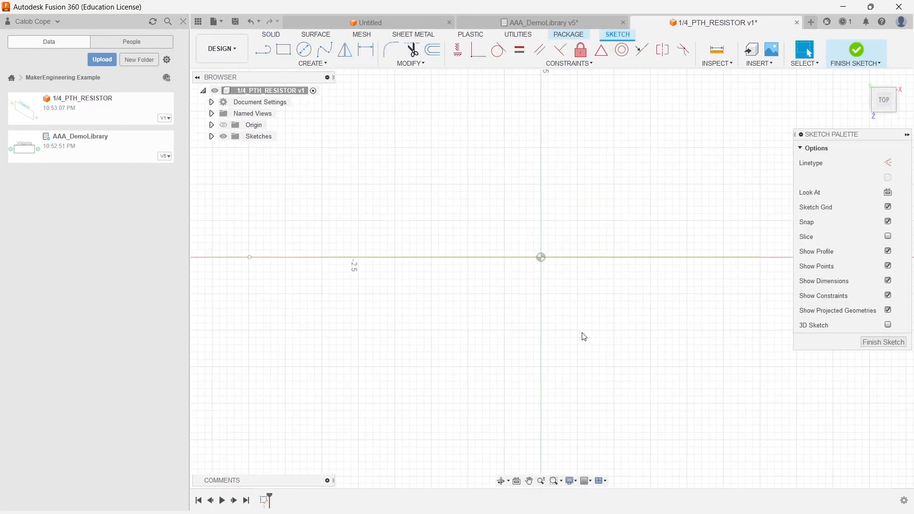
- Draw two adjacent 2-point rectangles starting at the vertical axis, the first about 1.3 mm by 0.4 mm
left_click(284, 51)
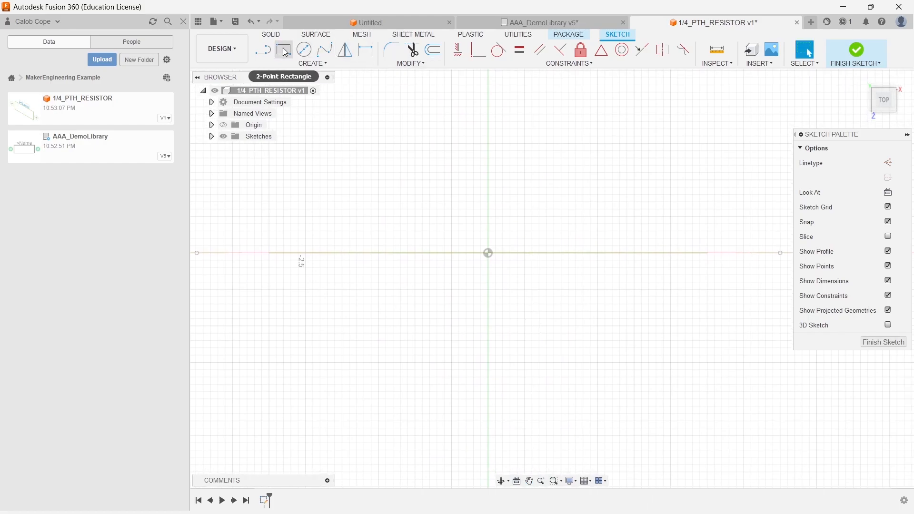
left_click(489, 312)
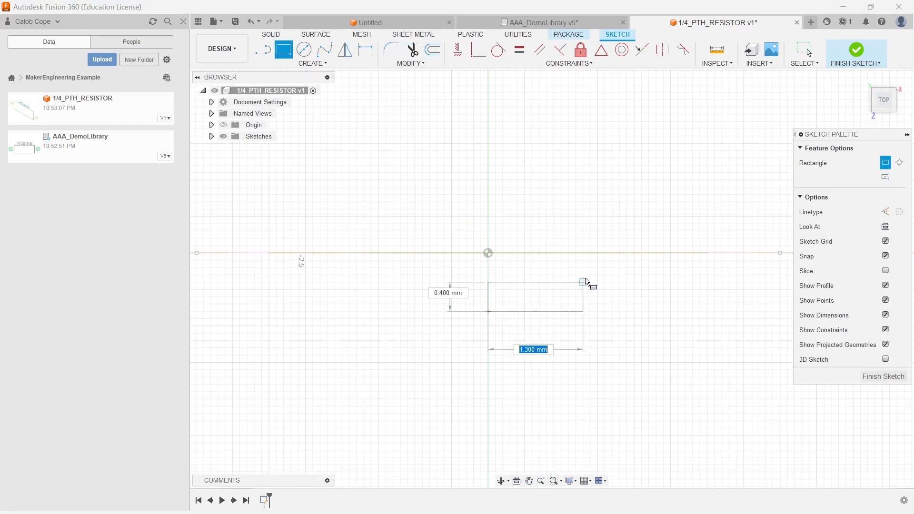
left_click(587, 278)
left_click(587, 312)
left_click(701, 254)
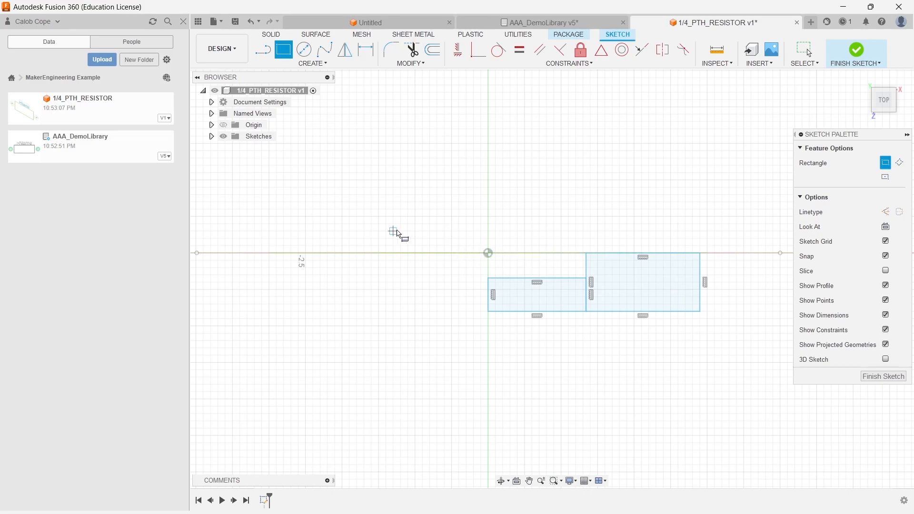
- Dimension the overall width of both rectangles as 3 mm
left_click(897, 111)
left_click(876, 99)
scroll(562, 275, "up", 3)
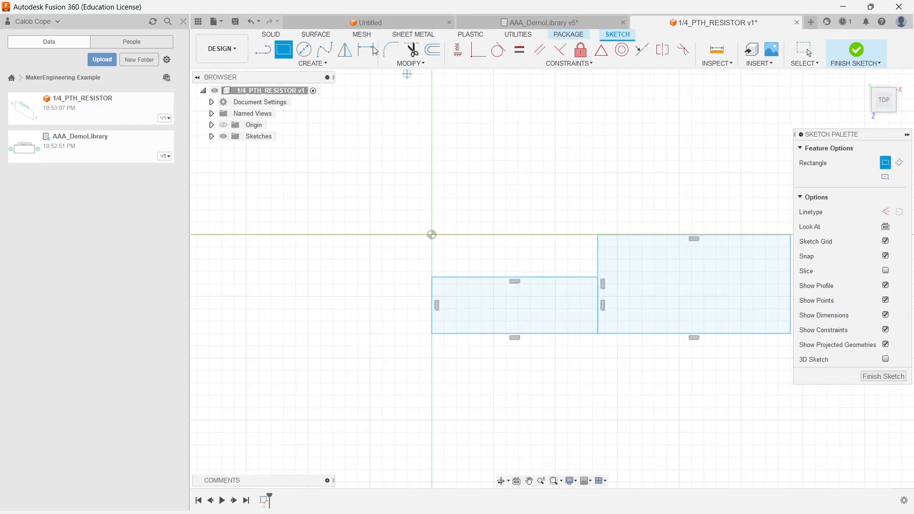
left_click(359, 52)
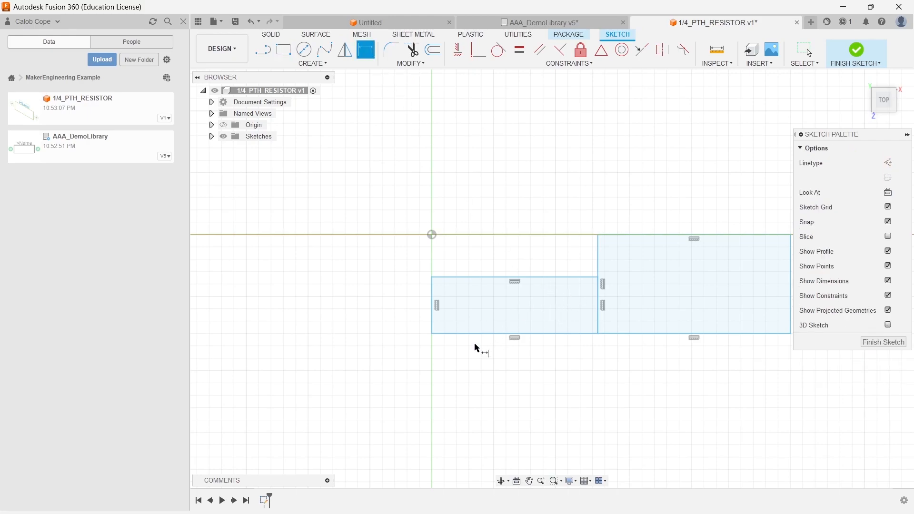
left_click(433, 327)
left_click(790, 306)
left_click(592, 377)
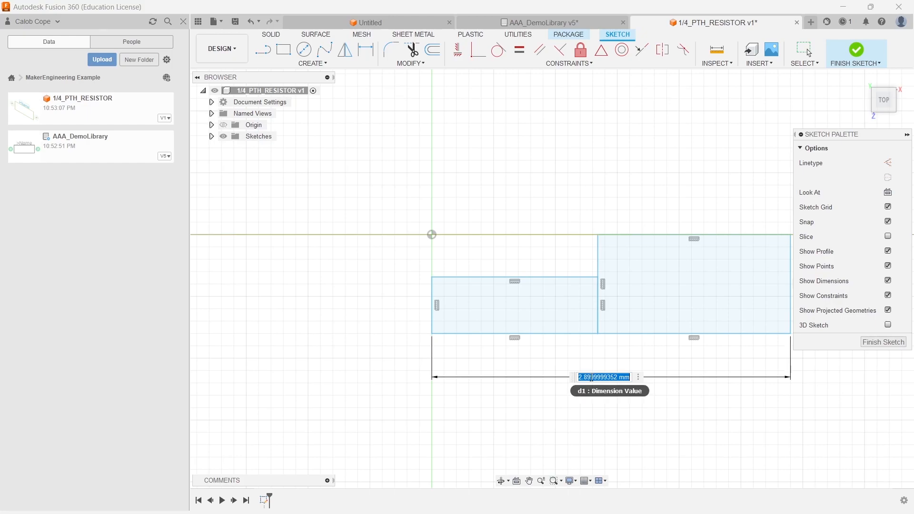
type("3mm")
key("Return")
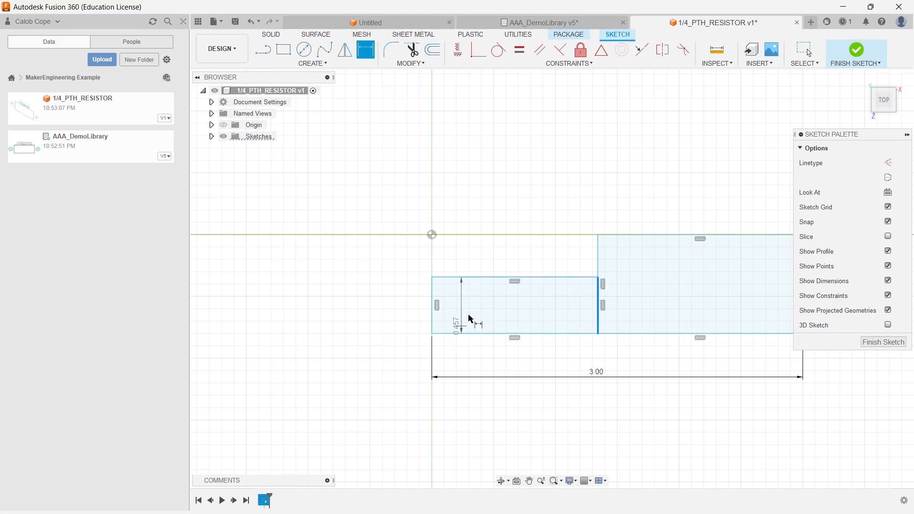
- Dimension the left rectangle's width as 1.50 mm
left_click(432, 312)
left_click(433, 316)
left_click(409, 324)
type("1.5")
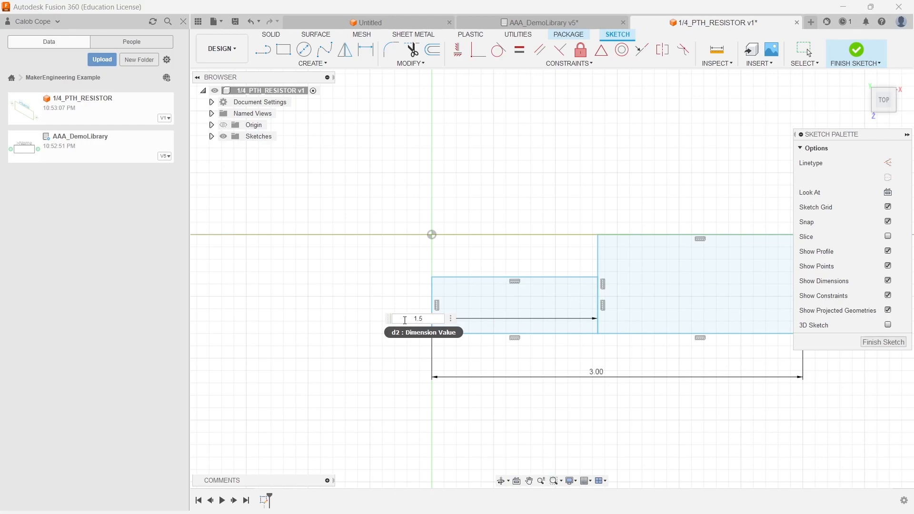
key("Return")
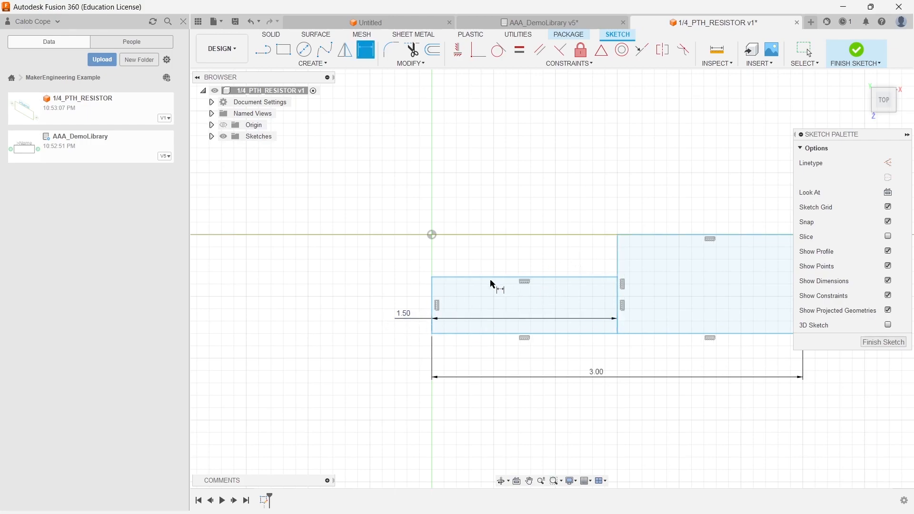
- Dimension the left rectangle's height as 0.8 mm
left_click(474, 278)
left_click(475, 335)
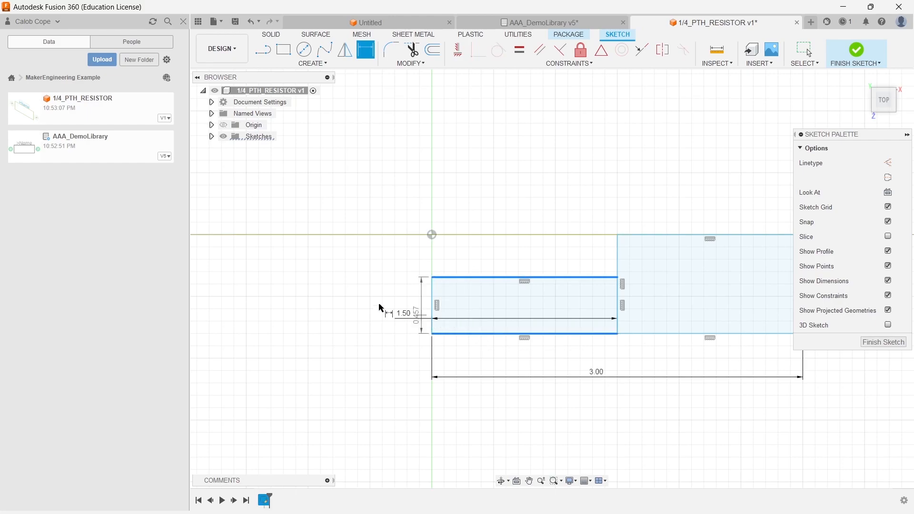
left_click(390, 303)
type("0.8")
key("Return")
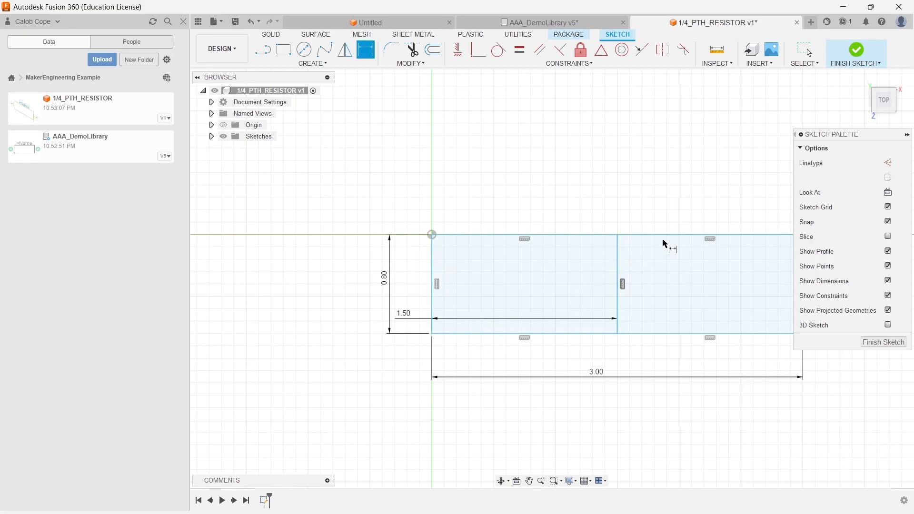
key("Escape")
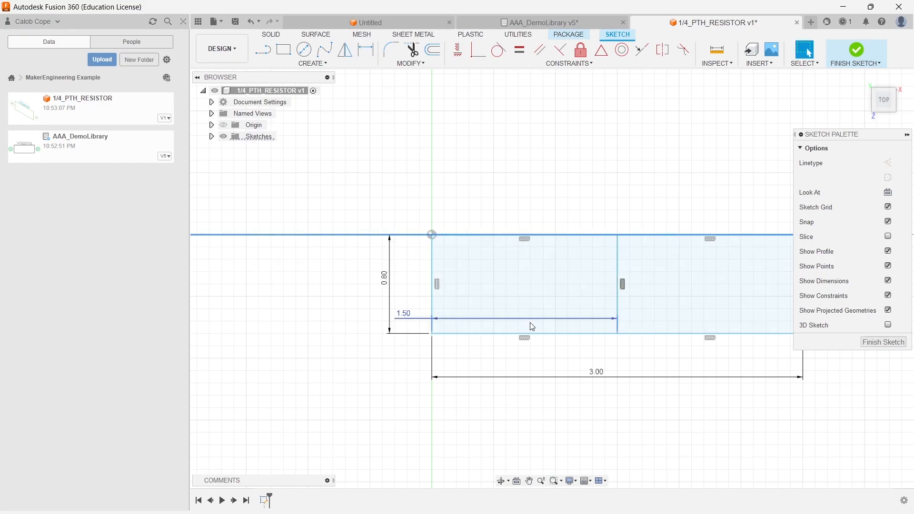
- Dimension the right rectangle's height as 1.15 mm
left_click_drag(534, 334, 538, 407)
left_click(562, 265)
left_click(366, 50)
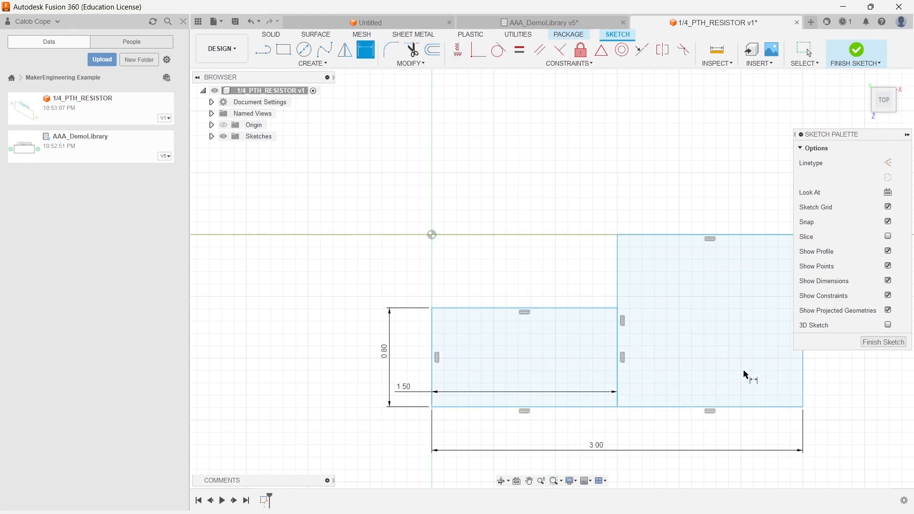
left_click(805, 363)
left_click(356, 340)
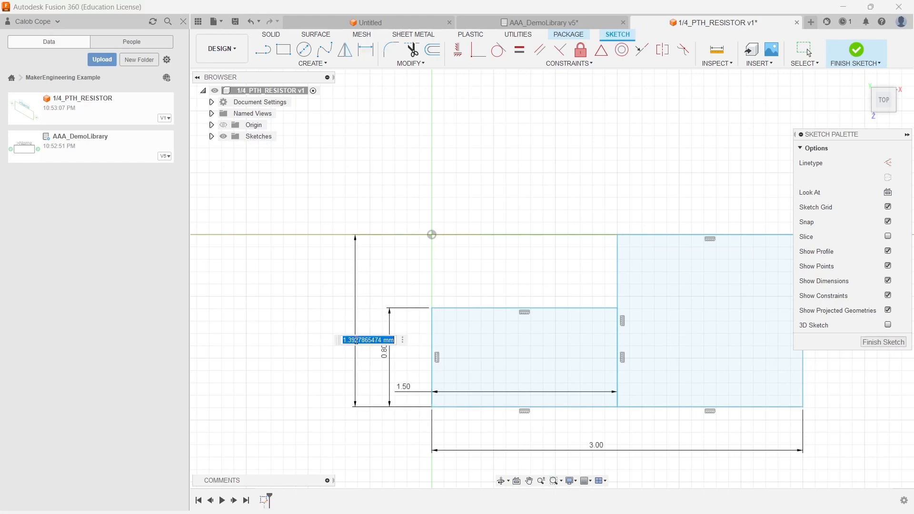
type("1.15")
key("Return")
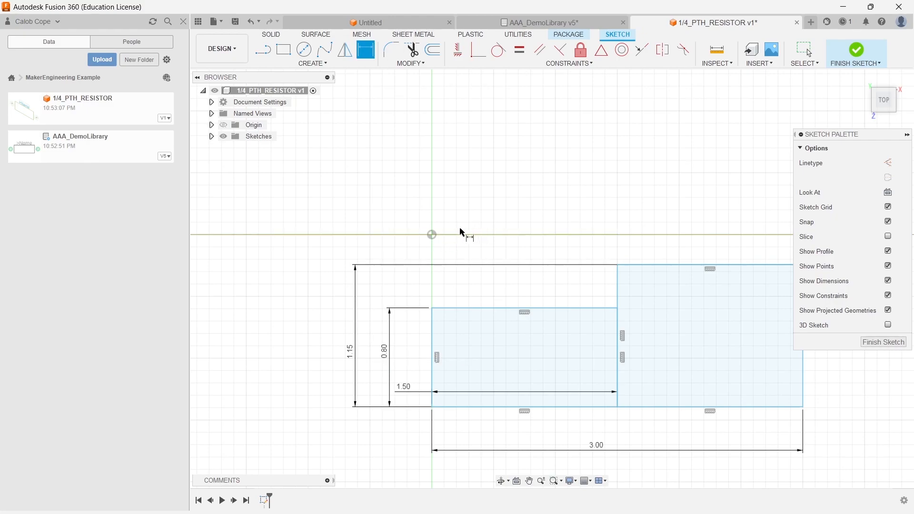
key("Escape")
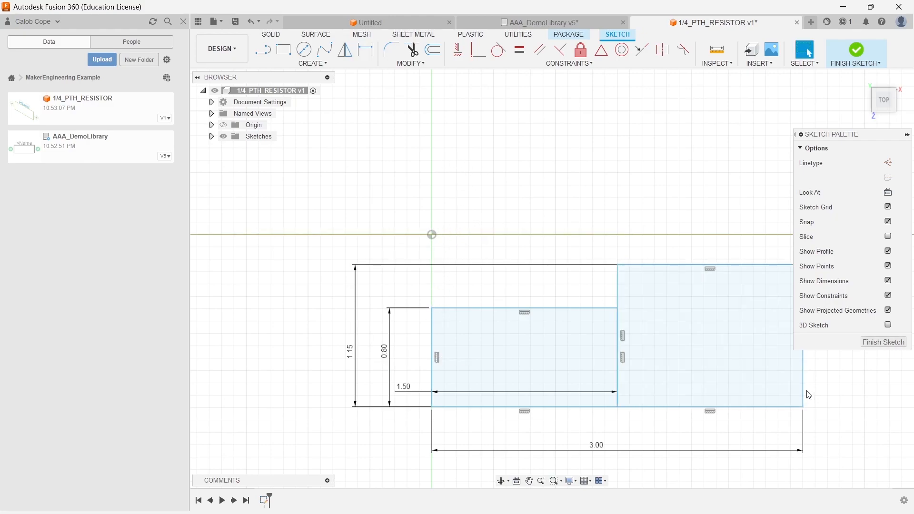
- Constrain the right rectangle's top edge to be collinear with the X axis
middle_click_drag(681, 377, 596, 356)
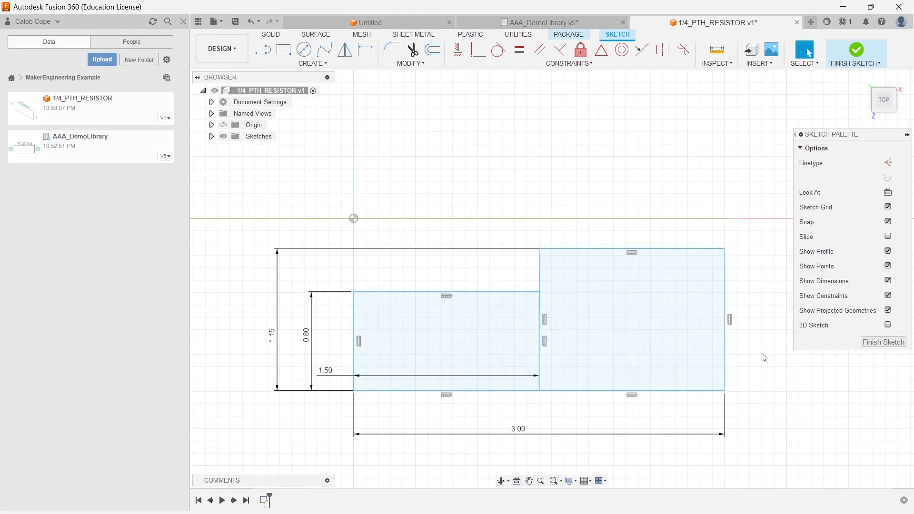
mouse_move(726, 362)
left_mouse_down()
mouse_move(790, 368)
mouse_move(775, 343)
mouse_move(750, 340)
left_mouse_up()
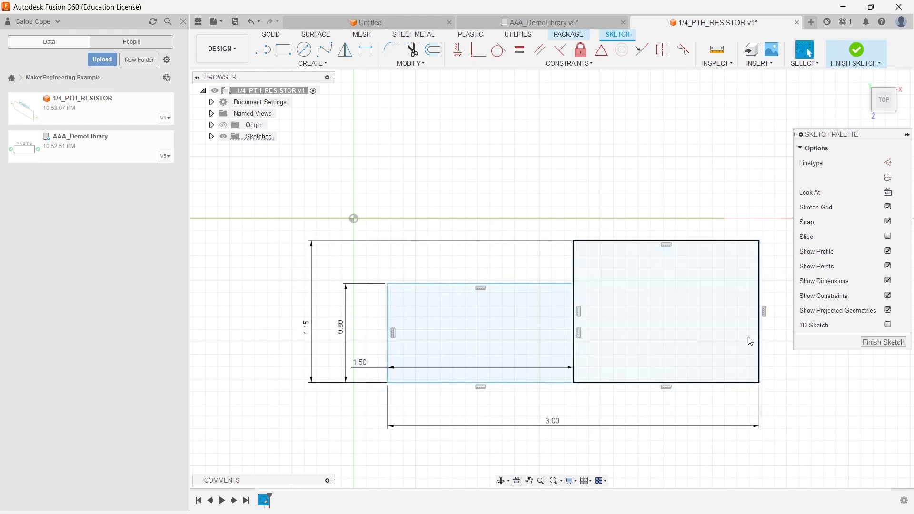
left_click(641, 50)
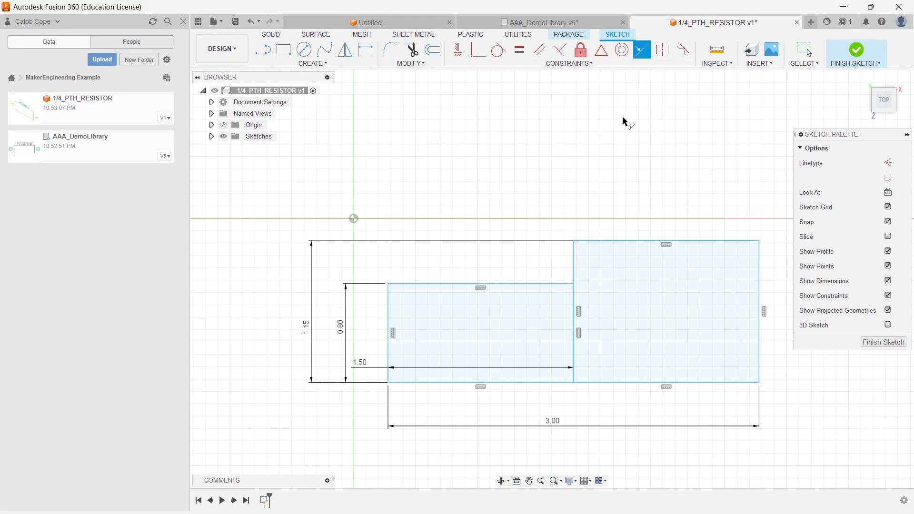
left_click(623, 241)
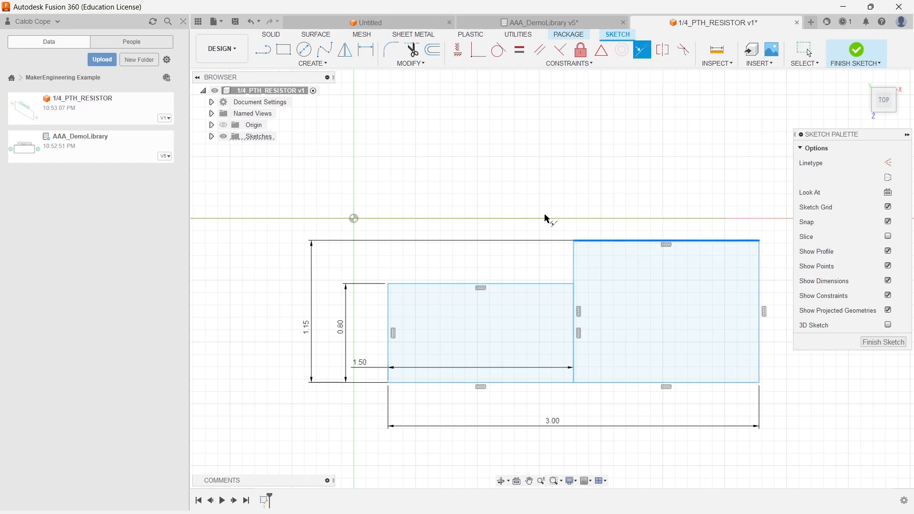
left_click(448, 219)
- Constrain the left rectangle's left edge to be collinear with the Z axis
left_click(390, 297)
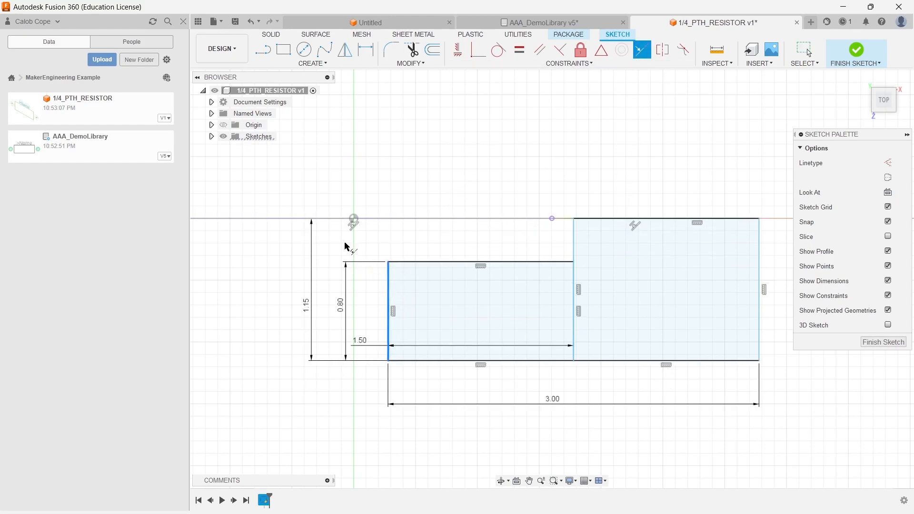
left_click(211, 125)
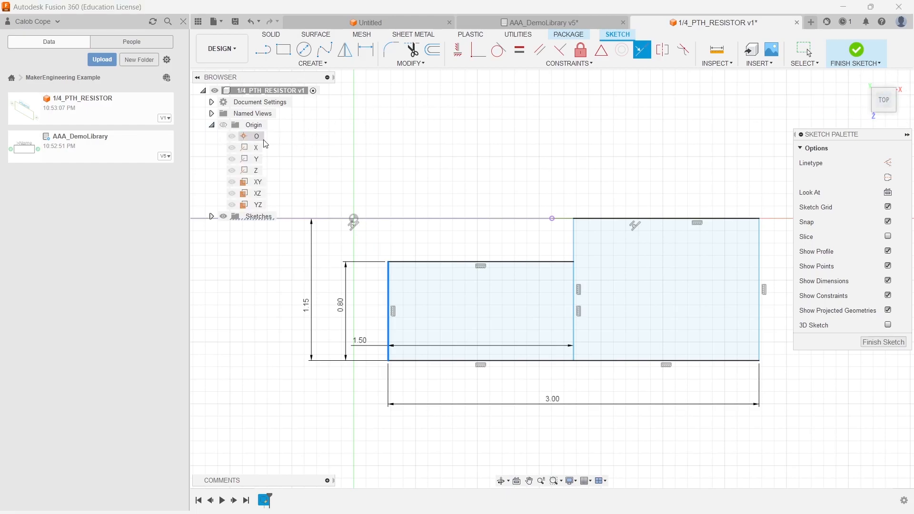
left_click(255, 173)
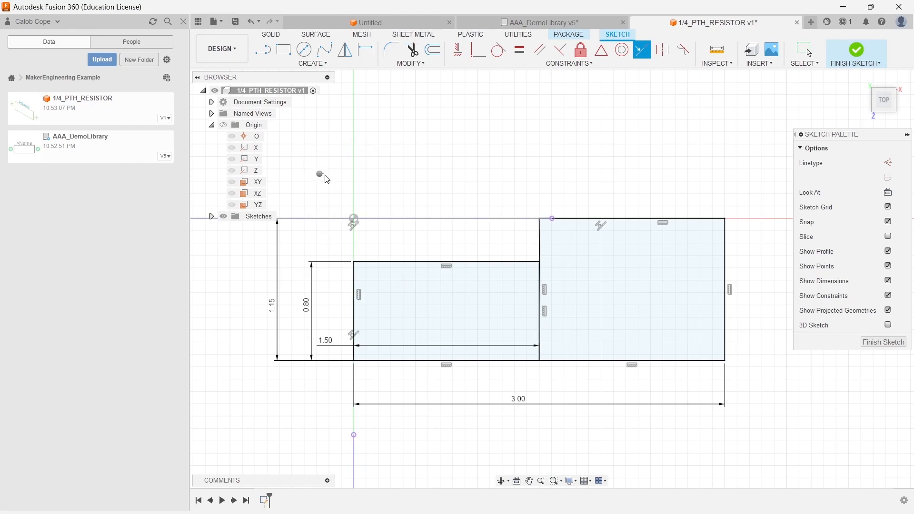
key("Escape")
- Save the design
middle_click_drag(419, 168, 471, 154)
key("ctrl+s")
key("Return")
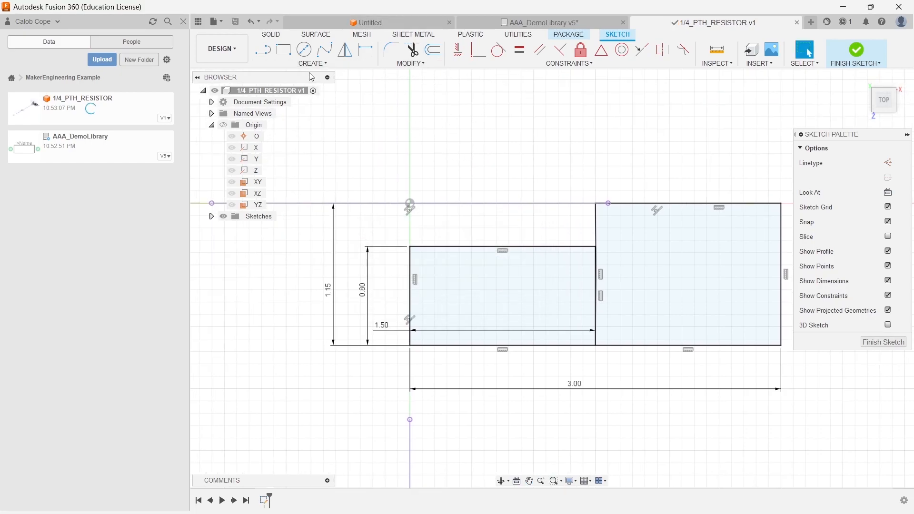
- Mirror all sketch geometry about the Z axis
left_click(345, 50)
mouse_move(387, 178)
left_mouse_down()
mouse_move(734, 347)
mouse_move(801, 400)
left_mouse_up()
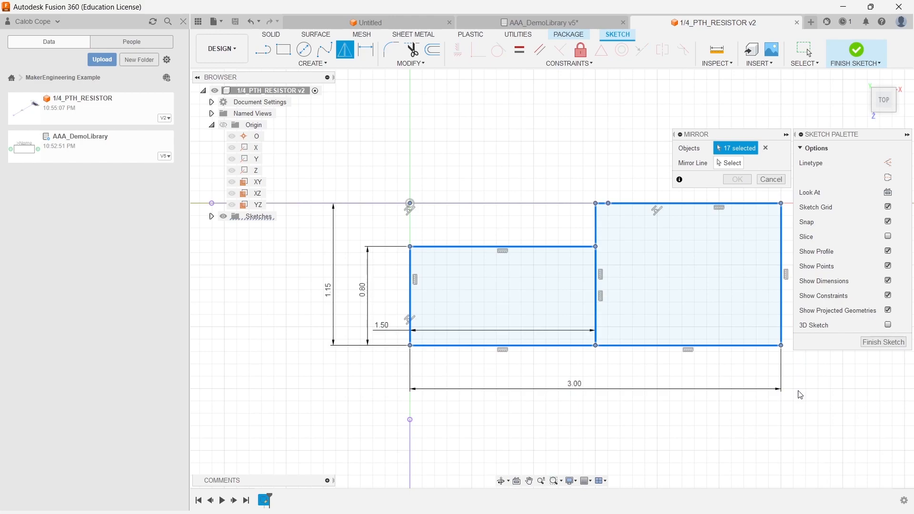
left_click(729, 163)
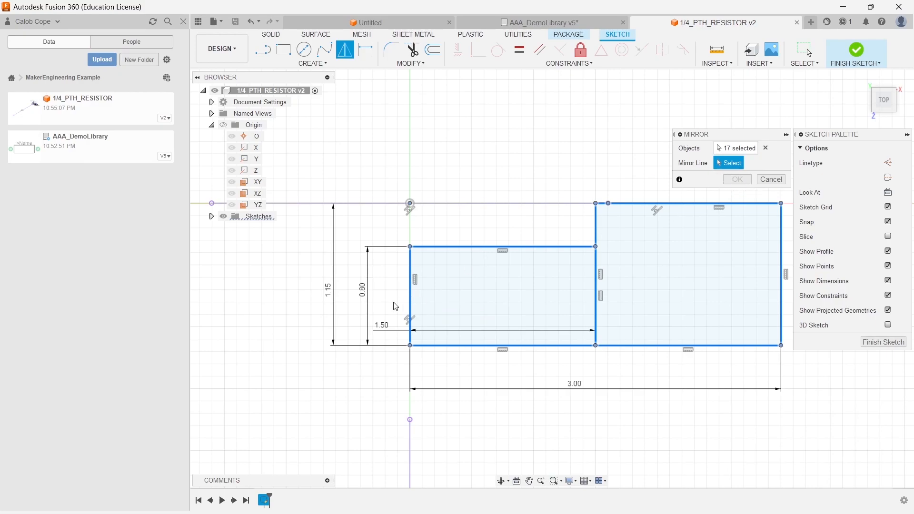
left_click(253, 170)
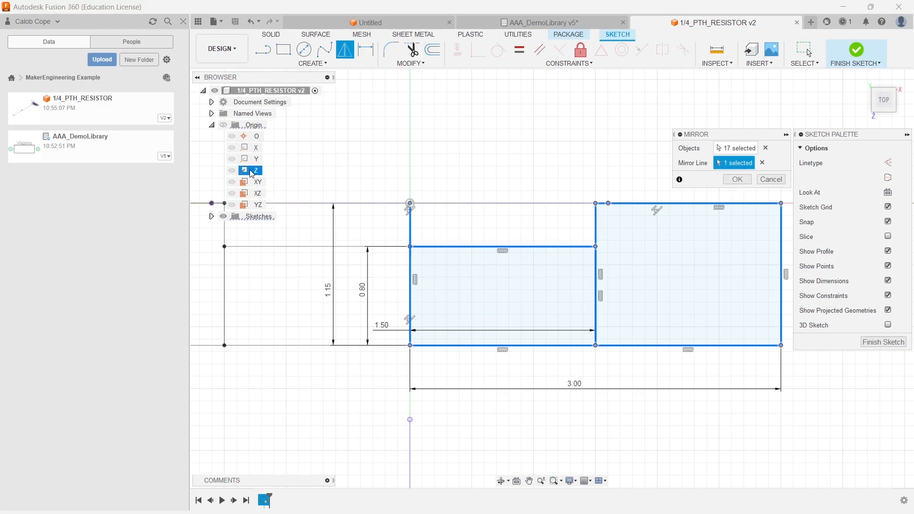
left_click(738, 180)
- Finish the sketch
scroll(527, 316, "down", 2)
mouse_move(527, 316)
middle_mouse_down()
mouse_move(577, 375)
mouse_move(663, 390)
mouse_move(614, 407)
middle_mouse_up()
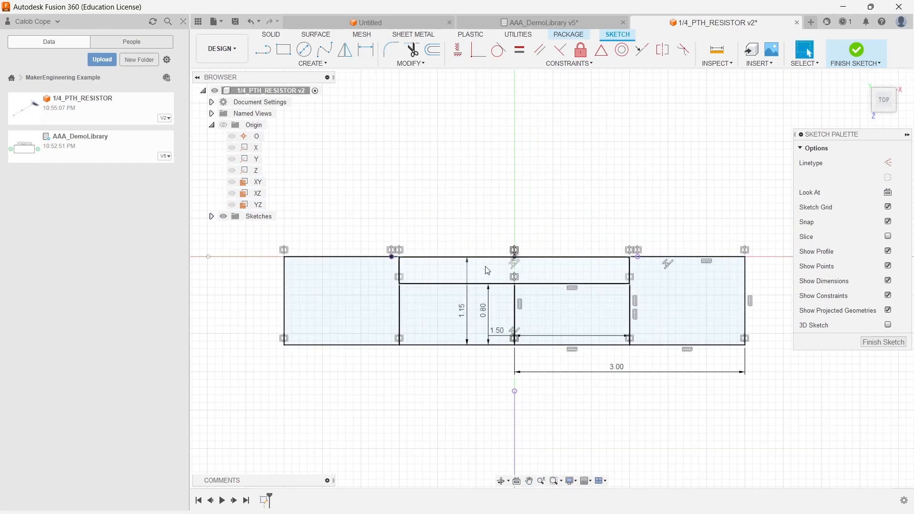
left_click(857, 50)
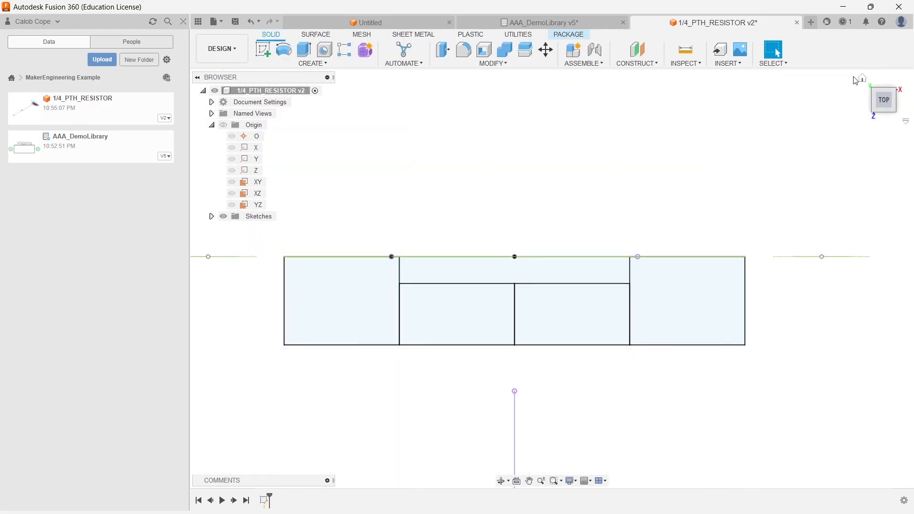
- Revolve the four half-profiles on one side of the centre line a full 360 deg about that line as a new body
left_click(864, 82)
scroll(768, 203, "up", 4)
middle_click_drag(766, 216, 675, 351)
scroll(675, 352, "up", 1)
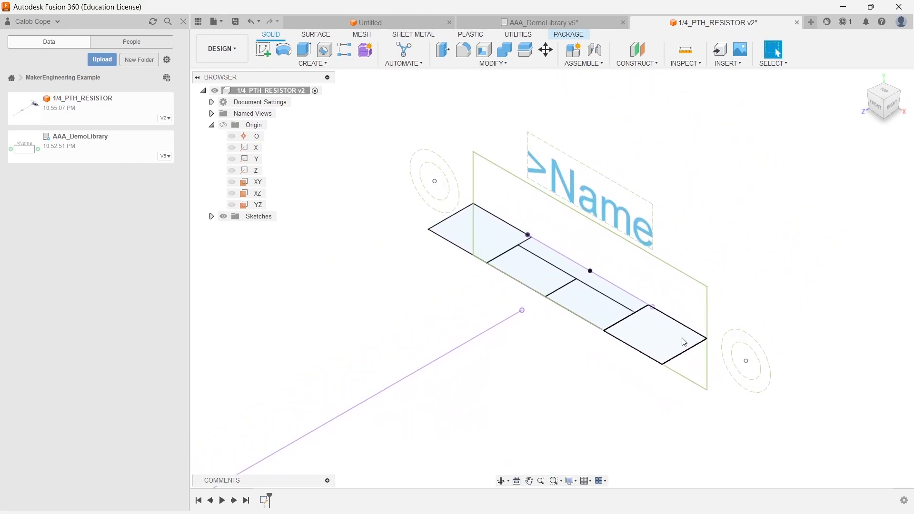
left_click(284, 54)
left_click(495, 247)
left_click(540, 272)
left_click(592, 307)
left_click(645, 328)
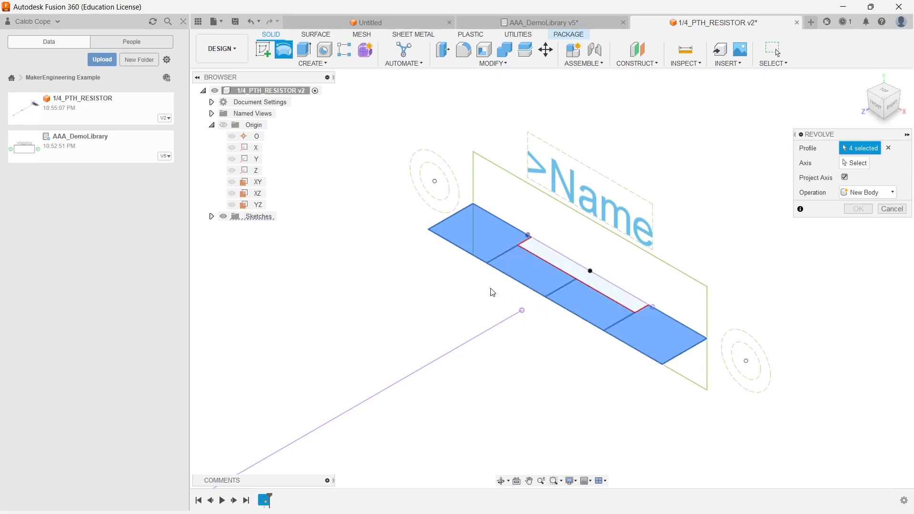
left_click(532, 272)
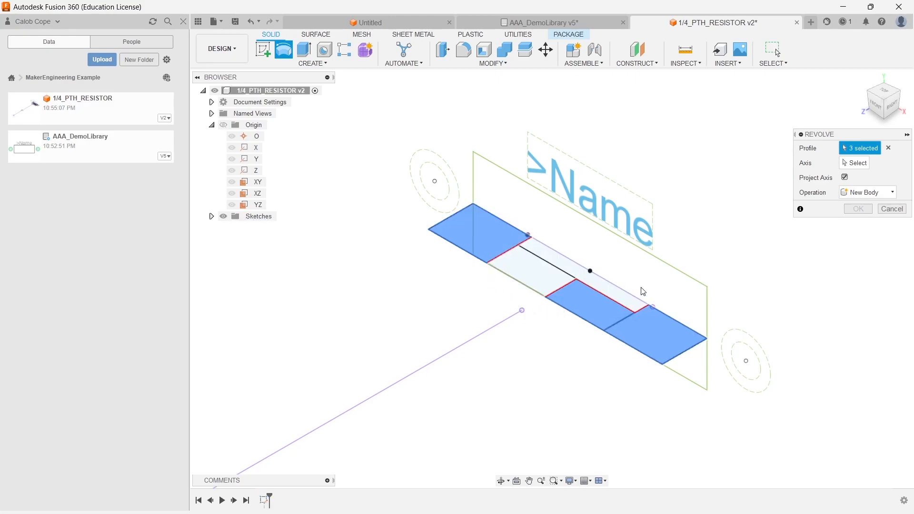
left_click(598, 313)
left_click(545, 287)
left_click(584, 303)
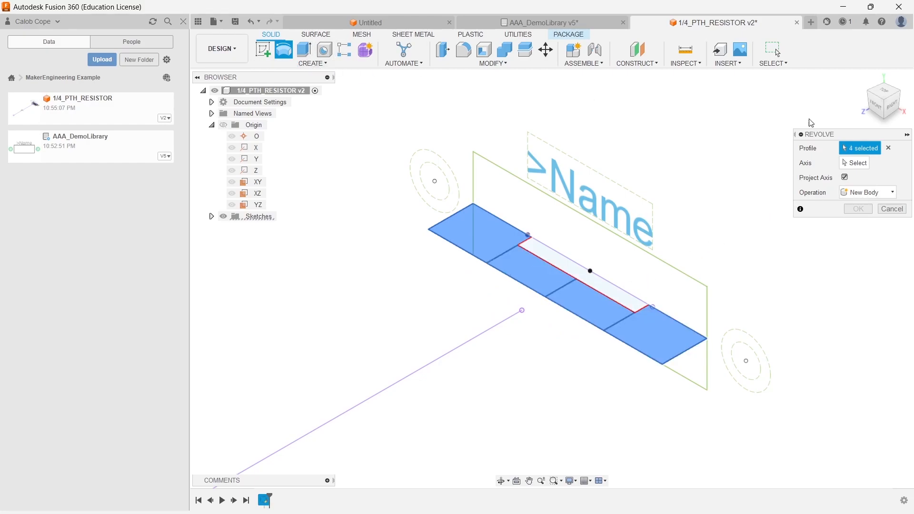
left_click(857, 166)
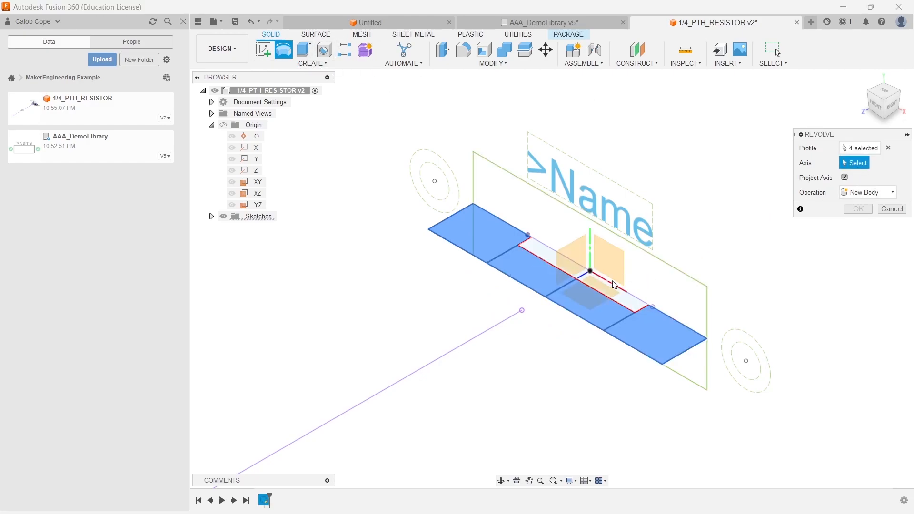
left_click(575, 318)
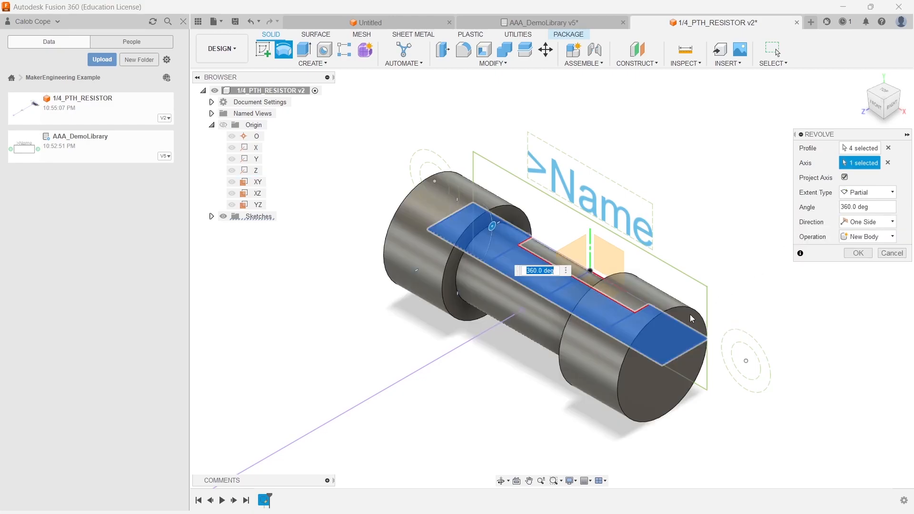
key("Return")
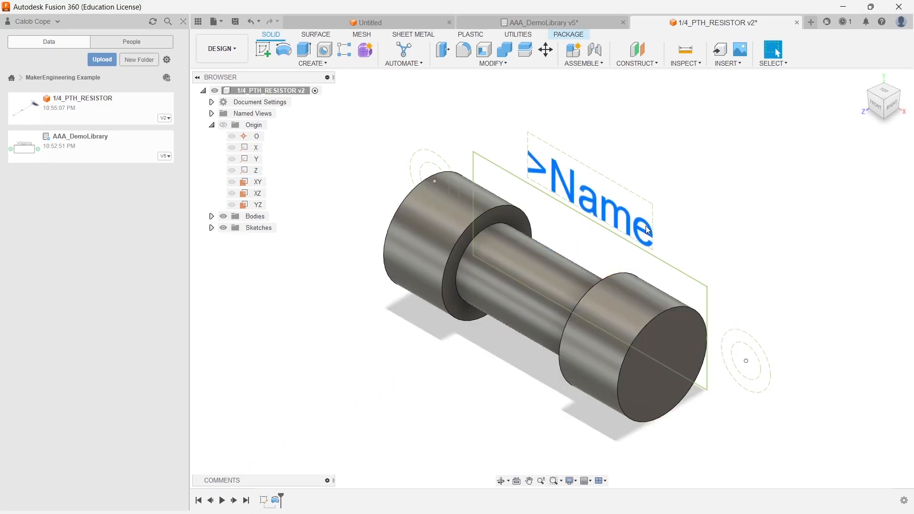
- Fillet the six circular edges of the resistor body with a 0.2 mm radius
left_click(471, 53)
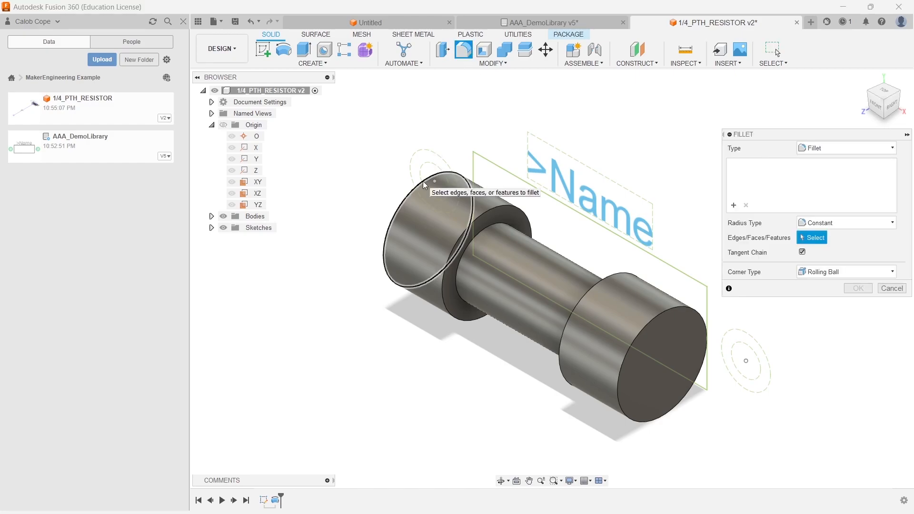
left_click(439, 175)
left_click(475, 229)
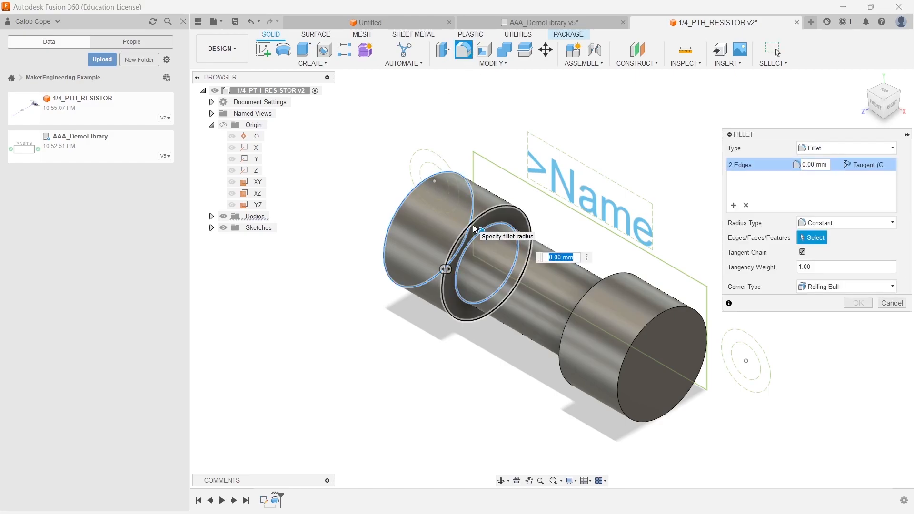
left_click(475, 229)
left_click(666, 319)
left_click(602, 278)
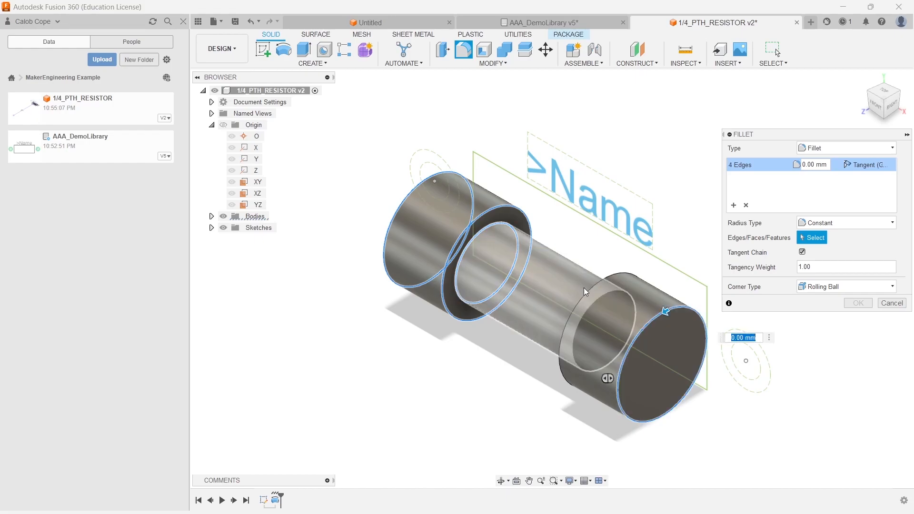
left_click(865, 98)
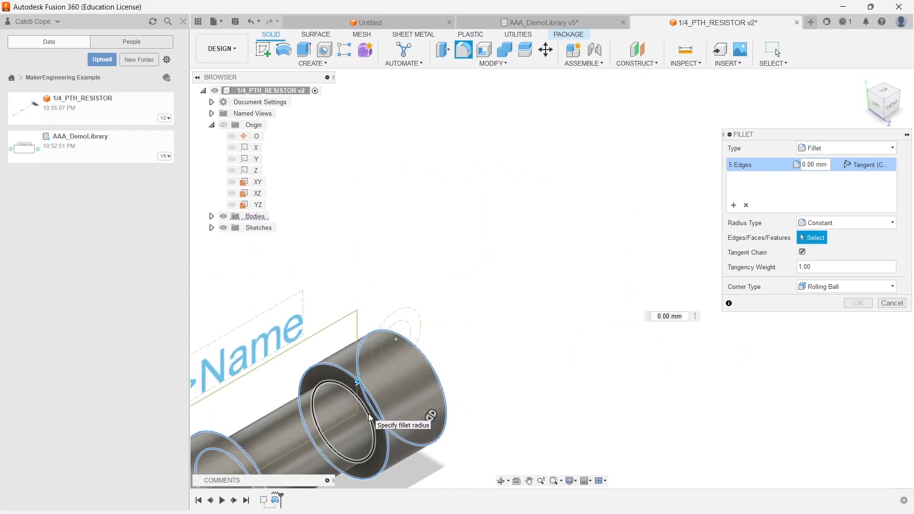
left_click(370, 419)
middle_click_drag(449, 310, 634, 216)
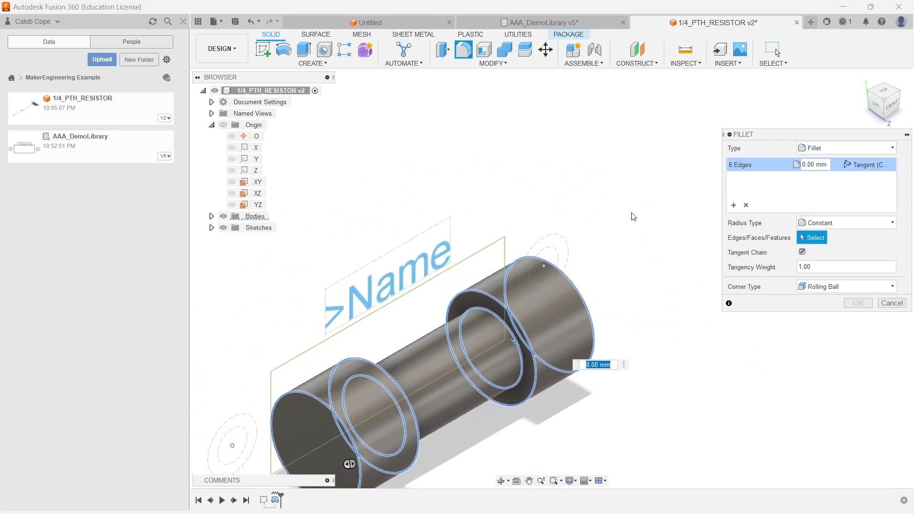
type("0.2")
key("Return")
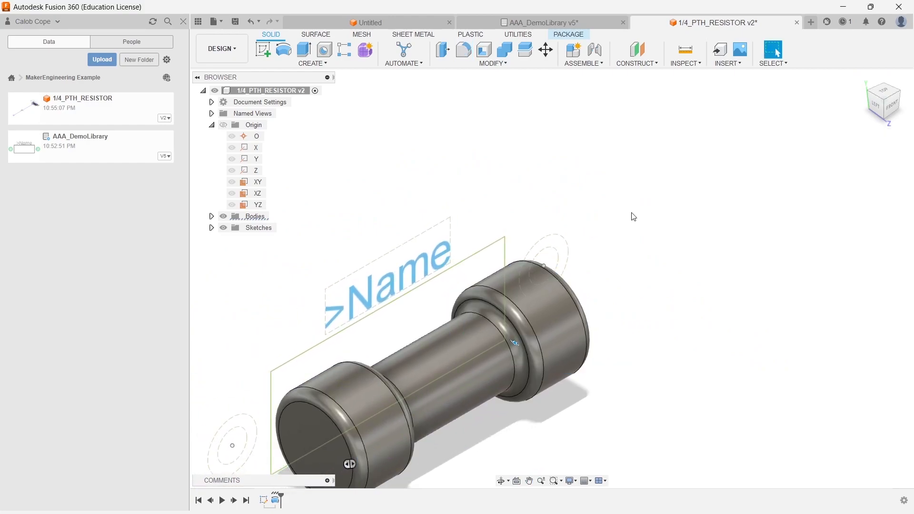
- Create a new sketch on the resistor body's end face
left_click(901, 92)
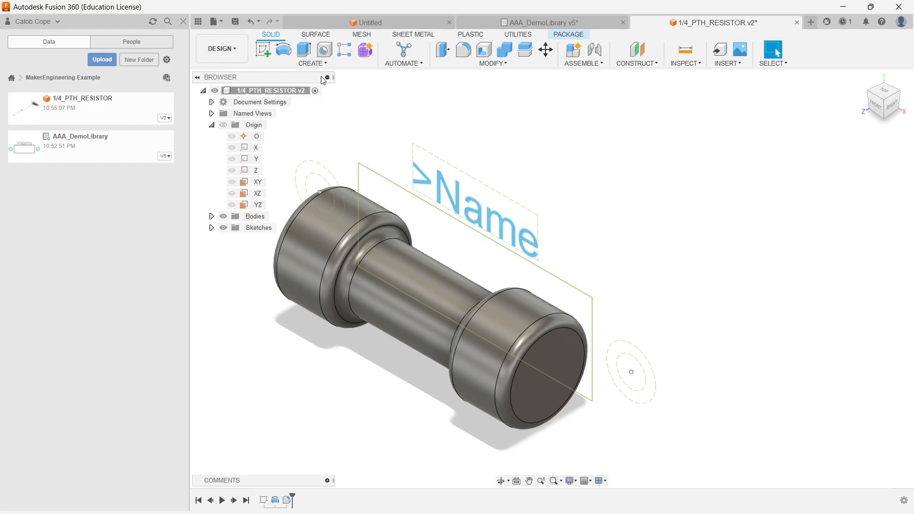
left_click(265, 50)
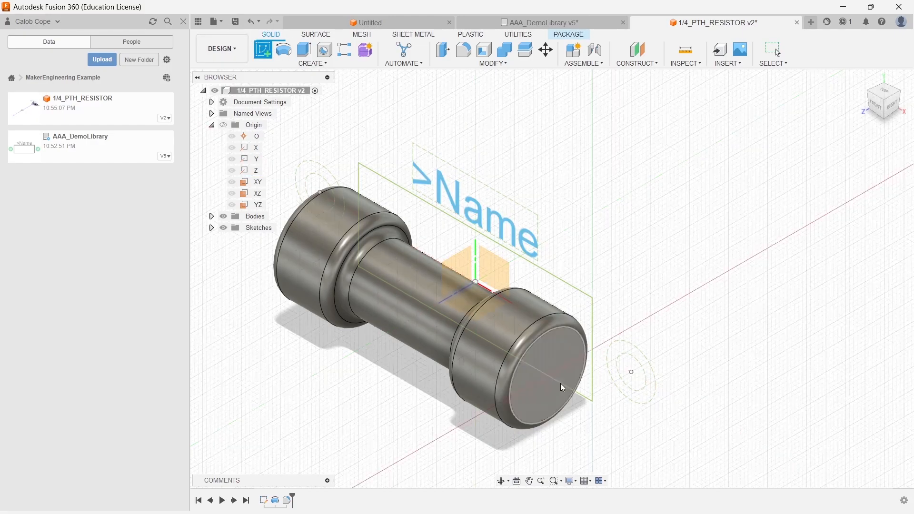
left_click(551, 355)
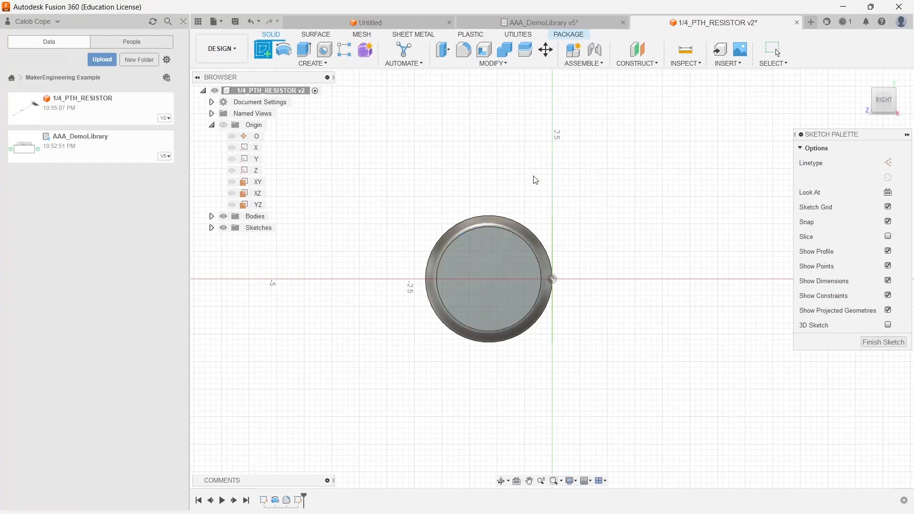
- Project the end face's circular edge into the sketch
left_click(309, 64)
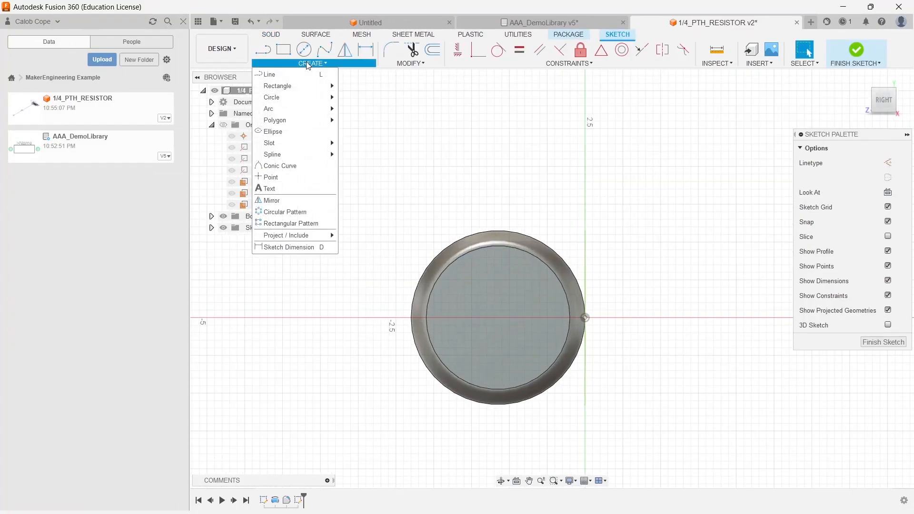
mouse_move(296, 235)
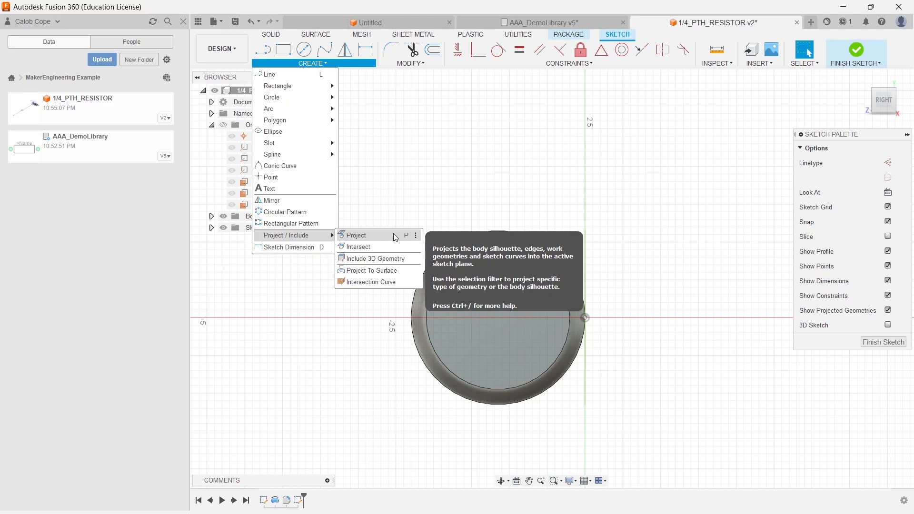
left_click(381, 234)
left_click(465, 296)
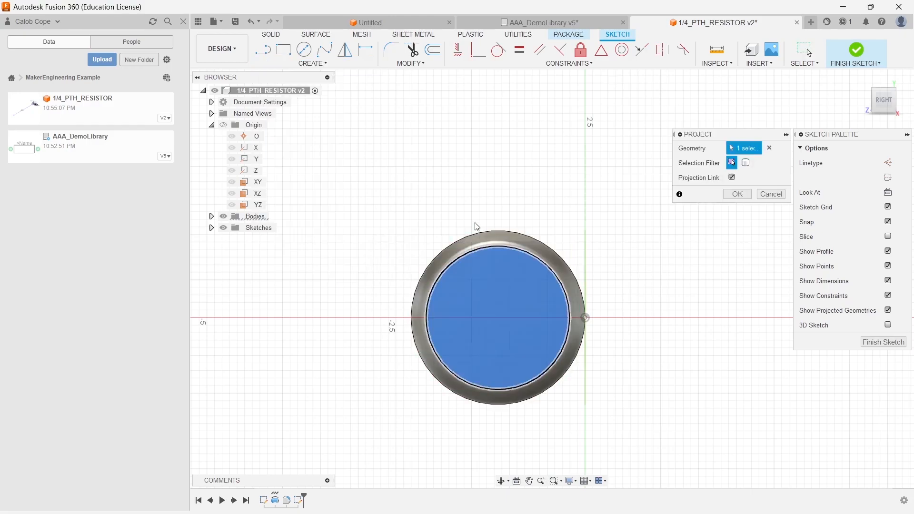
key("Return")
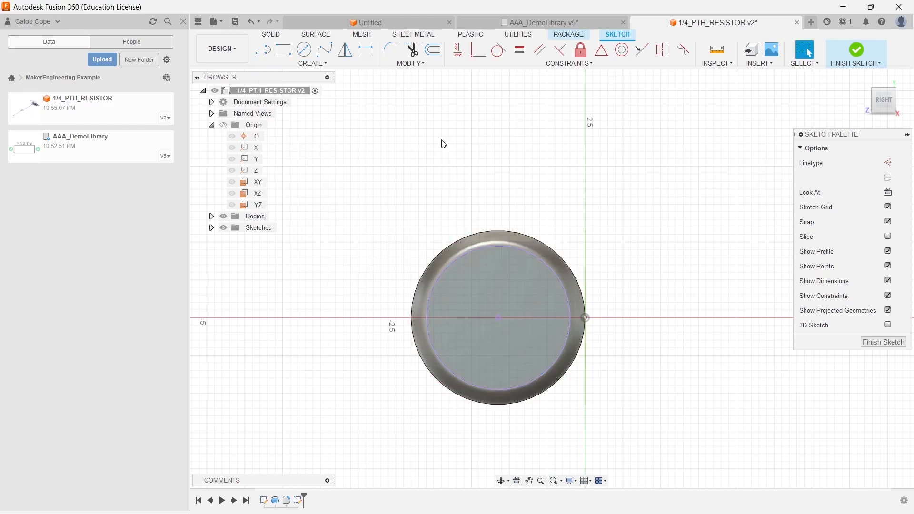
- Draw a 0.4 mm diameter circle centred on the end face and finish the sketch
scroll(503, 335, "up", 3)
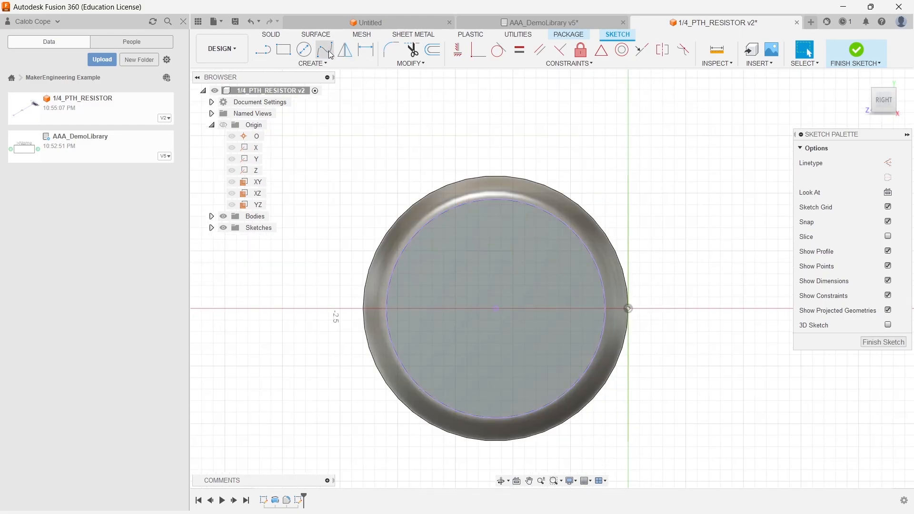
key("c")
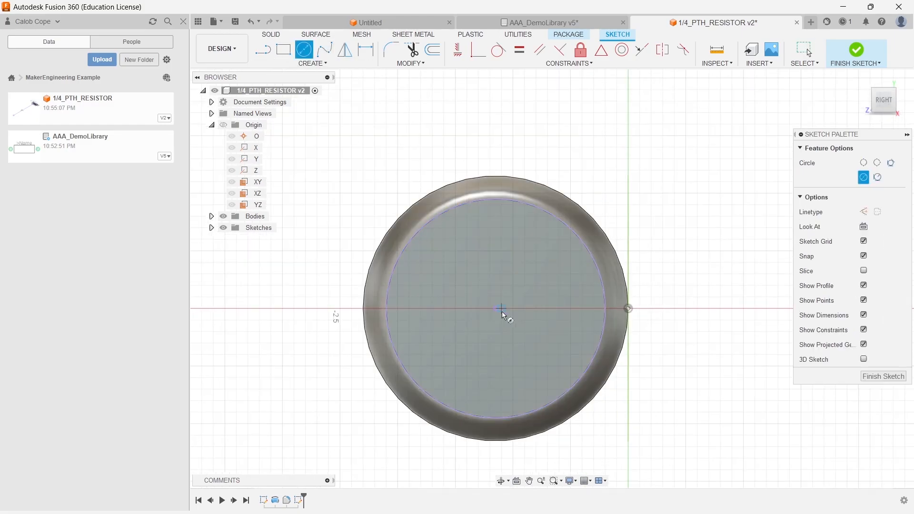
left_click(496, 309)
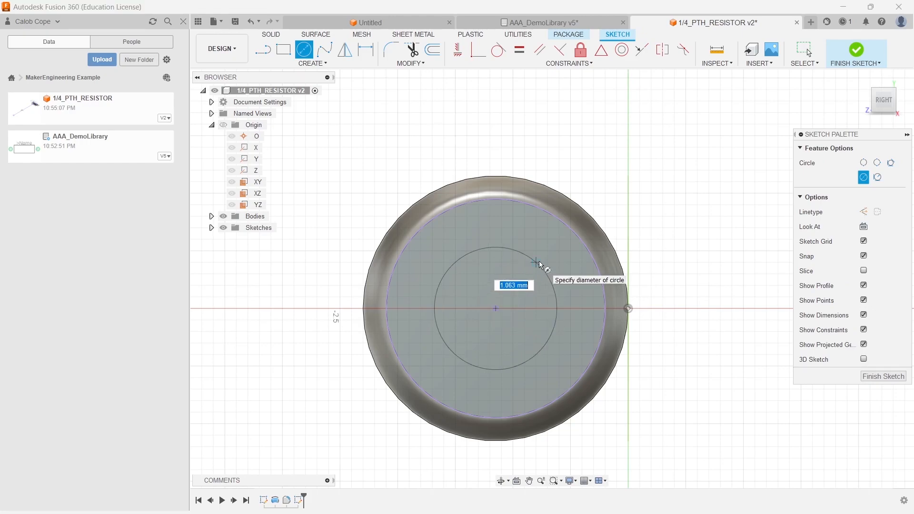
type("0.4")
key("Return")
key("Escape")
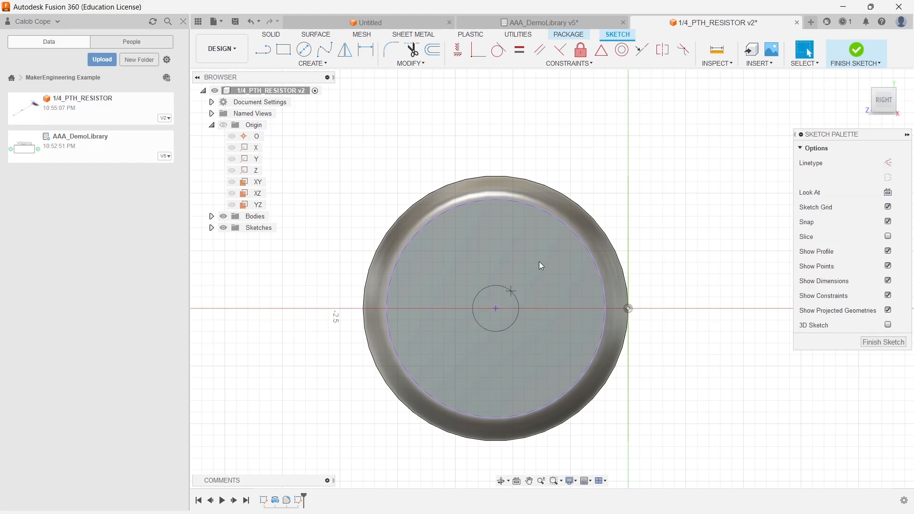
left_click(856, 49)
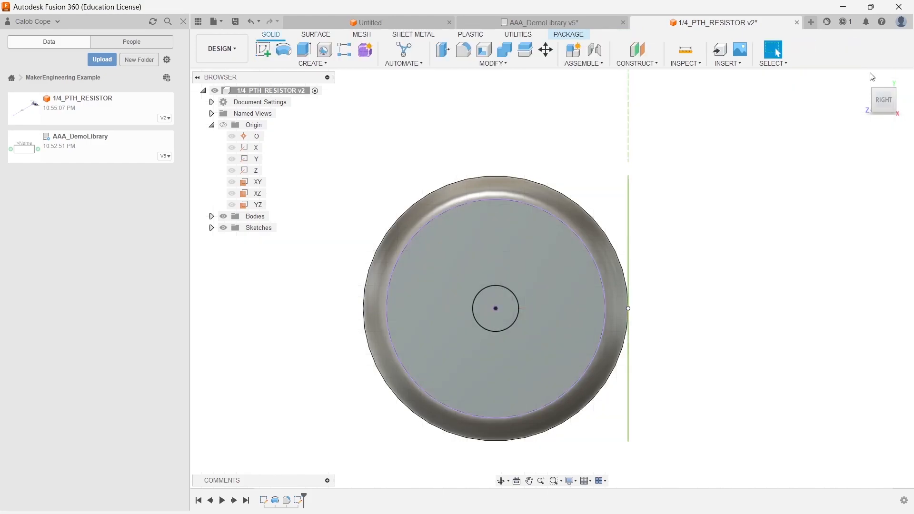
- Start a new sketch on the horizontal origin plane through the resistor's axis
scroll(746, 338, "up", 2)
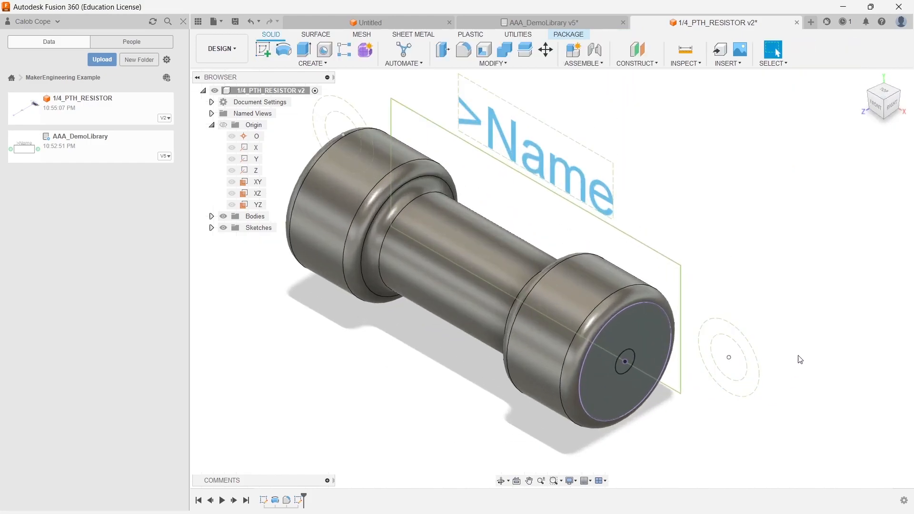
left_click(264, 50)
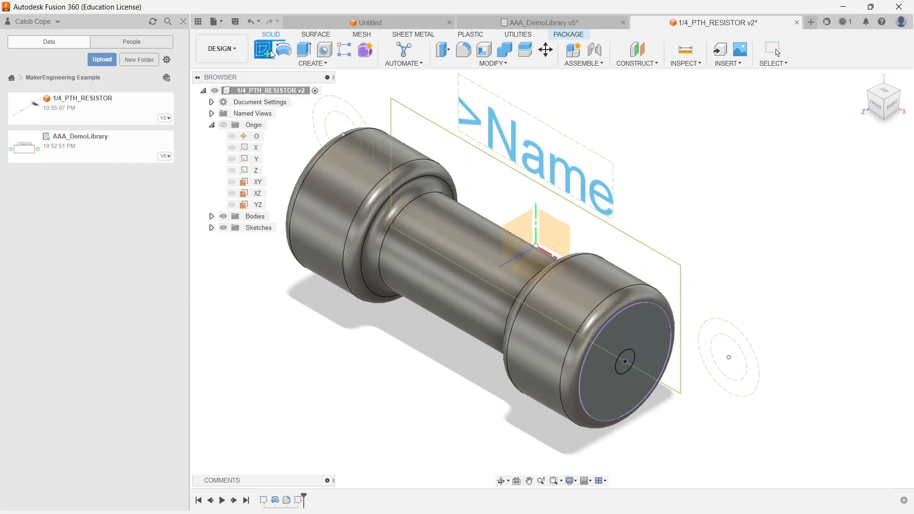
left_click(540, 264)
middle_click_drag(604, 344, 305, 293)
scroll(521, 325, "down", 1)
scroll(520, 314, "up", 1)
scroll(483, 283, "up", 1)
- Project the small end circle and the footprint pad's centre point and circle into the sketch
left_click(263, 49)
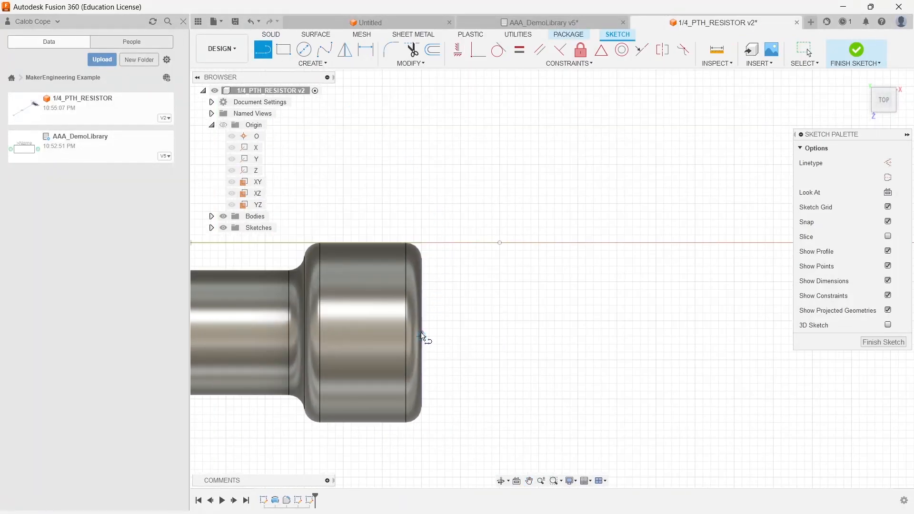
key("p")
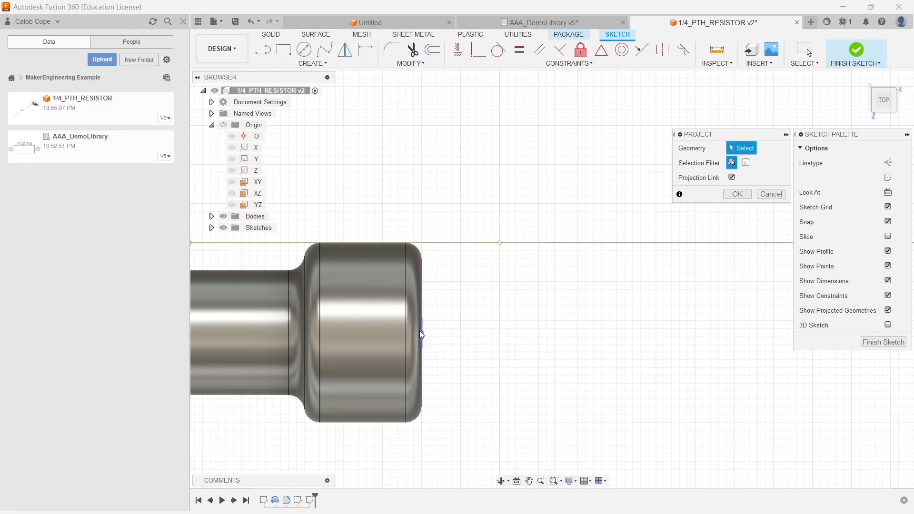
left_click(422, 332)
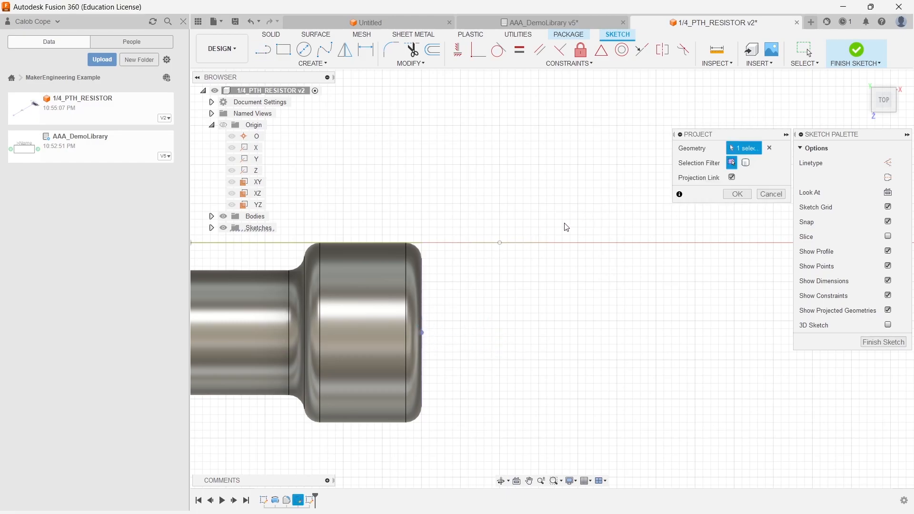
left_click(500, 243)
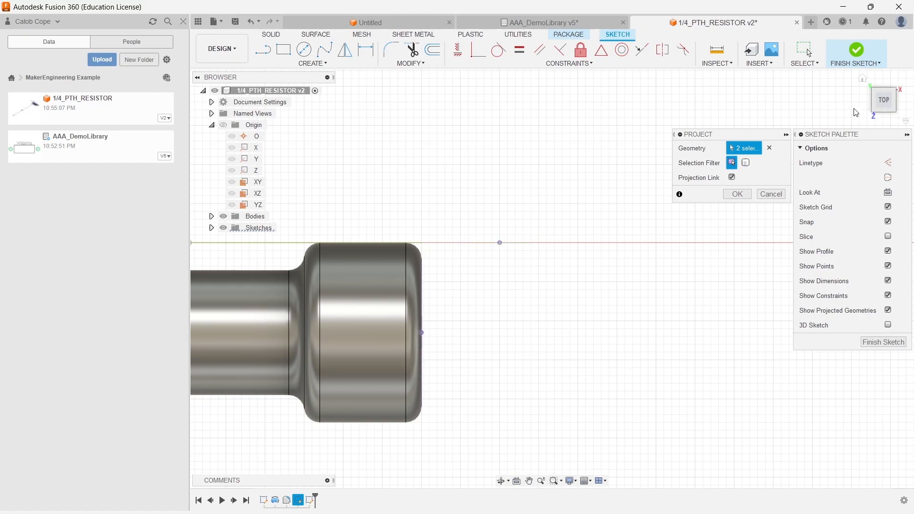
left_click(882, 112)
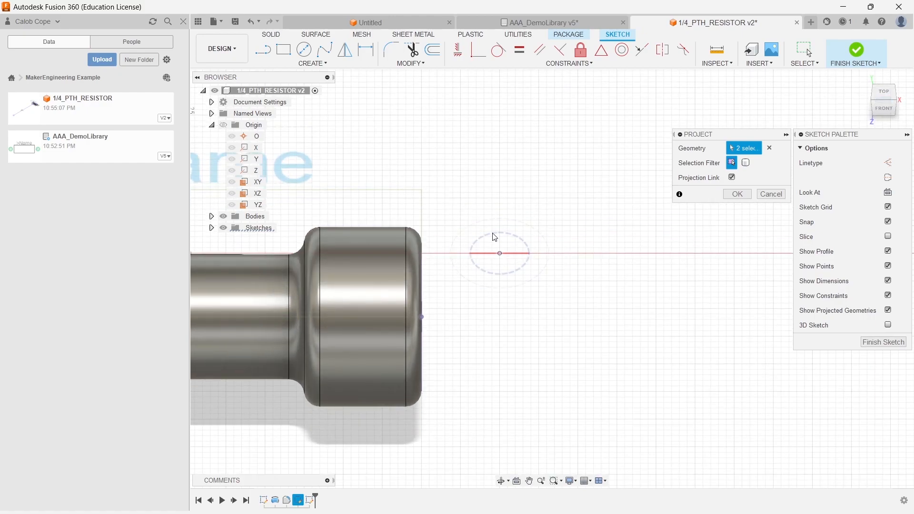
left_click(502, 257)
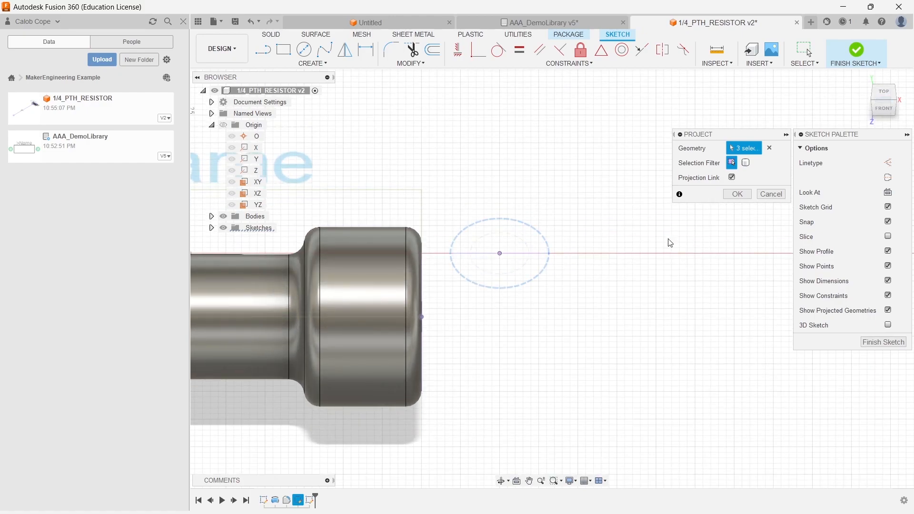
left_click(738, 194)
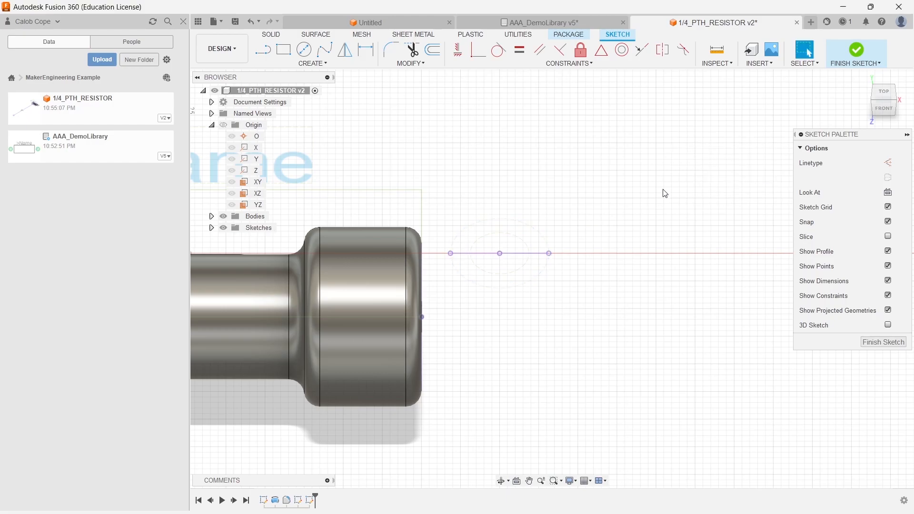
- Draw a short horizontal line from the small circle's edge and a vertical line down from the pad centre
left_click(885, 93)
left_click(267, 50)
left_click(422, 332)
left_click(461, 333)
left_click(259, 50)
left_click(500, 243)
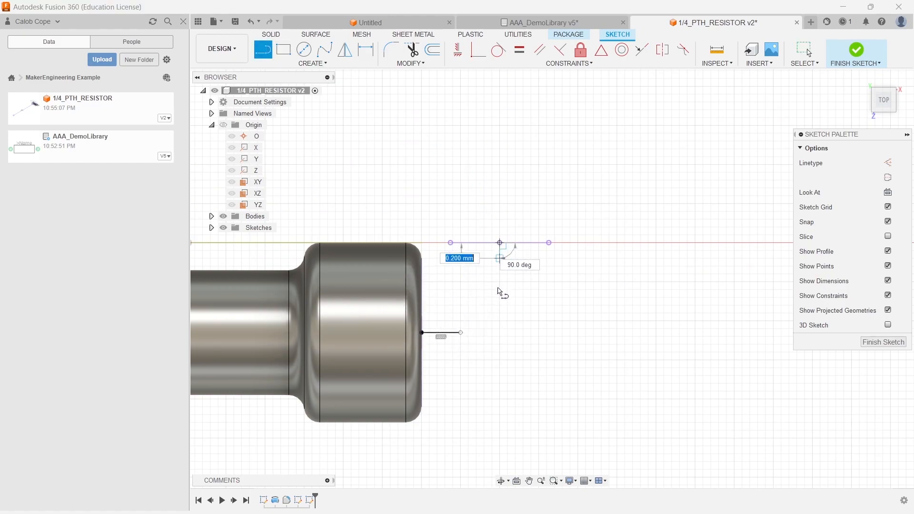
left_click(501, 298)
key("Escape")
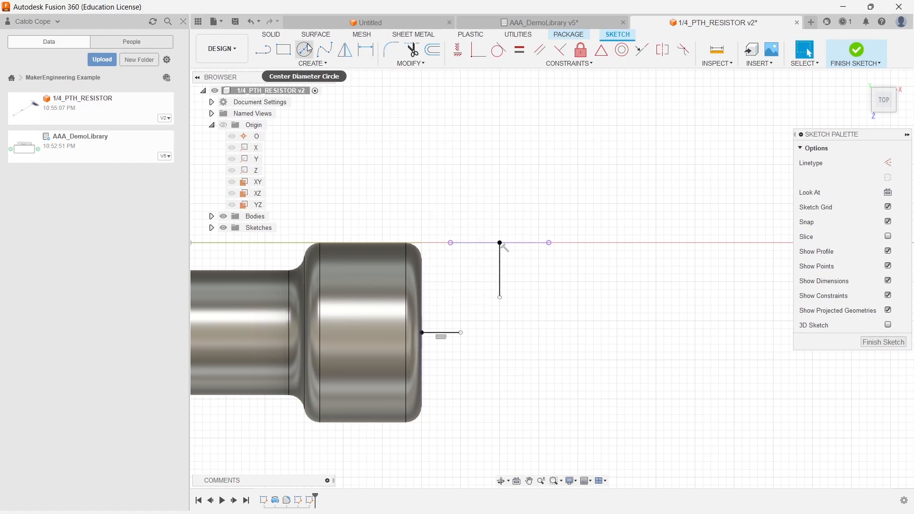
- Draw an arc joining the lower end of the vertical line to the end of the horizontal line
left_click(305, 63)
mouse_move(281, 109)
left_click(368, 109)
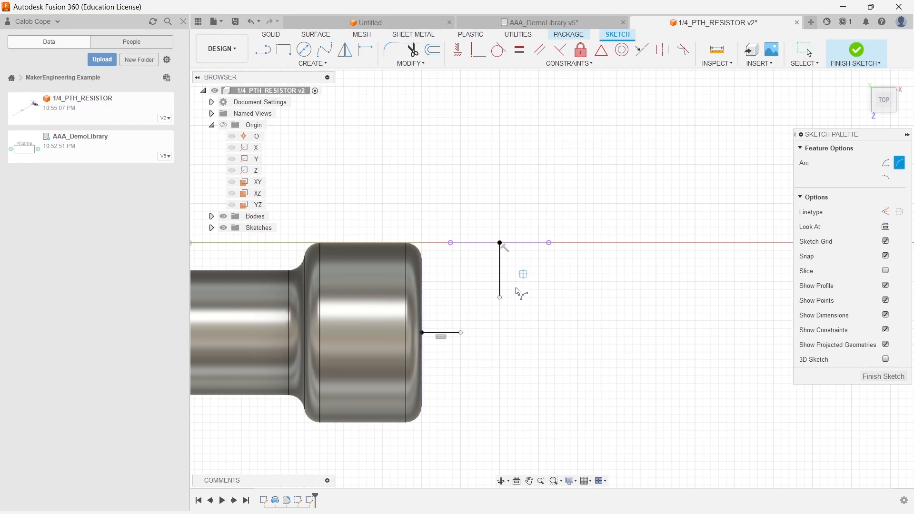
left_click(500, 298)
left_click(461, 332)
left_click(489, 321)
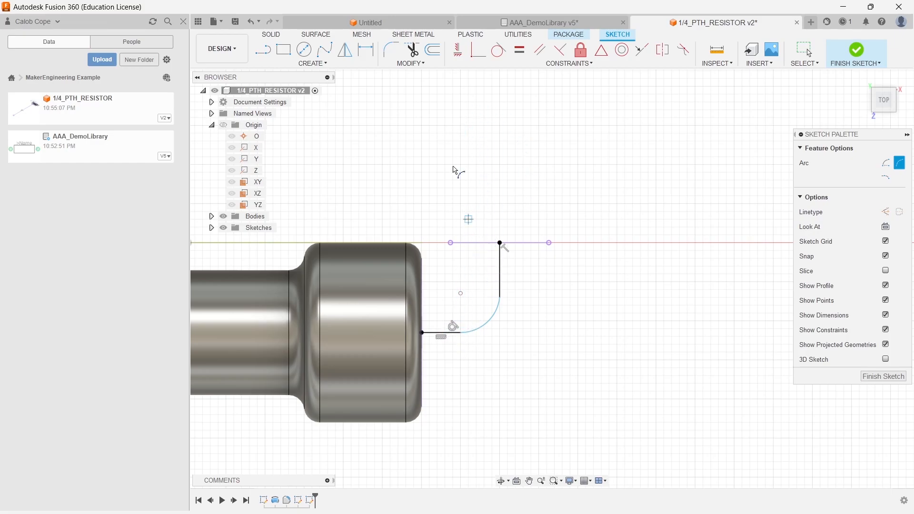
- Constrain the arc to be tangent to the vertical line
right_click(486, 121)
left_click(524, 120)
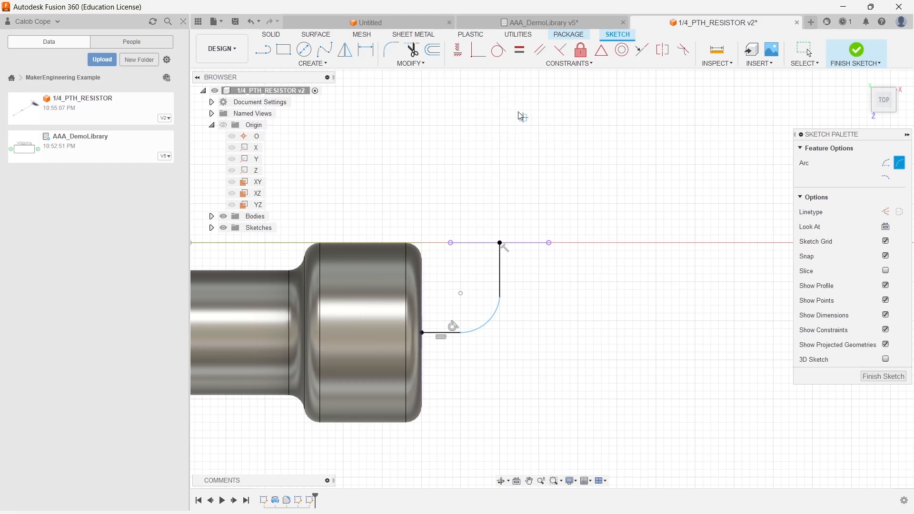
left_click(499, 303)
left_click(503, 289)
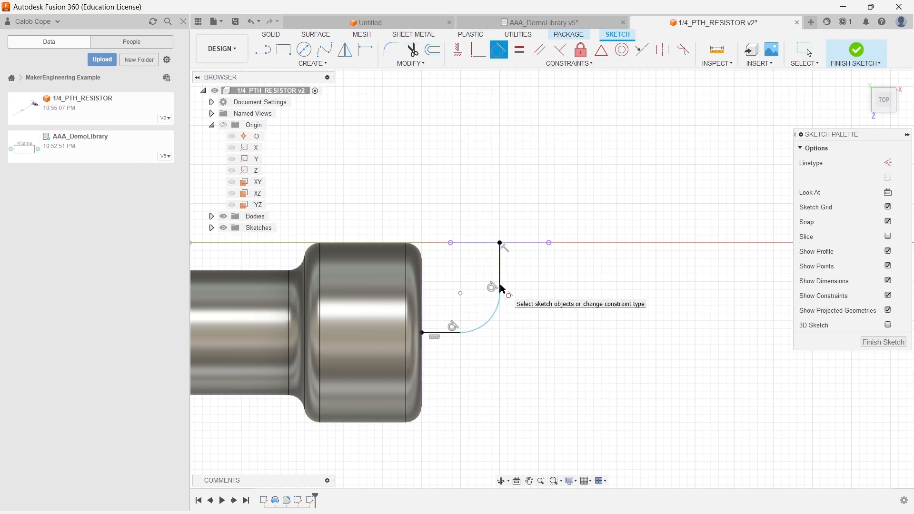
right_click(427, 136)
left_click(402, 179)
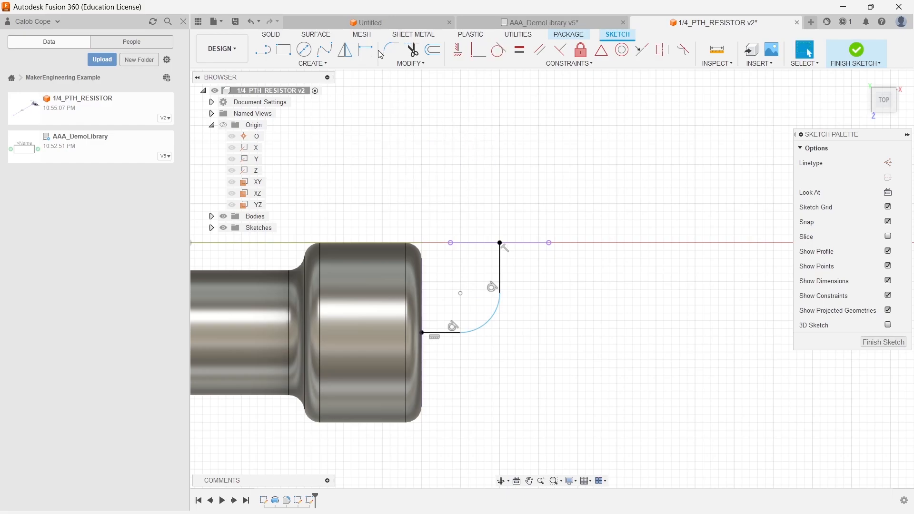
- Dimension the short horizontal line to 0.4 mm
left_click(366, 49)
left_click(442, 336)
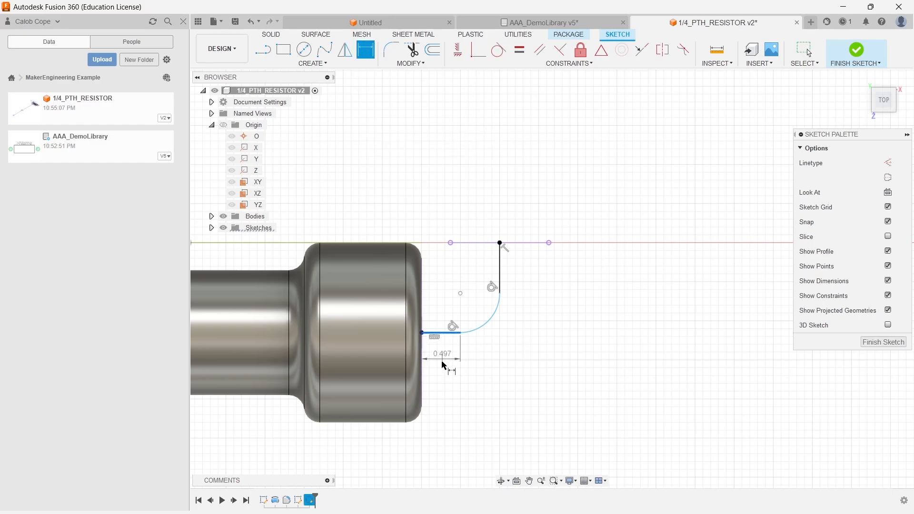
left_click(448, 362)
type("0.4")
key("Return")
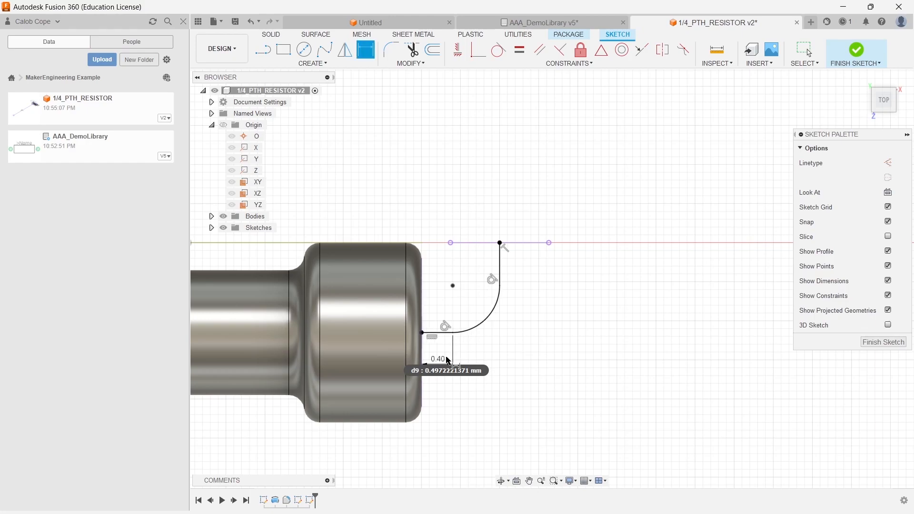
- Draw a 2.6 mm vertical line upward from the pad centre and finish the sketch
left_click(263, 49)
left_click(500, 244)
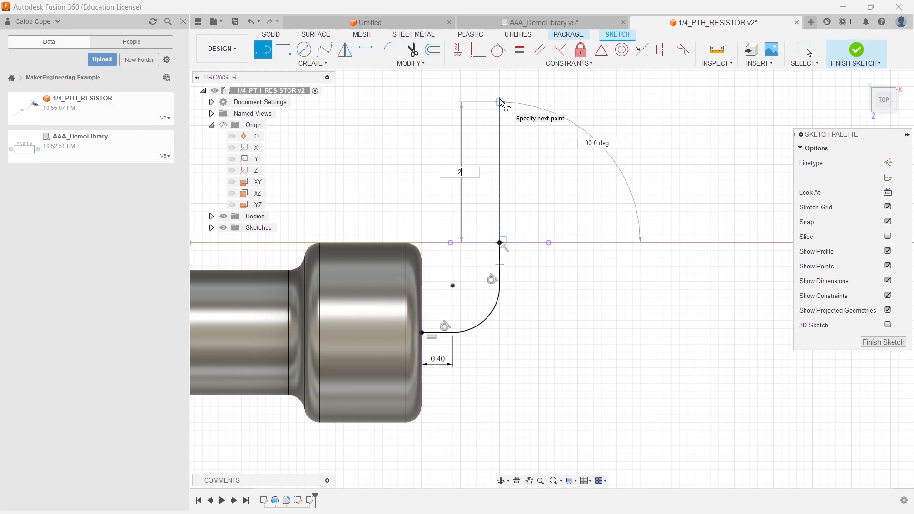
key("Tab")
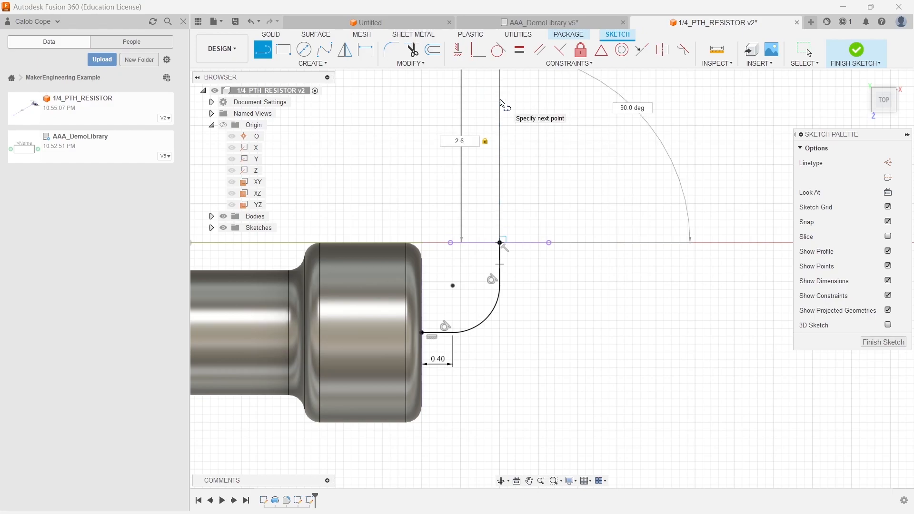
key("Return")
middle_click_drag(602, 212, 564, 377)
scroll(564, 378, "down", 1)
middle_click_drag(486, 396, 502, 227)
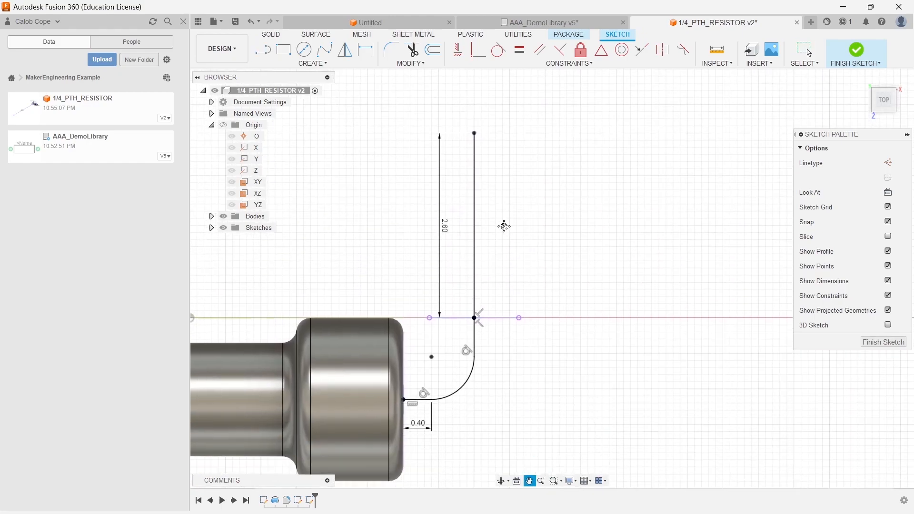
right_click(551, 218)
left_click(554, 213)
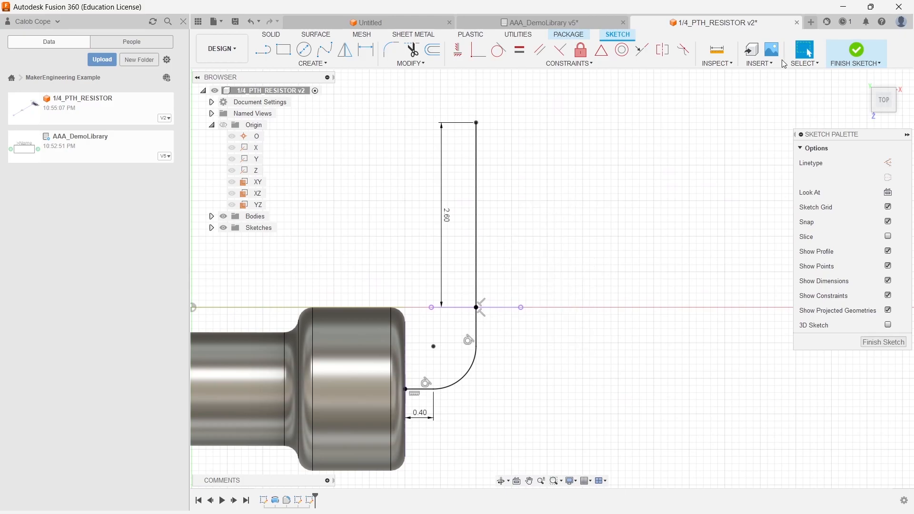
left_click(856, 51)
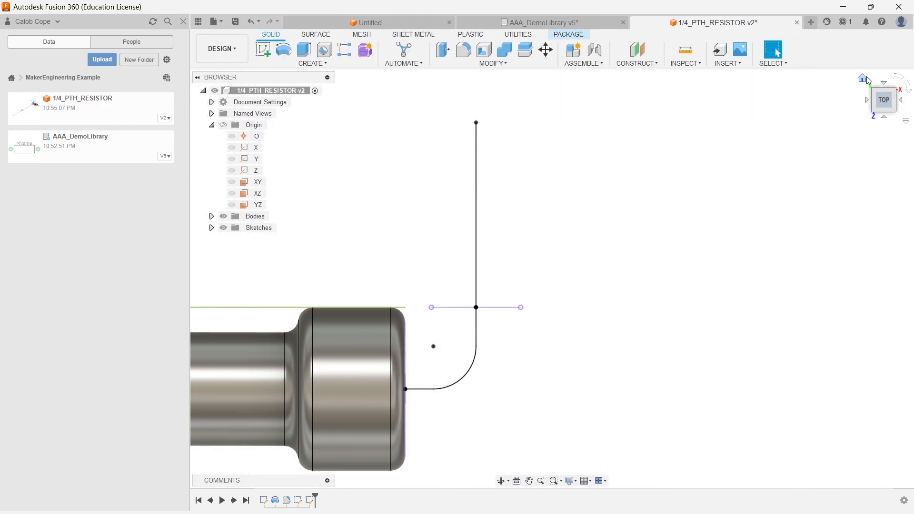
- Sweep the lead's circular profile along the bent lead path as a new body
left_click(865, 78)
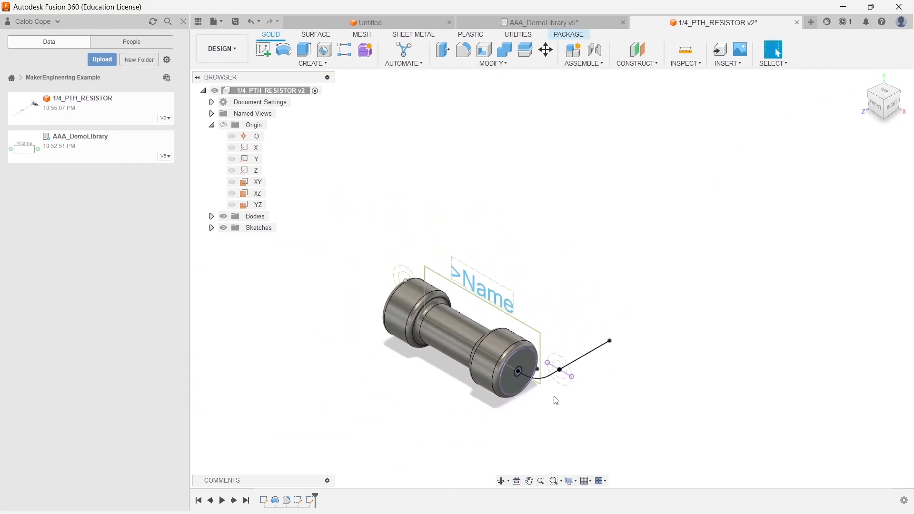
scroll(561, 403, "up", 5)
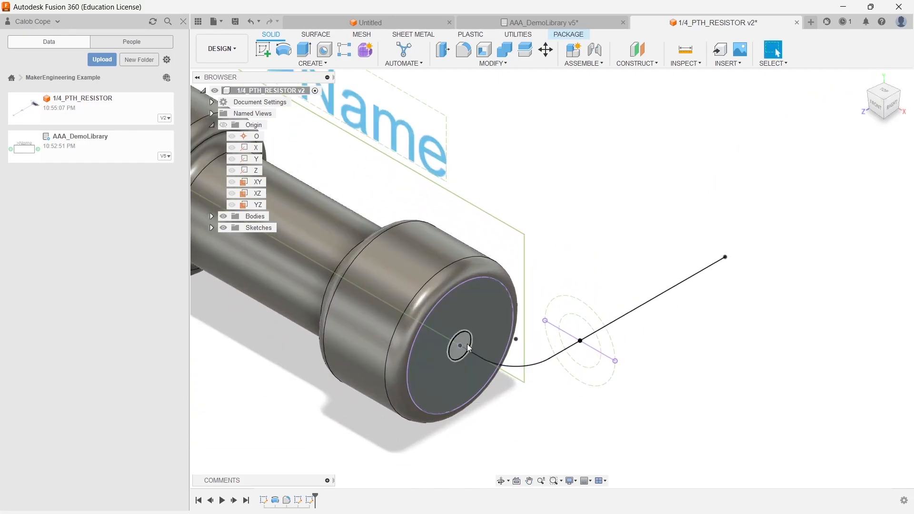
left_click(313, 63)
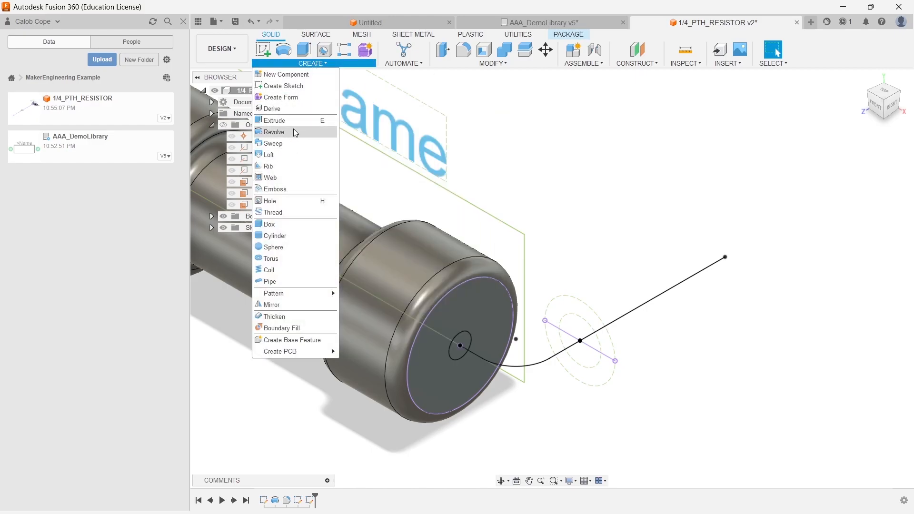
mouse_move(310, 63)
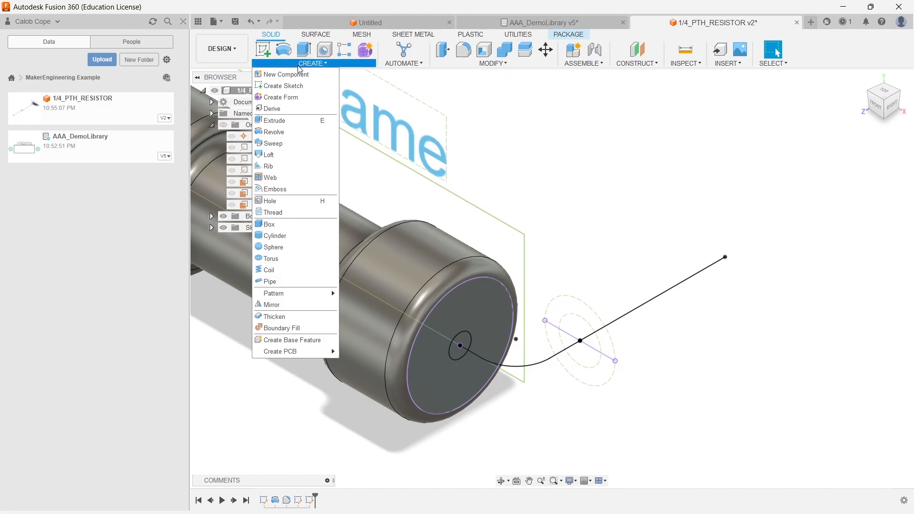
left_click(273, 143)
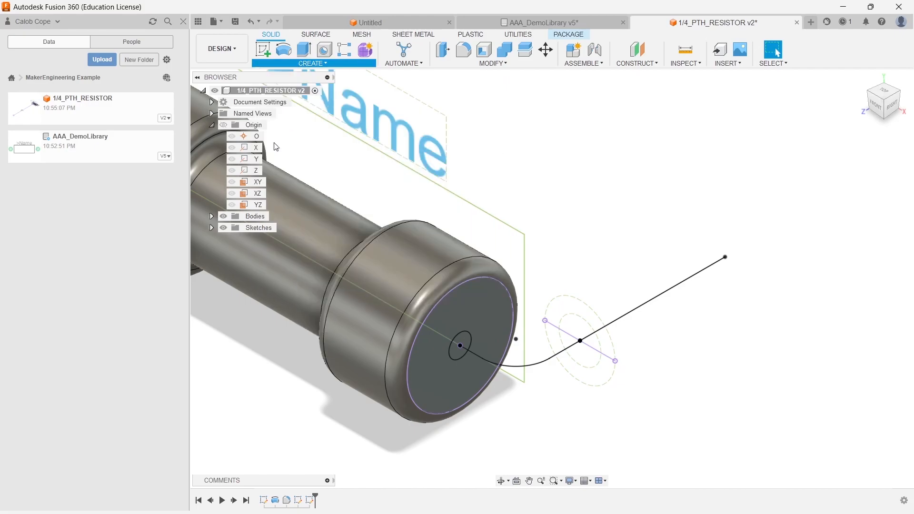
left_click(457, 346)
left_click(829, 192)
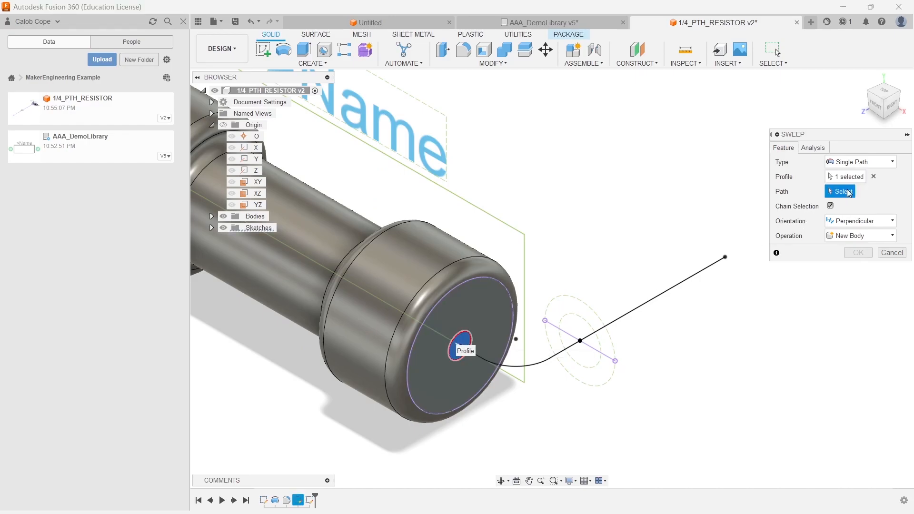
left_click(658, 303)
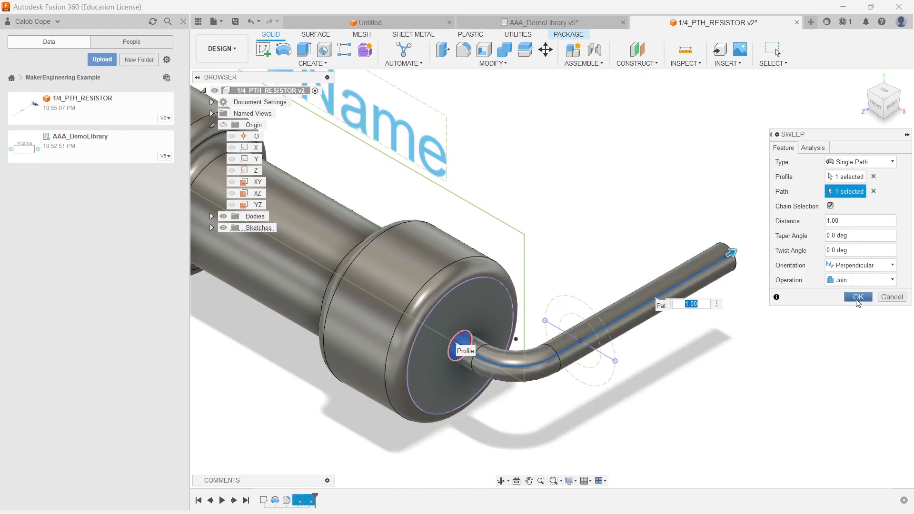
left_click(860, 282)
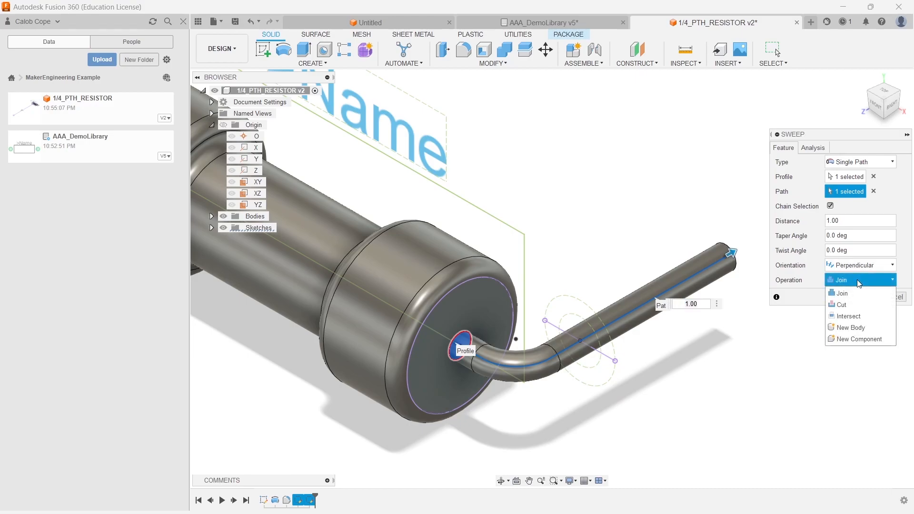
left_click(857, 328)
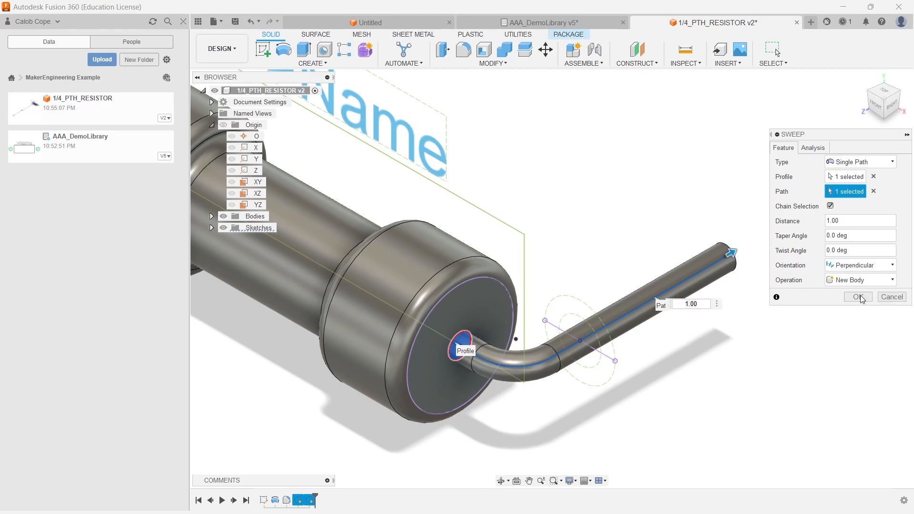
left_click(860, 297)
middle_click_drag(827, 302, 744, 312)
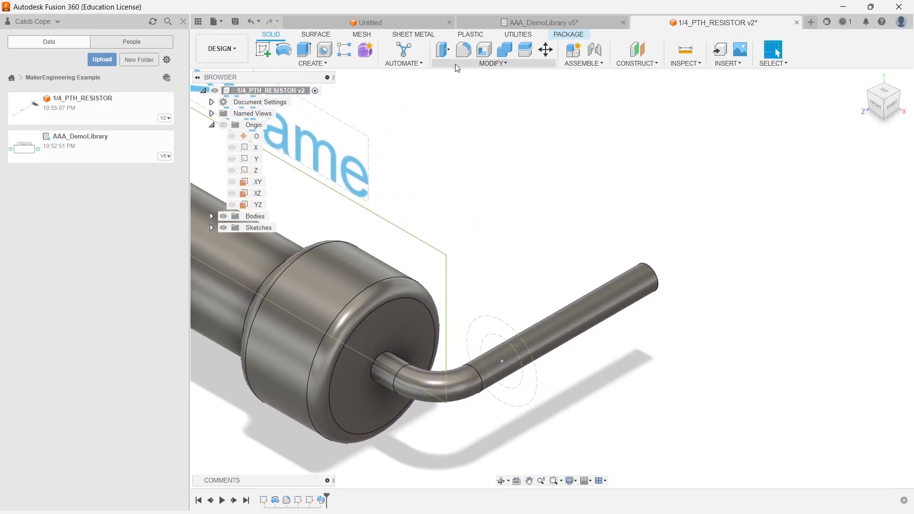
- Chamfer the outer end edge of the lead by 0.1 mm
left_click(498, 65)
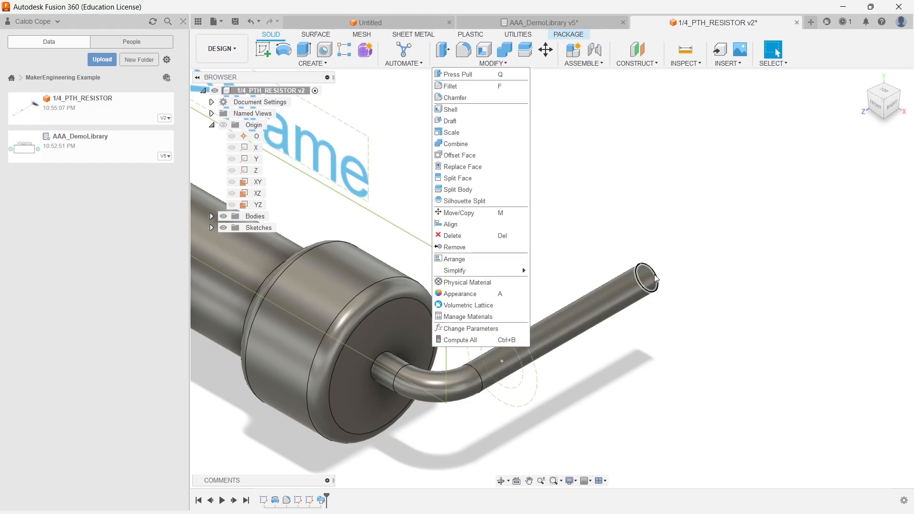
left_click(456, 98)
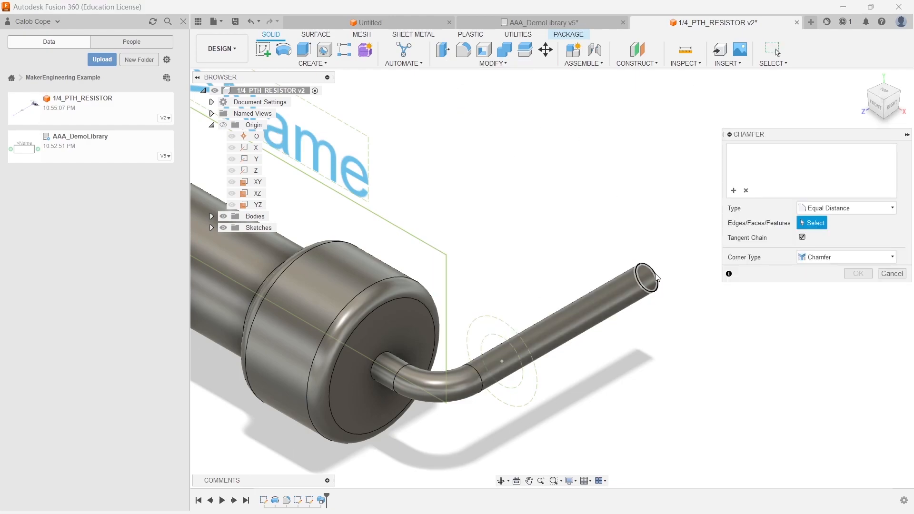
left_click(656, 278)
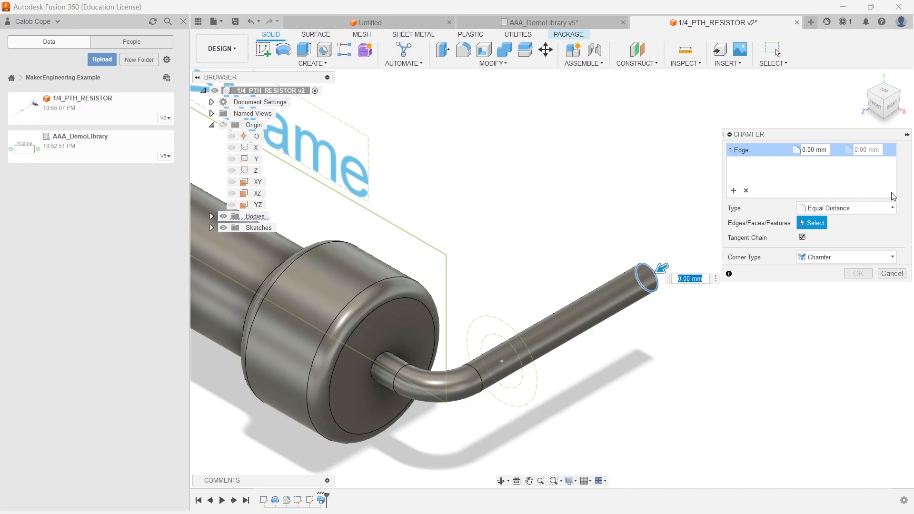
type("0.1")
key("Return")
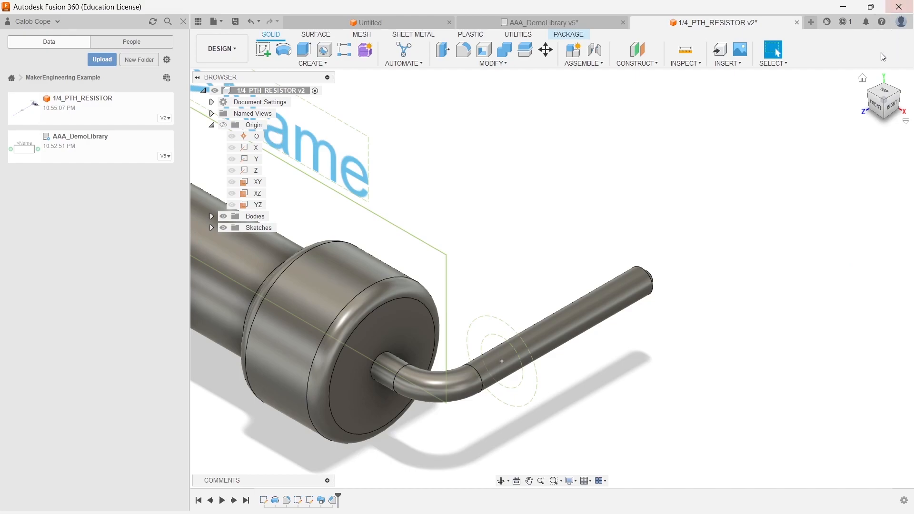
- Mirror the lead body across the YZ plane to create the second lead
left_click(864, 80)
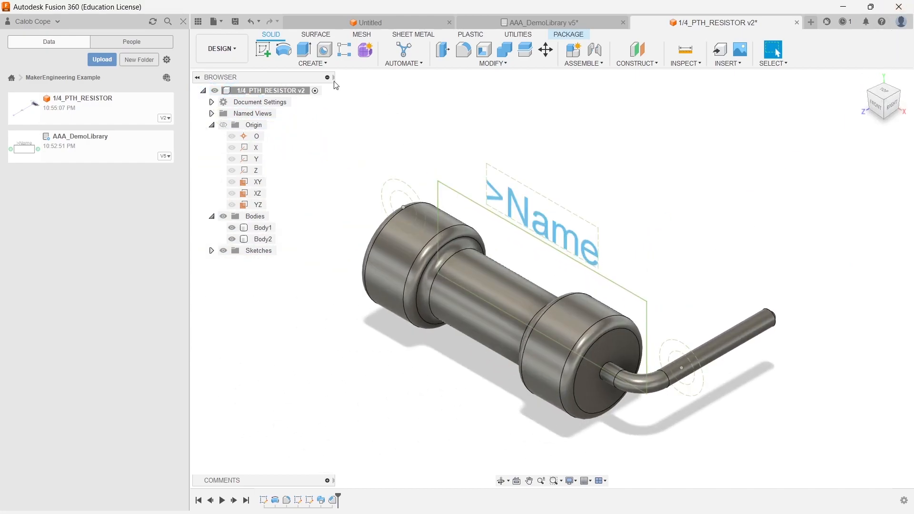
left_click(314, 64)
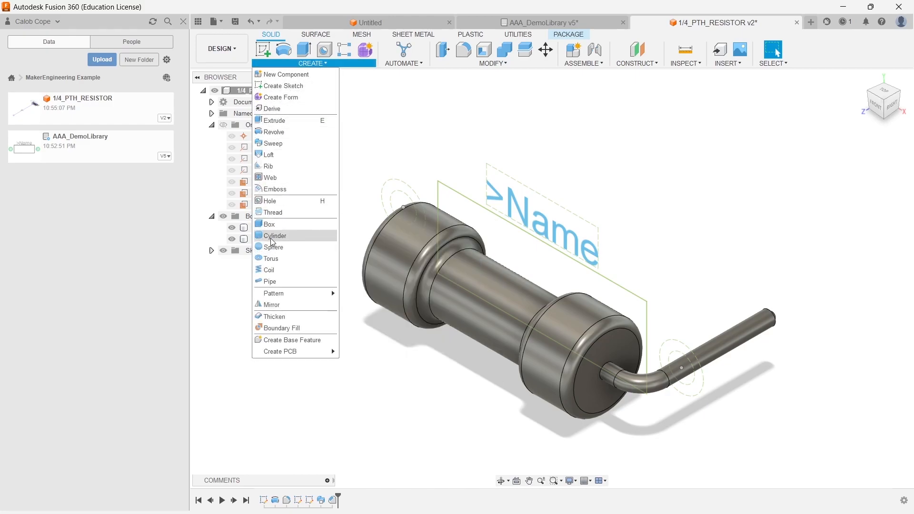
left_click(274, 306)
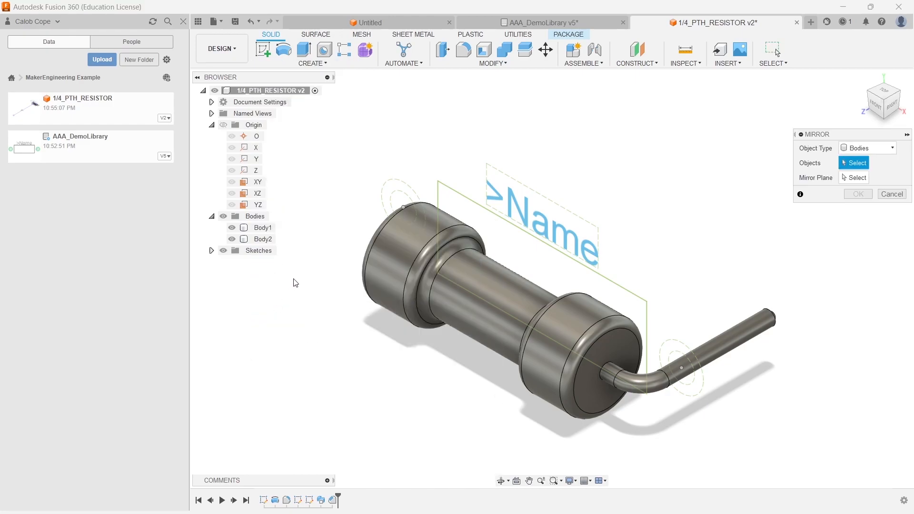
left_click(259, 239)
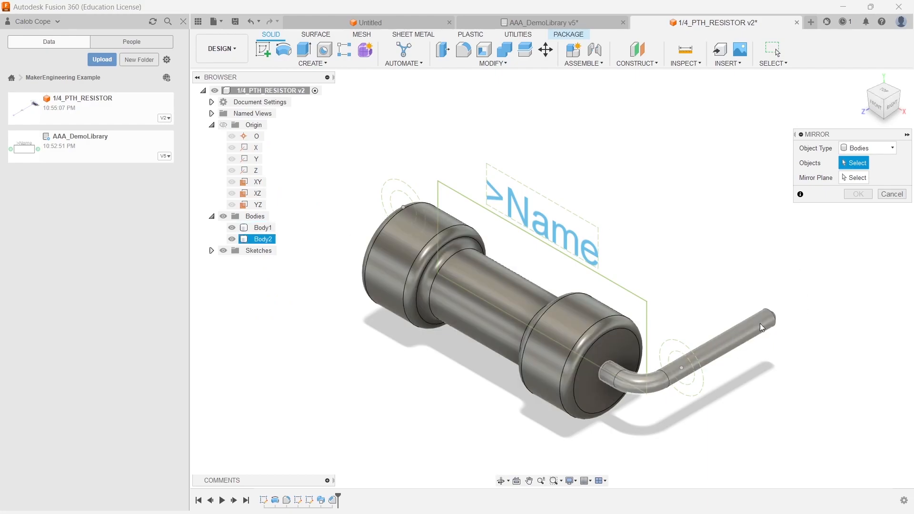
left_click(723, 339)
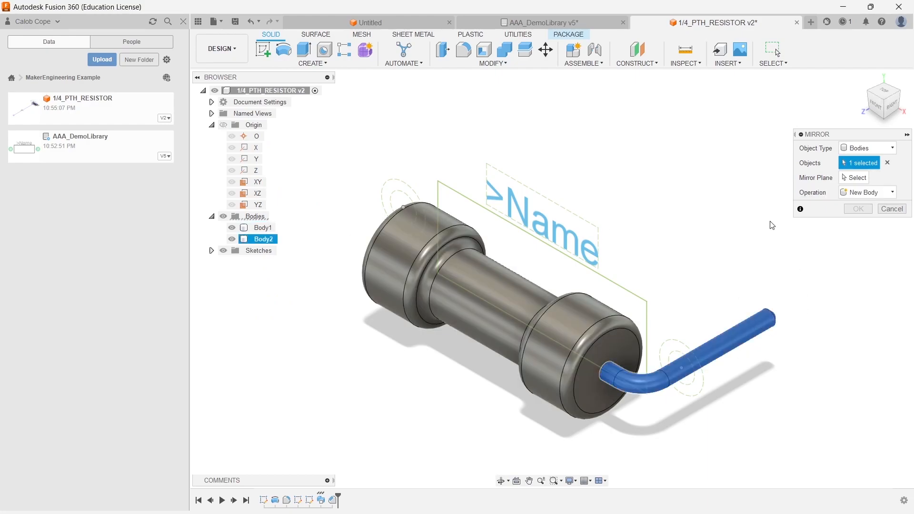
left_click(858, 179)
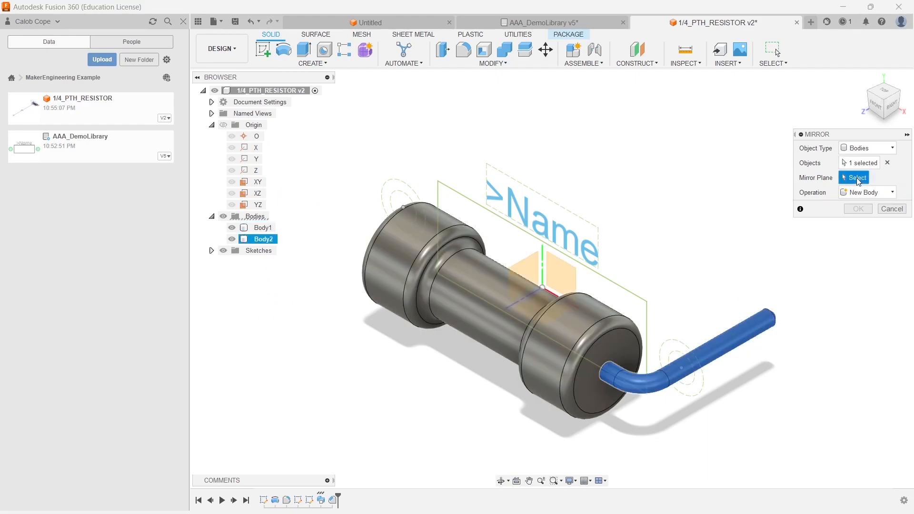
left_click(528, 276)
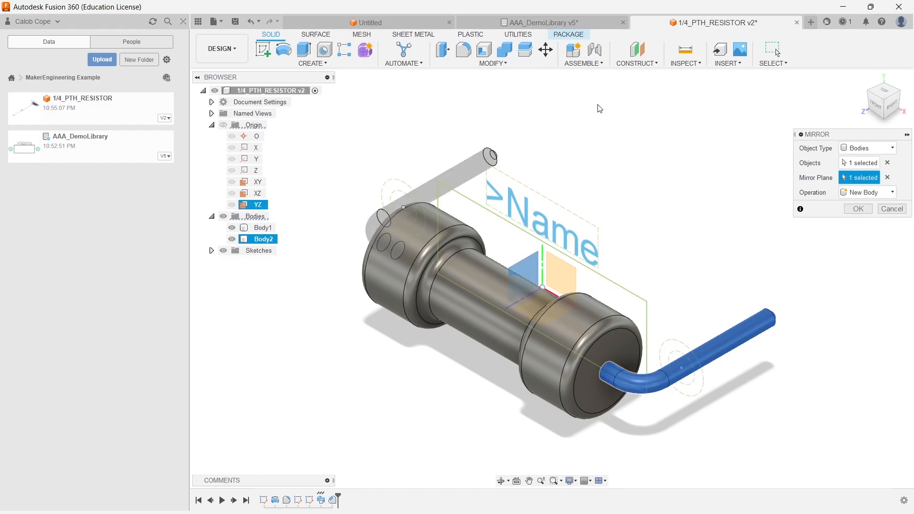
key("Return")
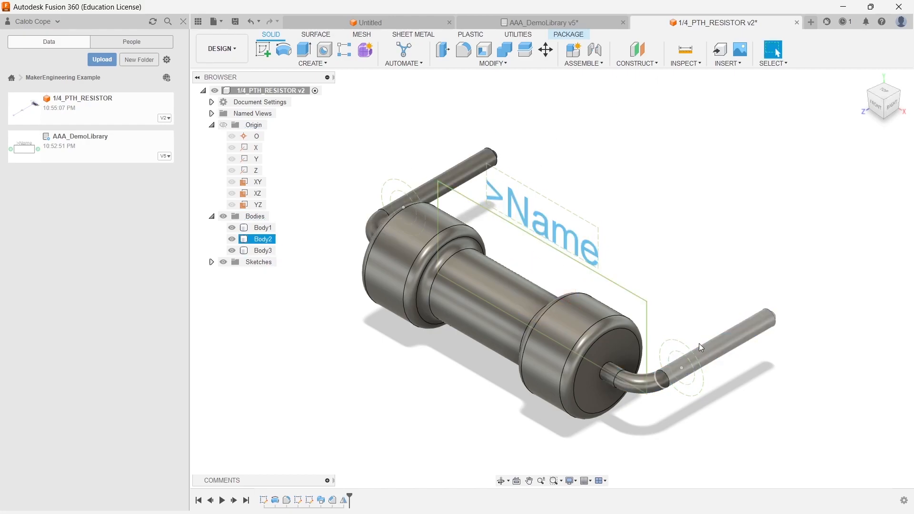
- Assign the Electronics Discrete Component physical material to the resistor body
middle_click_drag(667, 179, 619, 191)
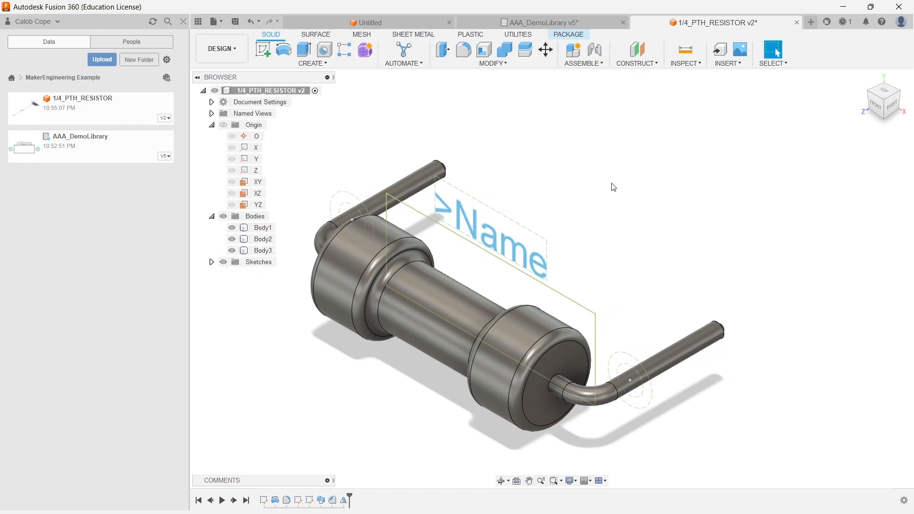
left_click(480, 66)
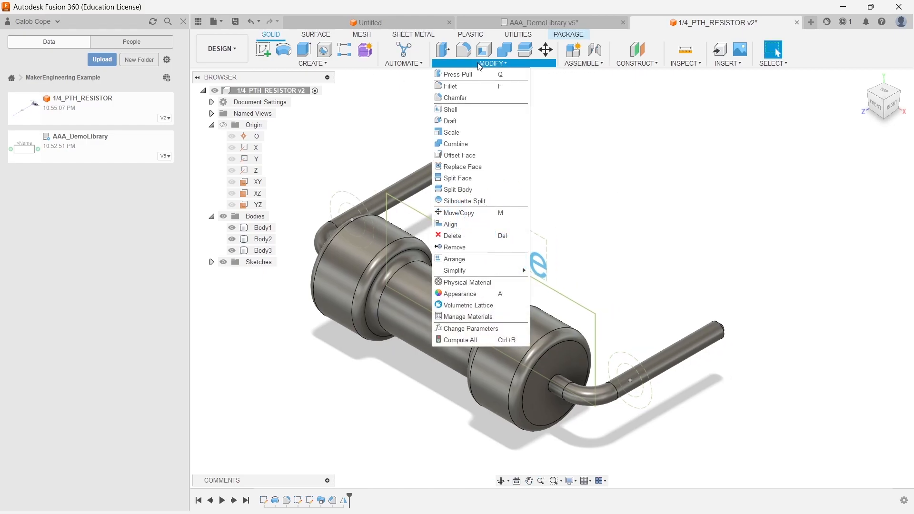
left_click(465, 286)
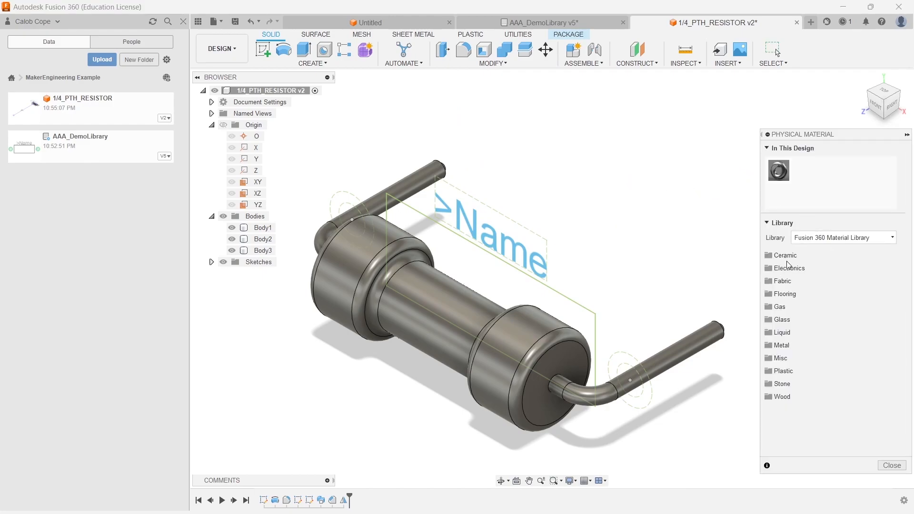
left_click(789, 268)
left_click(788, 269)
left_click(788, 269)
left_click_drag(821, 288, 474, 331)
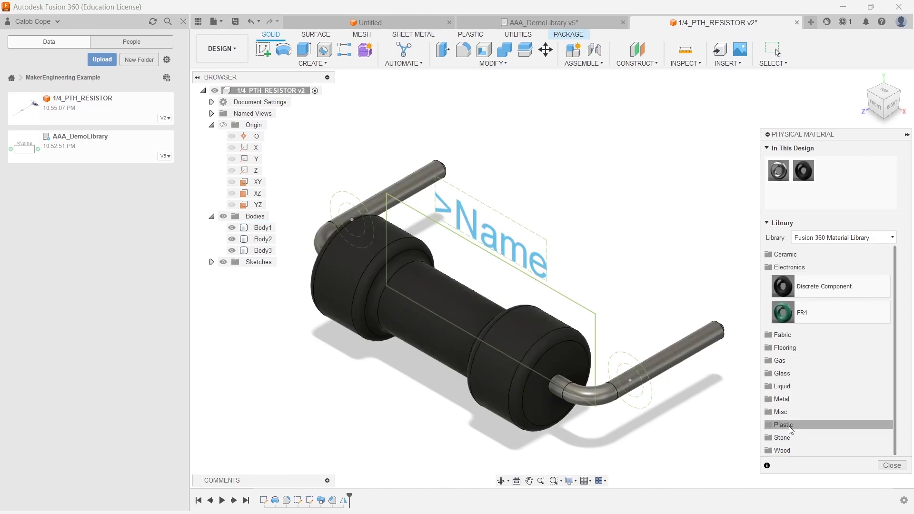
- Assign the Tin-Aluminium-Copper (Sn-Ag-Cu) metal physical material to both leads and close the material dialog
left_click(788, 402)
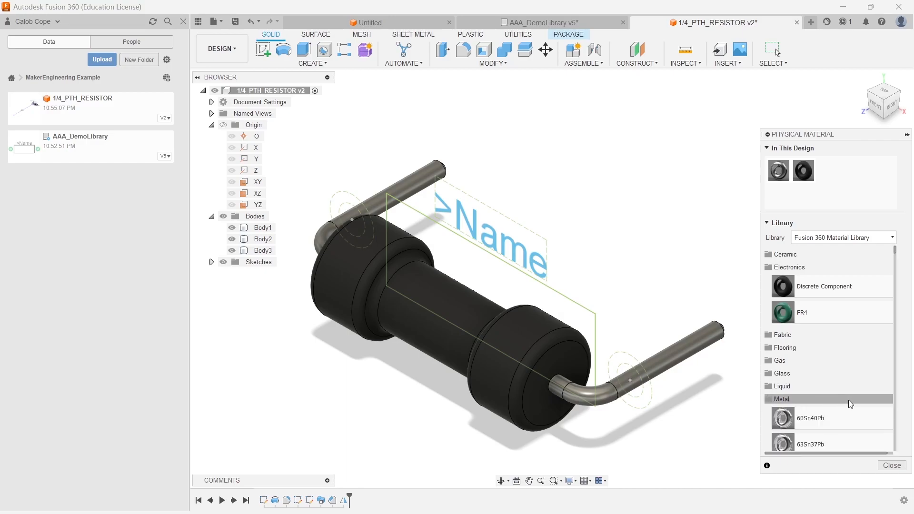
scroll(843, 390, "down", 3)
scroll(829, 362, "down", 20)
scroll(841, 346, "up", 1)
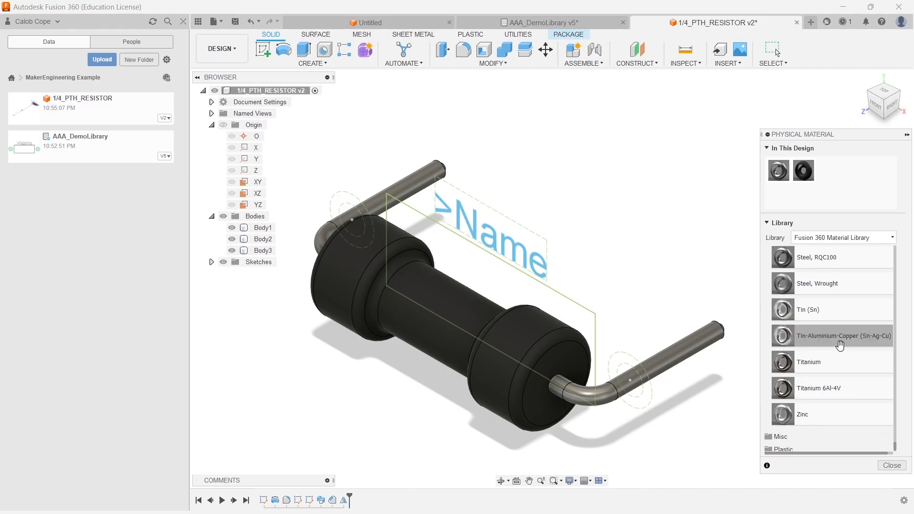
left_click_drag(827, 336, 668, 350)
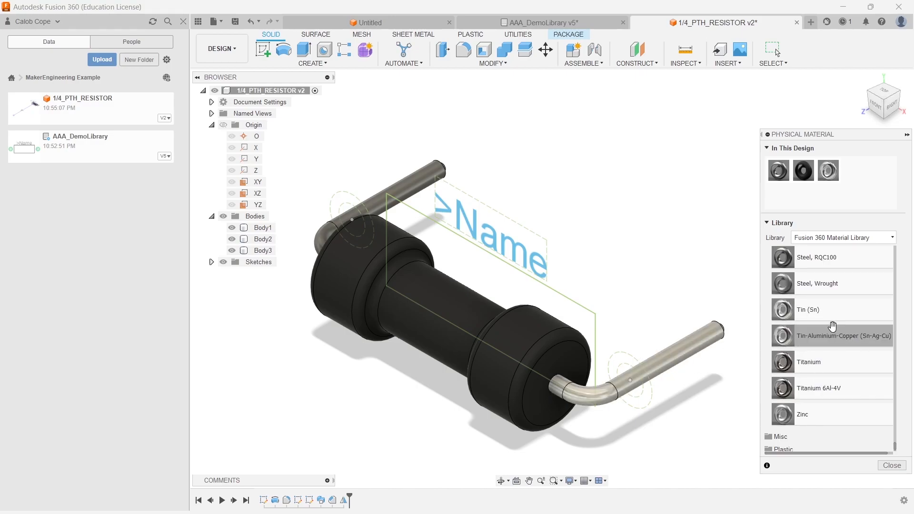
left_click_drag(818, 335, 418, 170)
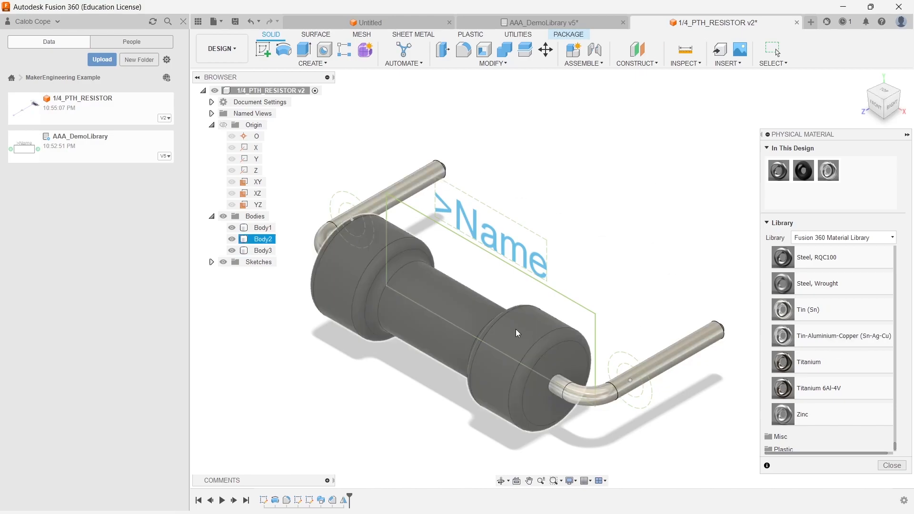
mouse_move(621, 188)
middle_mouse_down()
mouse_move(598, 161)
mouse_move(611, 182)
middle_mouse_up()
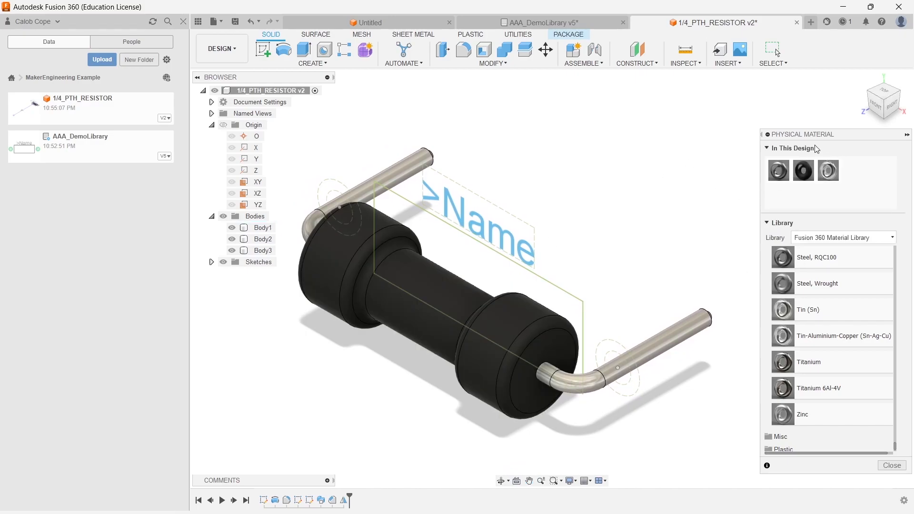
left_click(892, 466)
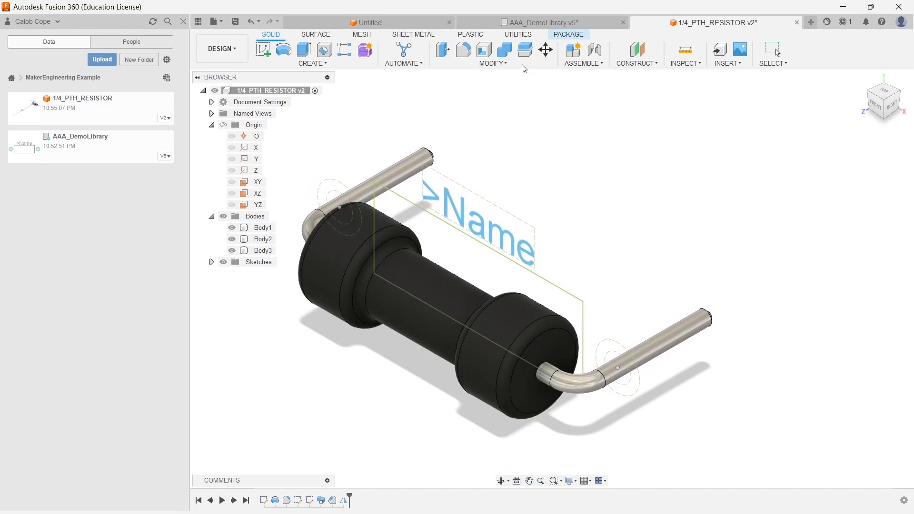
- Apply the Paek (Beige) plastic appearance to the resistor body and close the appearance dialog
left_click(523, 64)
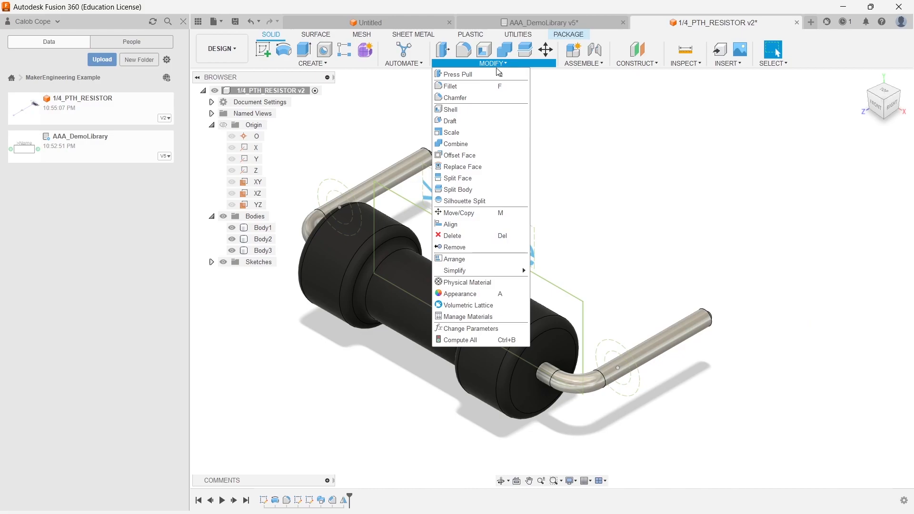
left_click(466, 294)
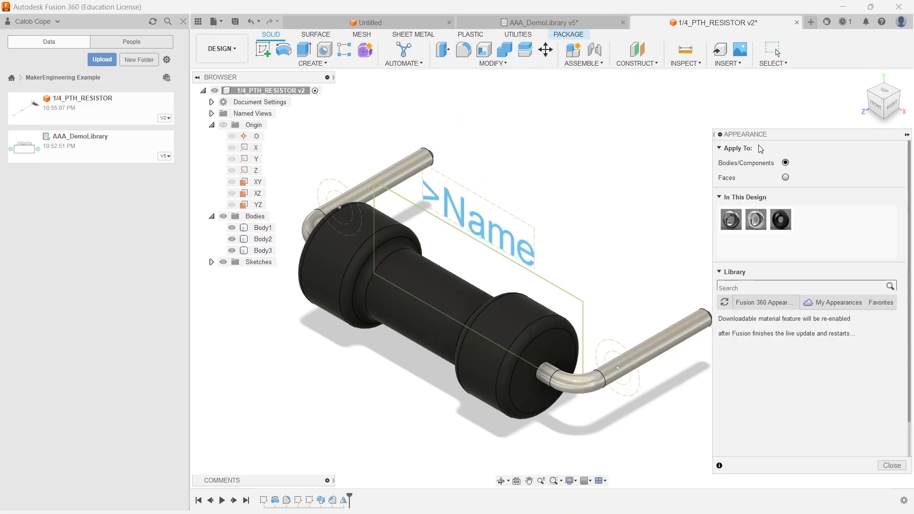
scroll(785, 397, "down", 2)
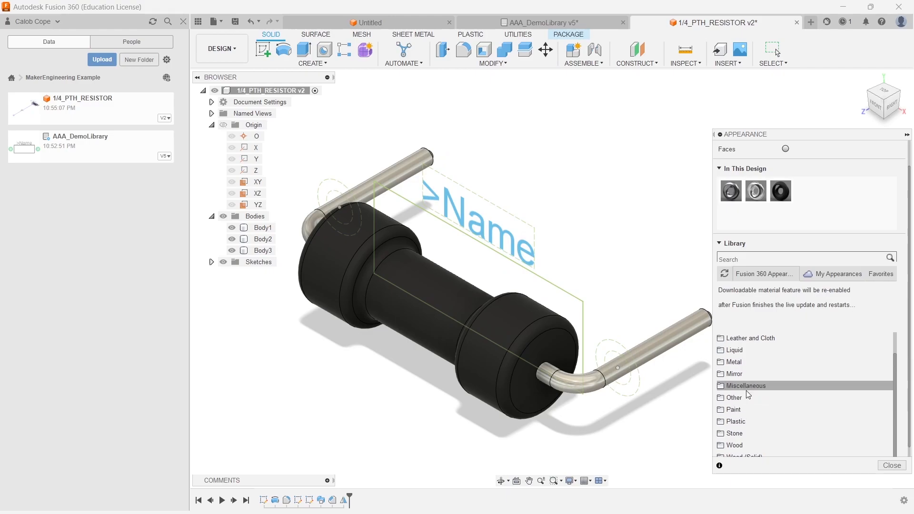
left_click(742, 422)
scroll(790, 410, "down", 5)
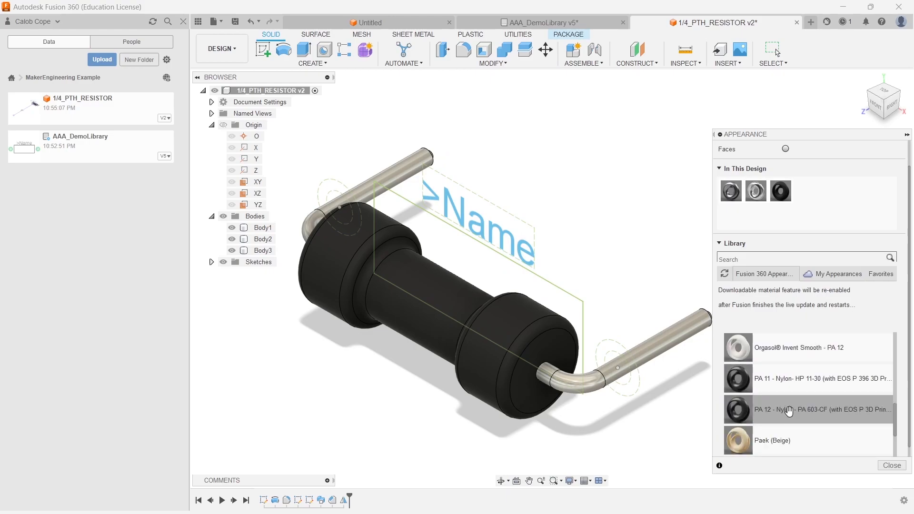
scroll(789, 411, "down", 3)
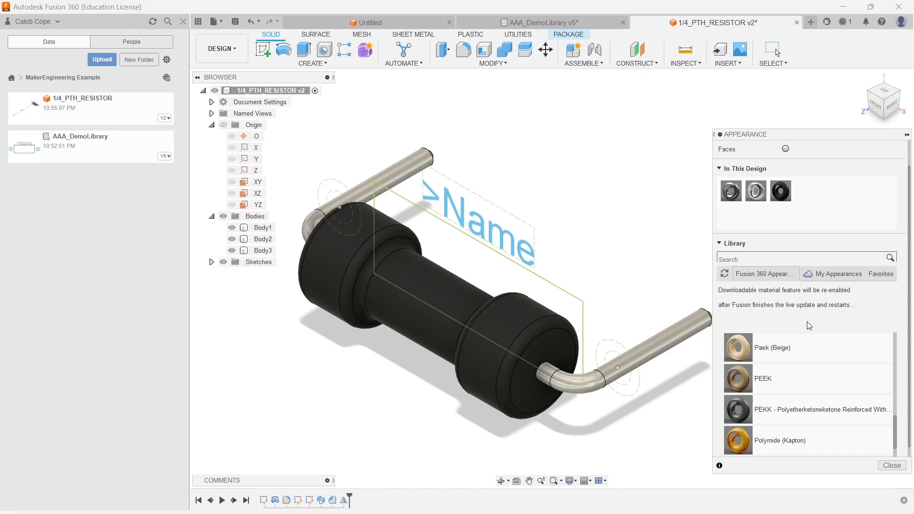
scroll(800, 368, "up", 3)
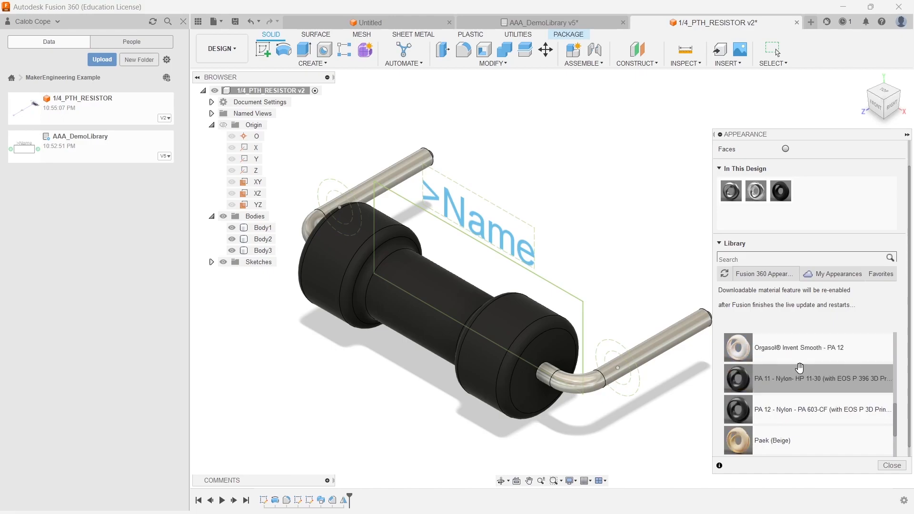
scroll(797, 367, "down", 3)
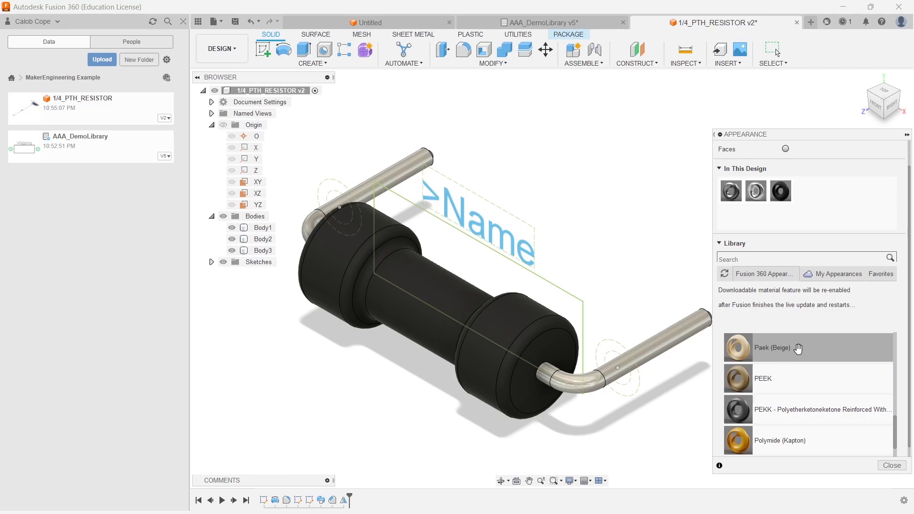
left_click_drag(577, 327, 457, 310)
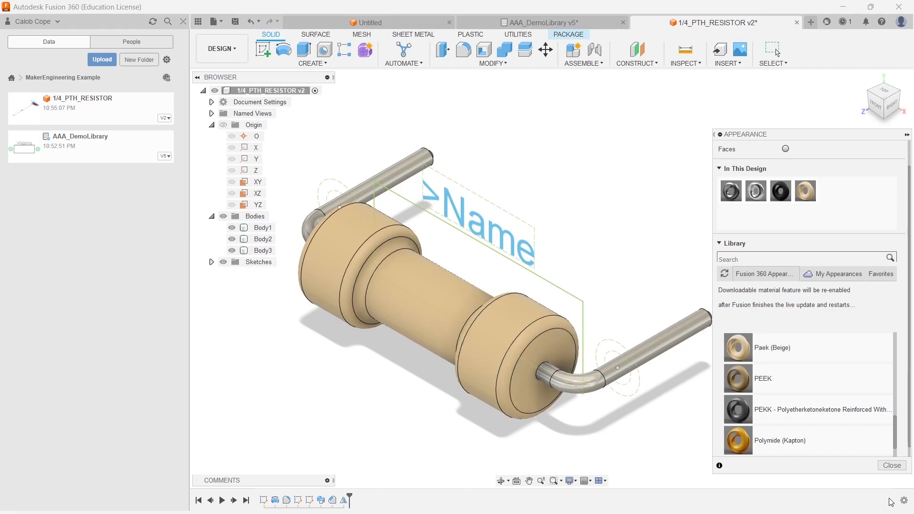
left_click(892, 467)
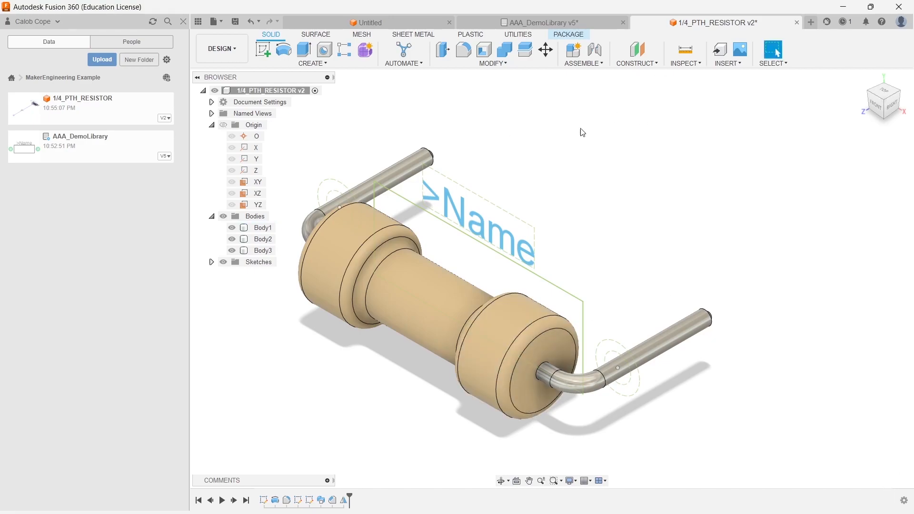
- Sketch colour-band rectangles 1 mm wide and 0.1 mm high, offset (d2-d20)/2, and mirror them across the body
middle_click_drag(622, 180, 666, 182)
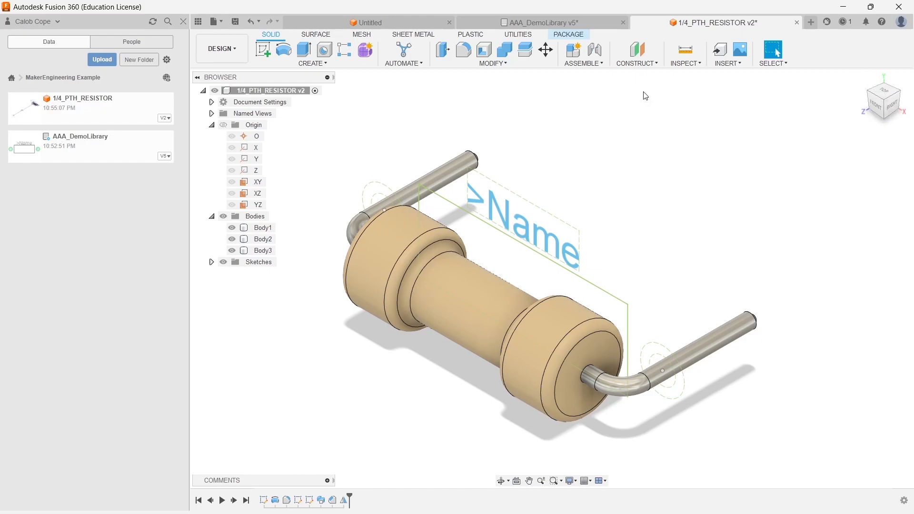
double_click(267, 310)
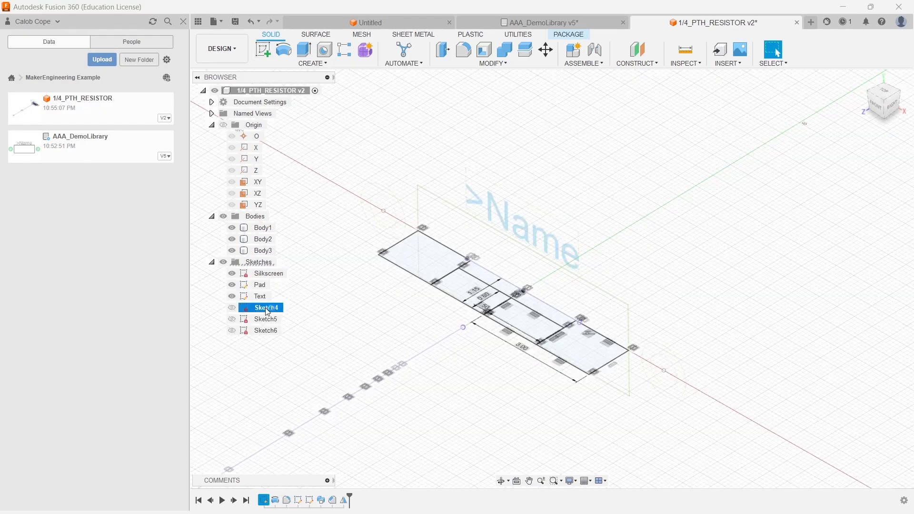
left_click(283, 49)
left_click(459, 222)
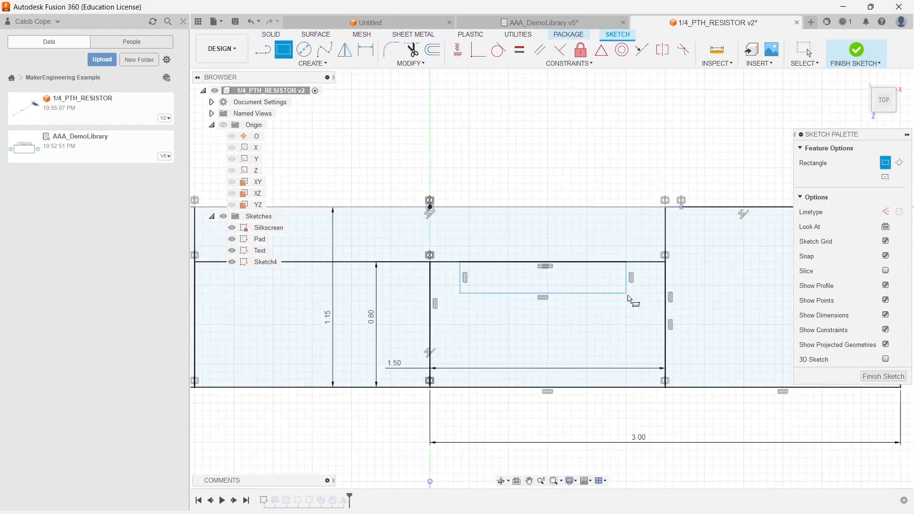
left_click(626, 293)
type("1")
key("Return")
left_click(410, 317)
left_click(361, 244)
type("(d2-d20)/2")
key("Return")
left_click(580, 175)
left_click(359, 239)
key("Return")
left_click(431, 219)
type("0.1")
left_click(432, 217)
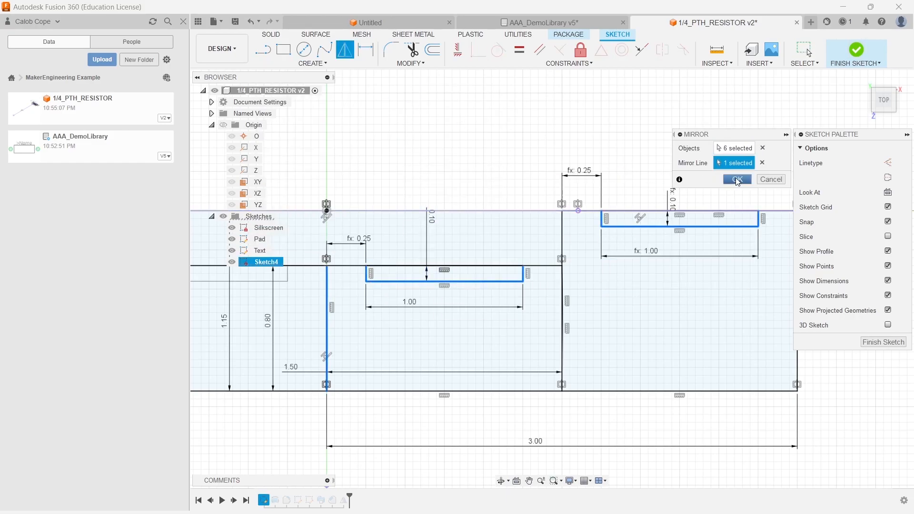
left_click(856, 50)
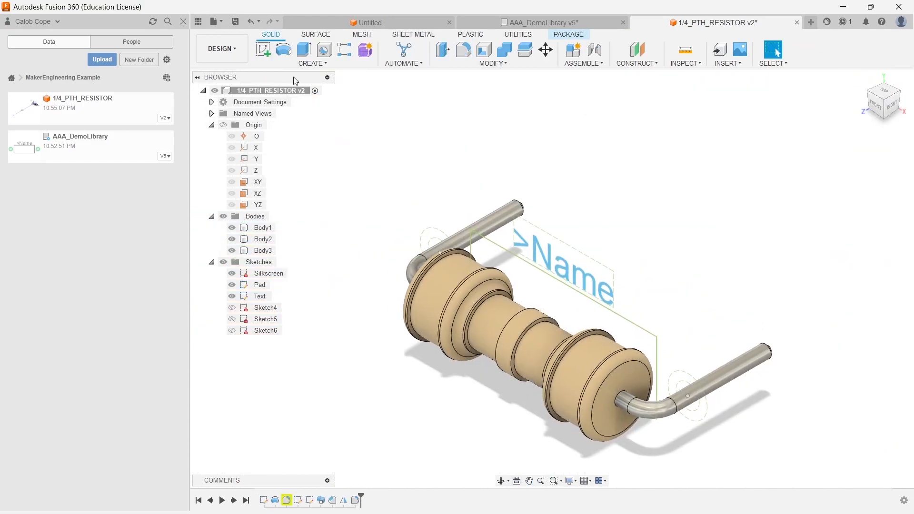
- Sketch another band rectangle on the body with 0.001 mm offset dimensions
left_click(263, 49)
left_click(739, 193)
left_click(284, 49)
left_click(390, 265)
left_click(534, 246)
type("d0.001")
left_click(478, 50)
left_click(370, 266)
scroll(369, 251, "up", 3)
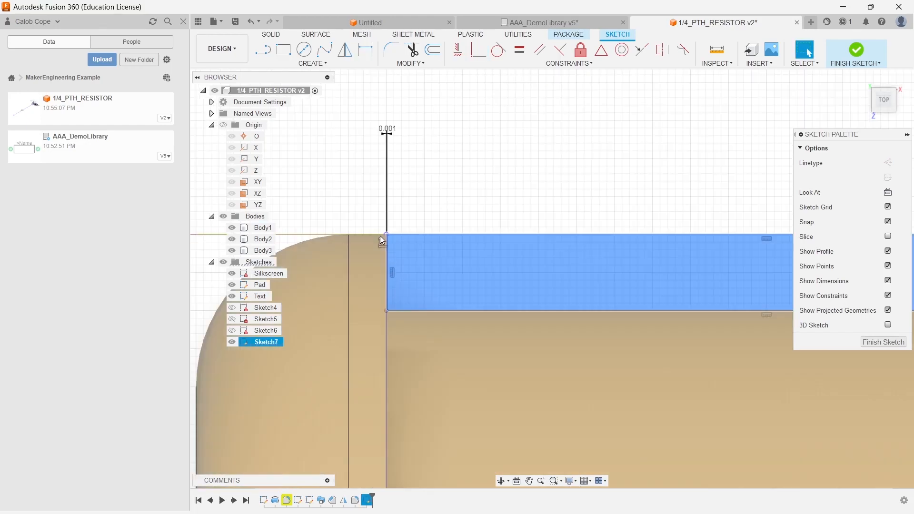
left_click(856, 50)
- Create a construction axis along the resistor body and revolve a band profile around it
left_click(636, 62)
left_click(667, 333)
left_click(283, 50)
left_click(415, 113)
left_click(262, 365)
- Sketch the next band rectangle on the XY plane with a 0.001 mm offset and revolve it about the axis
left_click(263, 49)
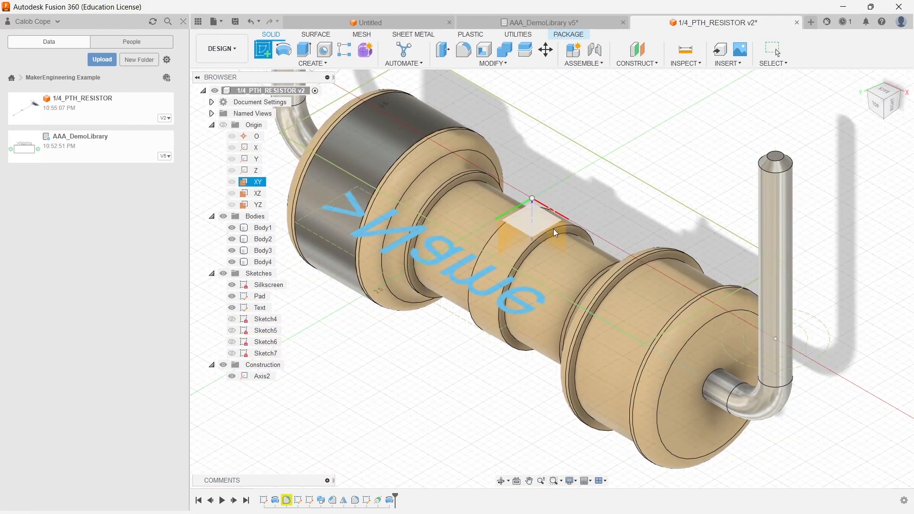
left_click(552, 228)
left_click(481, 343)
left_click(411, 283)
left_click(533, 298)
type("0.001")
left_click(478, 49)
left_click(857, 49)
left_click(283, 50)
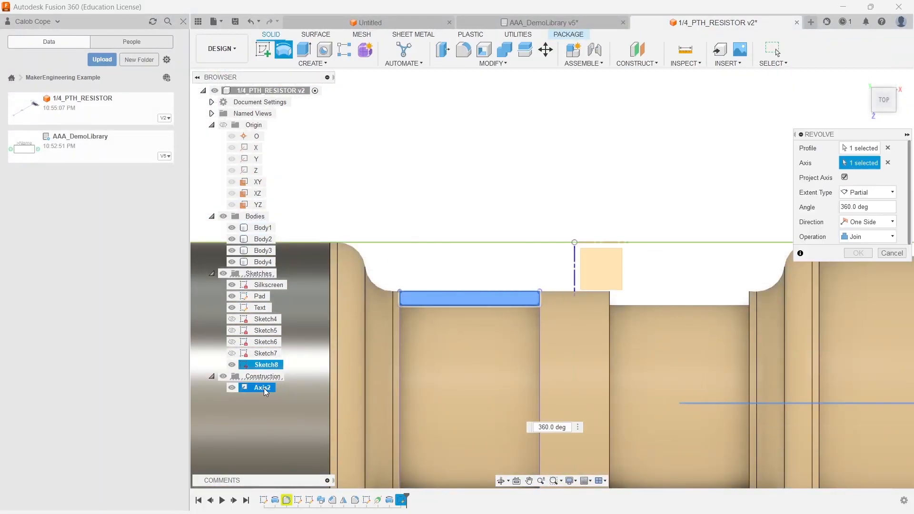
left_click(262, 388)
- Sketch another 0.001 mm band rectangle and revolve it about the axis as a new body
left_click(263, 49)
left_click(520, 310)
left_click(619, 329)
type("0.001")
left_click(479, 49)
left_click(856, 50)
left_click(284, 49)
left_click(868, 236)
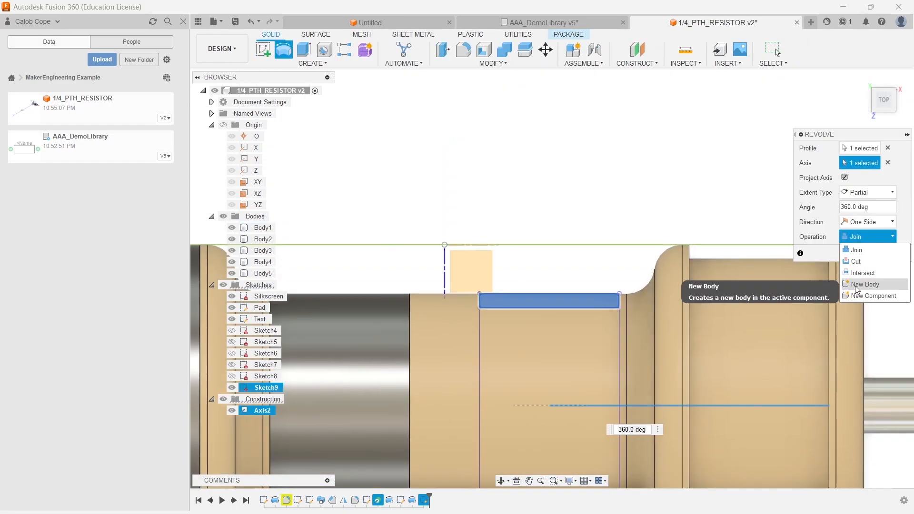
left_click(870, 284)
- Sketch the last band rectangle with 0.001 mm offsets and revolve it about the axis
left_click(263, 49)
left_click(486, 241)
left_click(586, 262)
type("0.001")
left_click(479, 50)
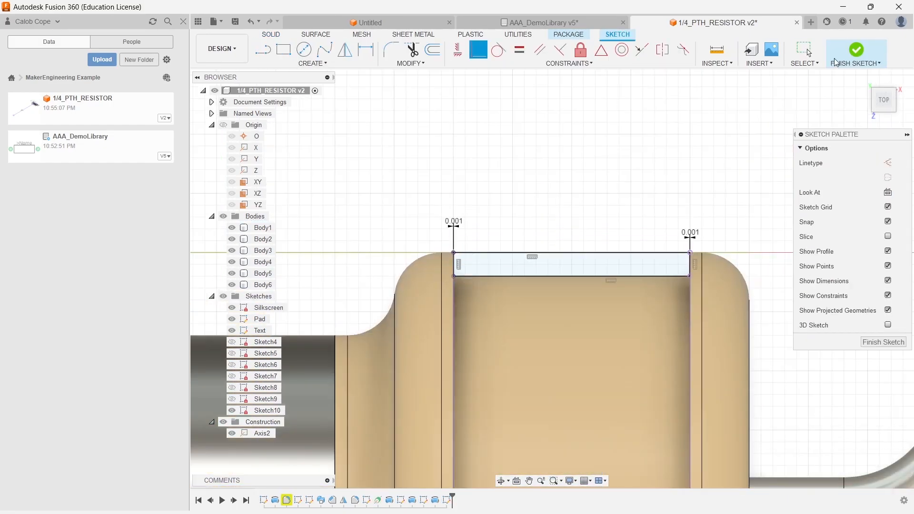
left_click(856, 50)
left_click(283, 49)
- Apply a red appearance to the first colour band
left_click(505, 50)
left_click(494, 63)
left_click(469, 283)
left_click_drag(823, 288, 455, 289)
left_click(892, 466)
- Apply green, black and gold appearances to the remaining colour bands
left_click(728, 430)
left_click(738, 438)
left_click_drag(796, 388, 524, 328)
mouse_move(796, 384)
left_mouse_down()
mouse_move(424, 285)
mouse_move(476, 305)
left_mouse_up()
scroll(776, 419, "down", 10)
left_click(741, 374)
left_click_drag(748, 395, 557, 352)
left_click(892, 466)
- Save the resistor design
middle_click_drag(632, 242, 625, 228)
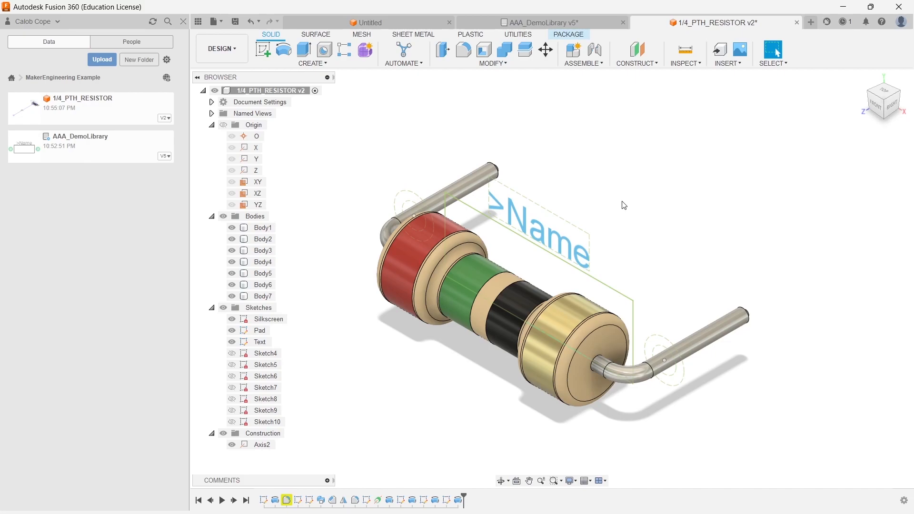
key("ctrl+s")
key("Return")
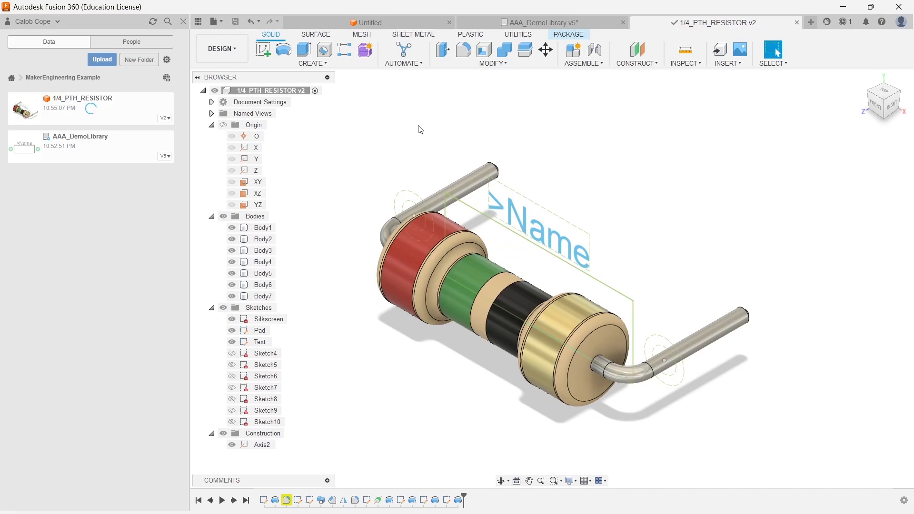
- Switch to the AAA_DemoLibrary tab, select the updated 1/4_PTH_RESISTOR package and save the library
left_click(522, 24)
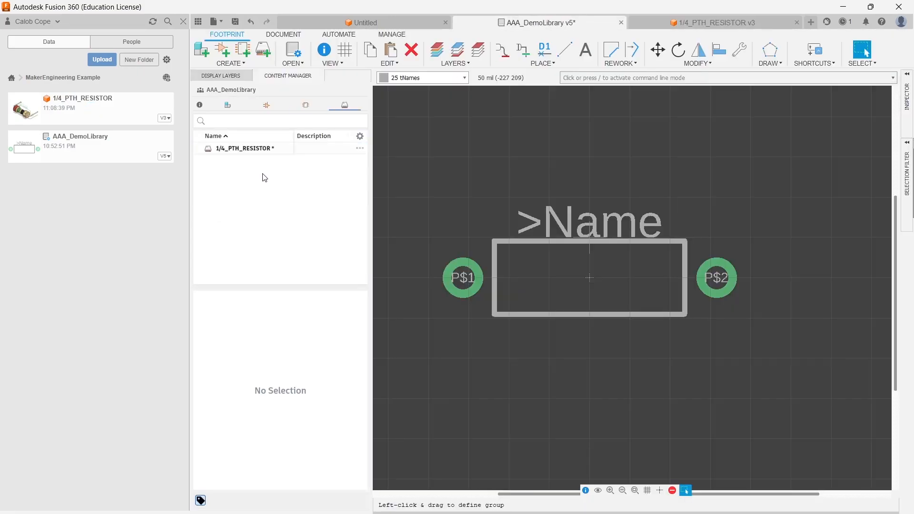
left_click(251, 150)
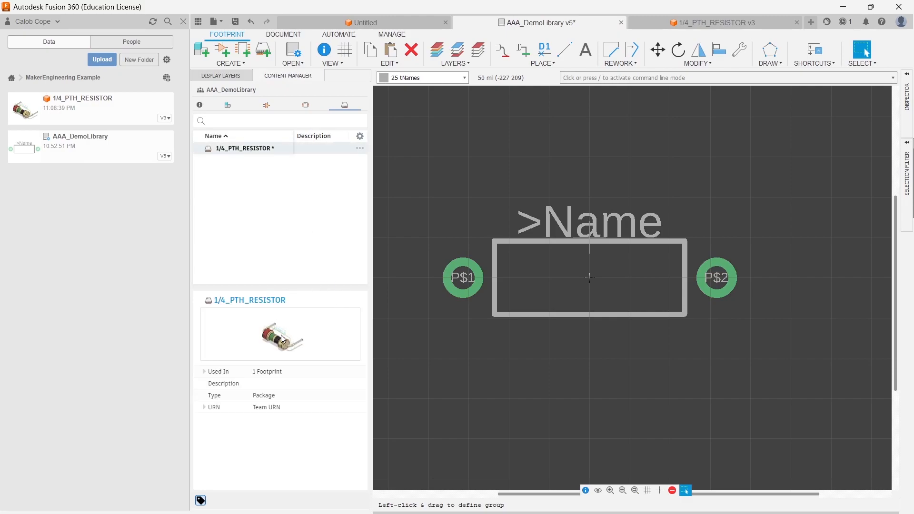
key("ctrl+s")
left_click(460, 279)
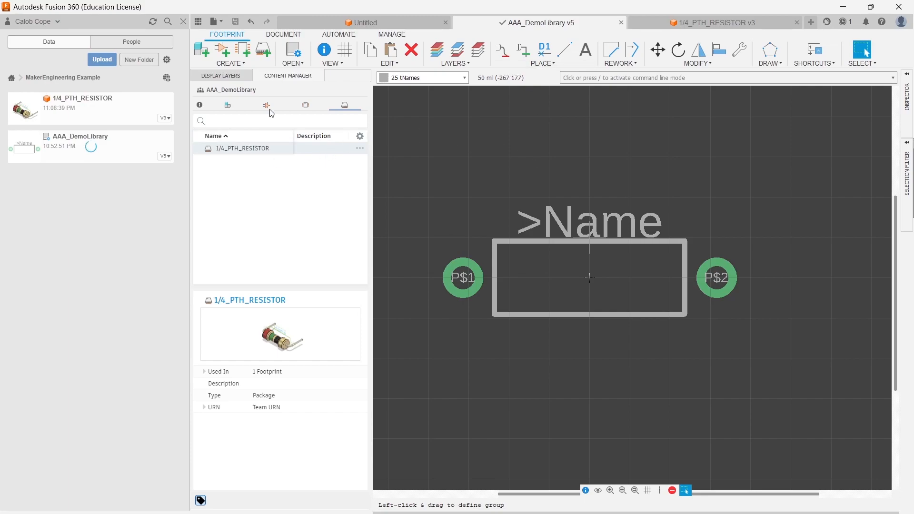
- Open the RESISTOR component in the library and start creating a package for it
left_click(306, 105)
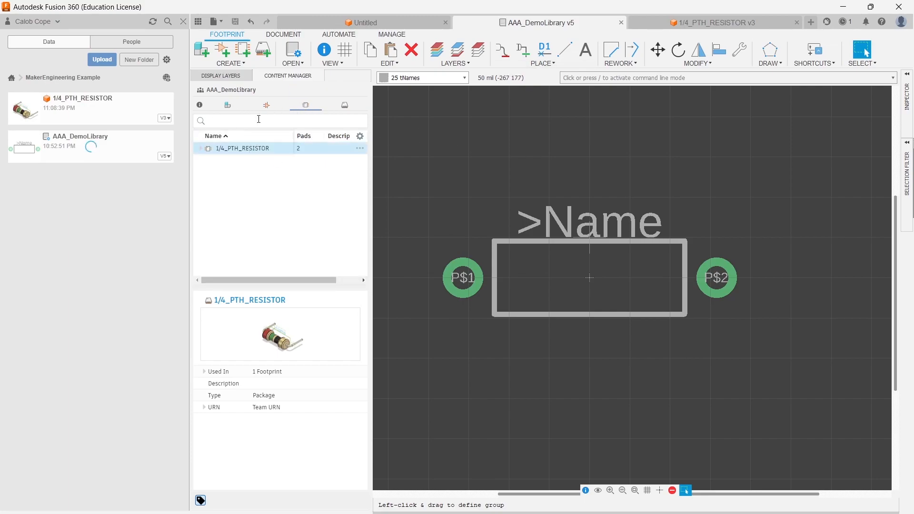
left_click(228, 106)
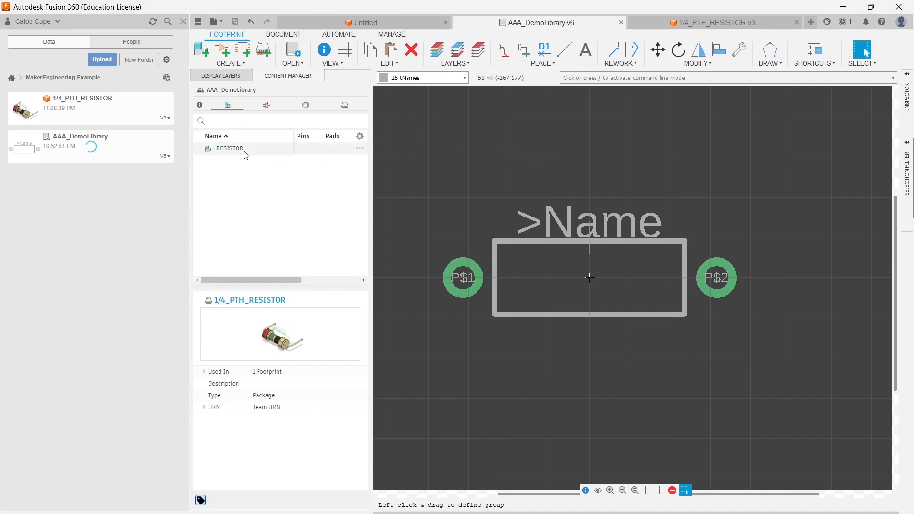
double_click(245, 149)
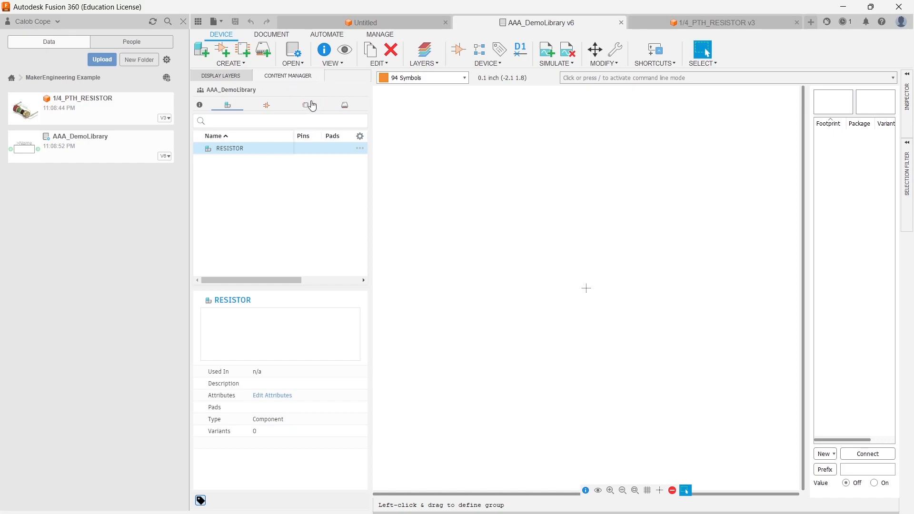
left_click(345, 106)
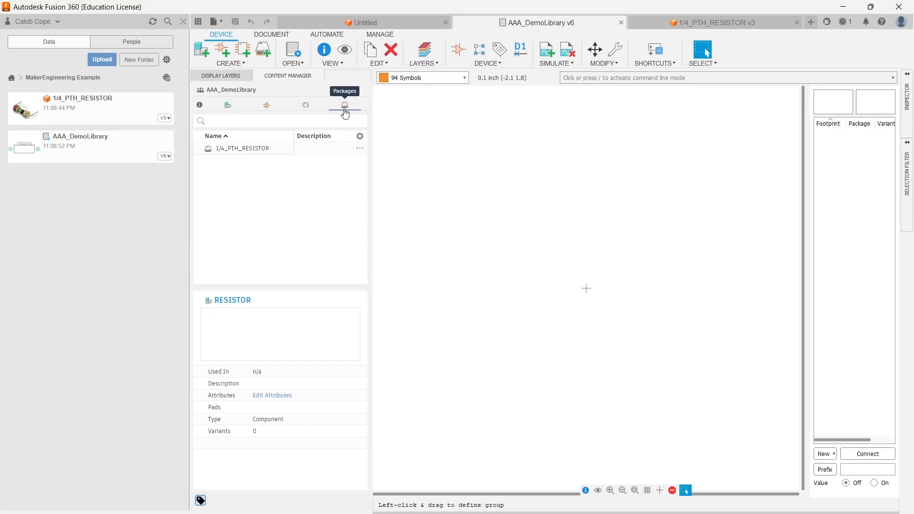
left_click(262, 51)
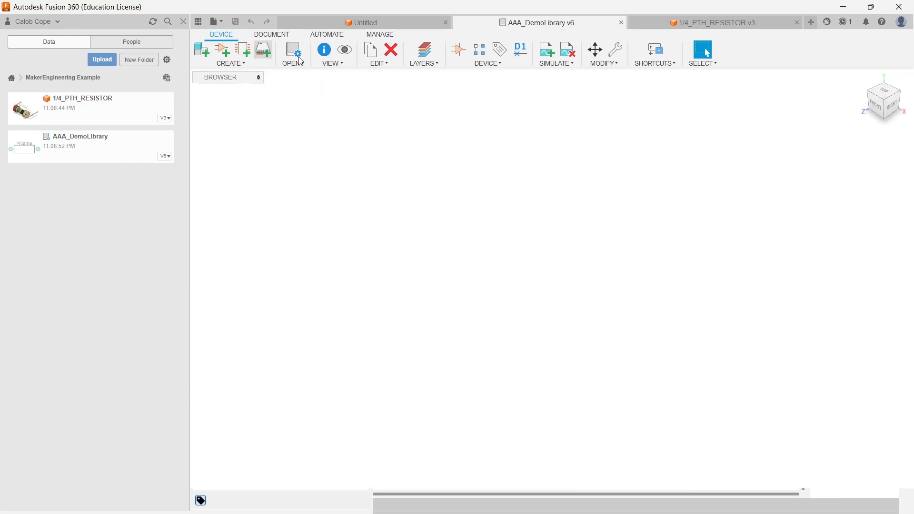
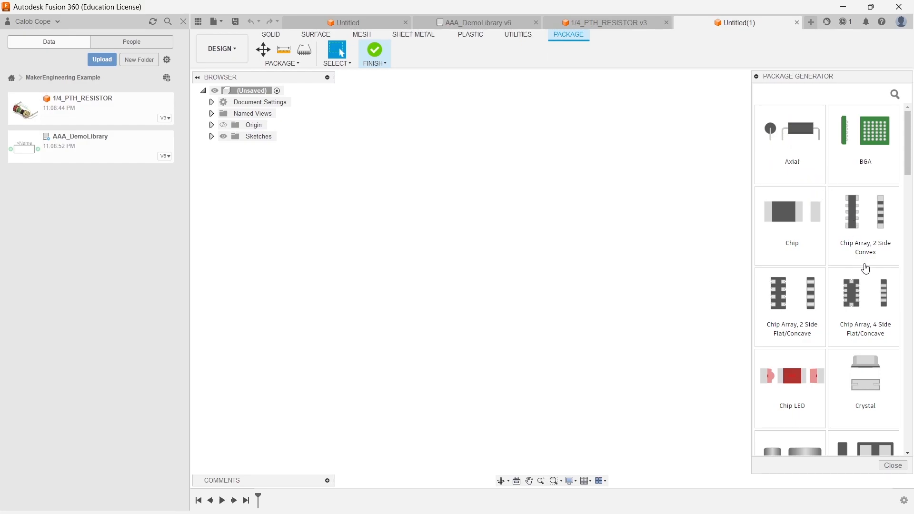
- Browse the package generator's list of available package types
scroll(853, 276, "down", 1)
scroll(838, 305, "down", 2)
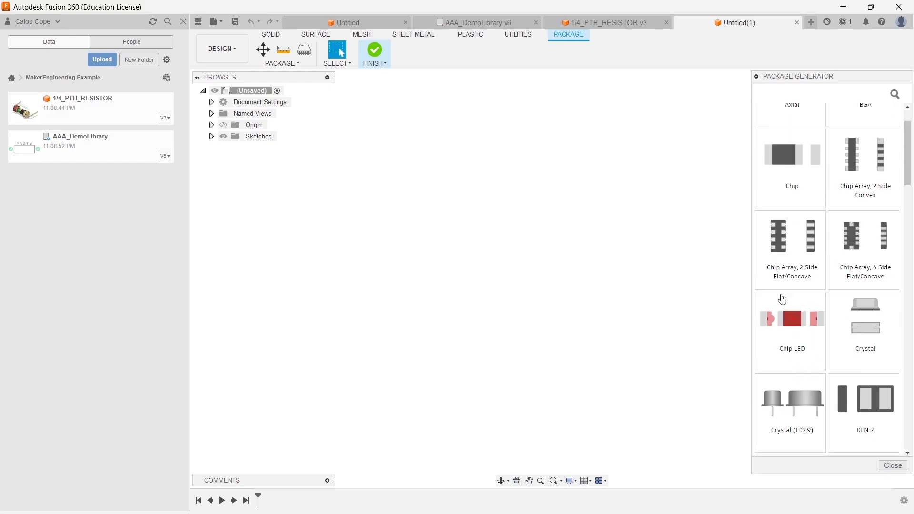
scroll(841, 334, "down", 1)
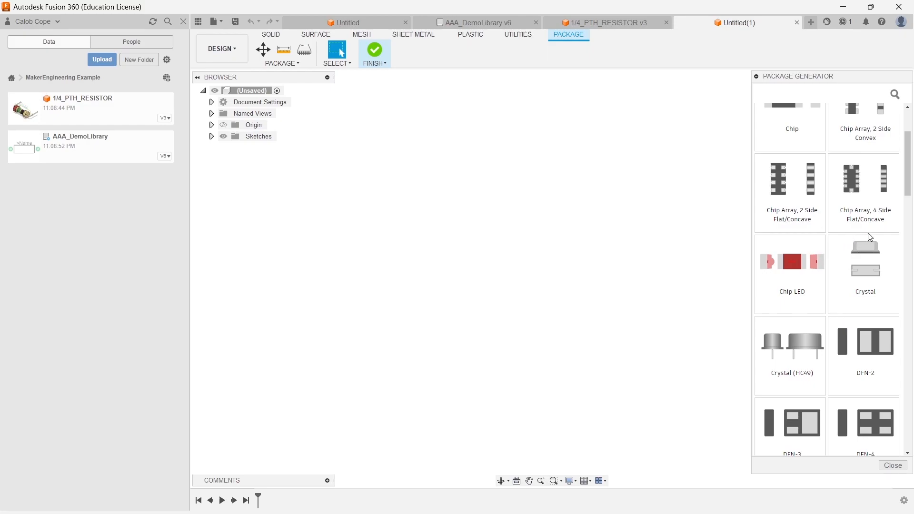
scroll(855, 251, "down", 1)
scroll(855, 251, "down", 3)
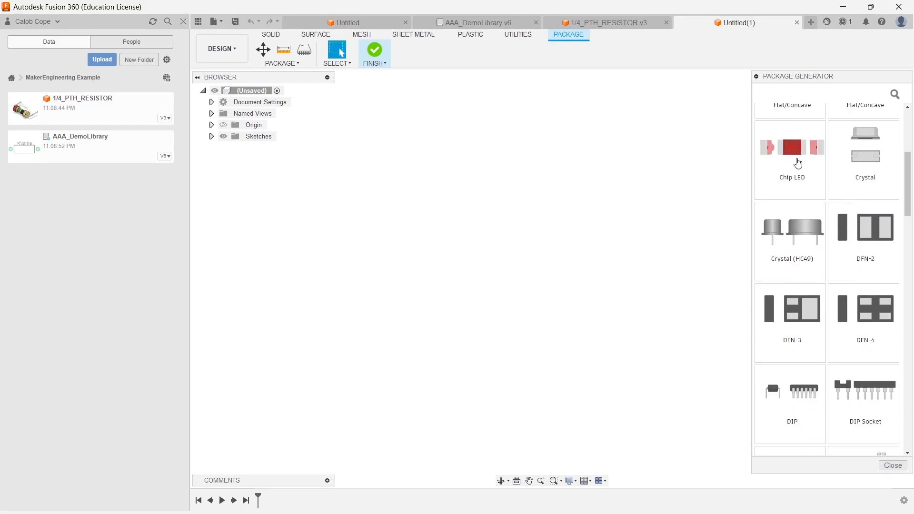
scroll(809, 164, "down", 1)
scroll(840, 272, "down", 4)
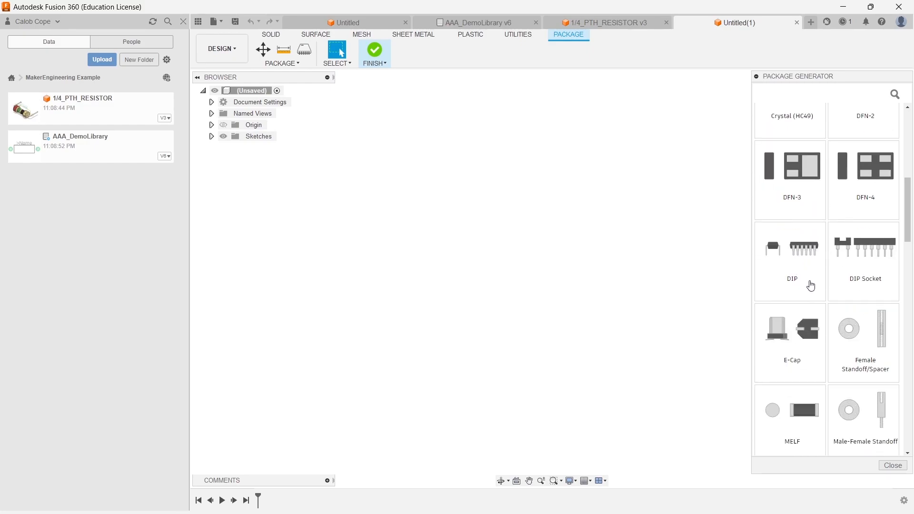
scroll(840, 351, "down", 7)
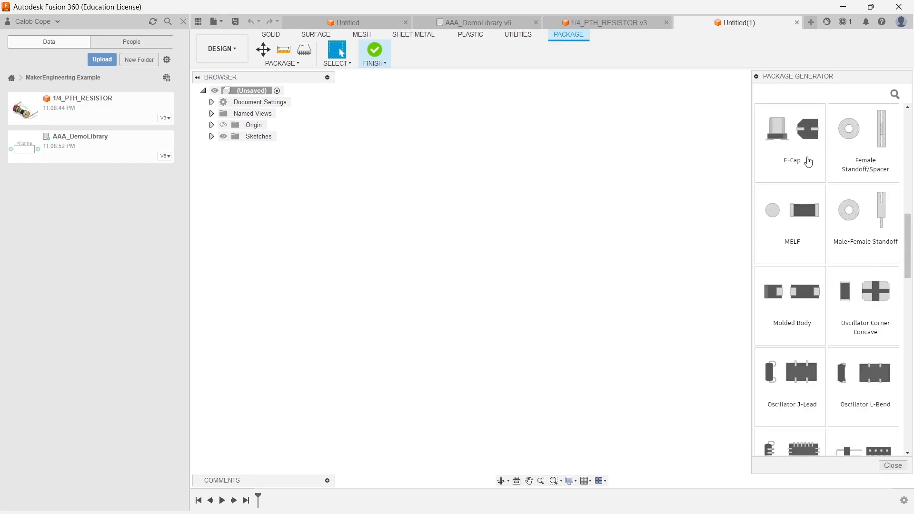
scroll(854, 285, "down", 3)
scroll(855, 285, "down", 7)
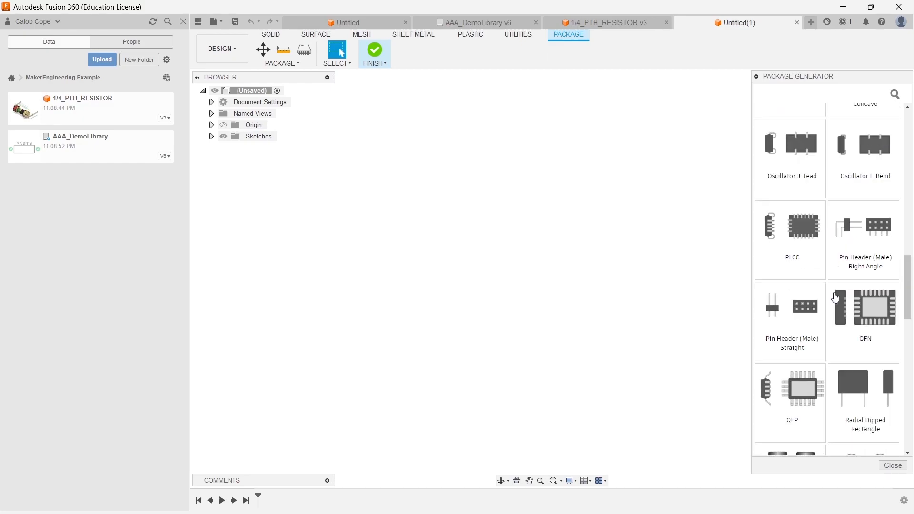
scroll(822, 333, "down", 4)
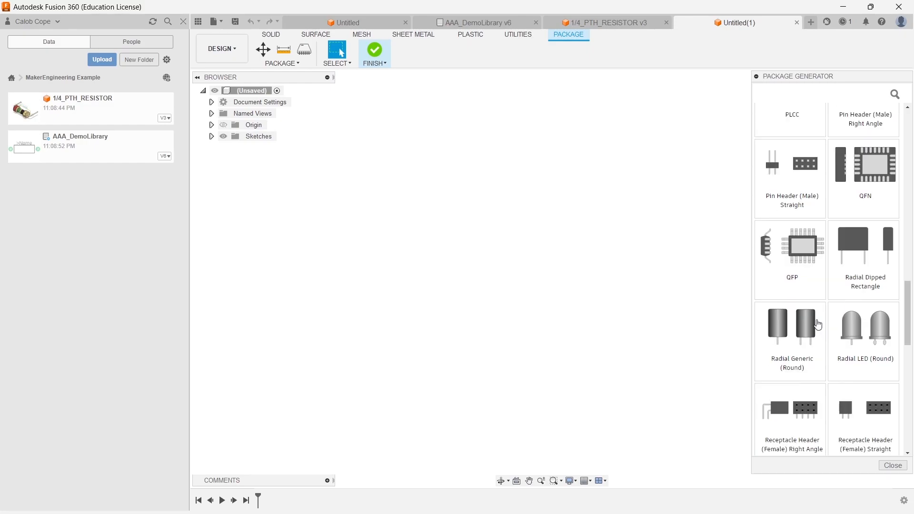
scroll(860, 313, "down", 5)
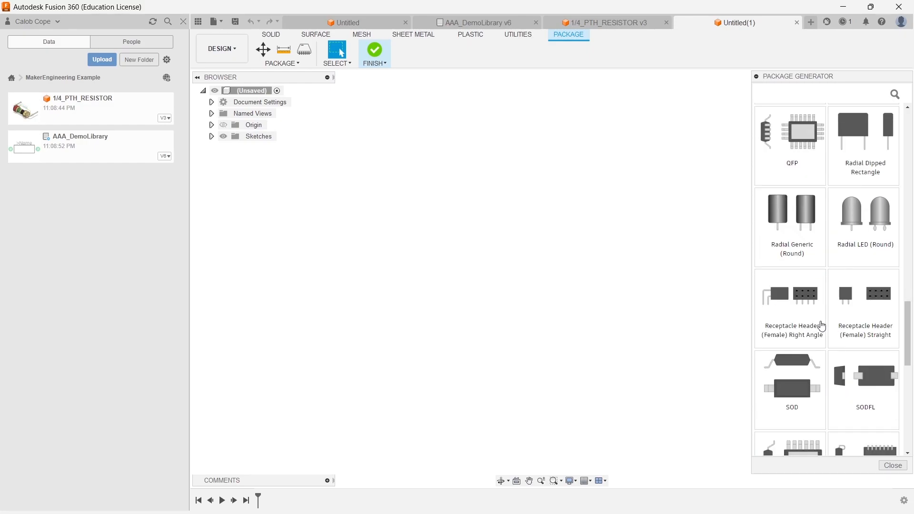
scroll(800, 267, "down", 10)
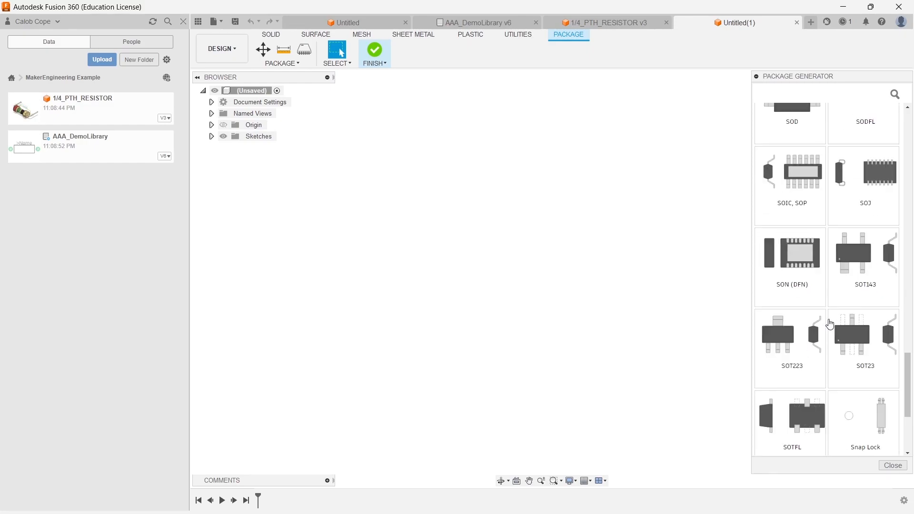
scroll(829, 224, "down", 1)
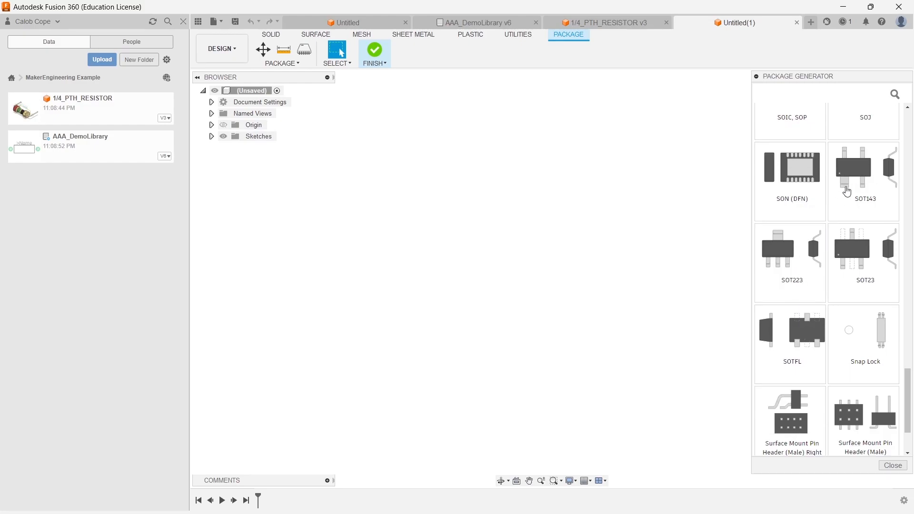
scroll(825, 224, "down", 1)
scroll(791, 257, "down", 2)
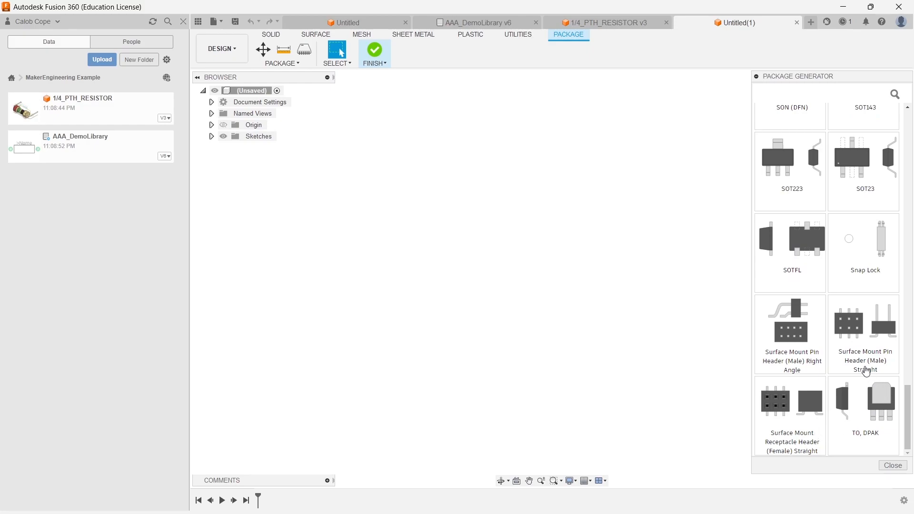
scroll(838, 285, "up", 4)
scroll(838, 286, "up", 20)
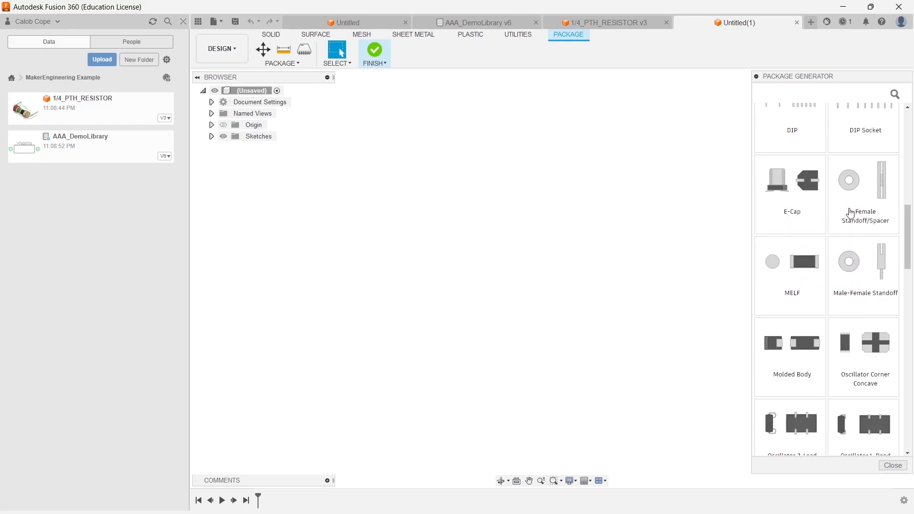
scroll(822, 203, "up", 5)
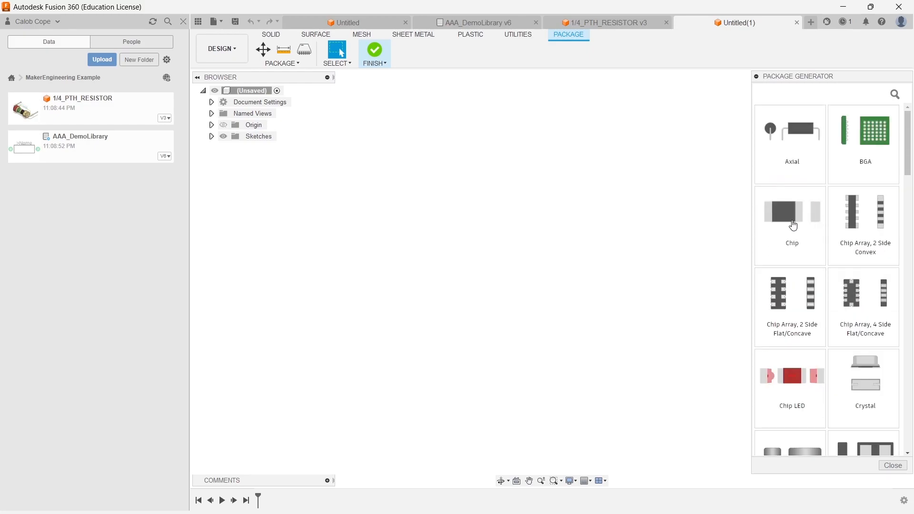
- Open the Chip package generator with the Resistor component family and Rectangle pad shape
left_click(792, 220)
left_click(866, 247)
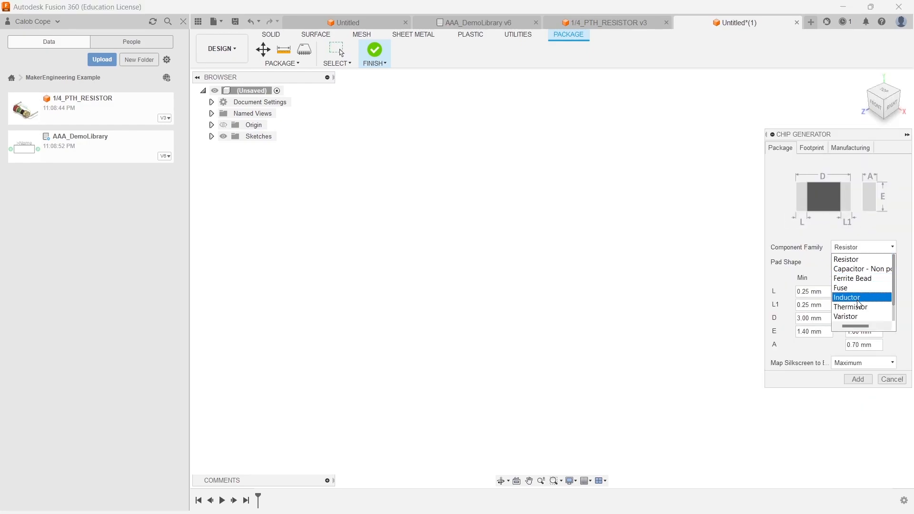
left_click(873, 246)
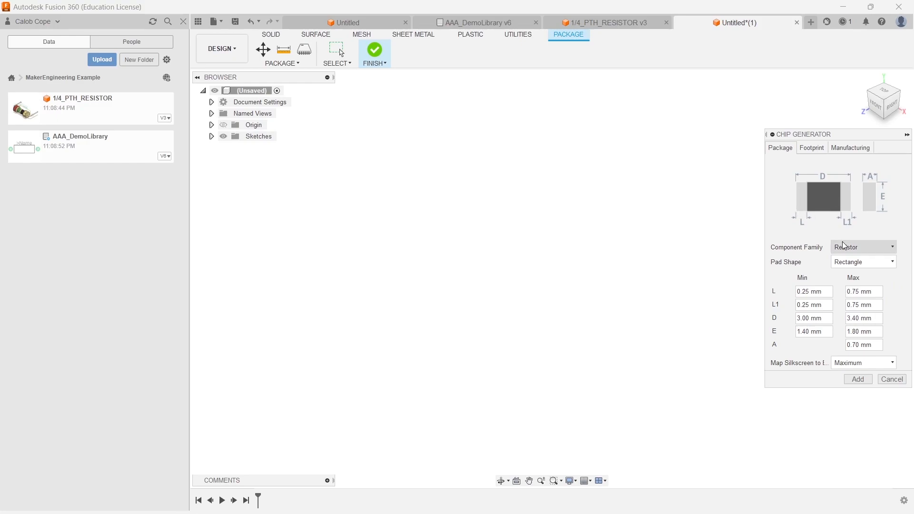
left_click(872, 262)
left_click(872, 261)
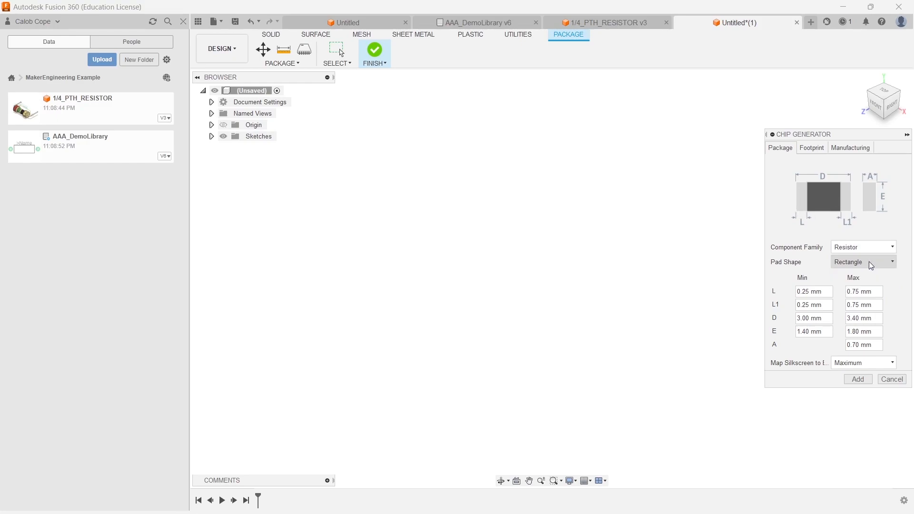
- Set both terminal lengths L and L1 to 0.1 mm minimum and 0.5 mm maximum
left_click_drag(825, 292, 777, 298)
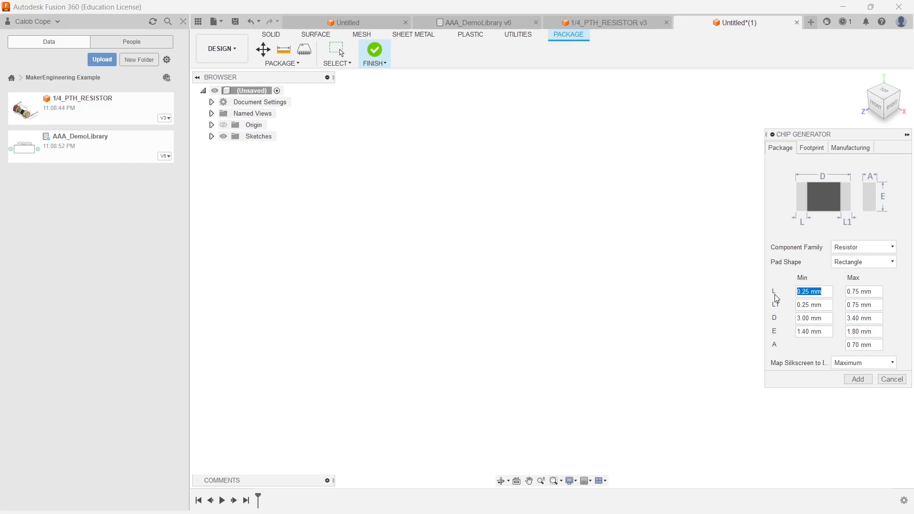
type("0.1")
left_click(875, 292)
type("0.")
key("Tab")
type("0")
left_click_drag(879, 306, 823, 306)
type("0")
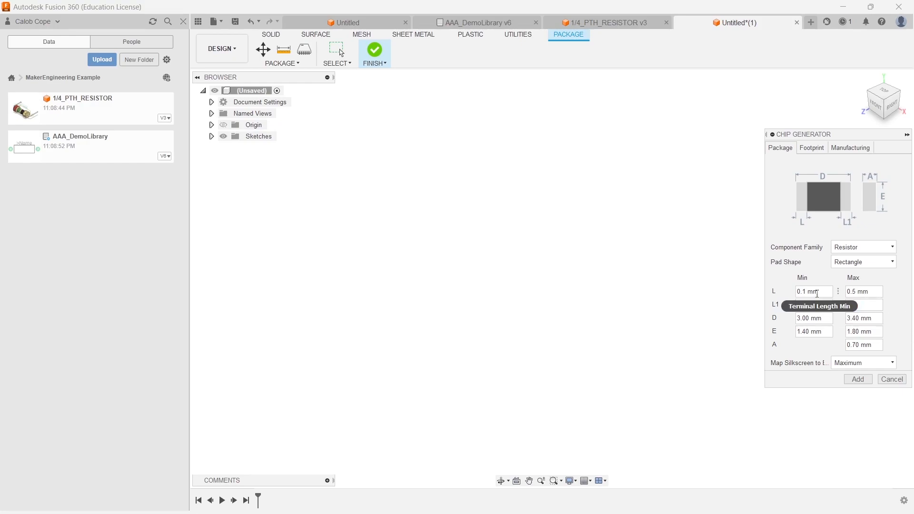
type(".5")
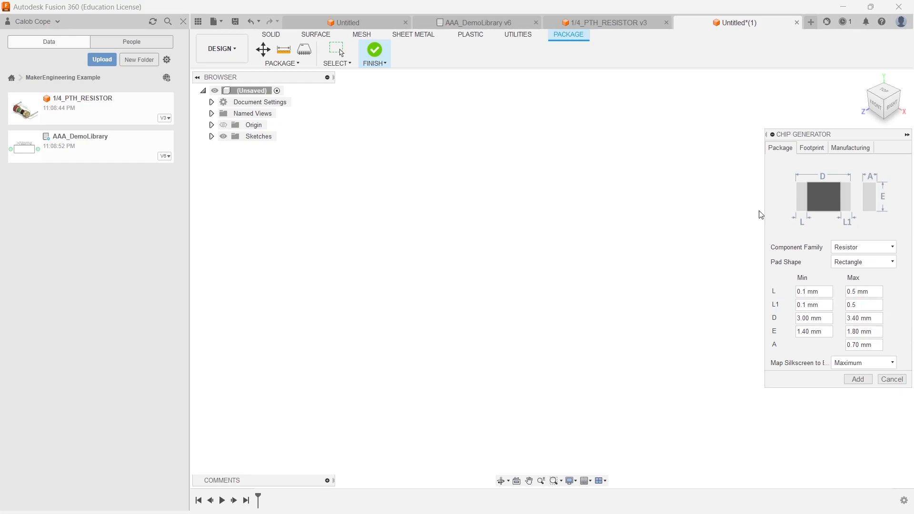
- Set the body length to 1.4–1.7 mm, width to 0.65–0.95 mm and maximum height to 0.6 mm
key("Tab")
type("1")
left_click(852, 318)
type("1")
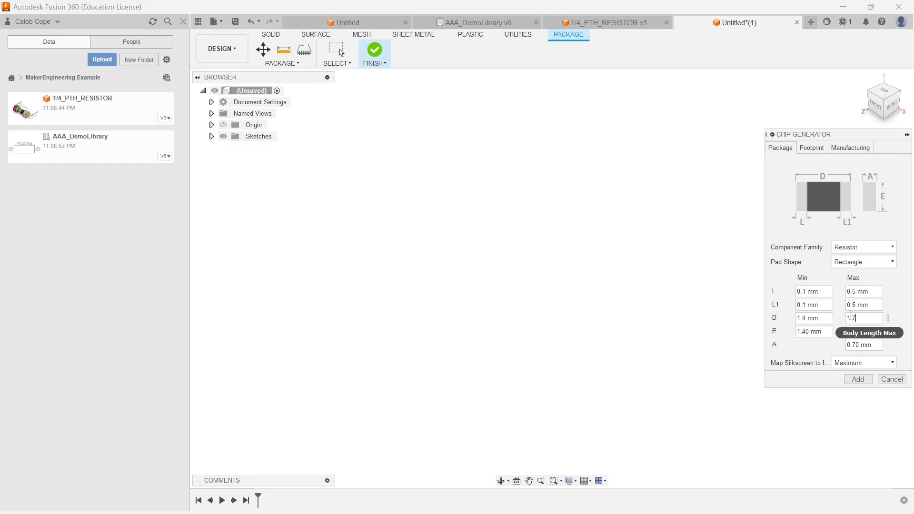
left_click_drag(825, 332, 792, 333)
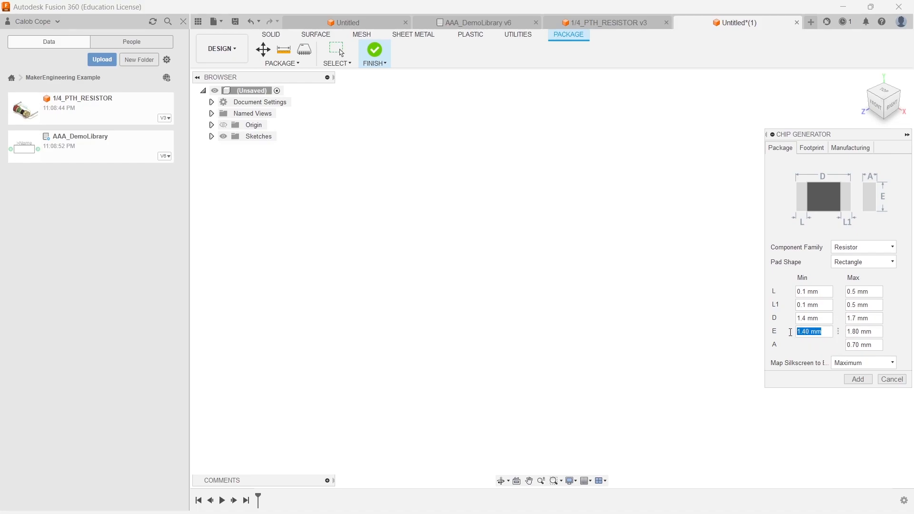
type("0.65")
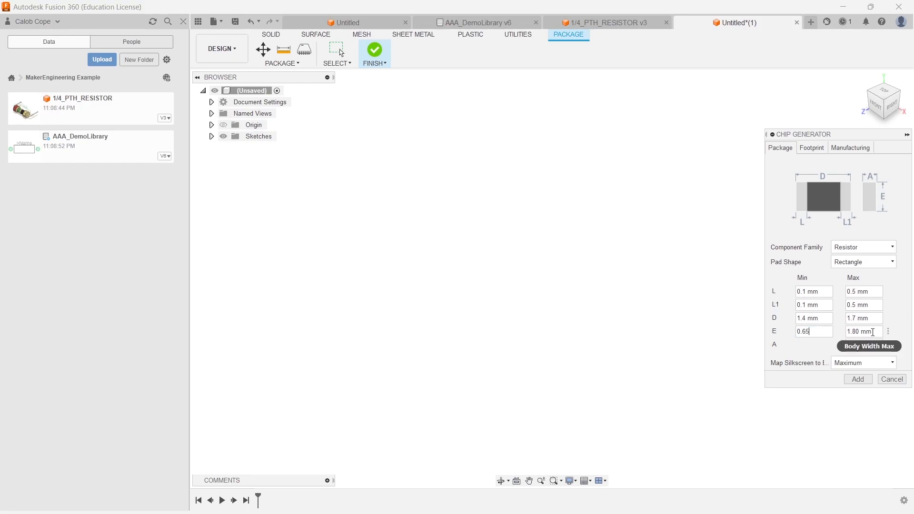
key("Tab")
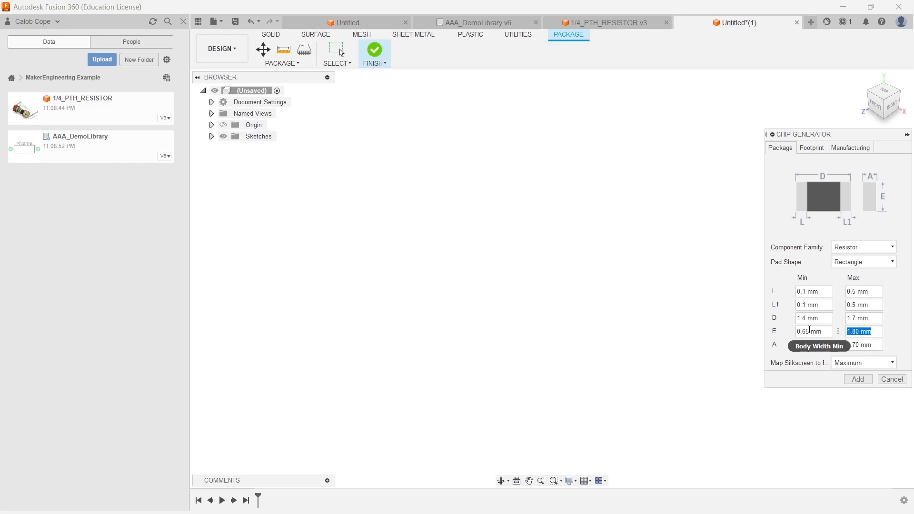
type("0.95")
left_click_drag(878, 346, 852, 348)
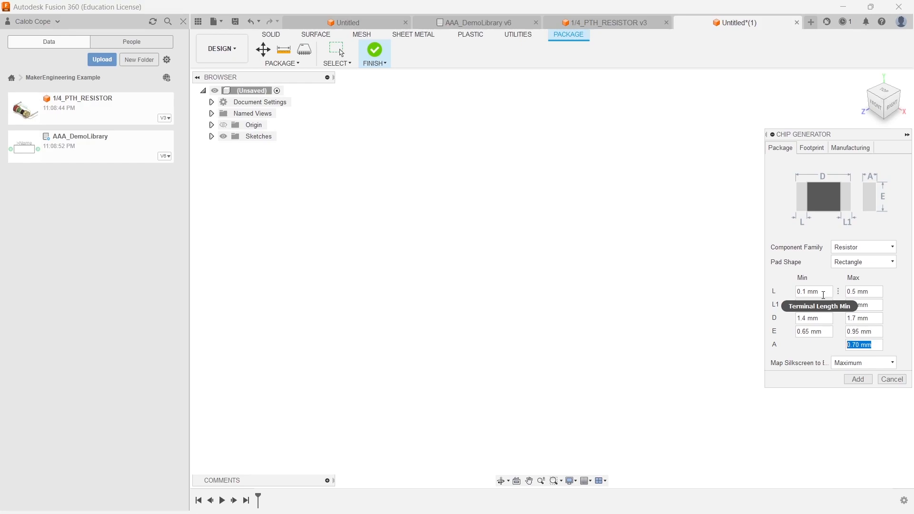
type("0.6")
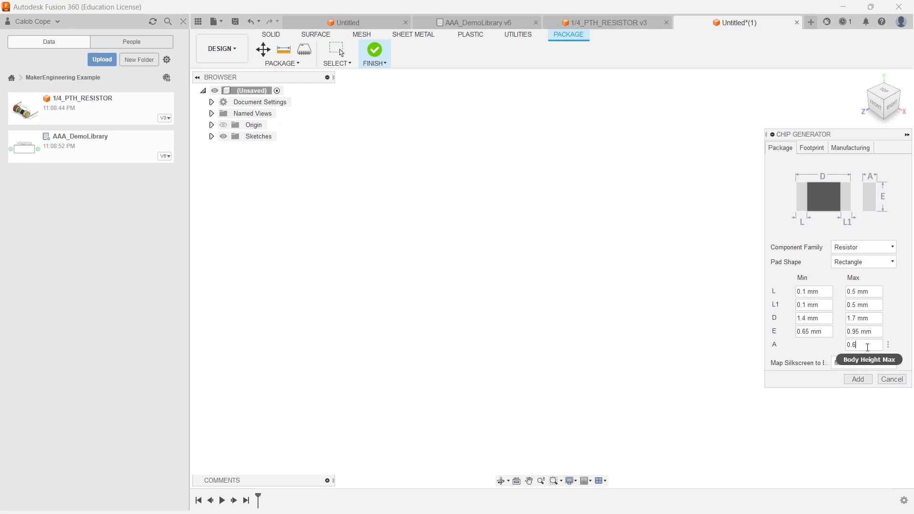
- Review the body length options and the generator's Footprint and Manufacturing settings
left_click(873, 323)
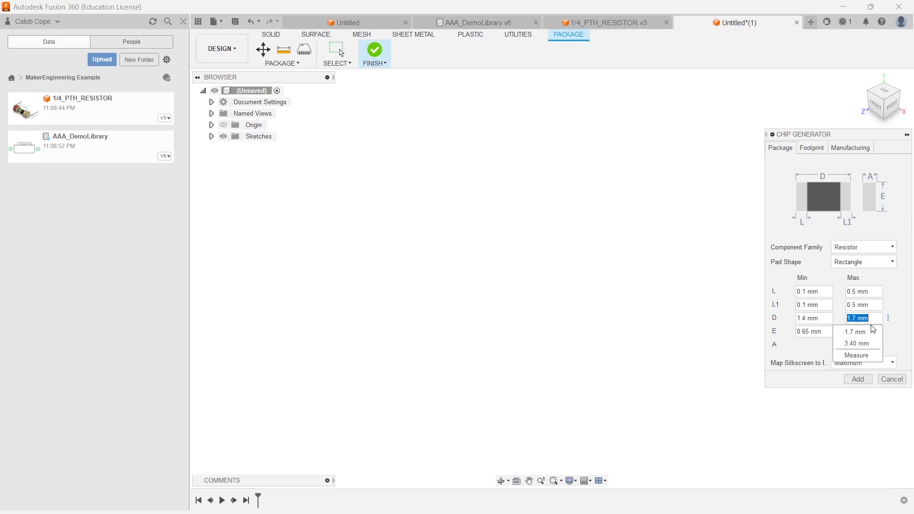
left_click(907, 286)
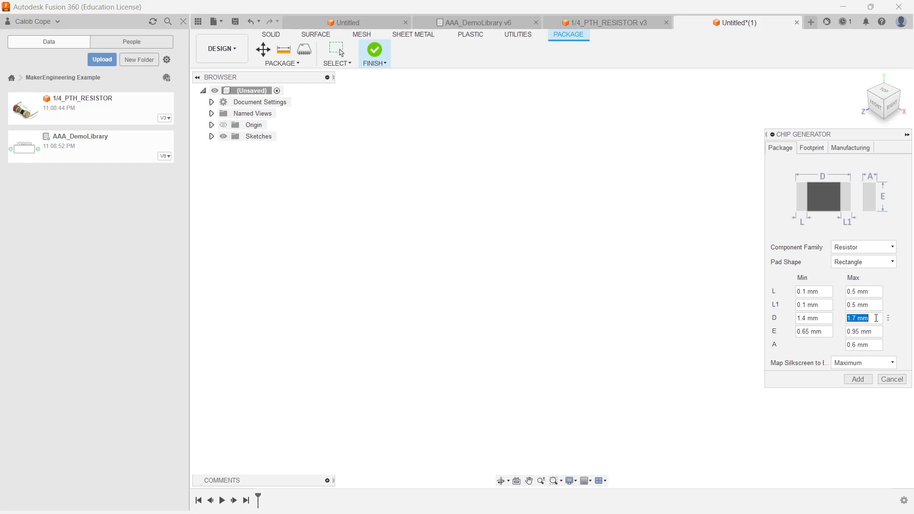
left_click(873, 333)
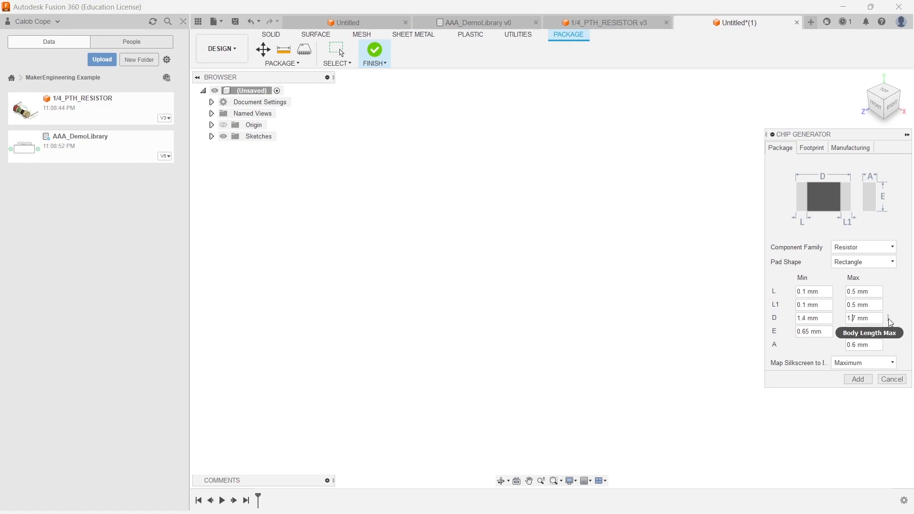
left_click(889, 319)
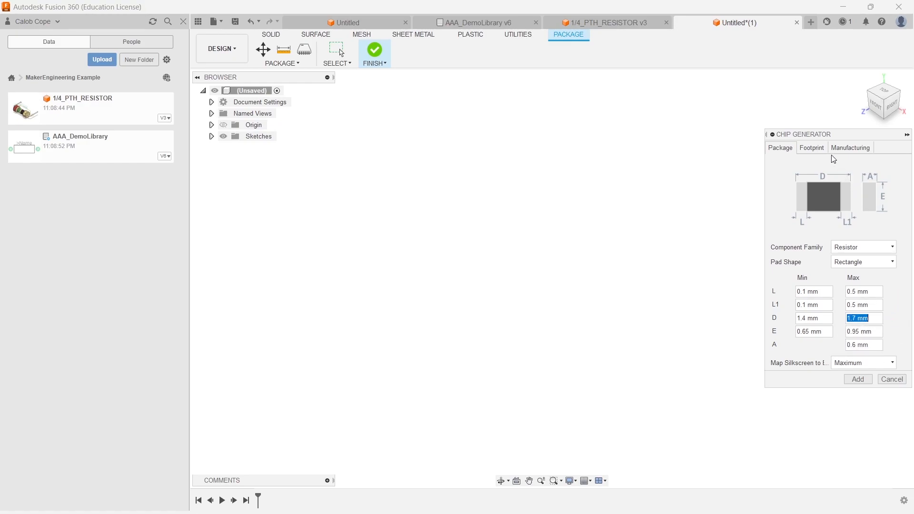
left_click(811, 148)
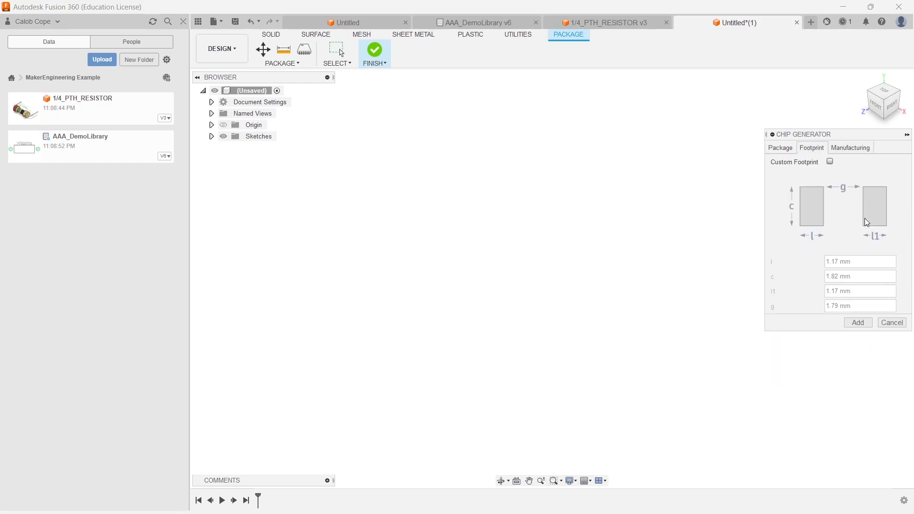
left_click(856, 147)
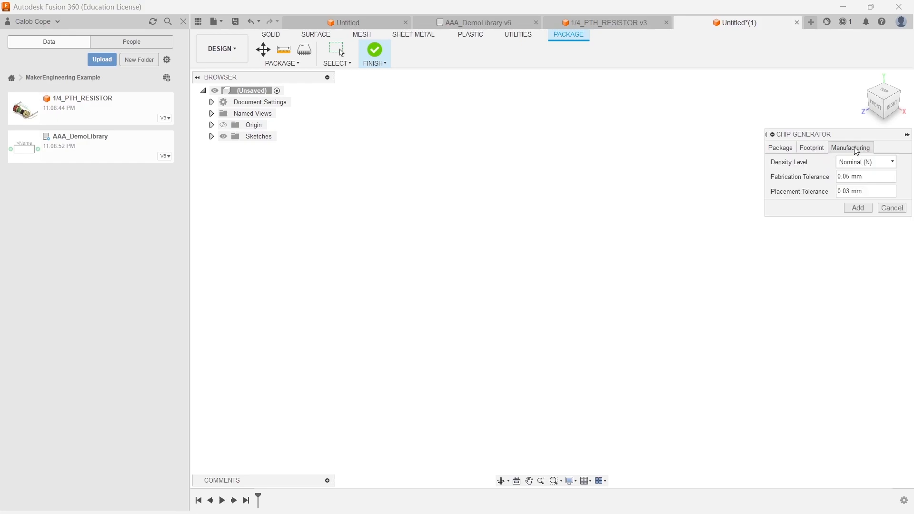
left_click(788, 149)
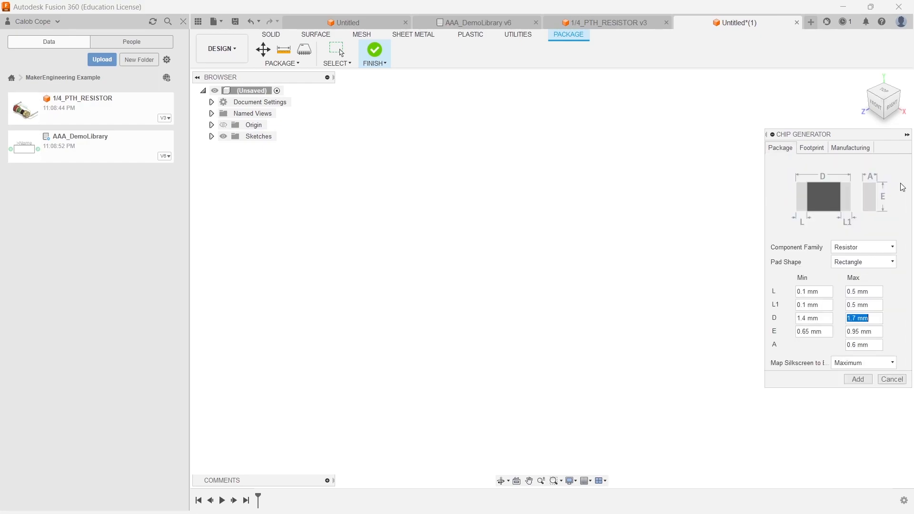
- Add the generated chip resistor package to the design
left_click(863, 381)
key("Return")
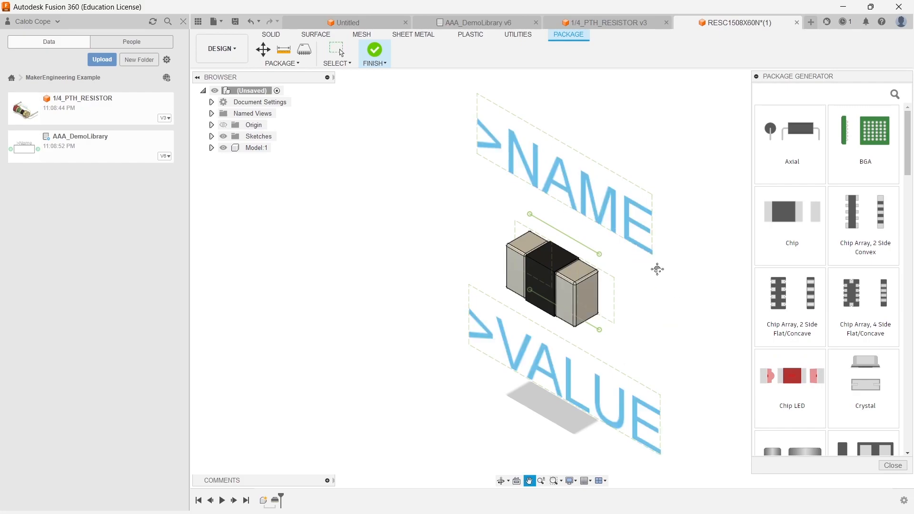
- Save the generated chip resistor package as R0603
middle_click_drag(658, 267, 588, 270)
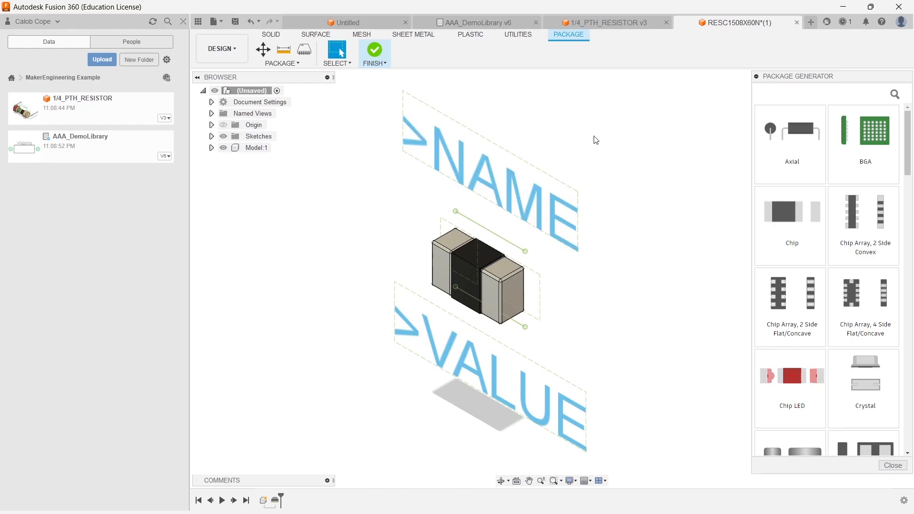
key("ctrl+s")
type("R0603")
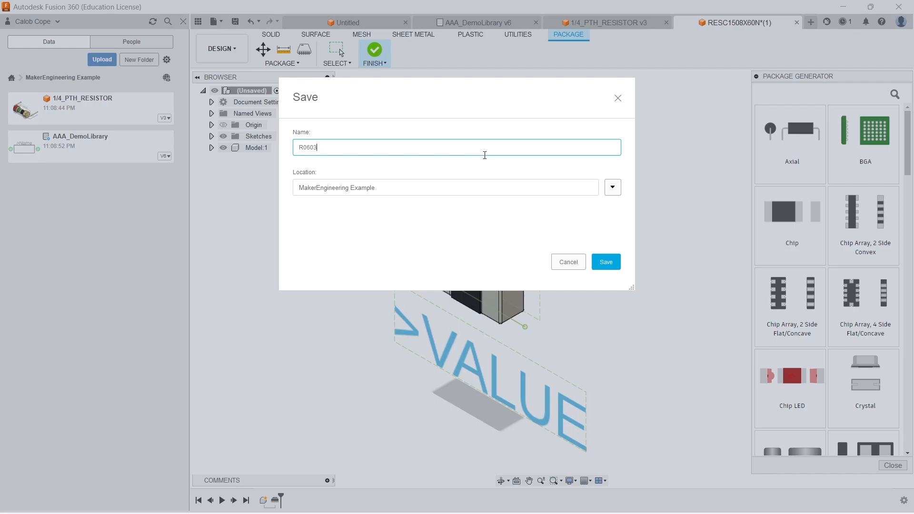
key("Return")
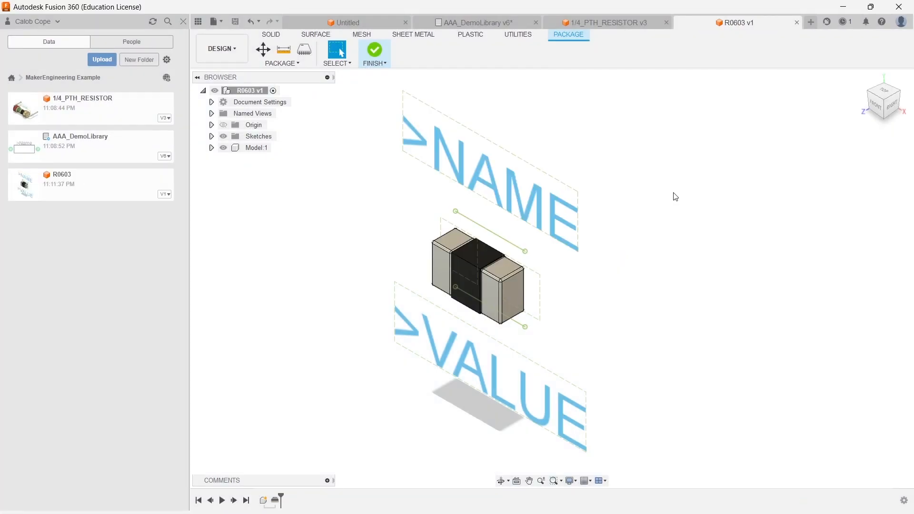
- Switch to the AAA_DemoLibrary library and save a new version of it
left_click(483, 22)
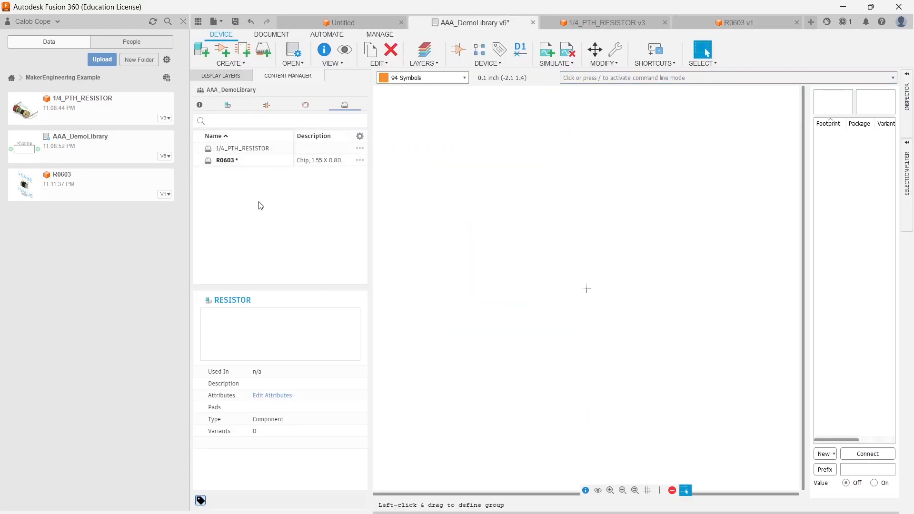
key("ctrl+s")
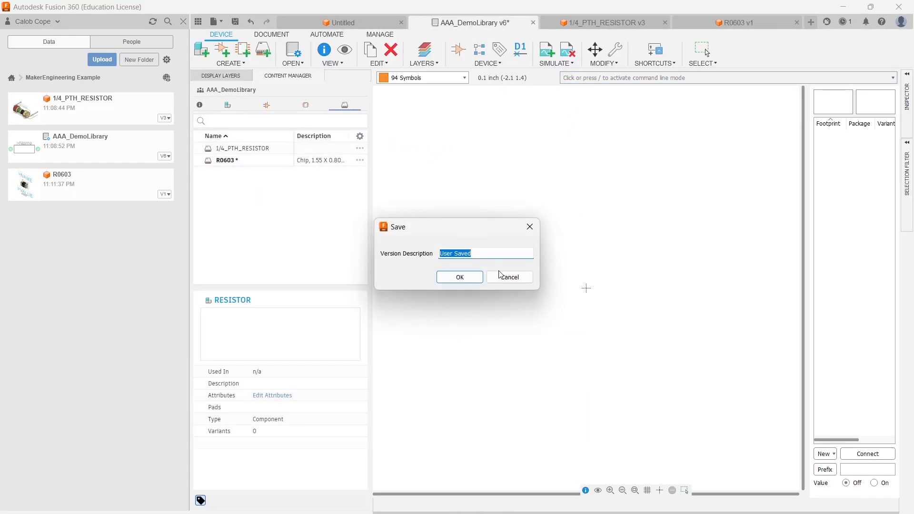
left_click(464, 276)
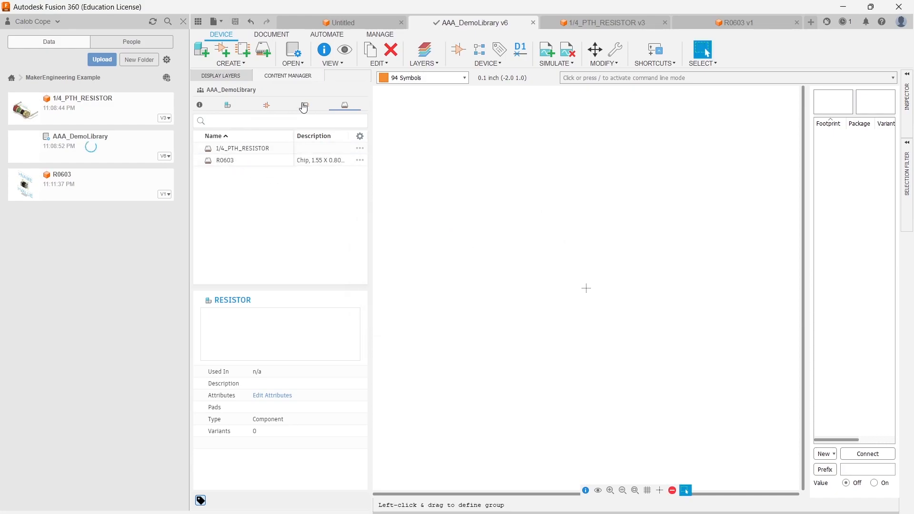
- Open the RESISTOR device and place the RESISTOR symbol at the origin
left_click(229, 106)
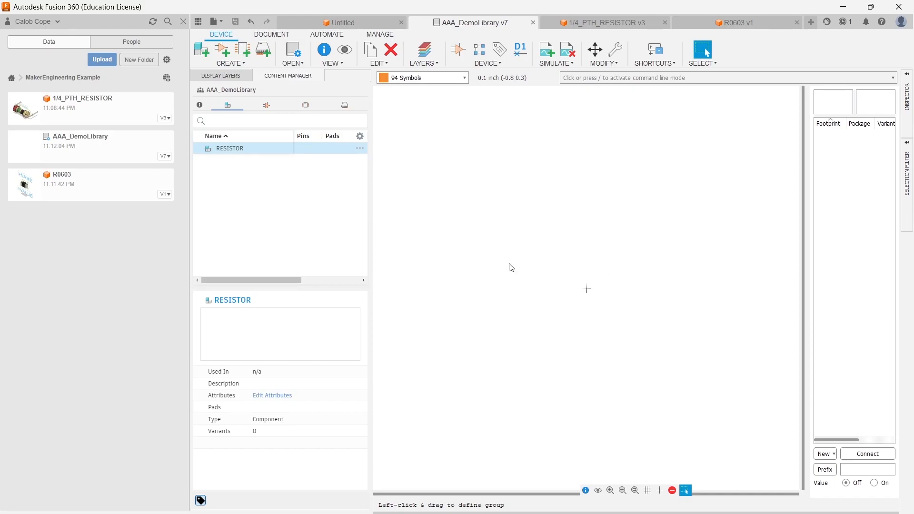
left_click(465, 50)
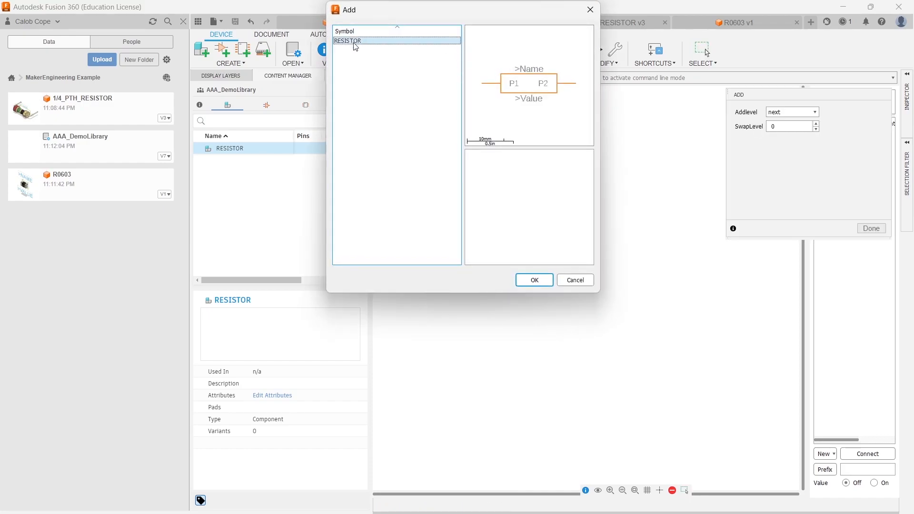
double_click(353, 41)
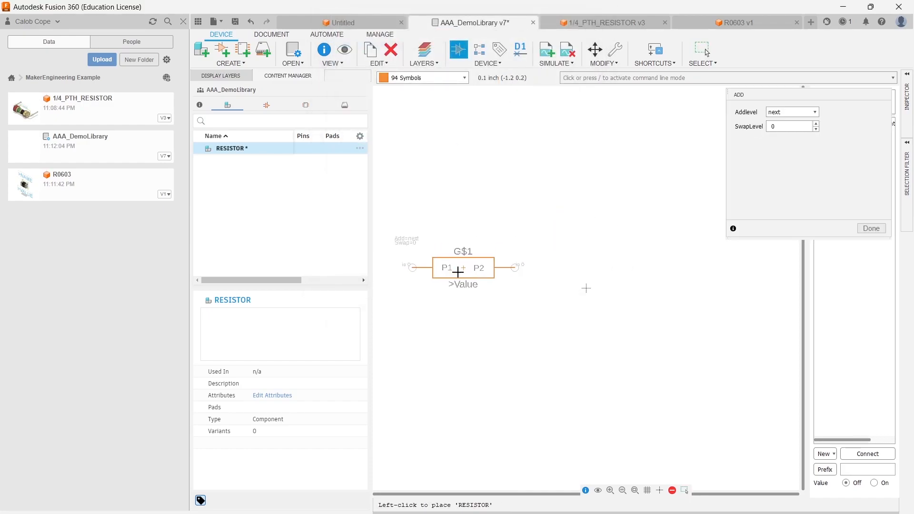
left_click(586, 288)
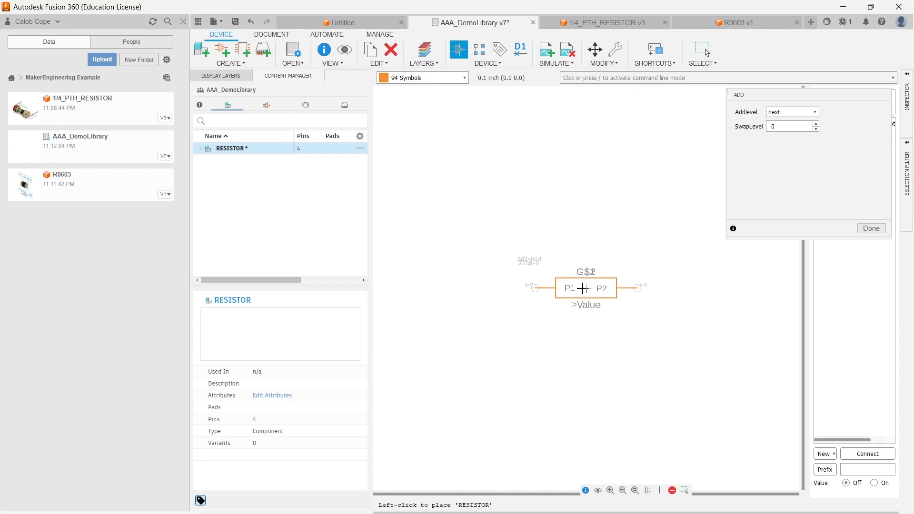
left_click(872, 228)
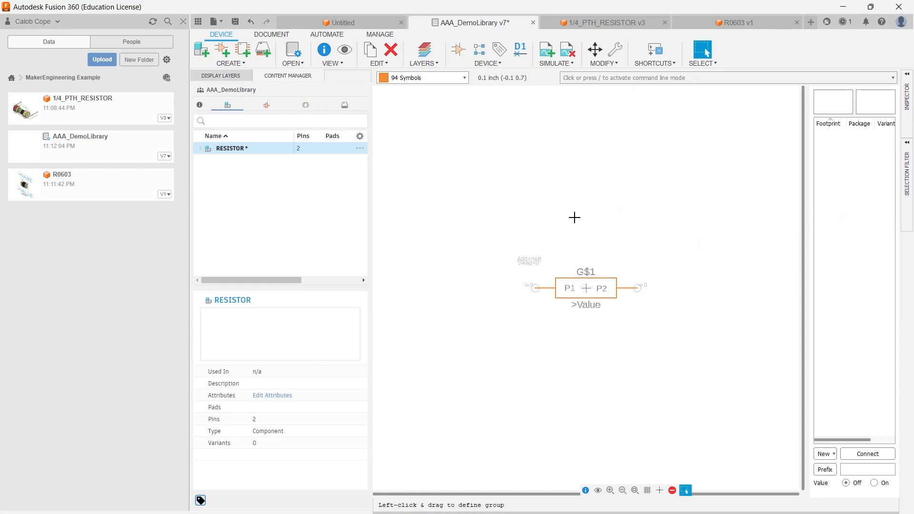
- Rename the symbol's gate to R$1 in its properties
middle_click_drag(668, 283, 615, 280)
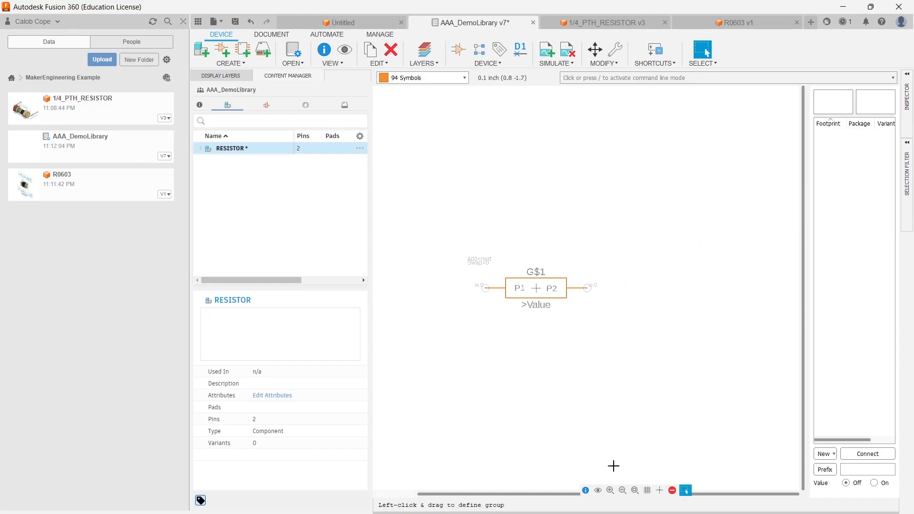
left_click(586, 493)
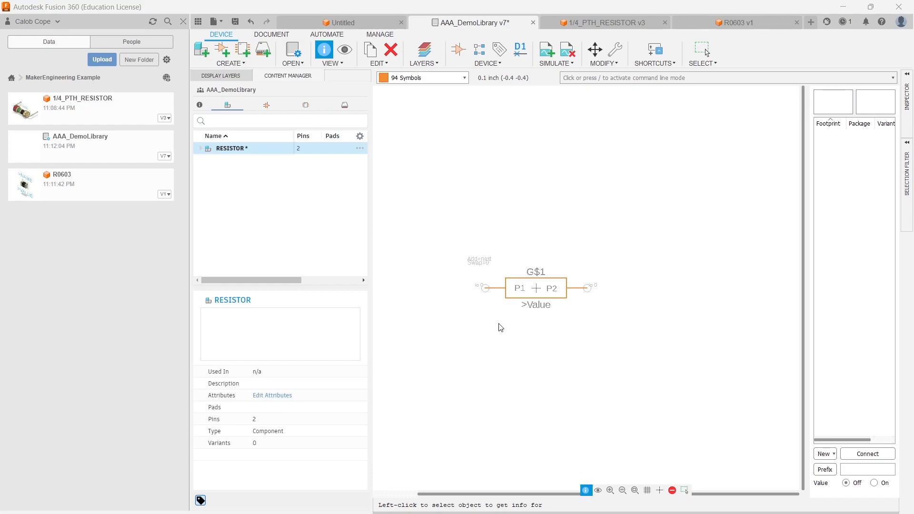
left_click(540, 294)
left_click_drag(374, 253, 329, 247)
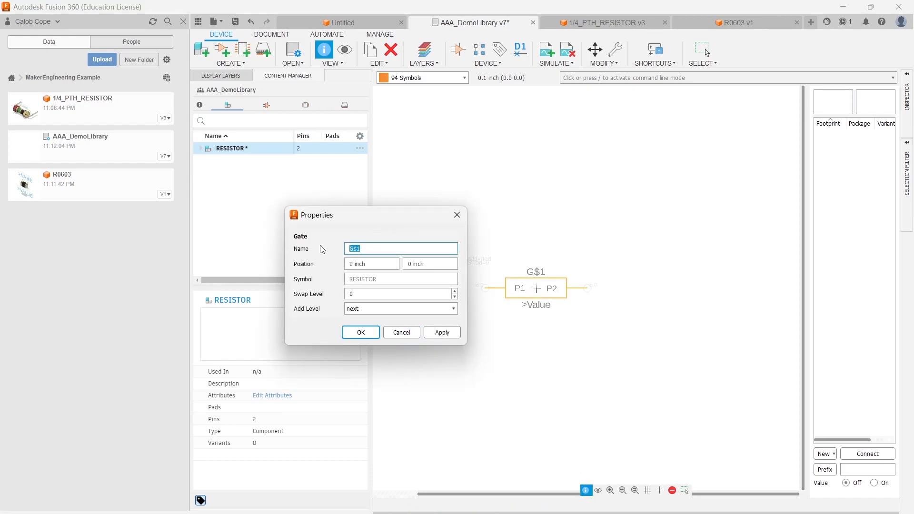
type("R")
key("Return")
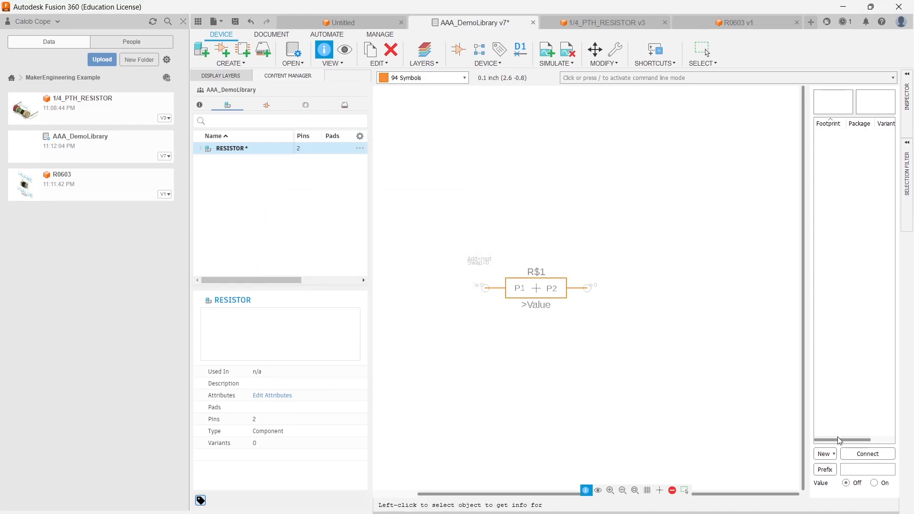
- Add a local package variant named 1/4W_PTH using the 1/4_PTH_RESISTOR package
left_click(835, 455)
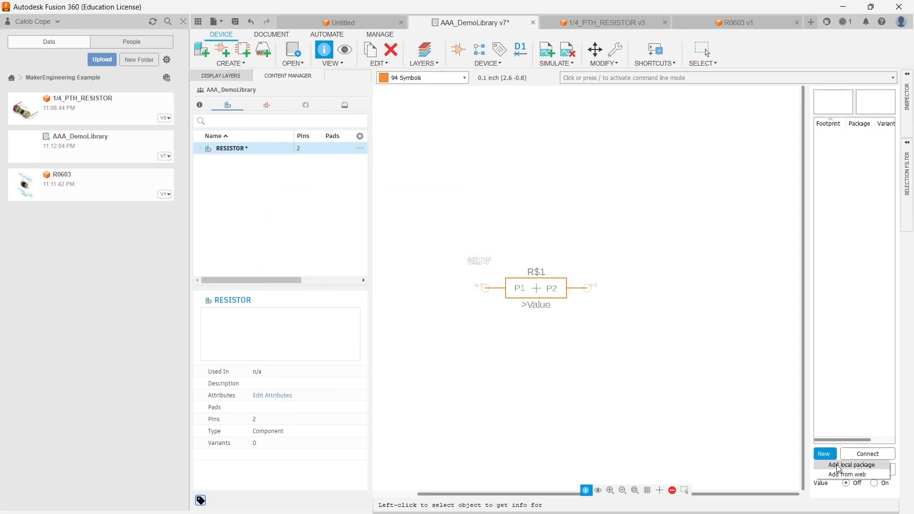
left_click(839, 466)
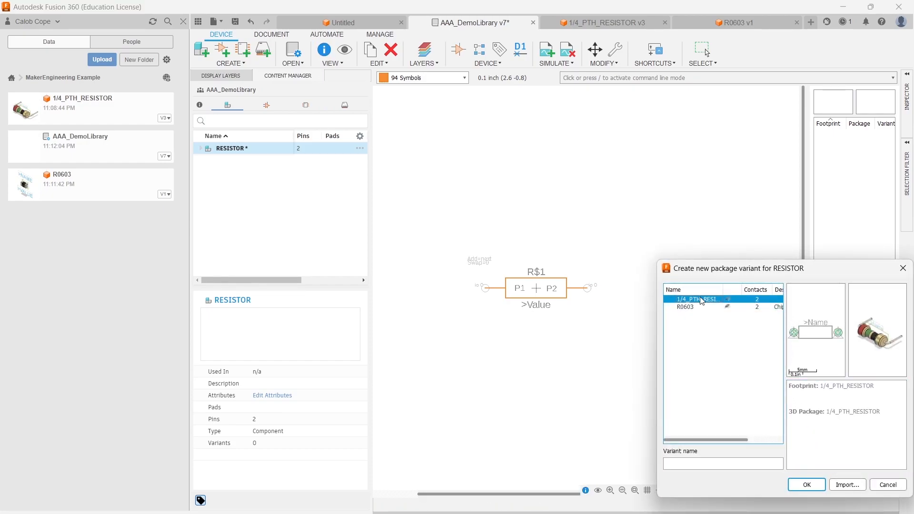
left_click(733, 464)
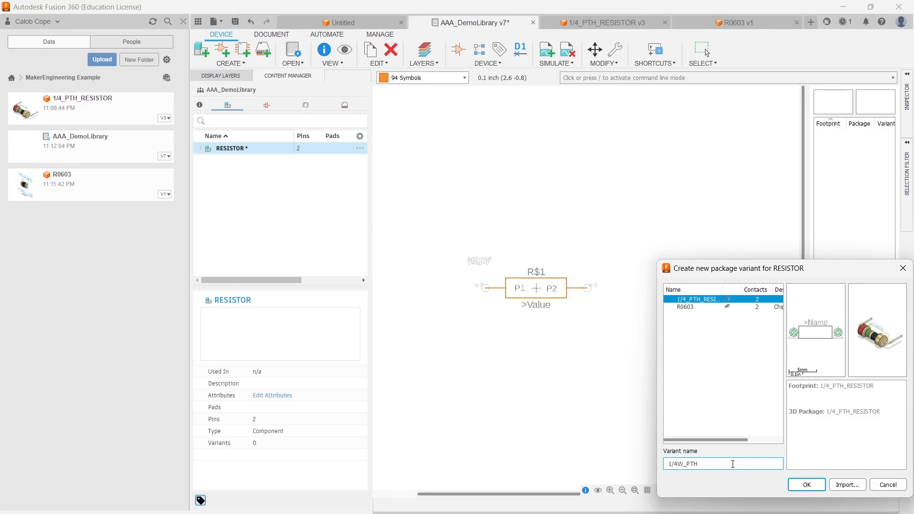
left_click(807, 485)
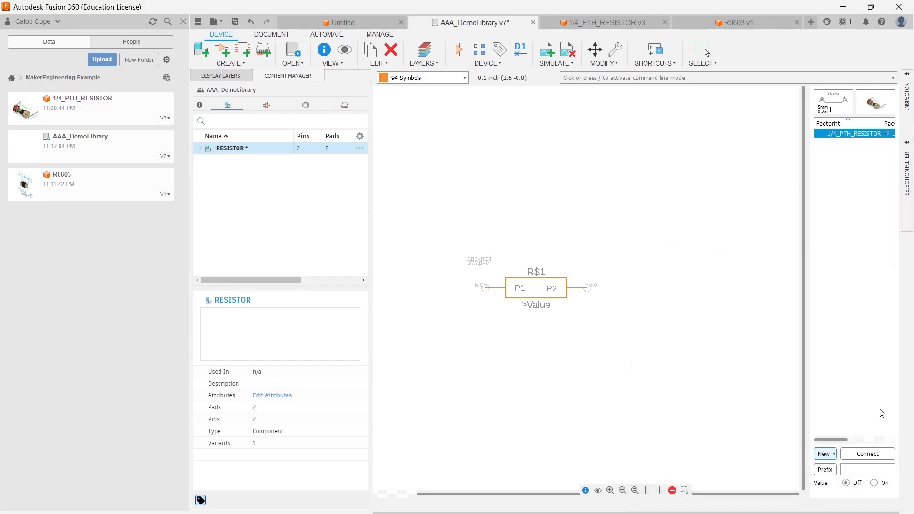
- Connect pins R$1.P1 and R$1.P2 to pads P$1 and P$2 for the 1/4W_PTH variant, and turn Value on
left_click(868, 454)
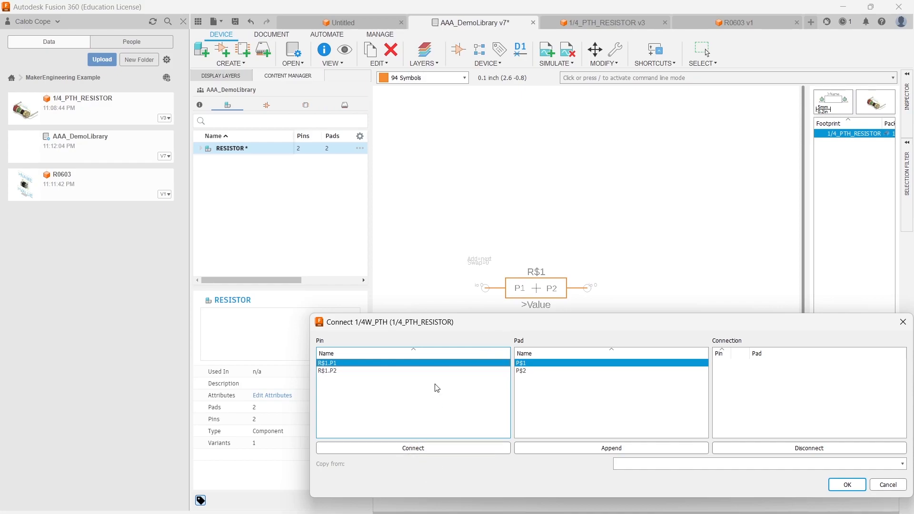
left_click(405, 448)
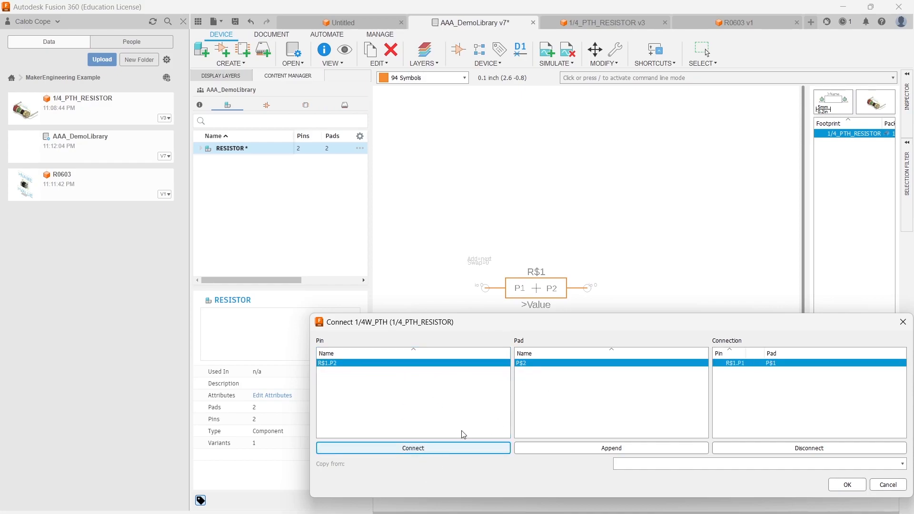
left_click(431, 450)
left_click_drag(512, 327, 417, 204)
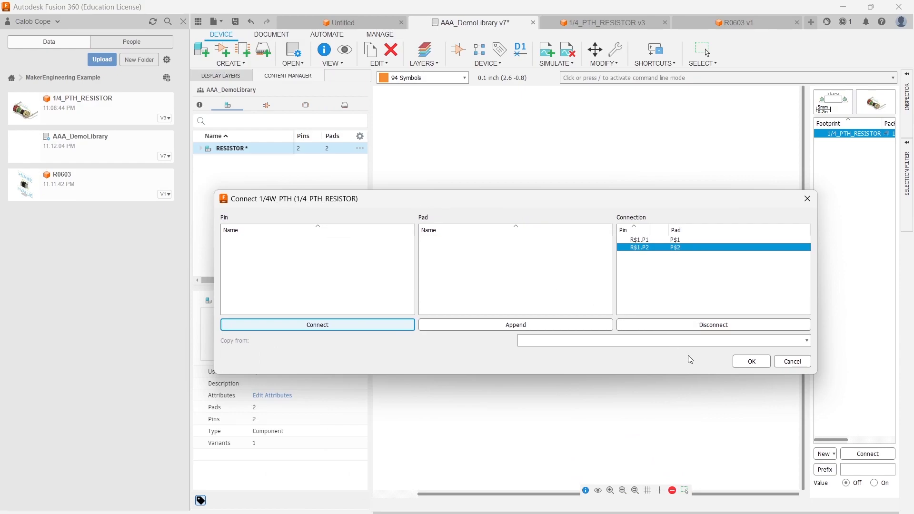
left_click(752, 361)
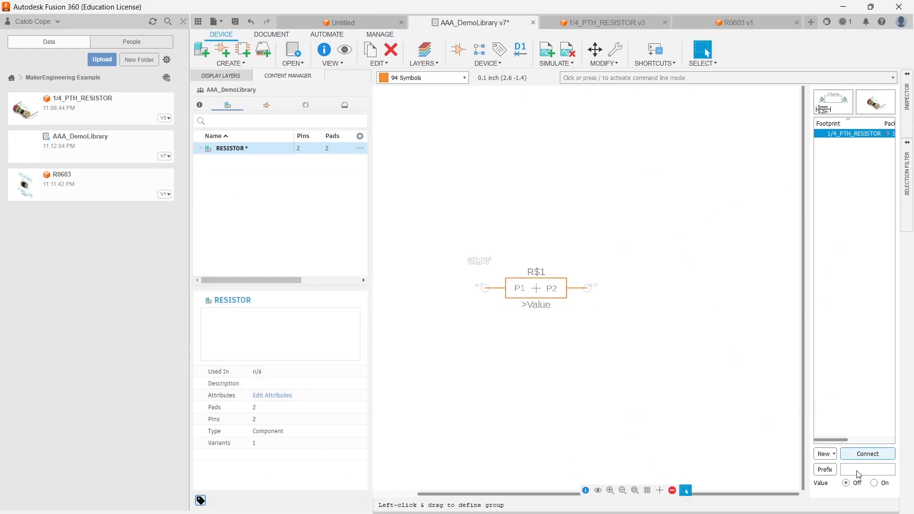
left_click(876, 483)
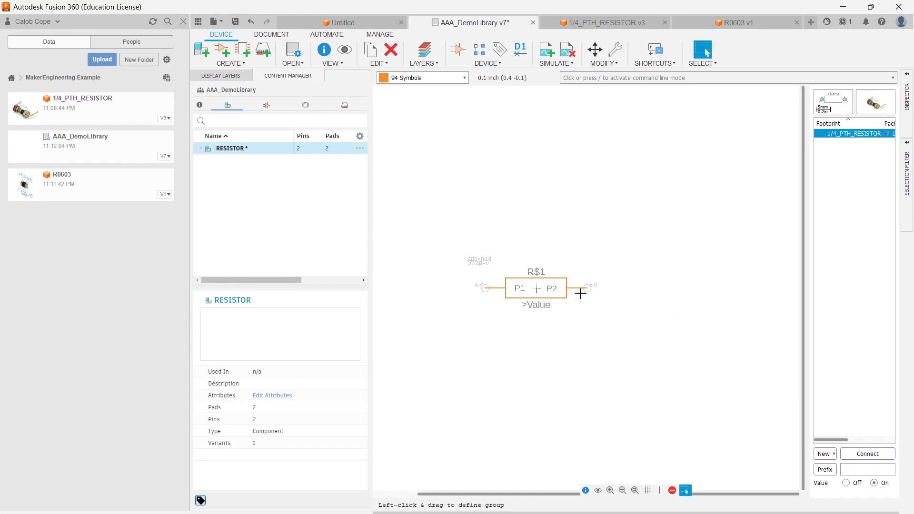
- Add a second local package variant named R0603 using the R0603 package
left_click(828, 454)
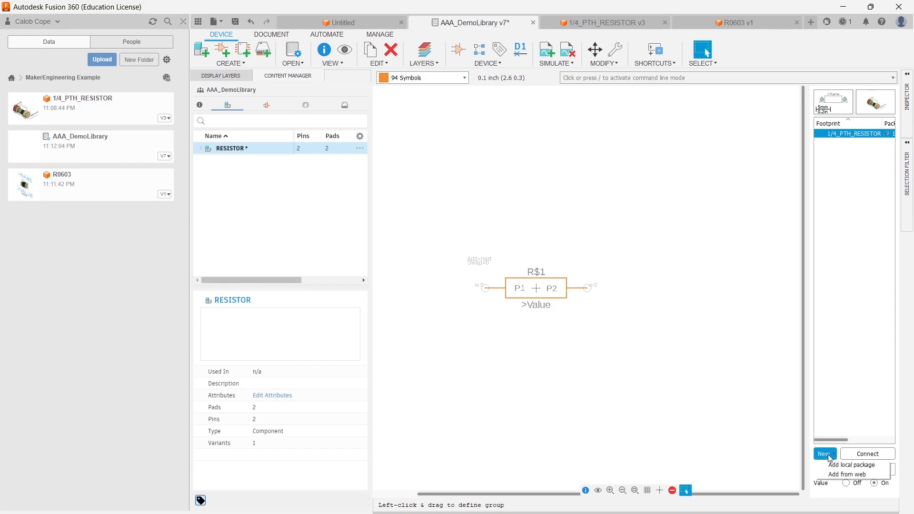
left_click(843, 466)
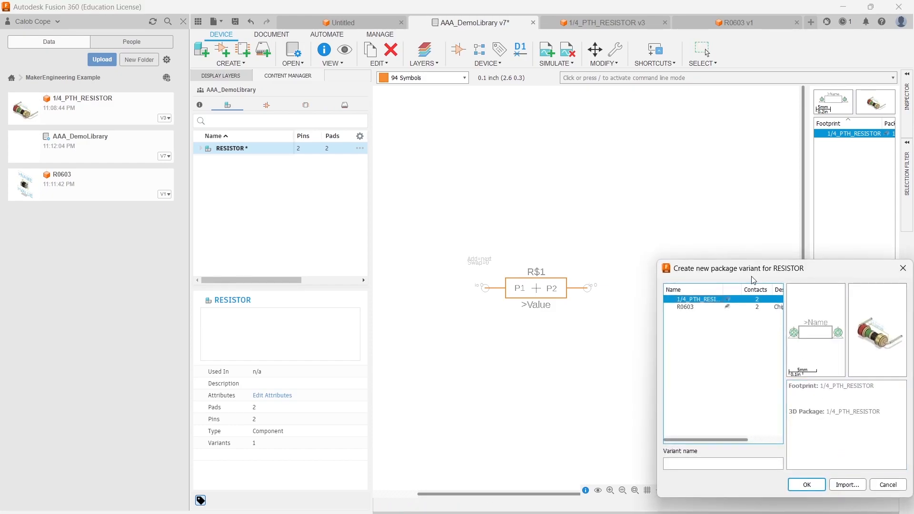
left_click(558, 262)
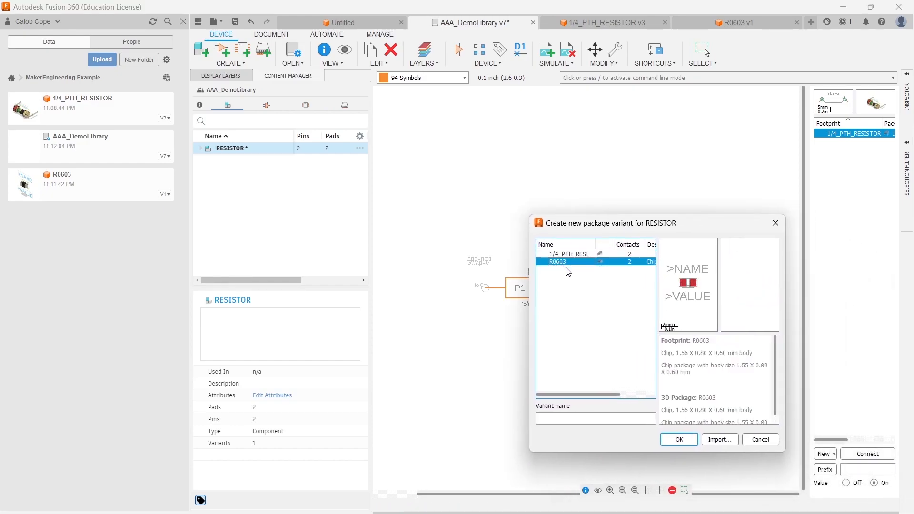
left_click(572, 416)
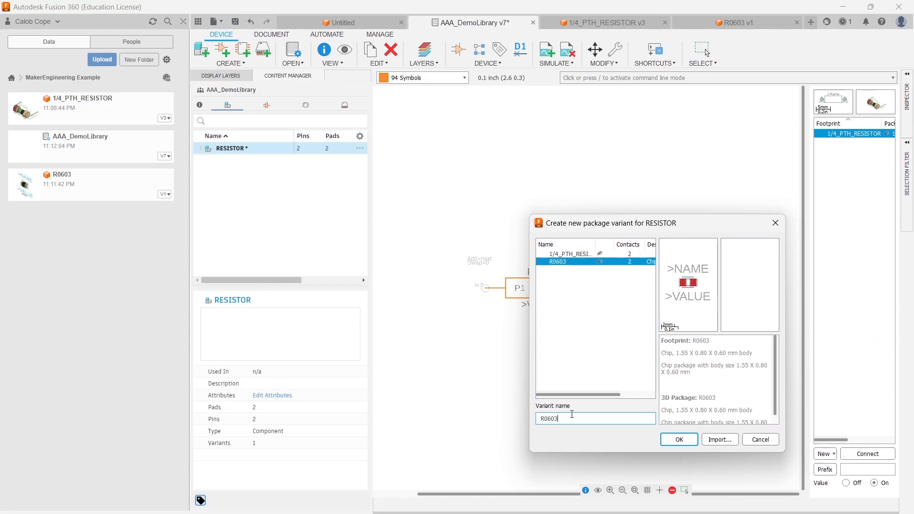
left_click(680, 440)
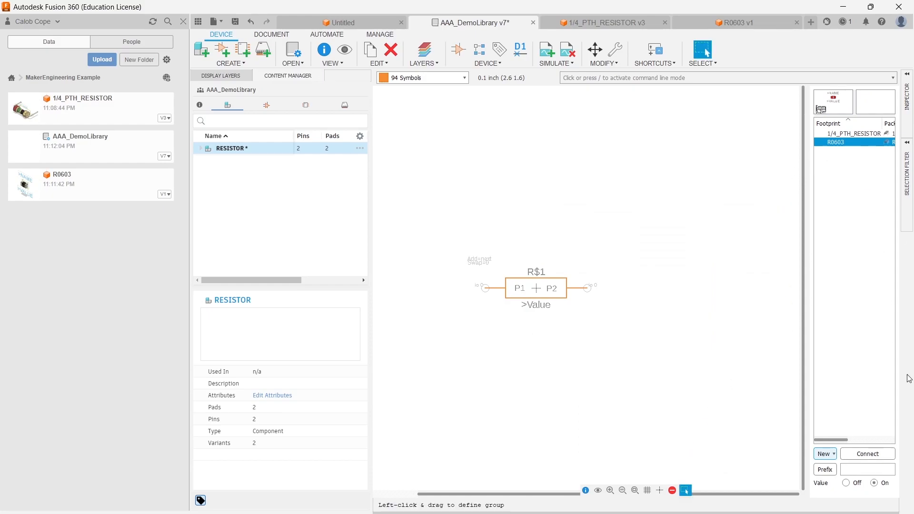
- Connect pins R$1.P1 and R$1.P2 to pads 1 and 2 for the R0603 variant
left_click(868, 454)
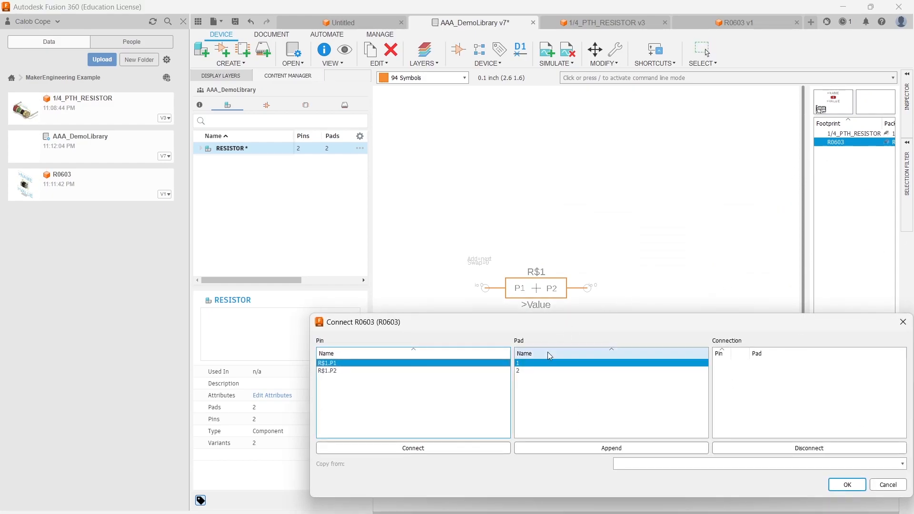
left_click(414, 449)
left_click(414, 448)
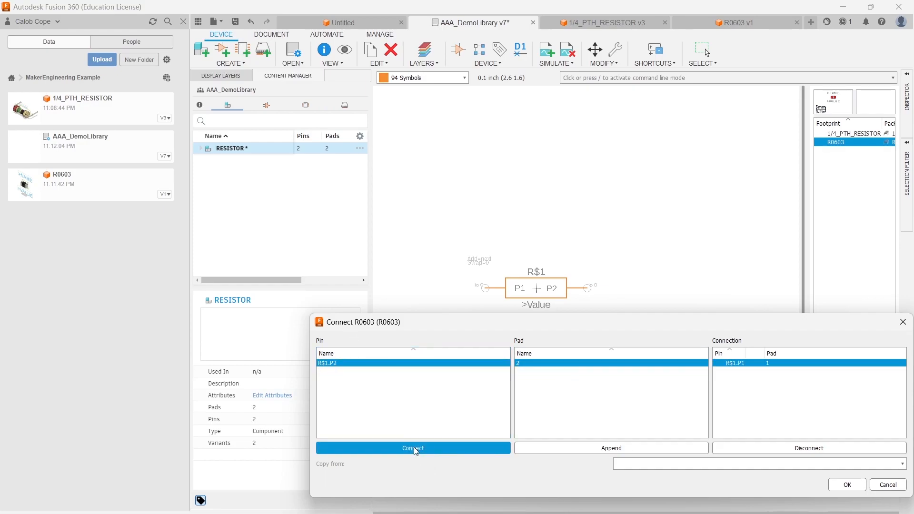
left_click(846, 486)
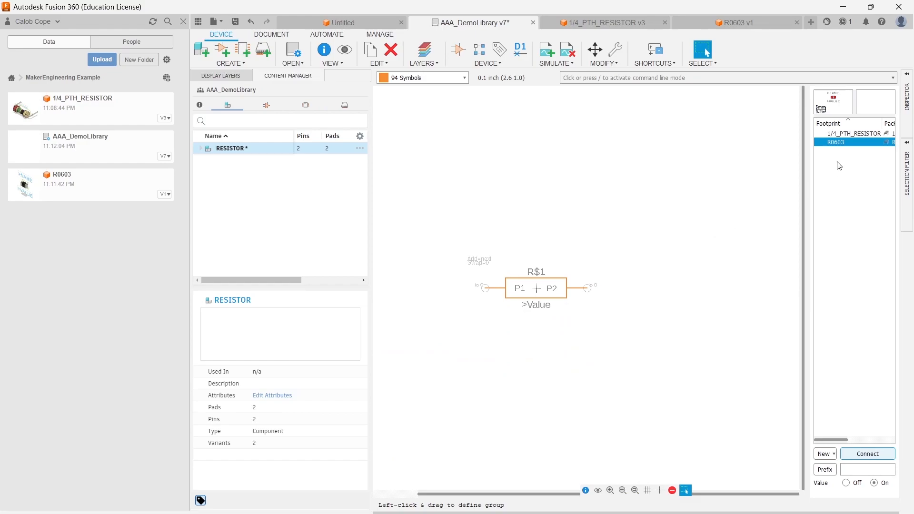
- Save a new version of the library with the default description
key("ctrl+s")
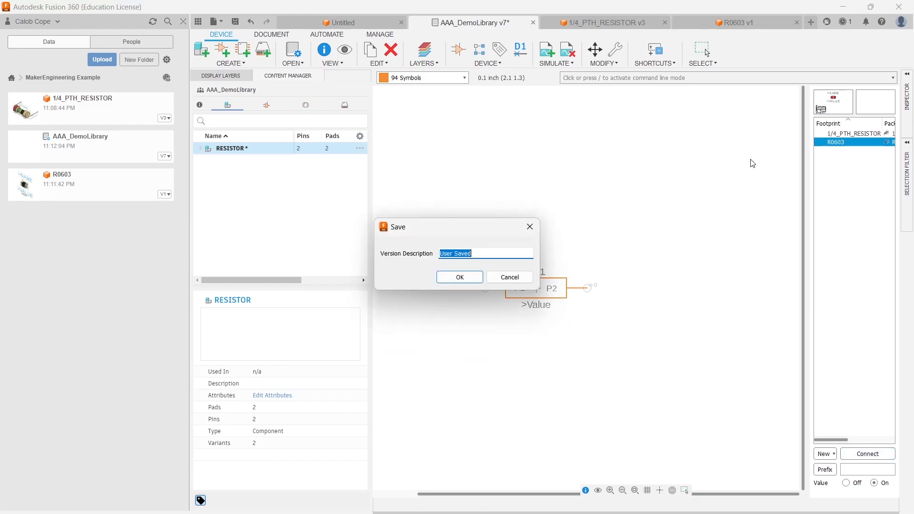
key("Return")
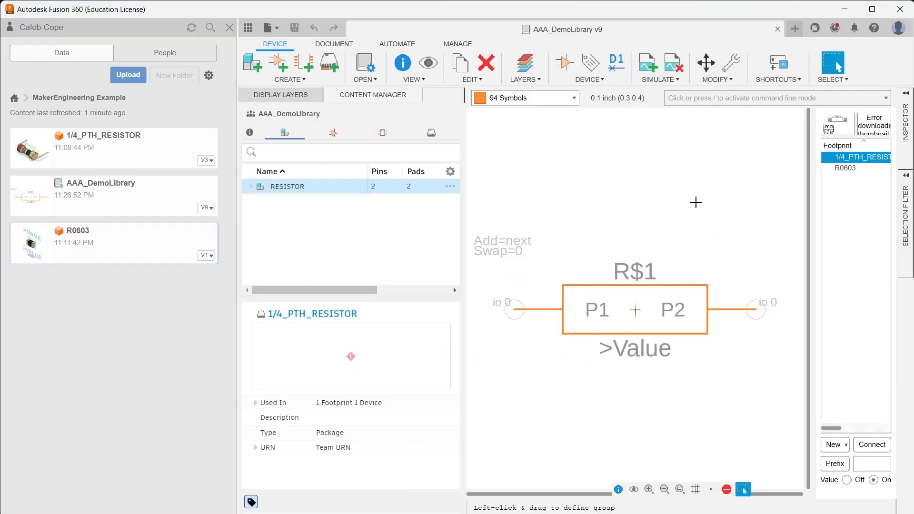
- Create a new electronics design and open a new schematic in it
left_click(275, 32)
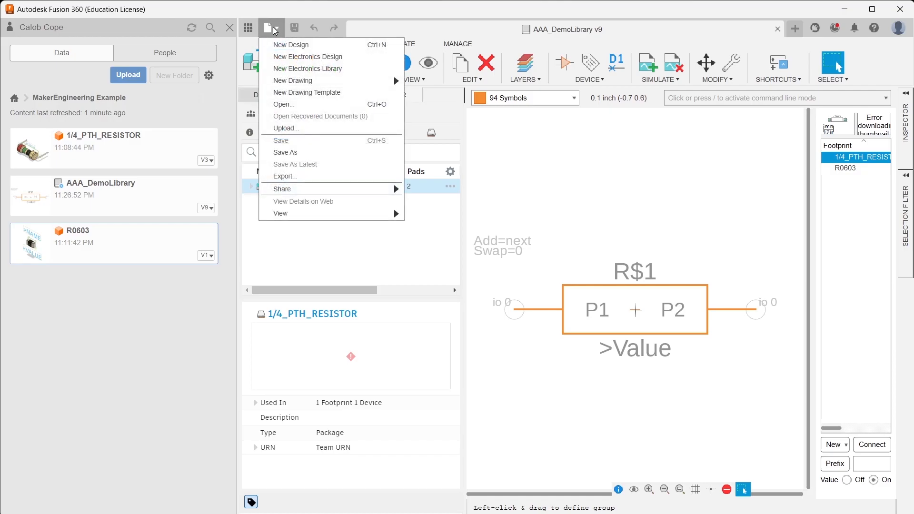
left_click(364, 57)
left_click(253, 63)
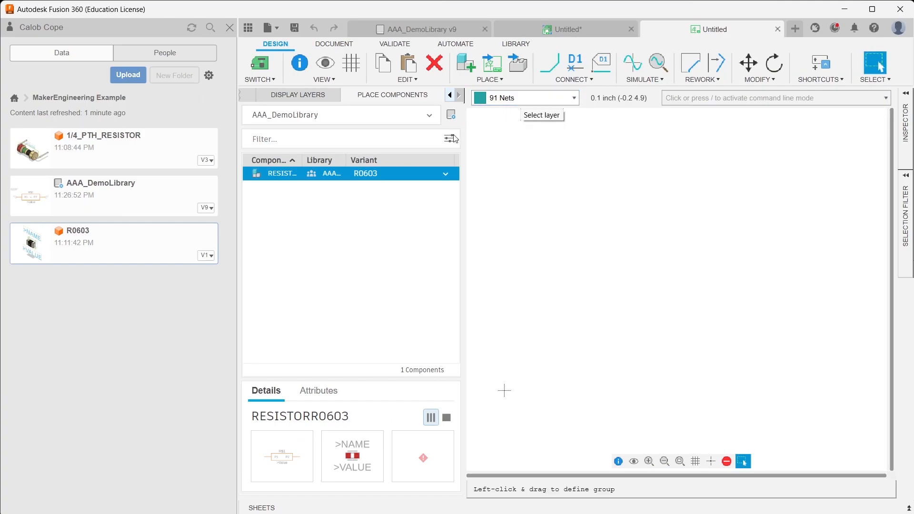
- Choose AAA_DemoLibrary and place a RESISTOR with the 1/4W_PTH variant on the schematic
left_click(361, 116)
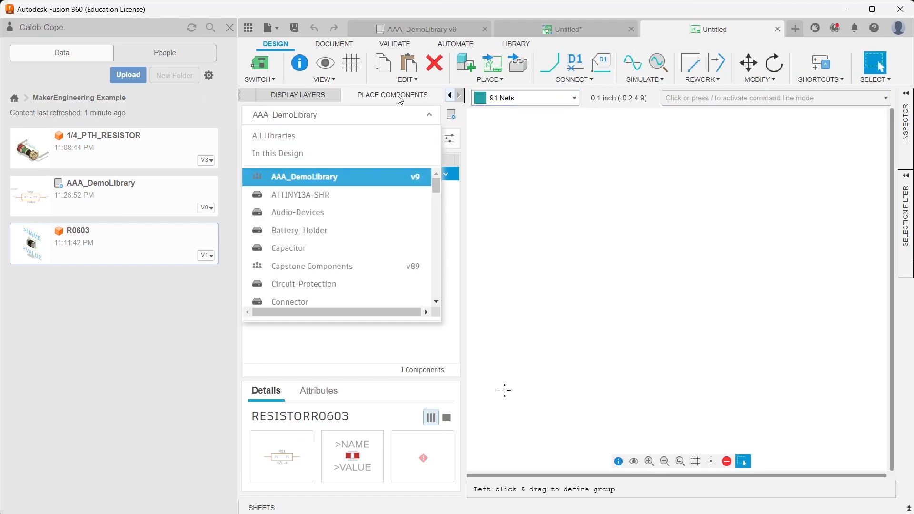
left_click(329, 177)
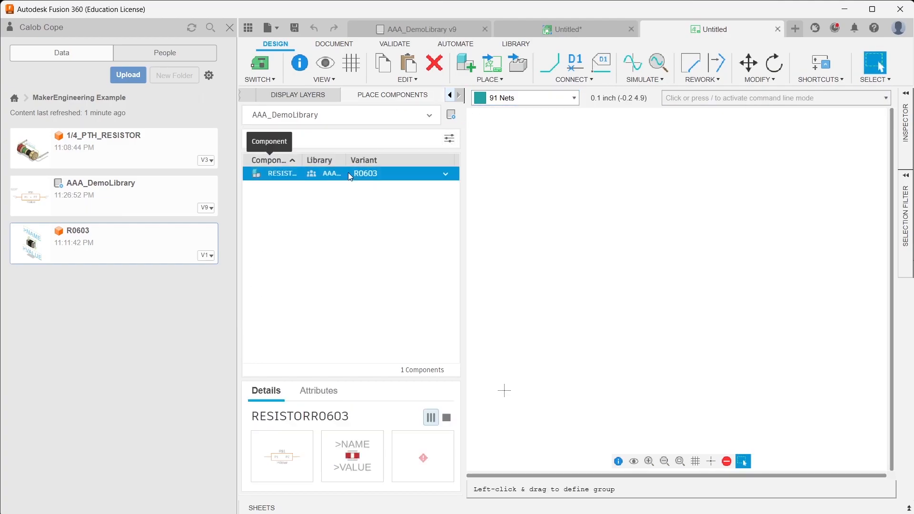
left_click(448, 174)
left_click(449, 174)
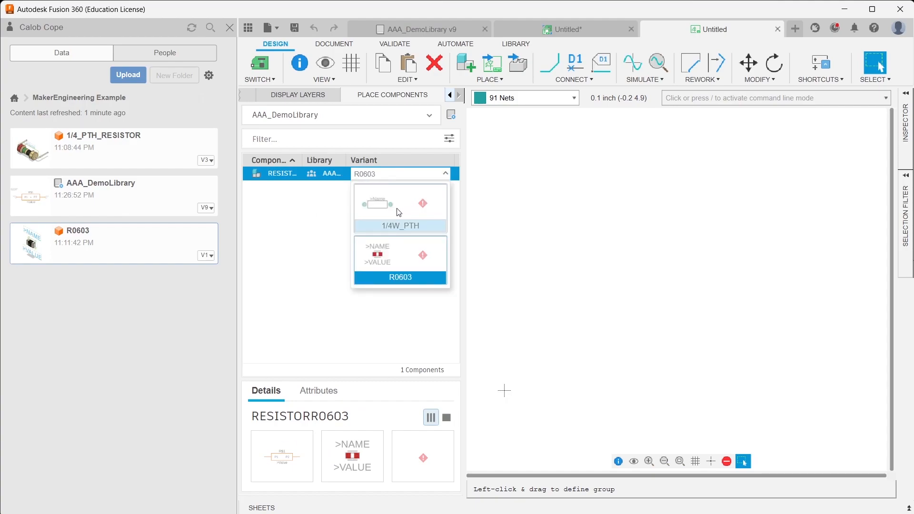
left_click(399, 212)
left_click_drag(285, 178, 527, 198)
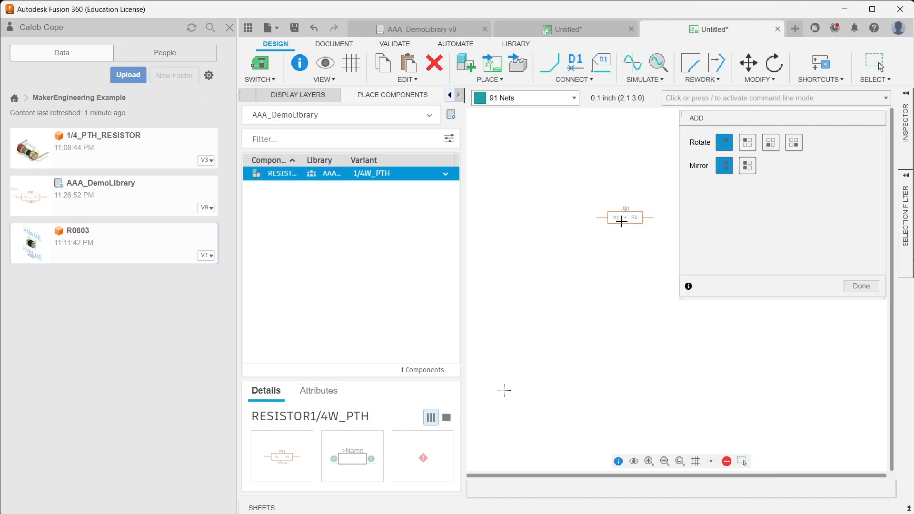
left_click(505, 356)
- Switch the RESISTOR variant to R0603 and place a second resistor just below the first
left_click(446, 174)
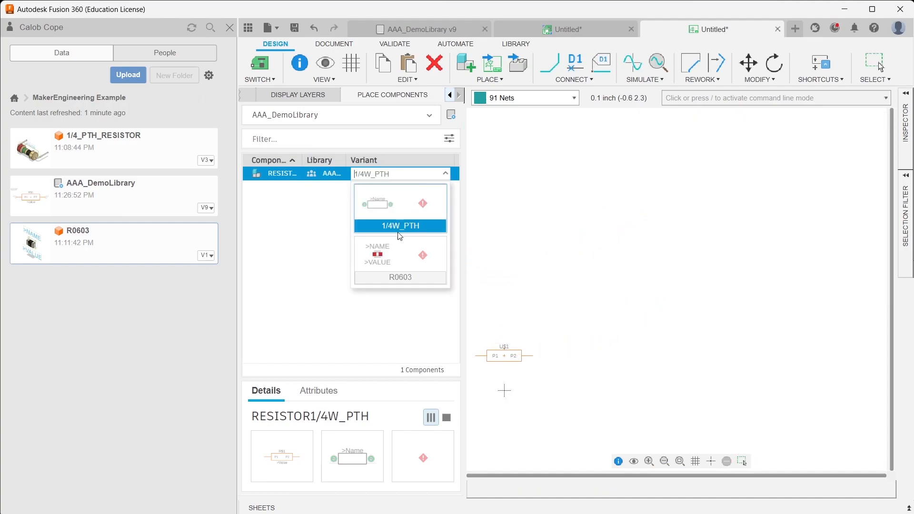
left_click(394, 263)
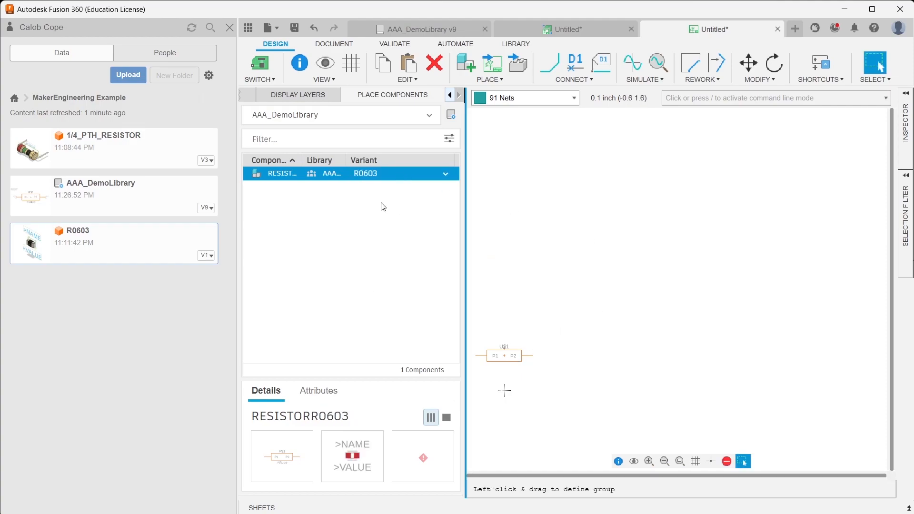
left_click(295, 174)
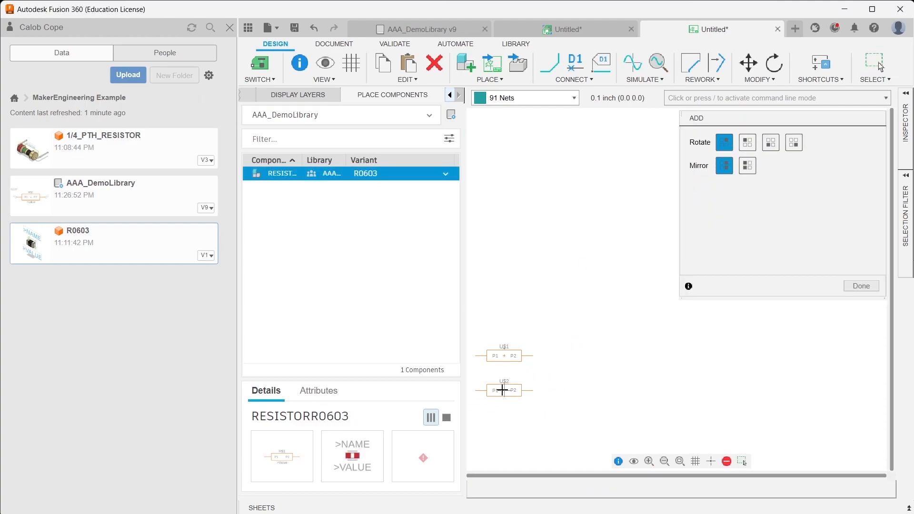
left_click(504, 379)
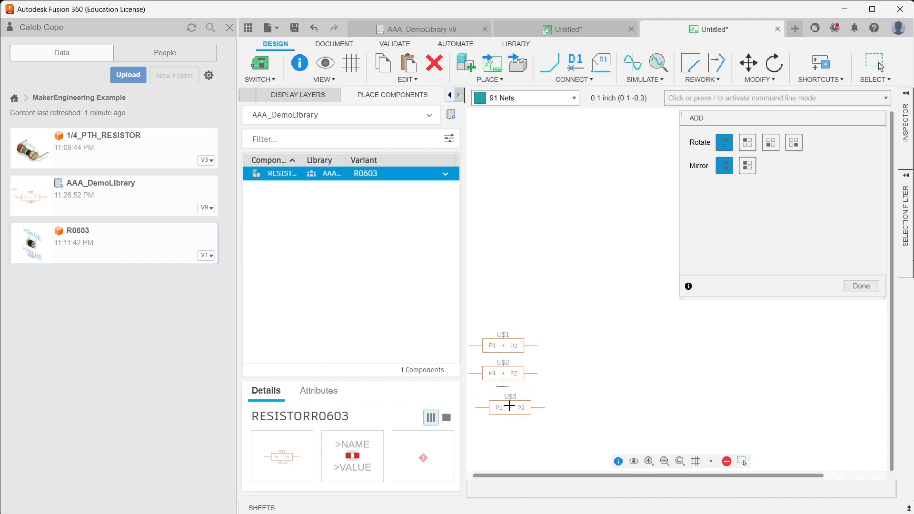
scroll(509, 404, "up", 5)
left_click(863, 287)
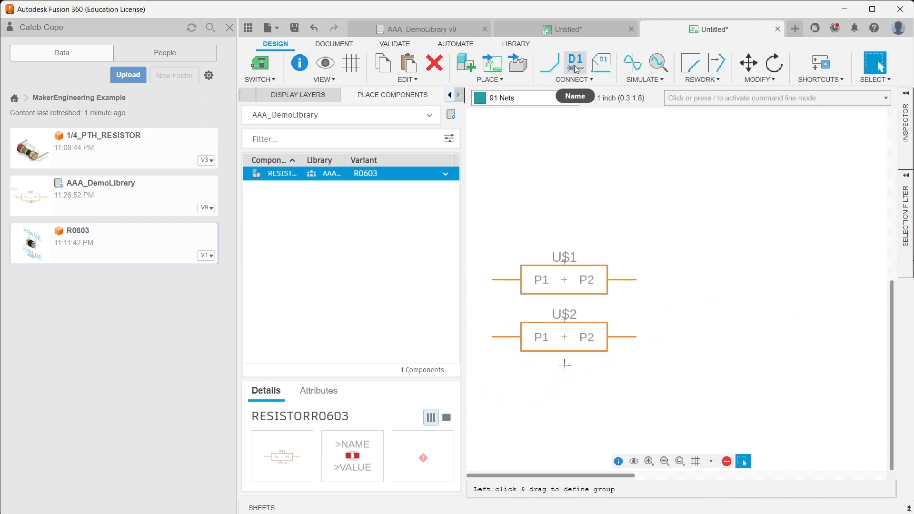
- Rename the upper resistor to R1 through its properties
left_click(564, 282)
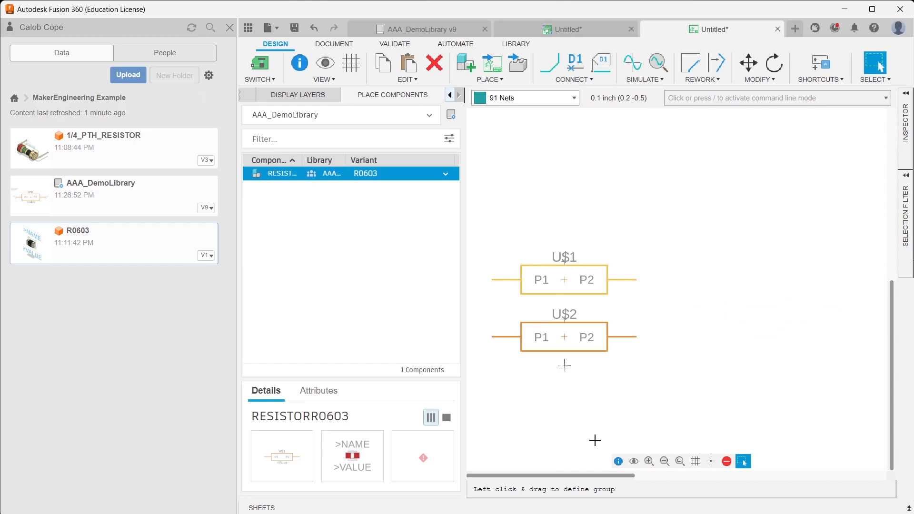
left_click(618, 462)
left_click(381, 132)
left_click_drag(381, 132, 310, 128)
type("R1")
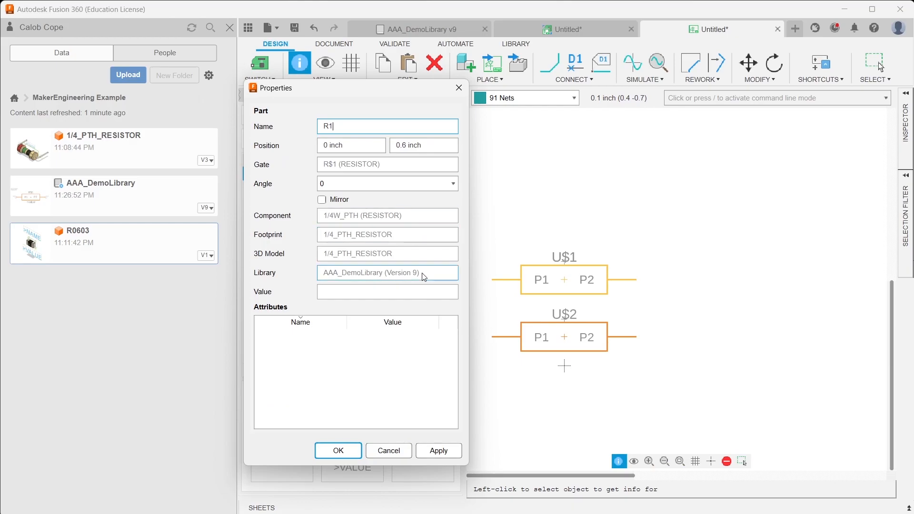
left_click(439, 450)
left_click(325, 451)
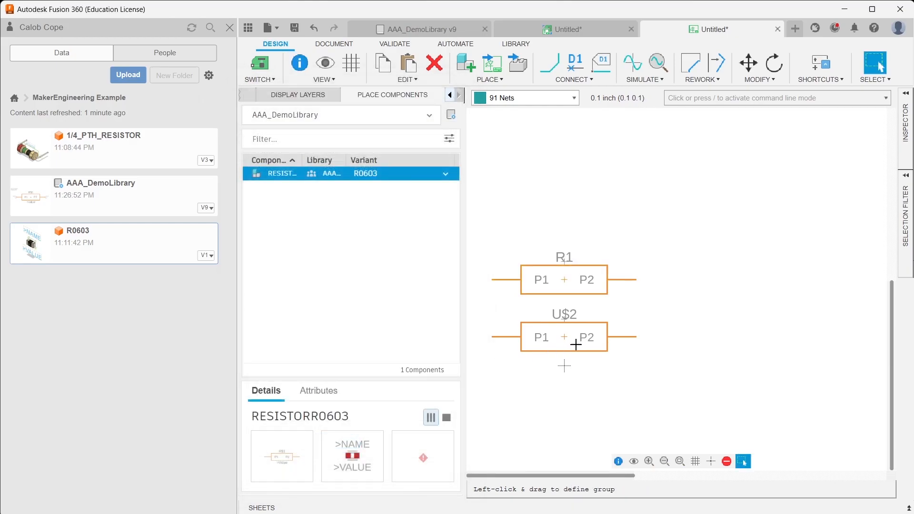
left_click(619, 462)
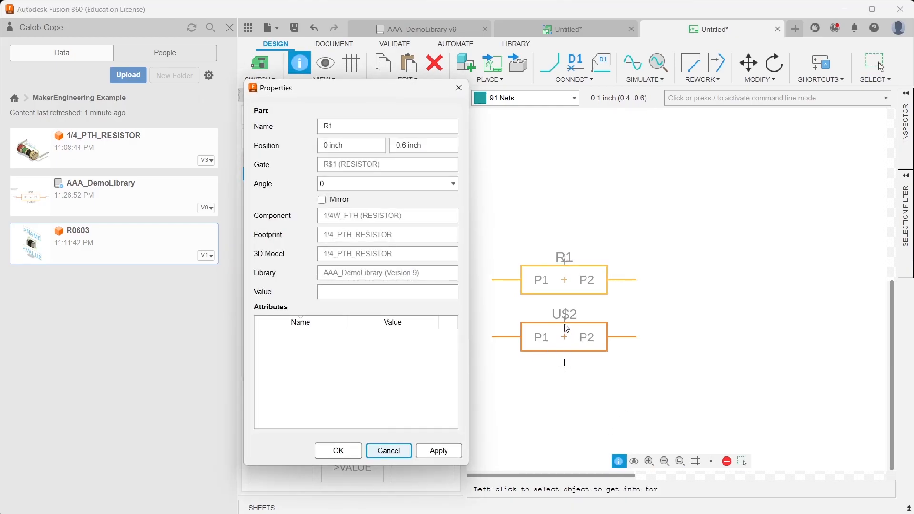
key("Escape")
key("Escape")
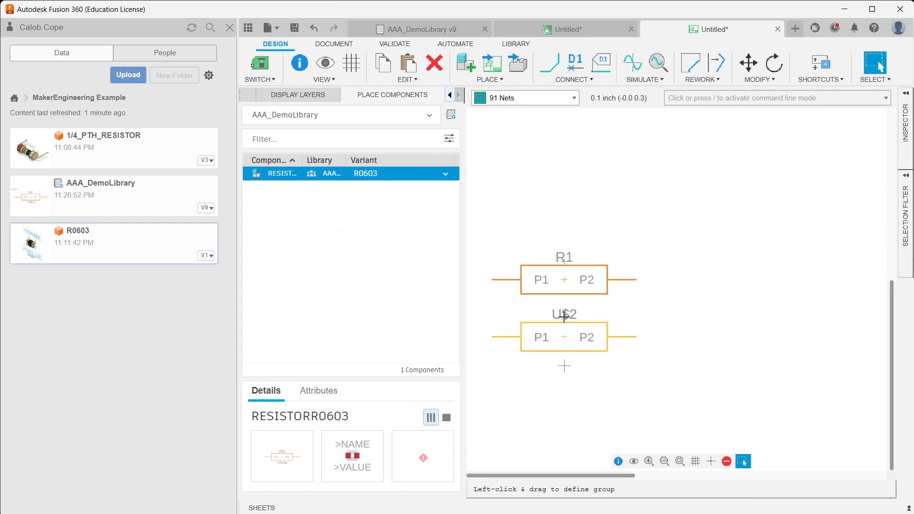
- Rename the lower resistor to R2 and set its value to 10k in its properties
left_click(566, 342)
left_click(619, 462)
double_click(386, 171)
type("R2")
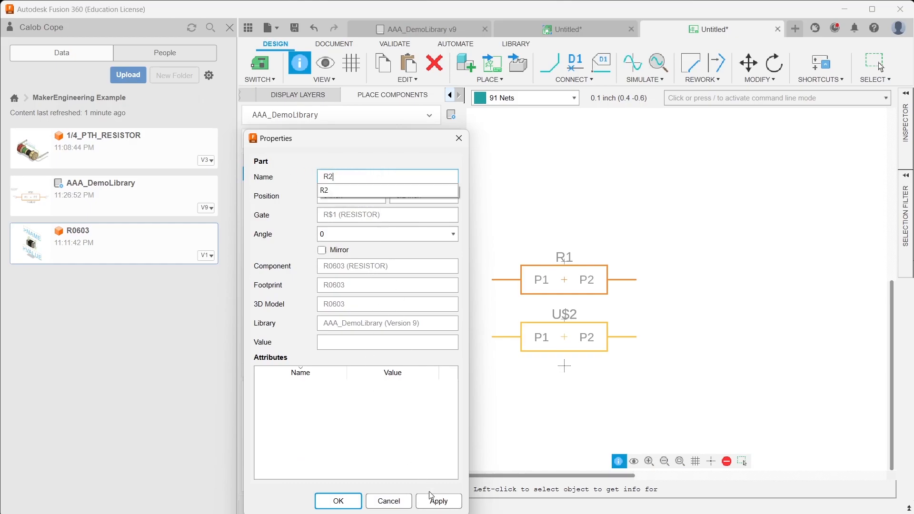
left_click(431, 500)
left_click(333, 343)
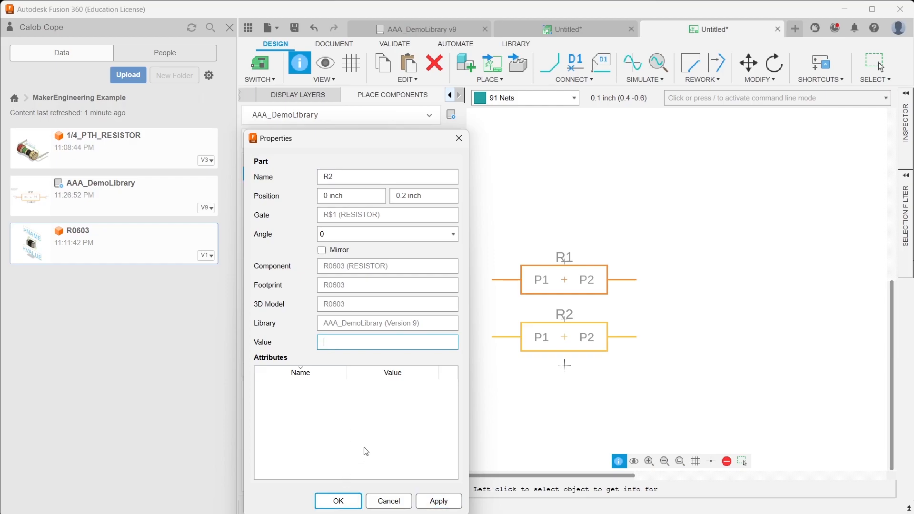
type("10k")
key("Return")
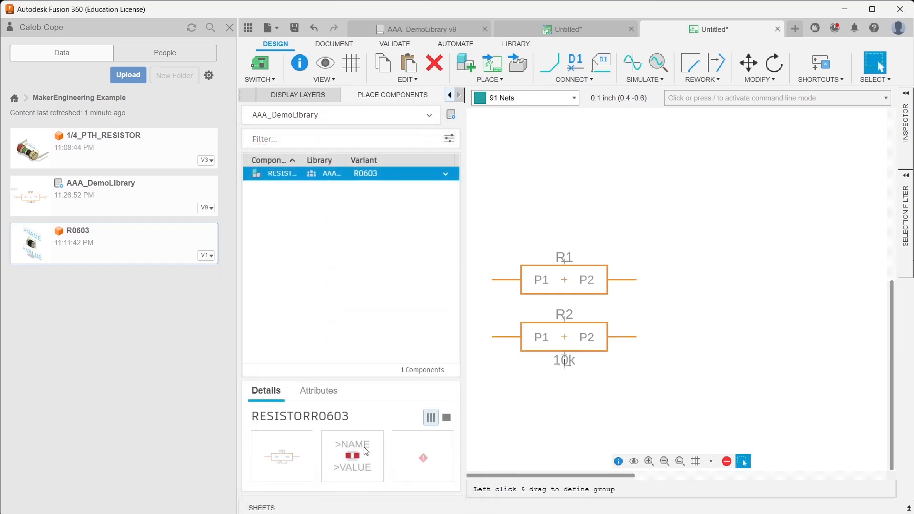
- Set the value of R1 to 5k with the Value command
left_click(572, 79)
mouse_move(757, 81)
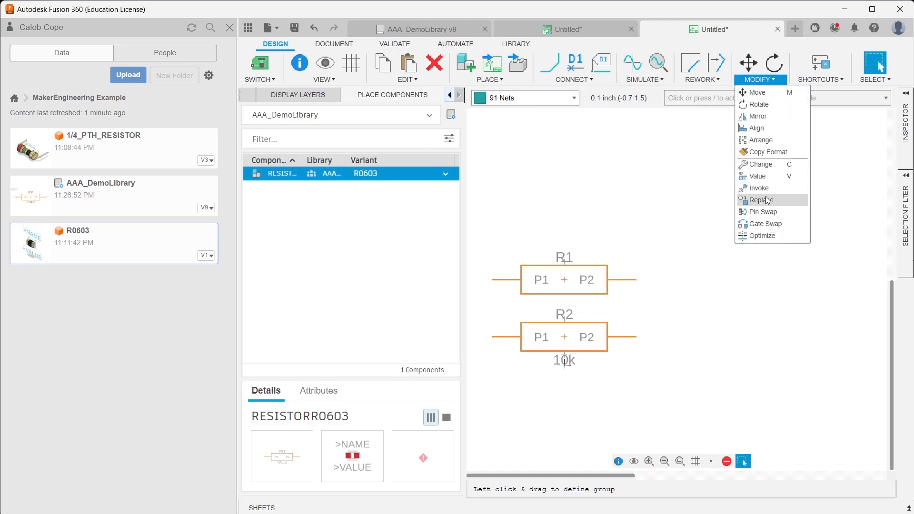
left_click(759, 177)
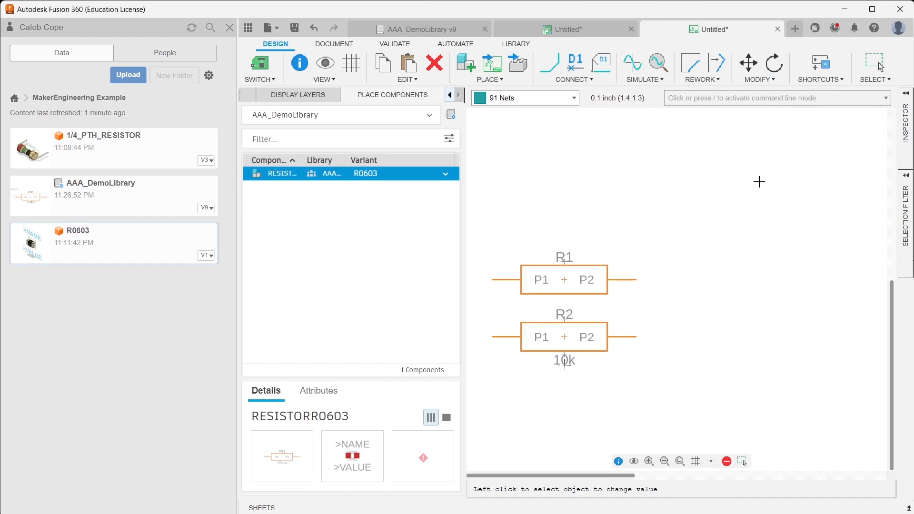
left_click(564, 278)
type("5k")
key("Return")
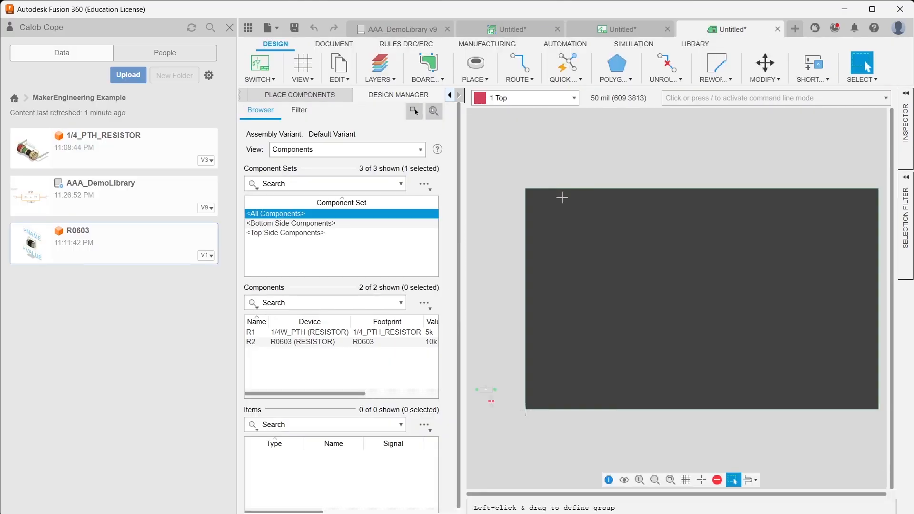
- Move both resistor footprints onto the board and shrink the board outline around them
left_click_drag(498, 375, 470, 426)
left_click_drag(487, 391, 542, 382)
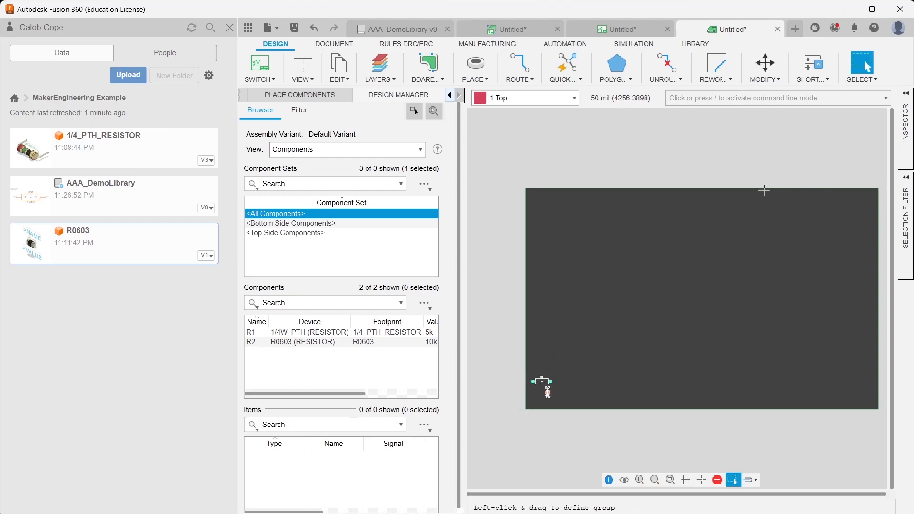
left_click_drag(769, 238, 759, 365)
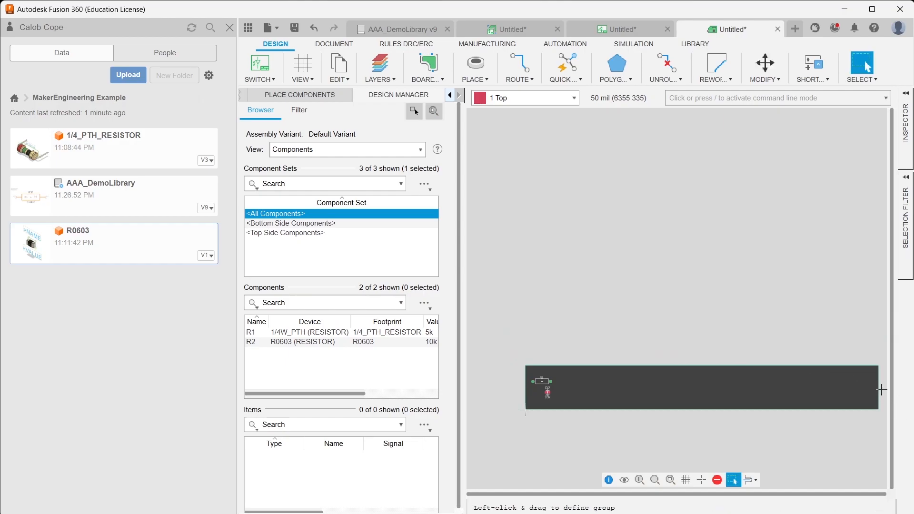
left_click_drag(879, 386, 571, 387)
- Push the board to a 3D PCB using the Recommended preset
left_click(260, 76)
left_click(273, 103)
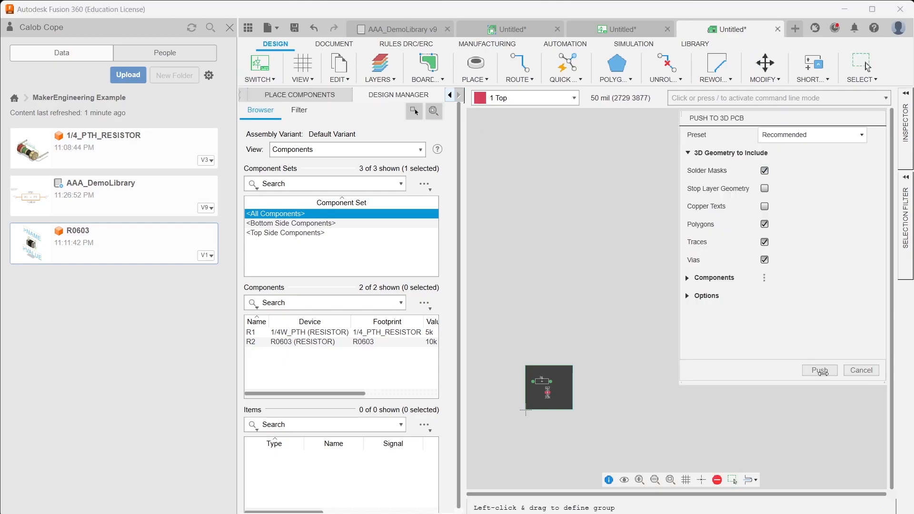
left_click(820, 371)
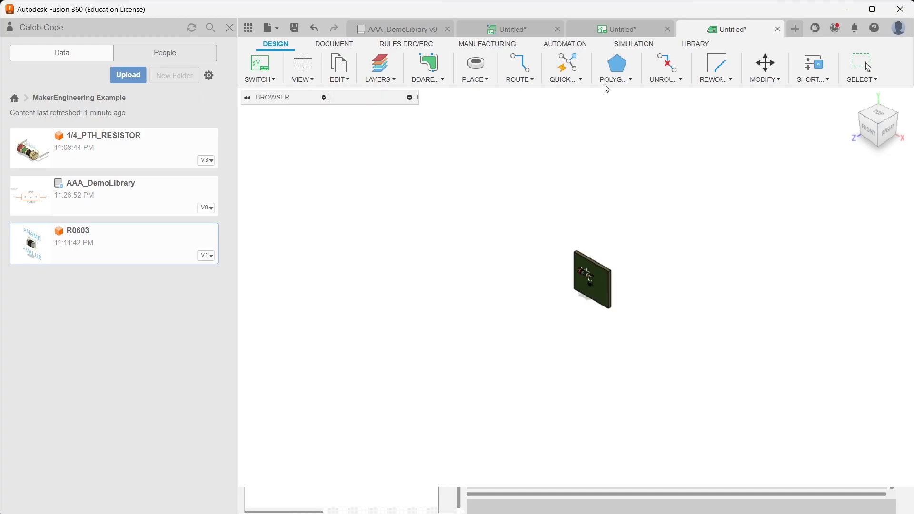
scroll(593, 290, "up", 5)
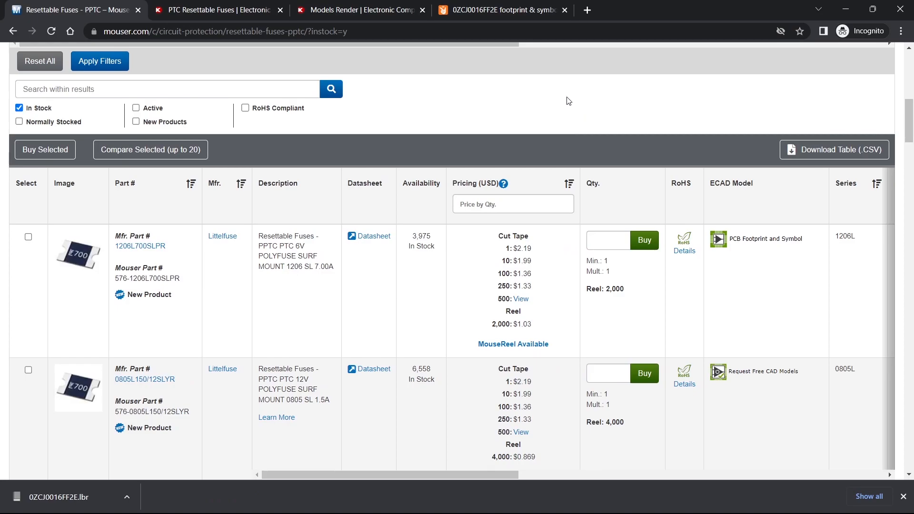
- Switch to the Mouser browser tab and review the resettable fuse listings and their ECAD model availability
scroll(167, 204, "up", 9)
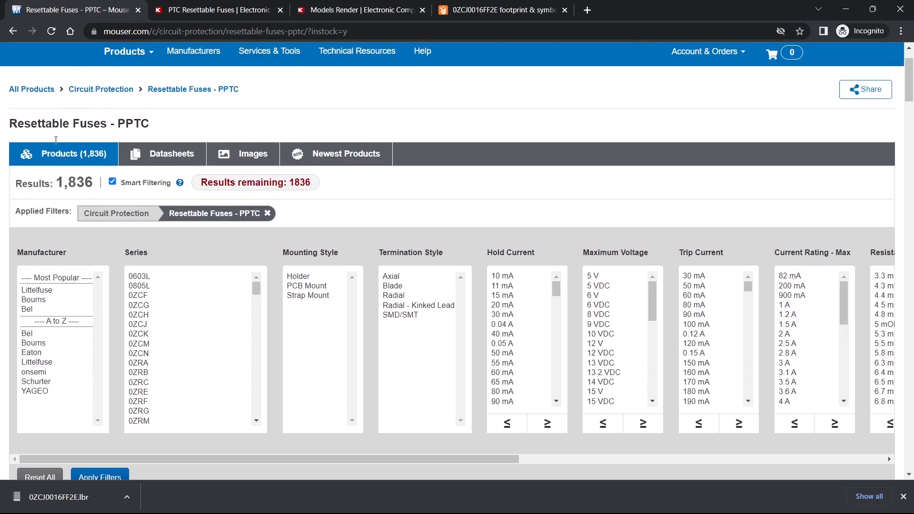
left_click(159, 5)
left_click(76, 9)
scroll(538, 305, "down", 5)
scroll(651, 170, "down", 2)
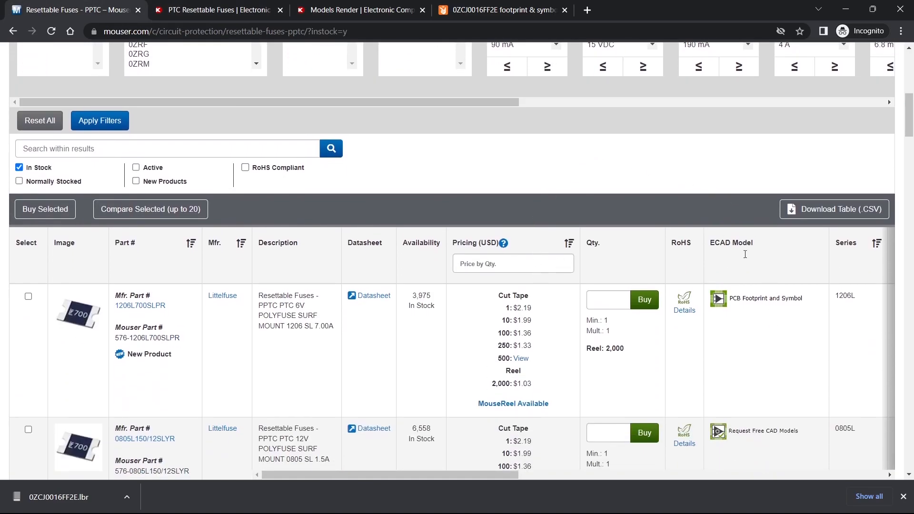
scroll(400, 225, "down", 2)
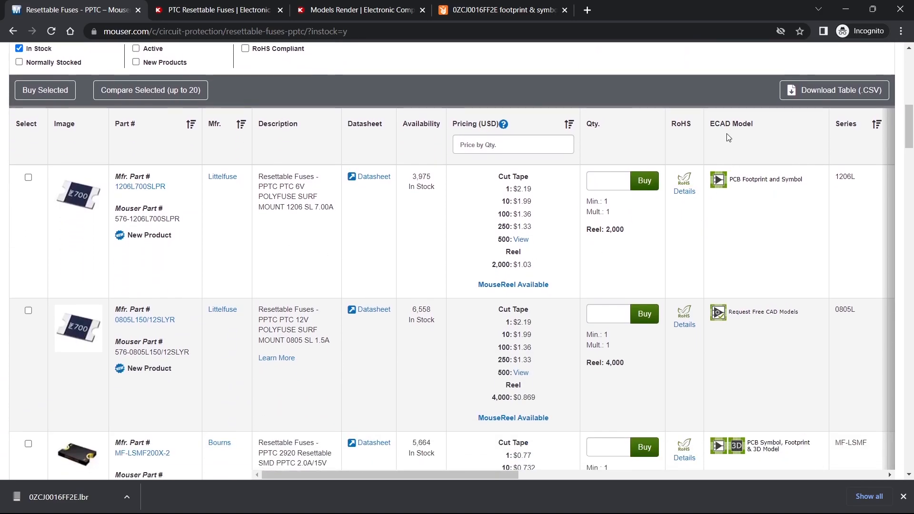
scroll(748, 206, "down", 3)
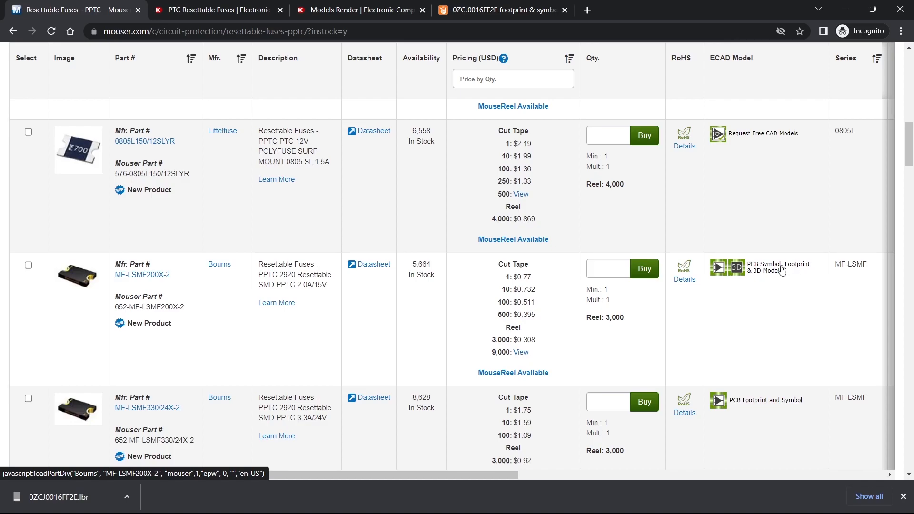
scroll(791, 294, "down", 2)
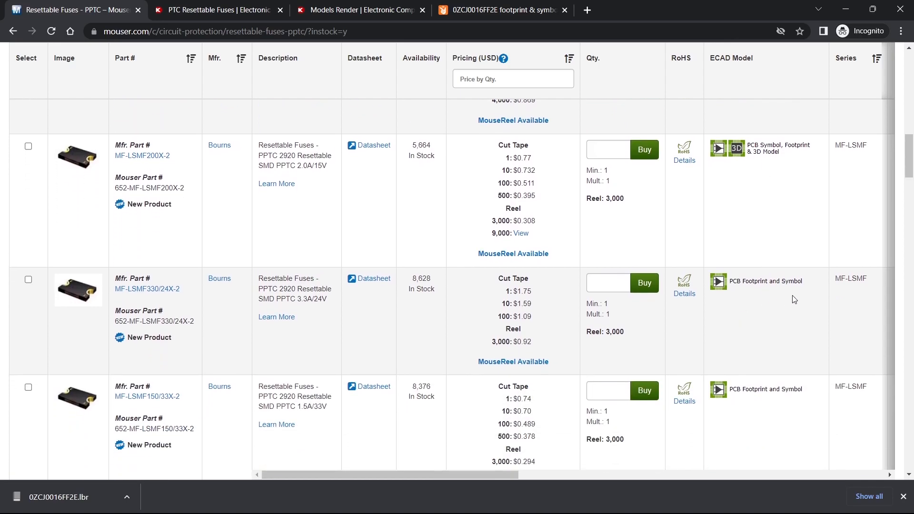
scroll(782, 319, "up", 6)
scroll(779, 308, "down", 7)
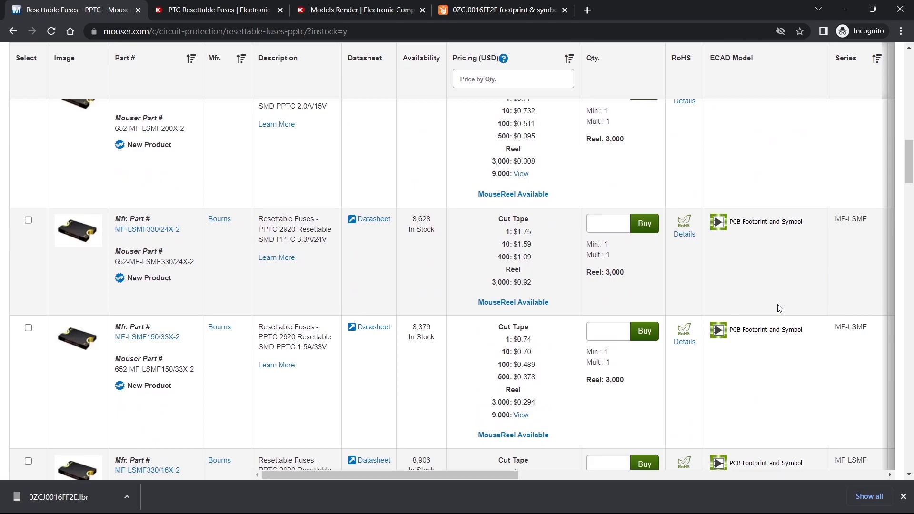
scroll(780, 306, "up", 8)
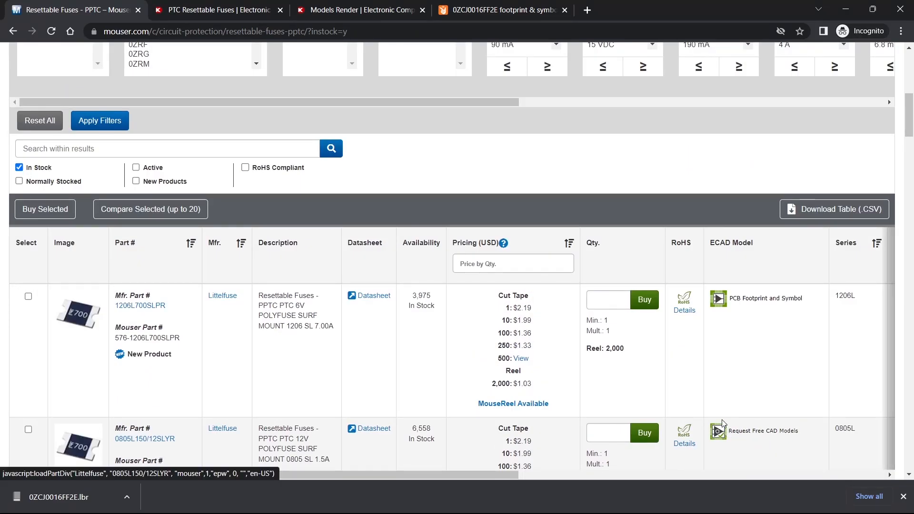
scroll(757, 347, "up", 4)
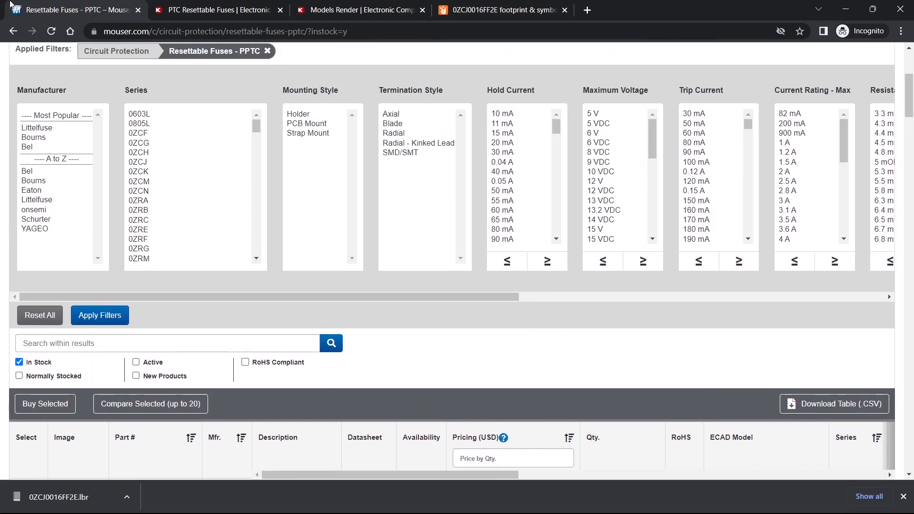
- Switch to the Digi-Key tab and review the filtered PTC resettable fuse results and their specification columns
left_click(195, 9)
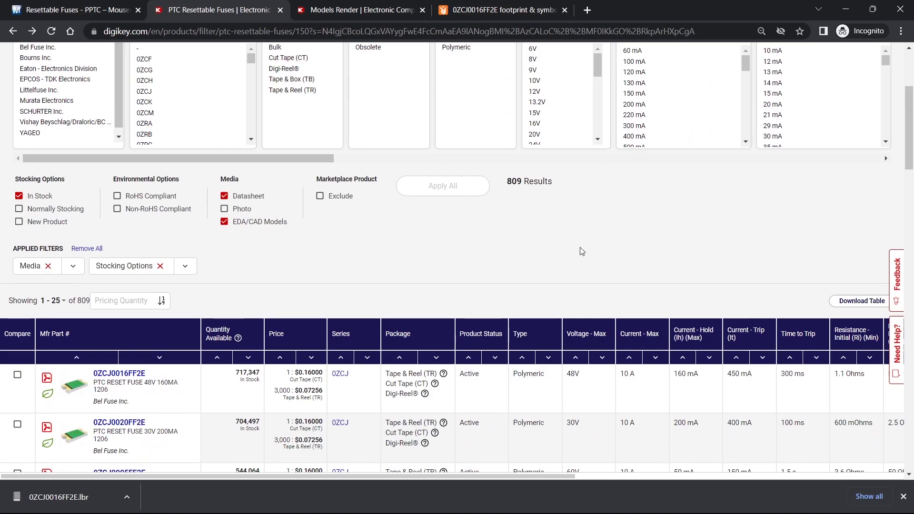
scroll(562, 248, "down", 1)
scroll(527, 233, "up", 5)
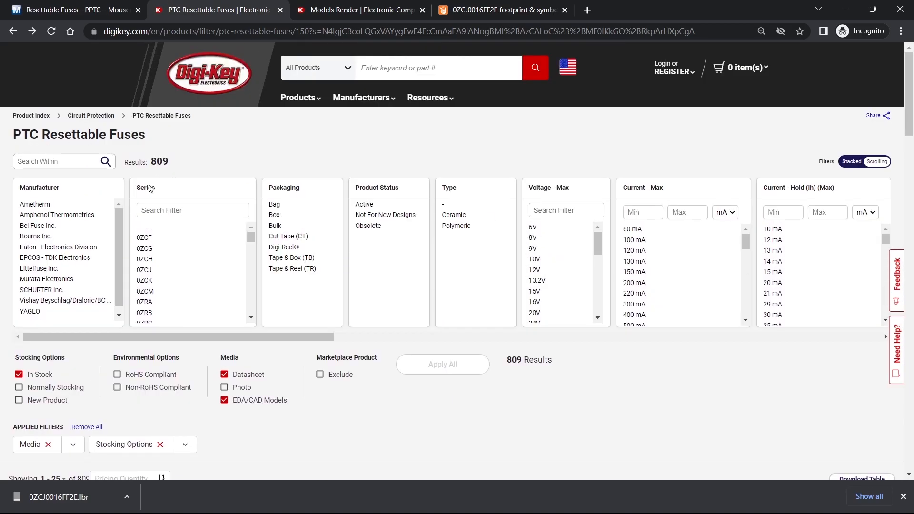
scroll(158, 266, "down", 1)
scroll(296, 316, "down", 4)
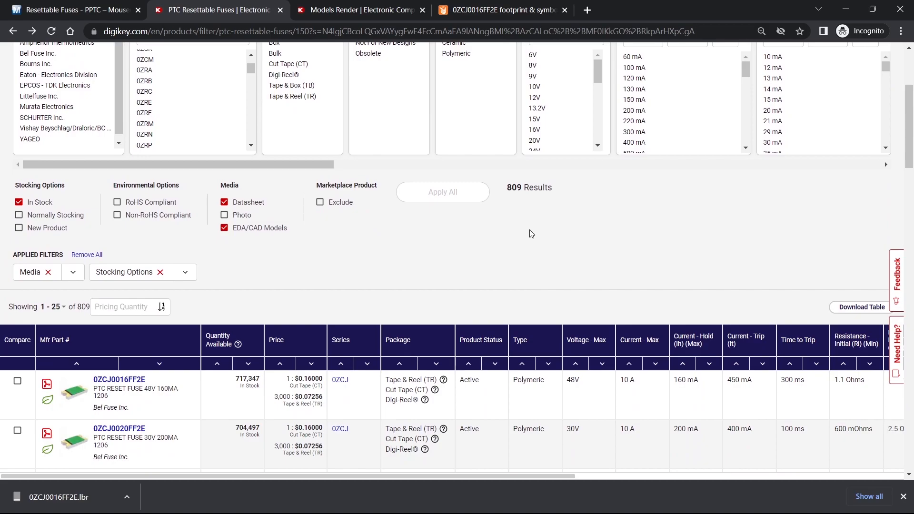
scroll(455, 284, "down", 1)
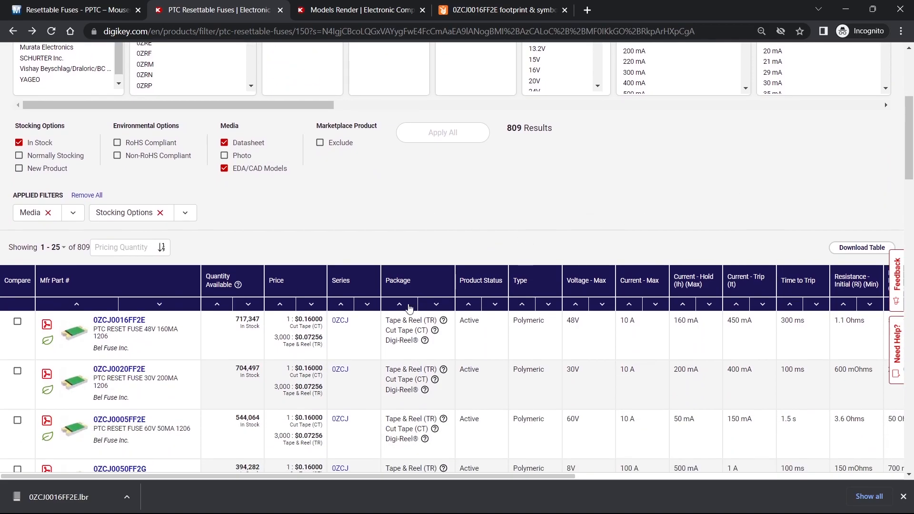
scroll(511, 337, "right", 4)
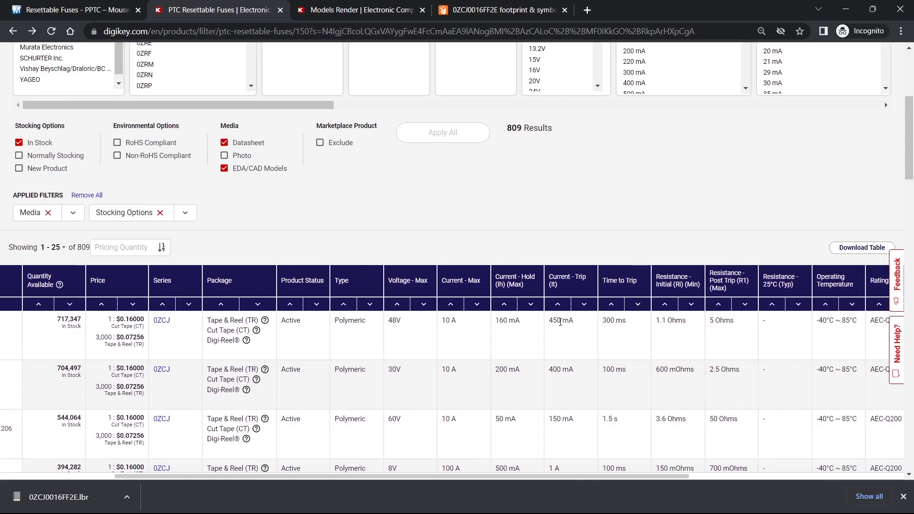
scroll(661, 343, "right", 4)
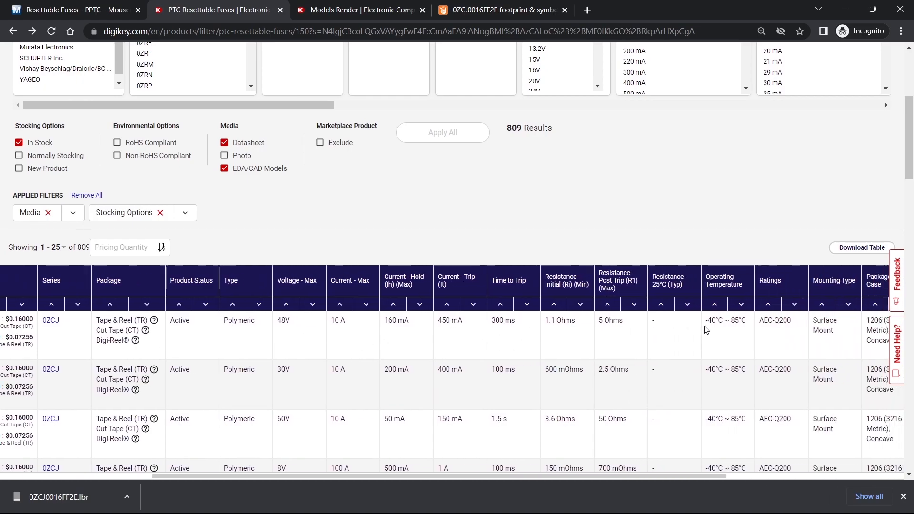
scroll(519, 339, "left", 8)
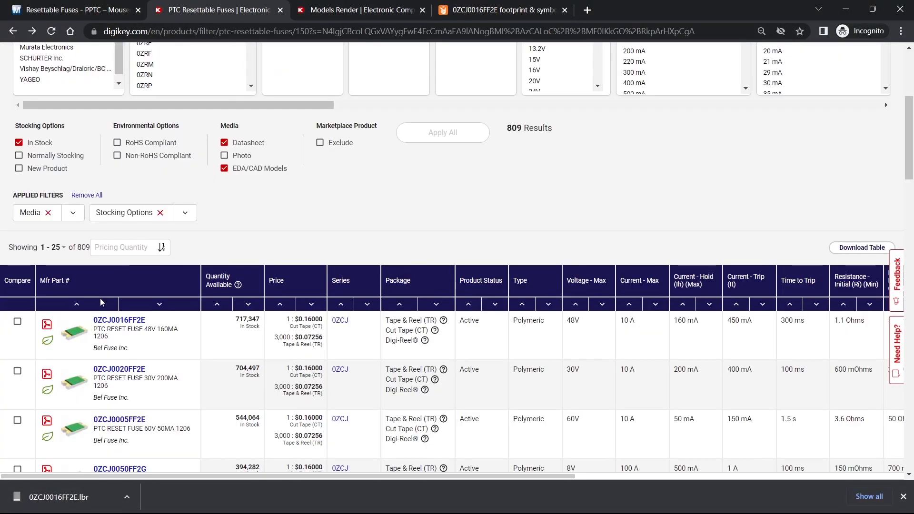
- Open the 0ZCJ0016FF2E product page, review its attributes and documents, and return to the results
left_click(117, 320)
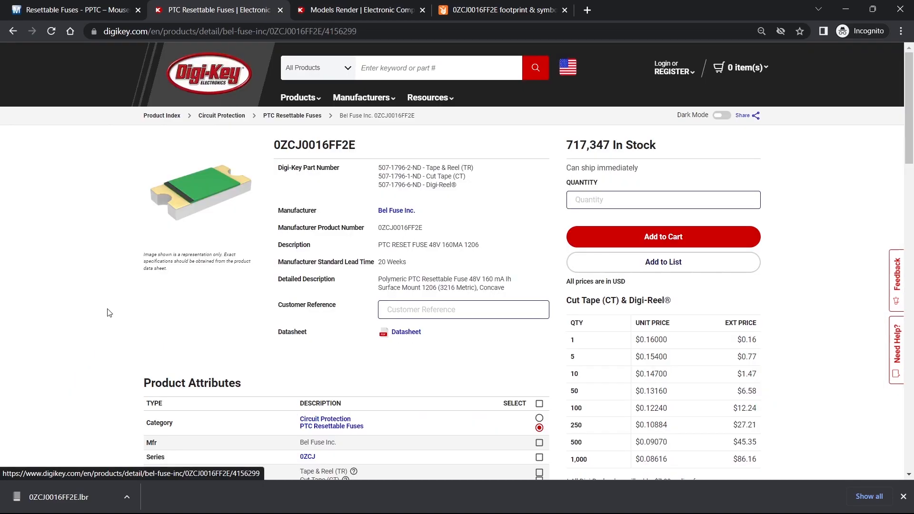
scroll(442, 280, "down", 2)
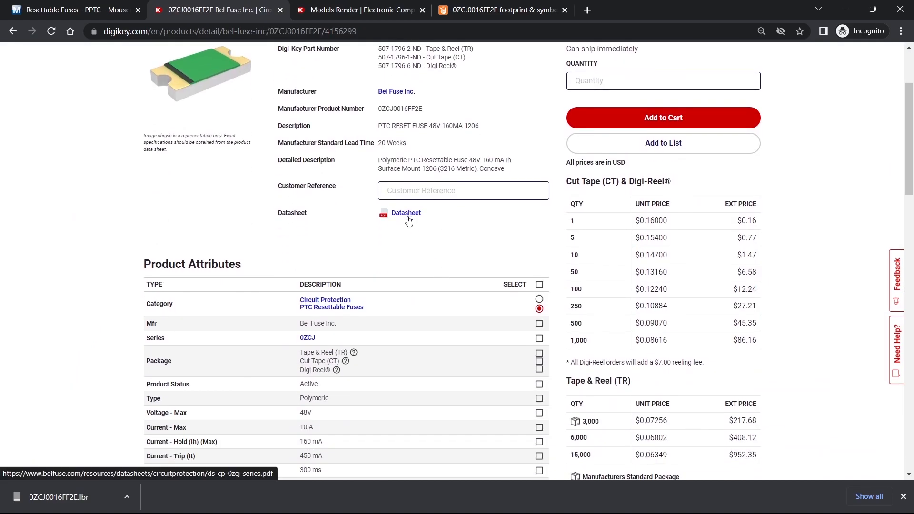
scroll(365, 346, "down", 6)
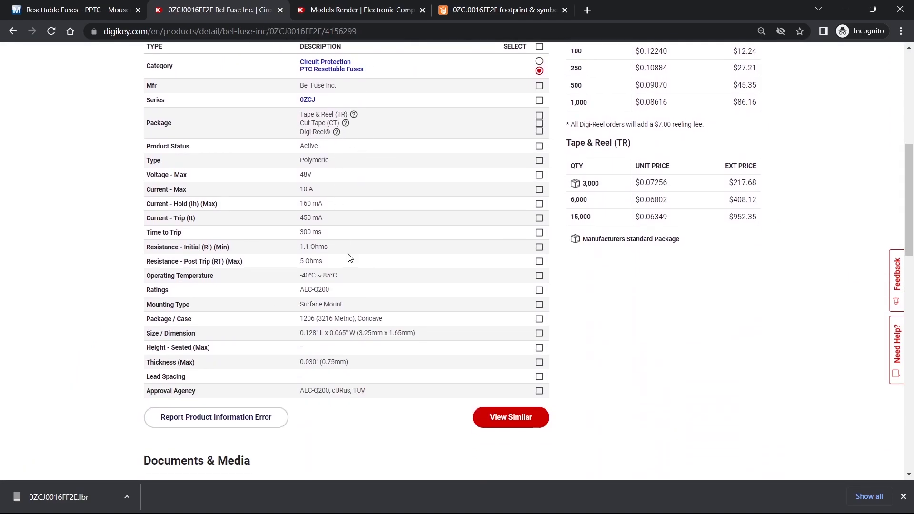
scroll(385, 264, "down", 2)
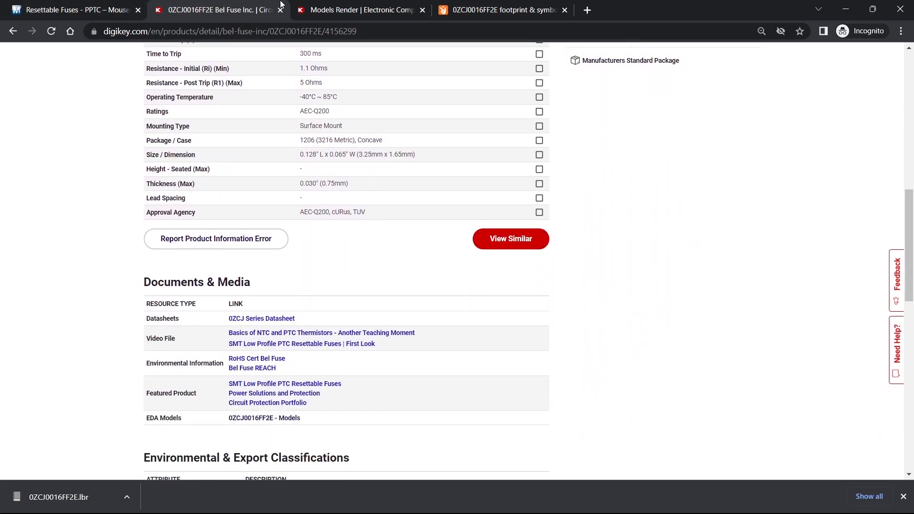
left_click(13, 31)
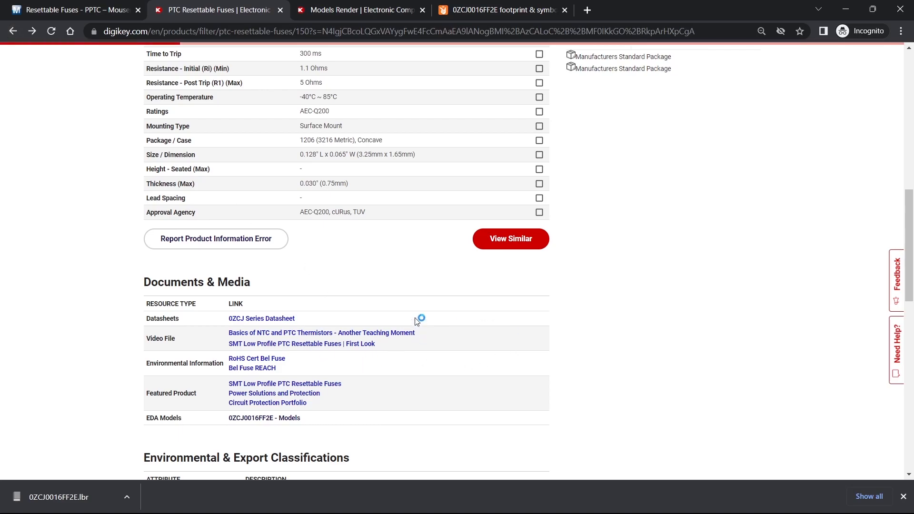
- Reopen the 0ZCJ0016FF2E product page and open its EDA models link
scroll(215, 346, "up", 4)
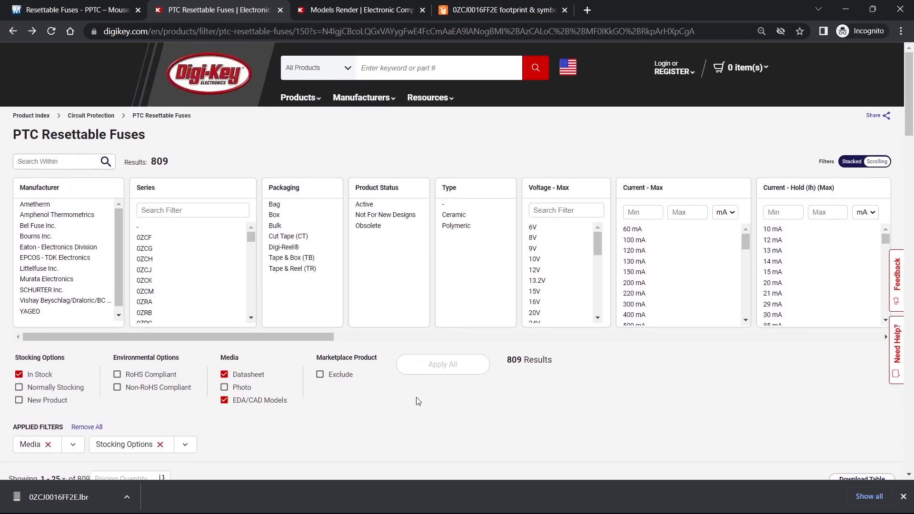
scroll(381, 390, "down", 1)
scroll(362, 334, "down", 1)
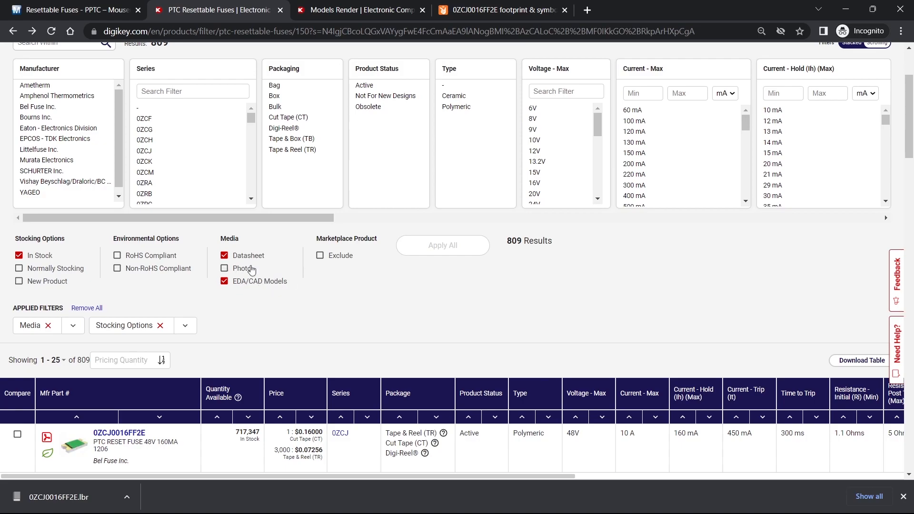
scroll(288, 284, "down", 4)
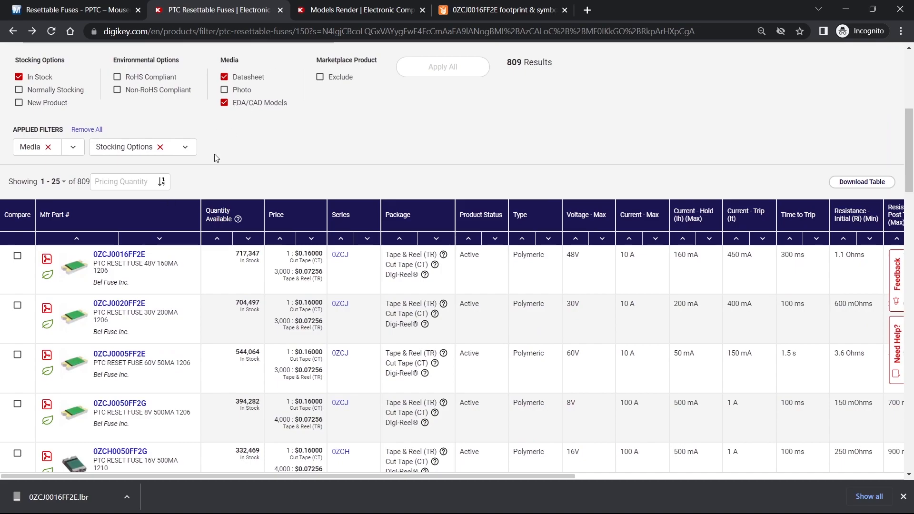
left_click(118, 255)
scroll(304, 334, "down", 13)
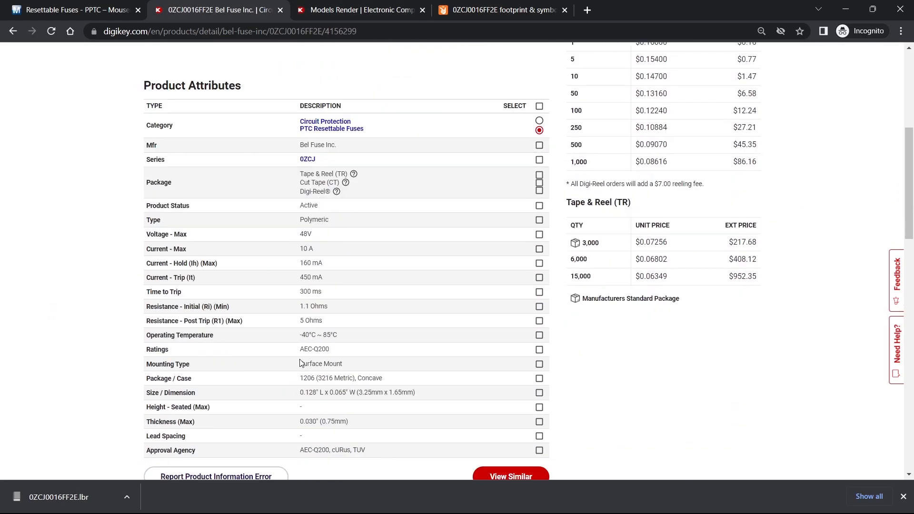
scroll(265, 338, "down", 6)
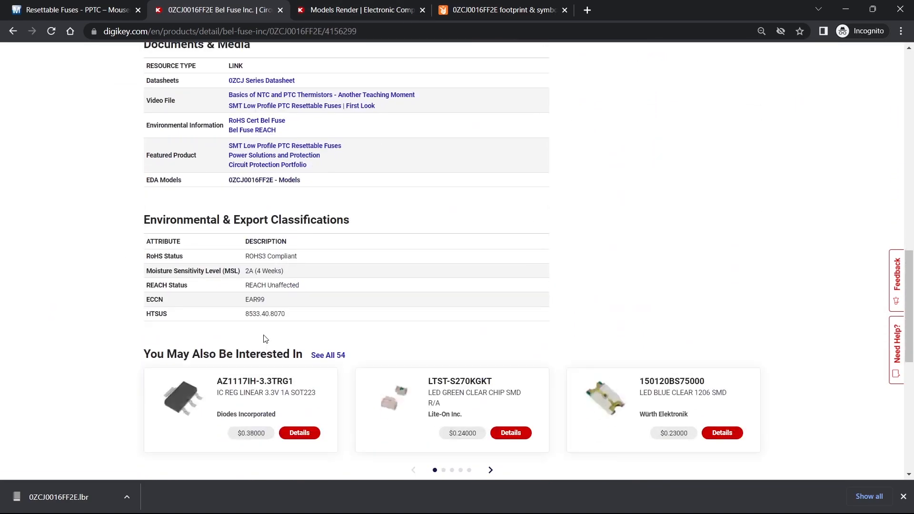
left_click(263, 181)
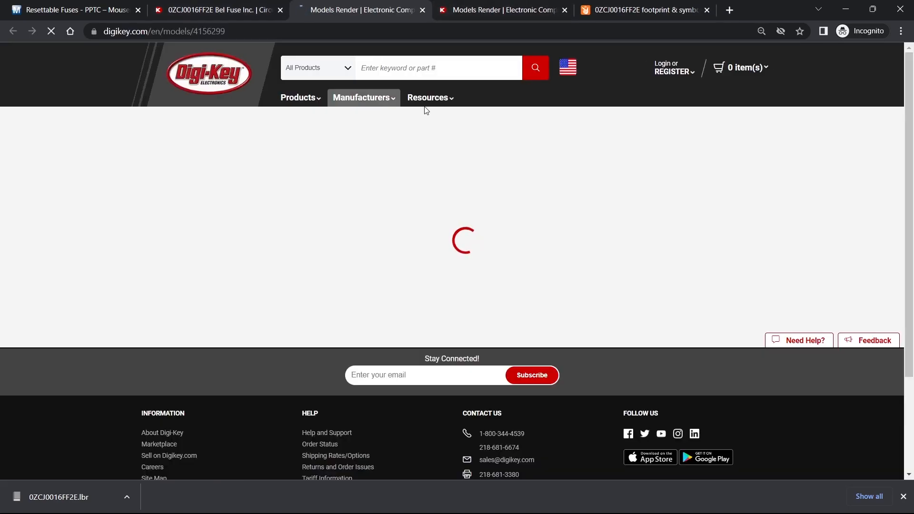
- Compare the Ultra Librarian and SnapEDA symbol, footprint and 3D model previews for 0ZCJ0016FF2E
left_click(514, 2)
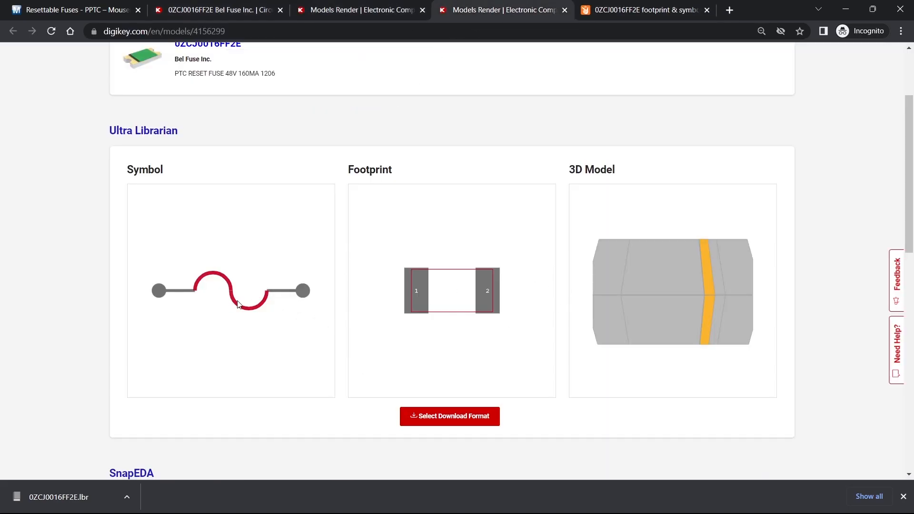
scroll(426, 320, "up", 3)
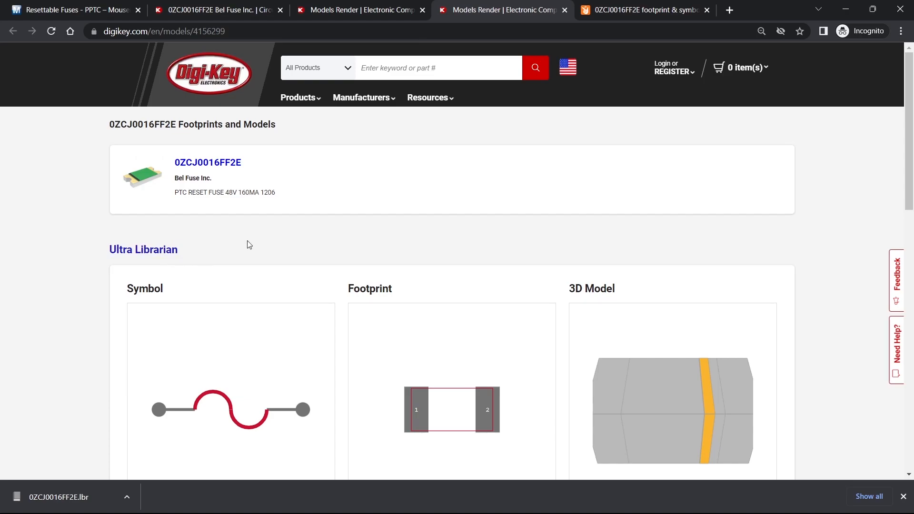
scroll(139, 259, "down", 2)
scroll(169, 191, "down", 3)
scroll(141, 270, "down", 4)
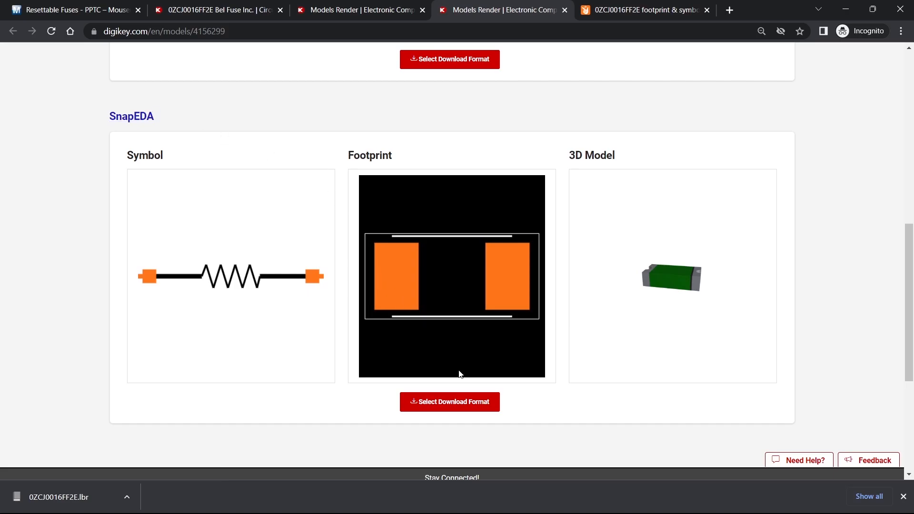
scroll(174, 230, "up", 5)
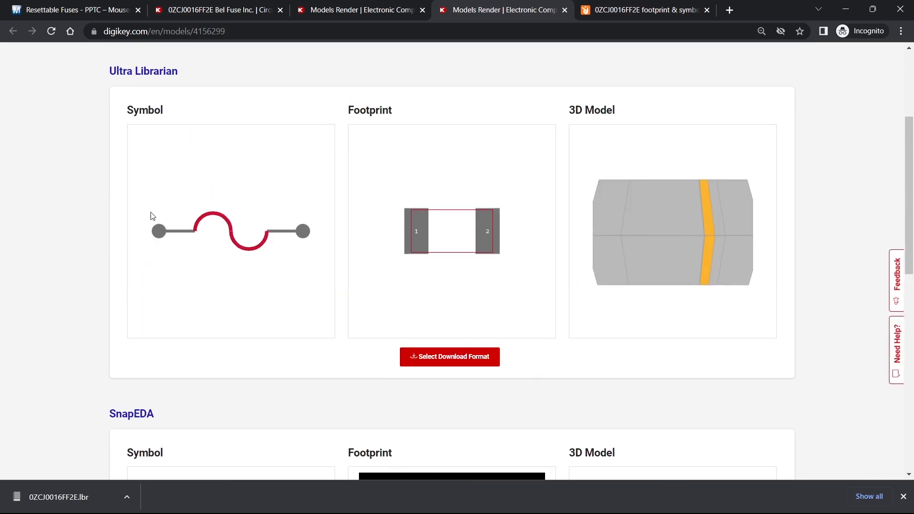
scroll(524, 182, "down", 2)
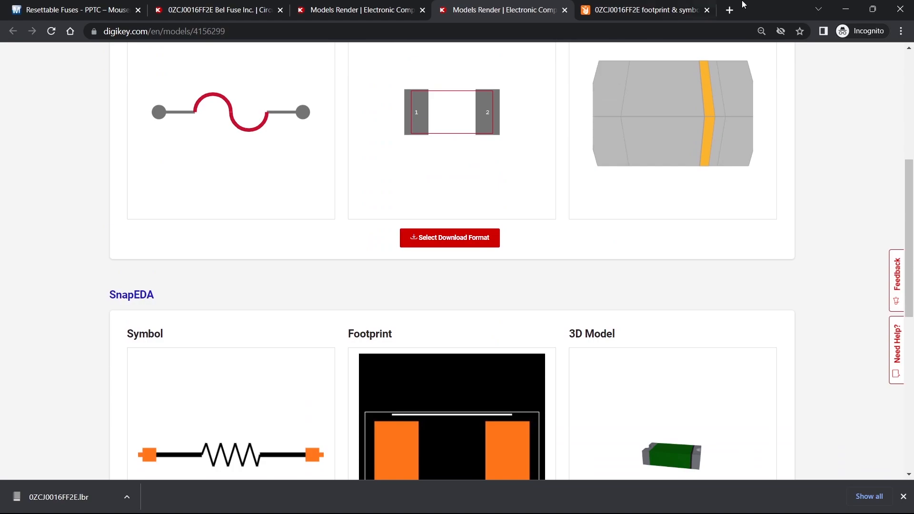
scroll(602, 188, "down", 2)
- Open GrabCAD in a new tab and browse its homepage
left_click(691, 5)
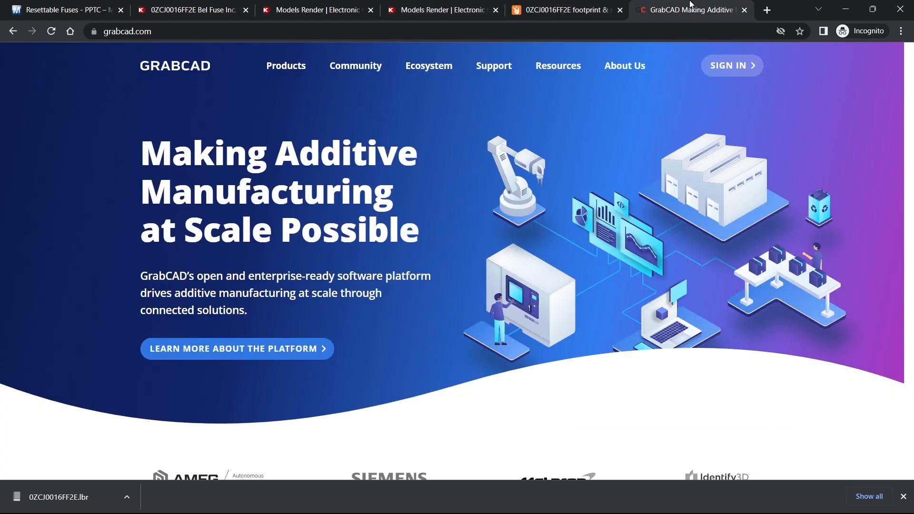
scroll(477, 228, "down", 5)
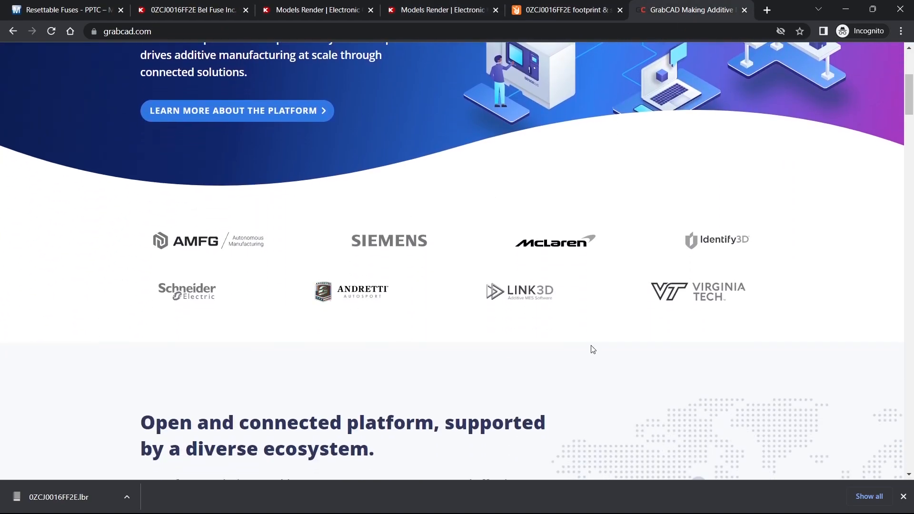
scroll(815, 276, "up", 5)
- Download the SnapEDA models for 0ZCJ0016FF2E in Autodesk Fusion 360 format
left_click(439, 6)
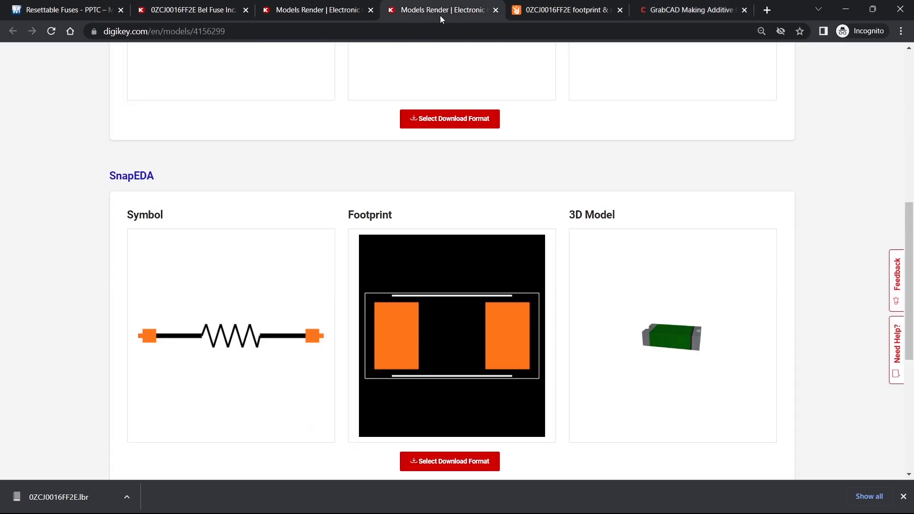
scroll(559, 148, "down", 1)
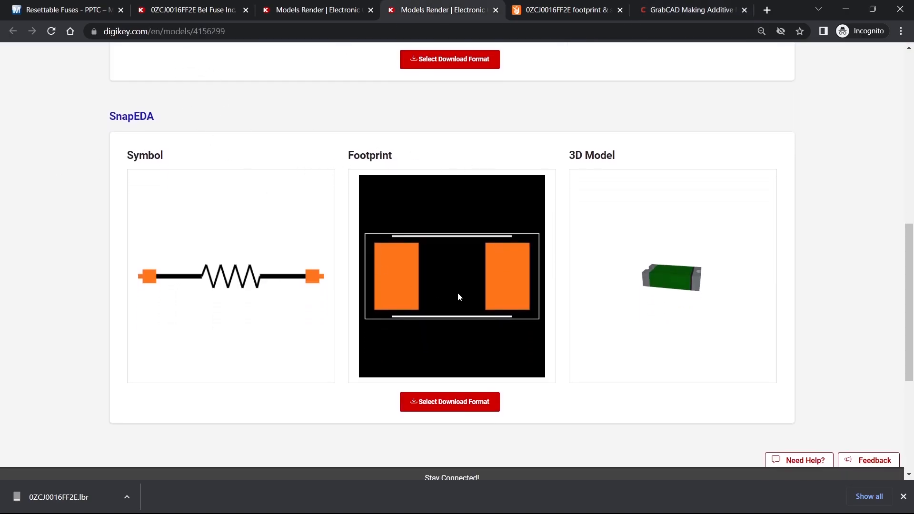
scroll(460, 297, "down", 1)
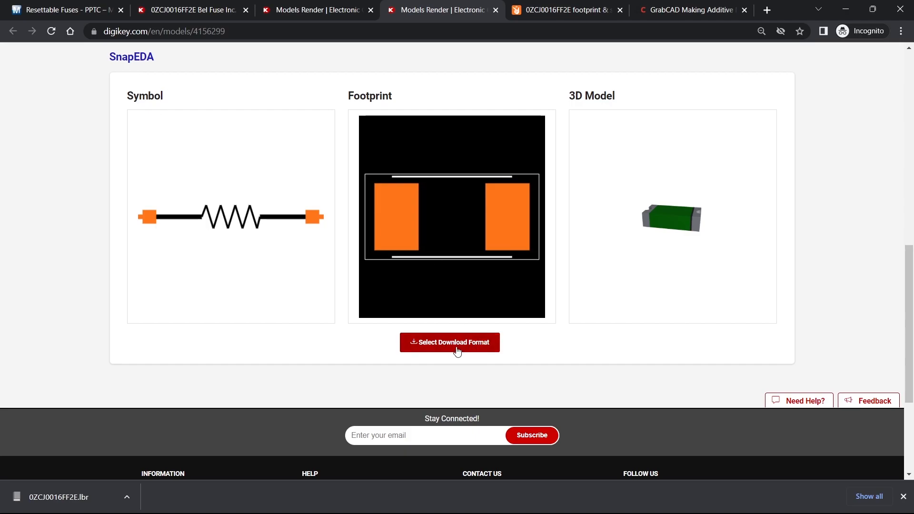
left_click(457, 353)
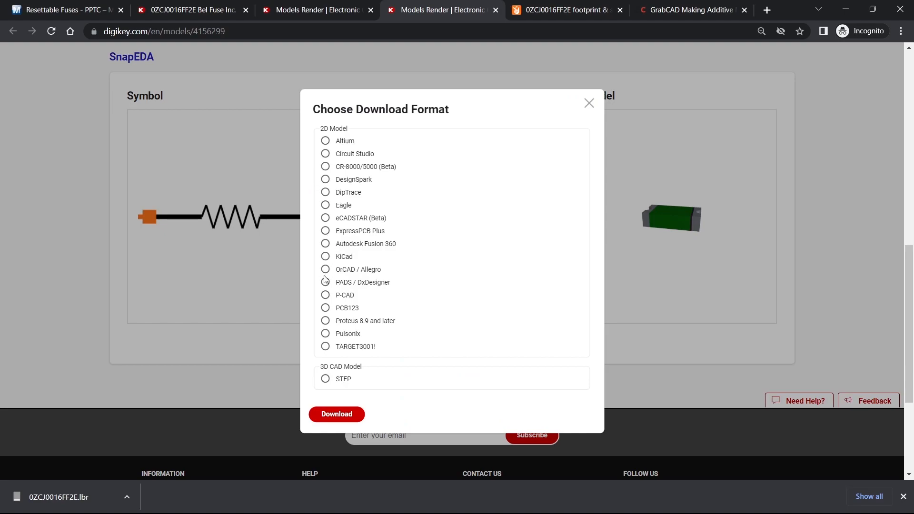
left_click(324, 245)
left_click(339, 416)
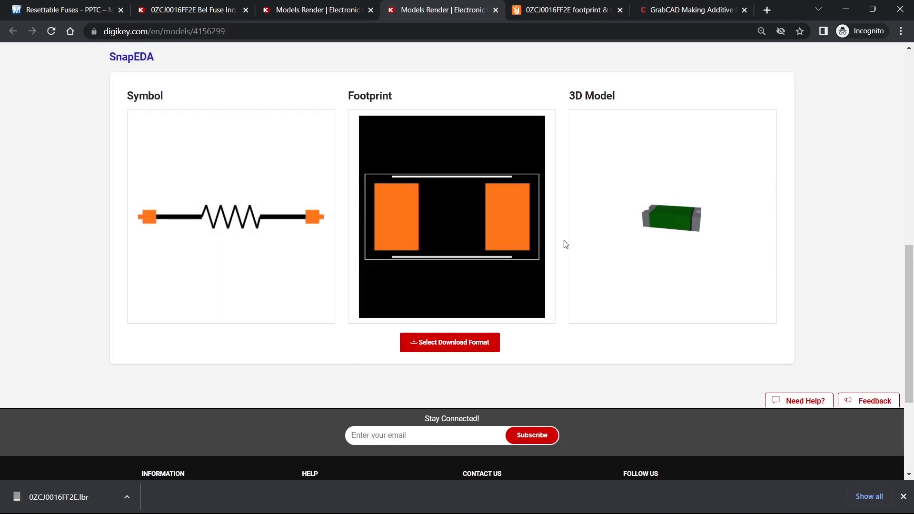
left_click(539, 6)
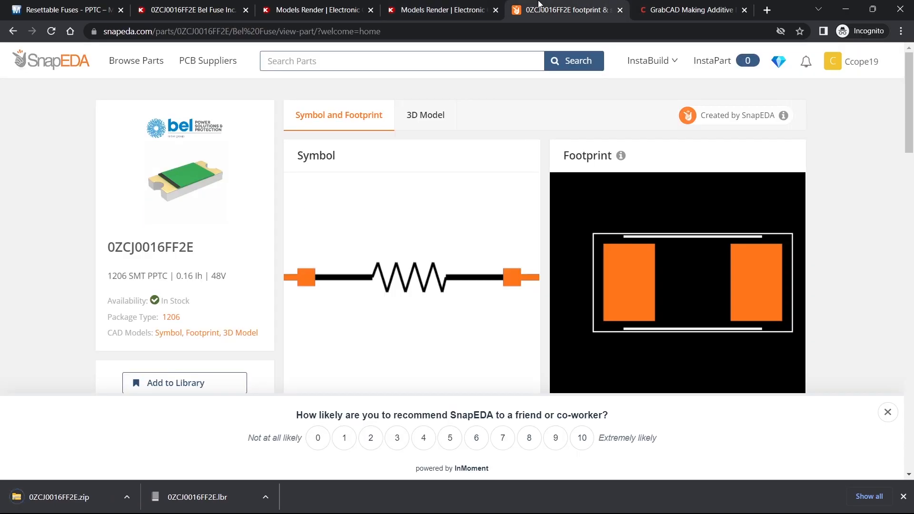
left_click(424, 9)
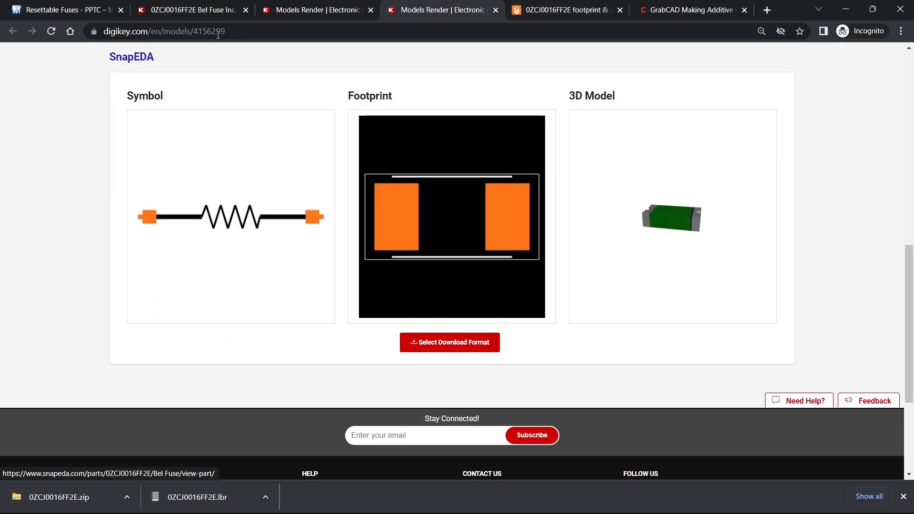
left_click(560, 6)
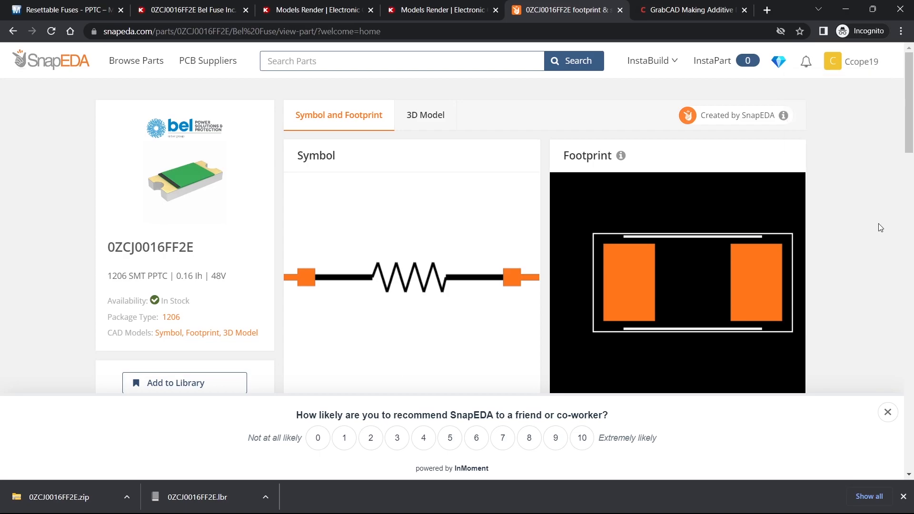
scroll(852, 219, "down", 1)
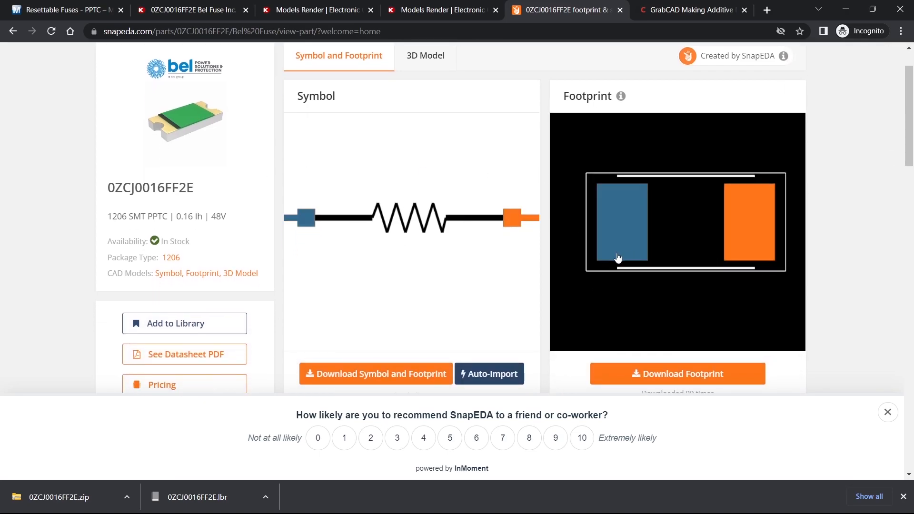
left_click(372, 376)
scroll(450, 333, "down", 6)
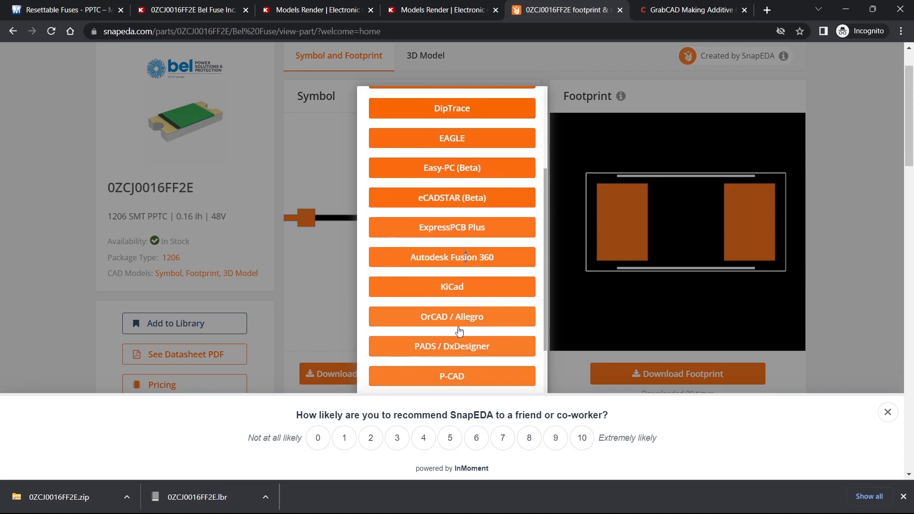
left_click(867, 207)
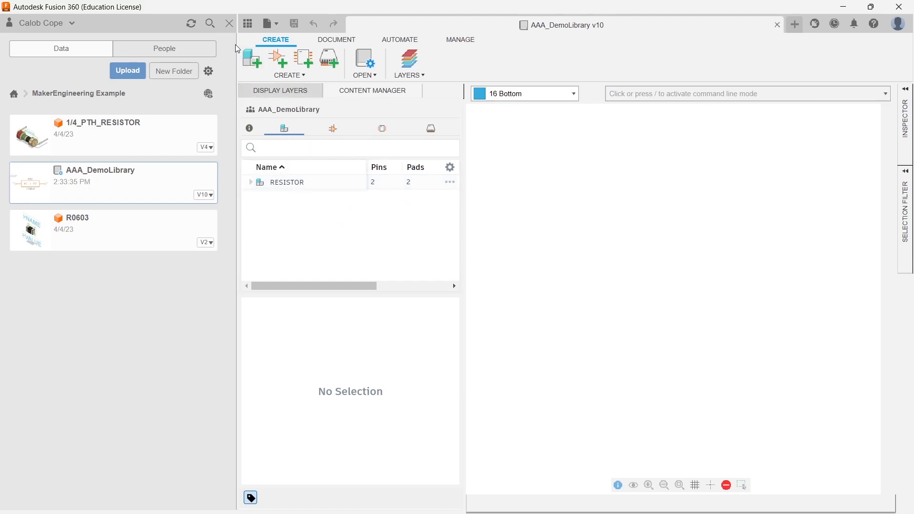
- Import the 0ZCJ0016FF2E device from its downloaded library into AAA_DemoLibrary as a new device
left_click(257, 63)
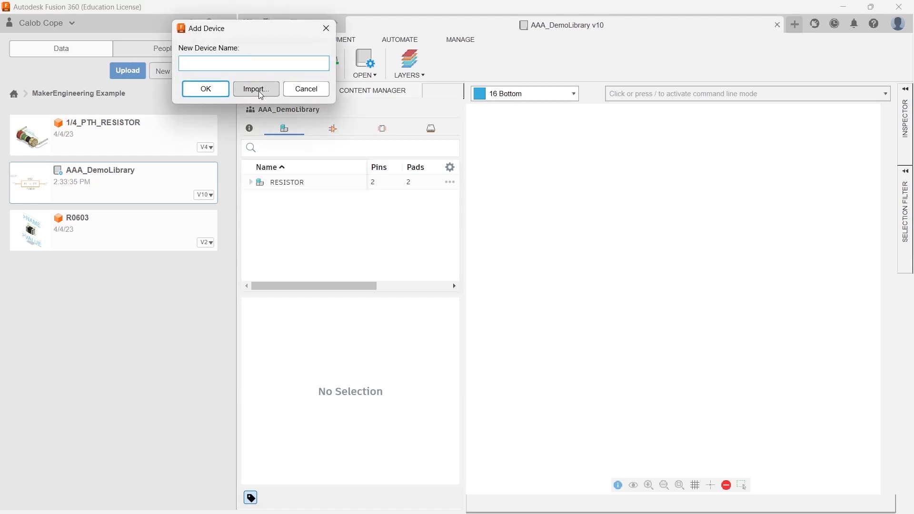
left_click(258, 89)
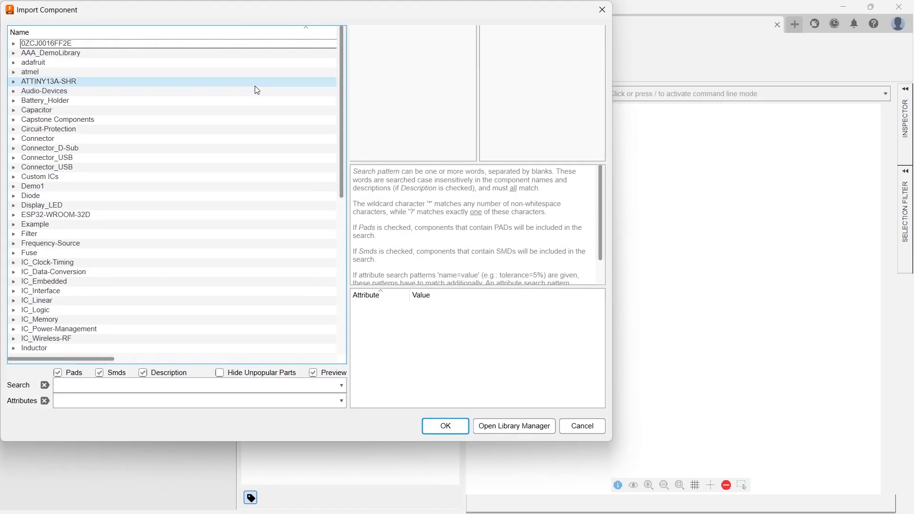
scroll(135, 183, "down", 4)
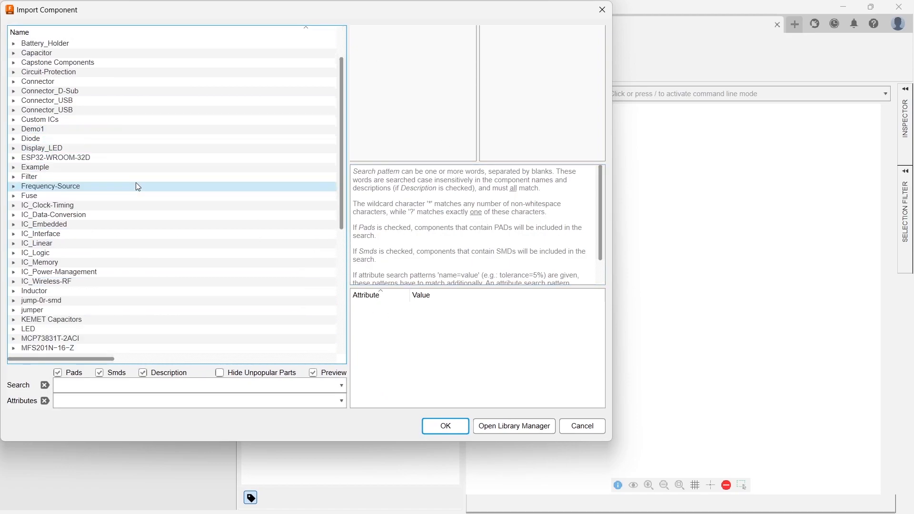
scroll(96, 186, "up", 4)
scroll(108, 191, "down", 6)
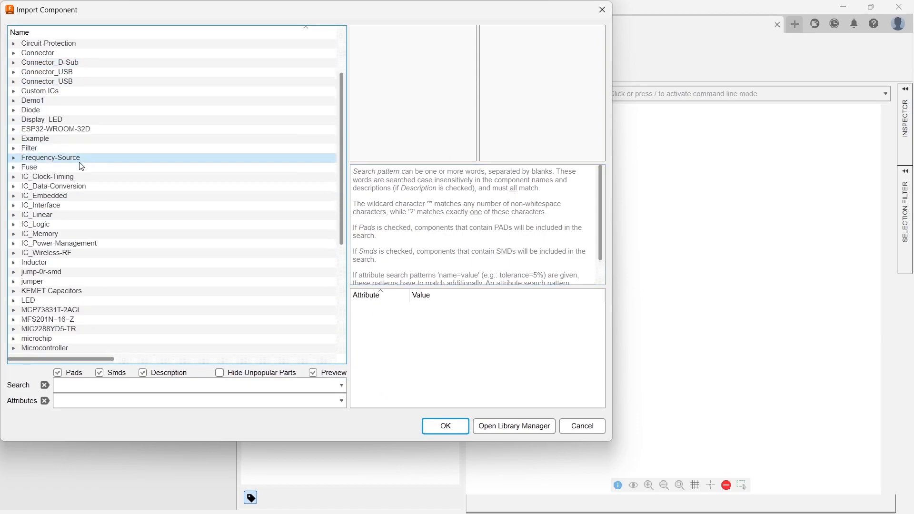
scroll(117, 238, "up", 6)
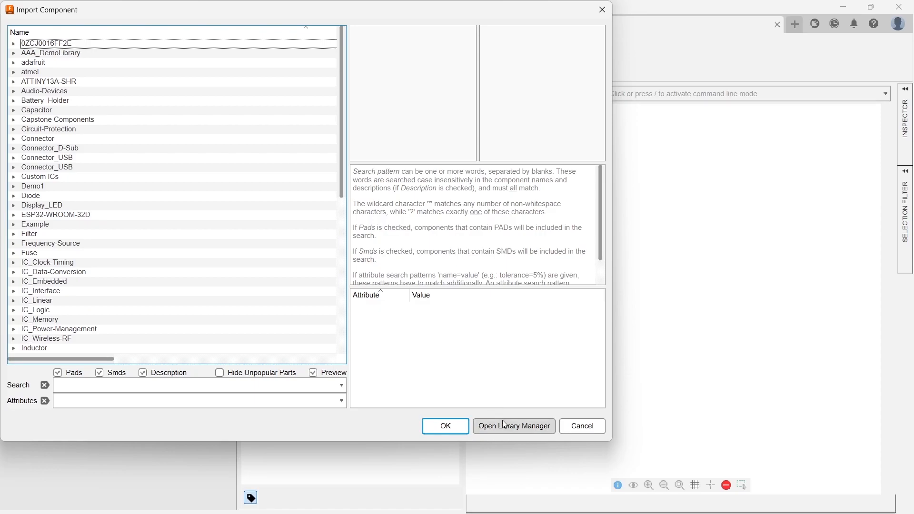
left_click(494, 431)
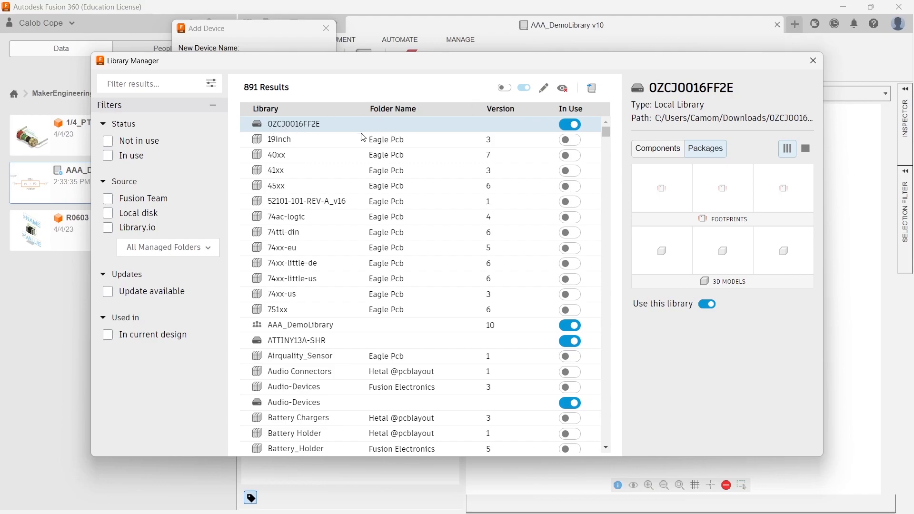
left_click(814, 61)
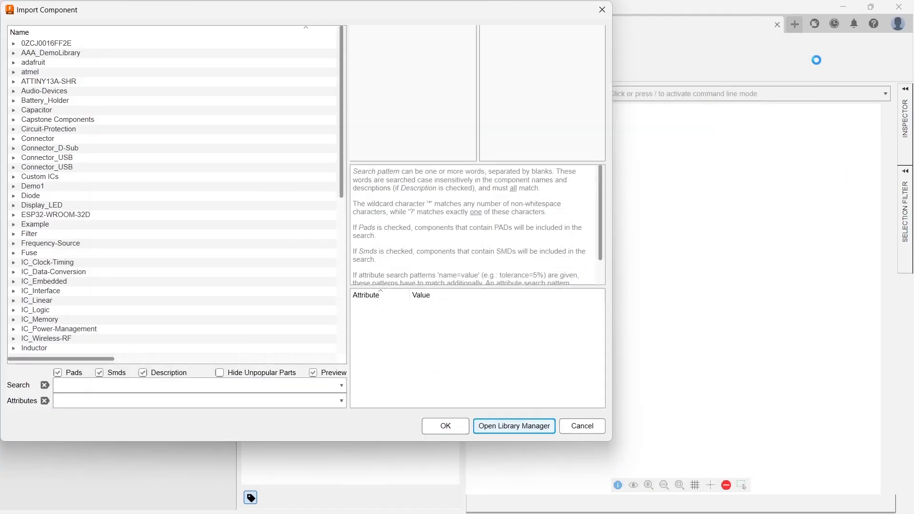
left_click(37, 46)
left_click(14, 44)
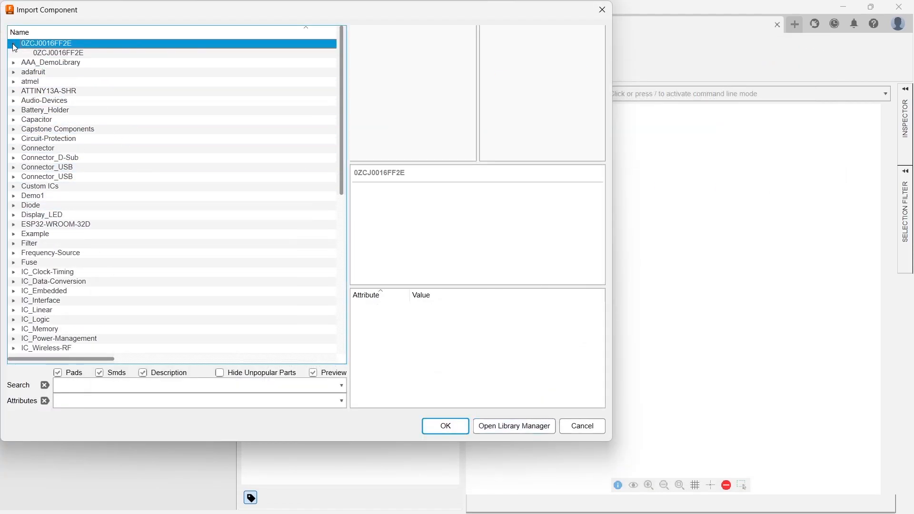
left_click(51, 52)
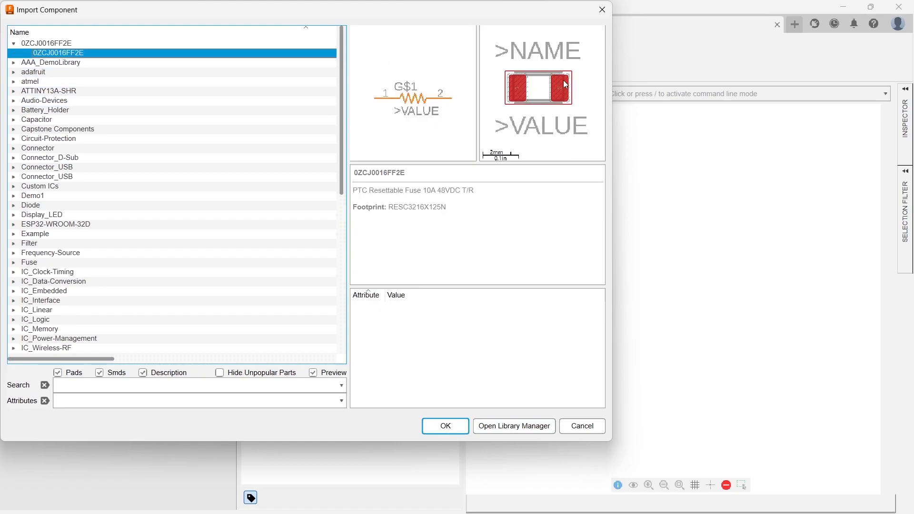
left_click(445, 427)
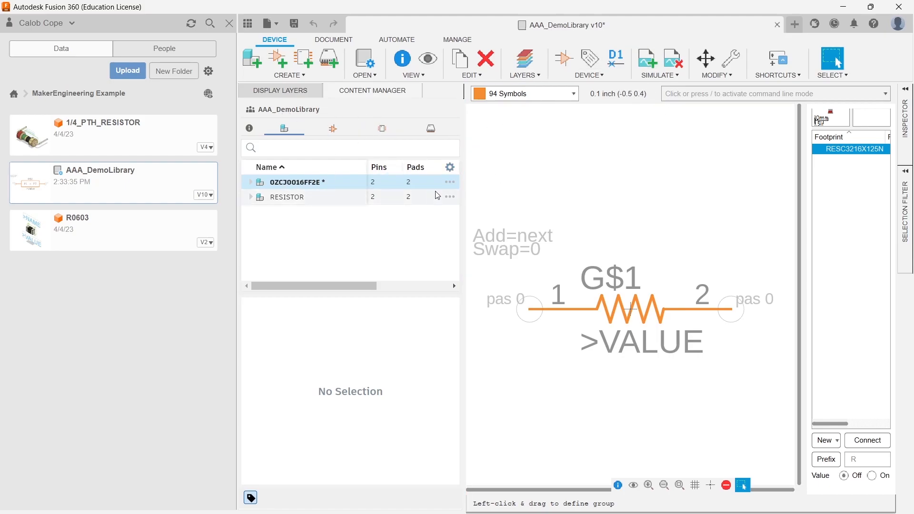
- Browse the library's symbols, footprints and 3D packages lists, then return to the devices list
left_click(333, 130)
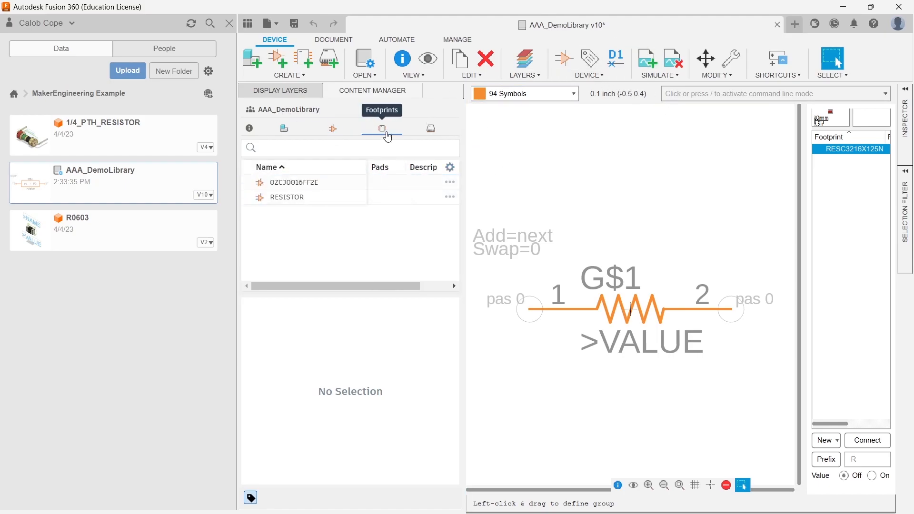
left_click(382, 129)
left_click(431, 129)
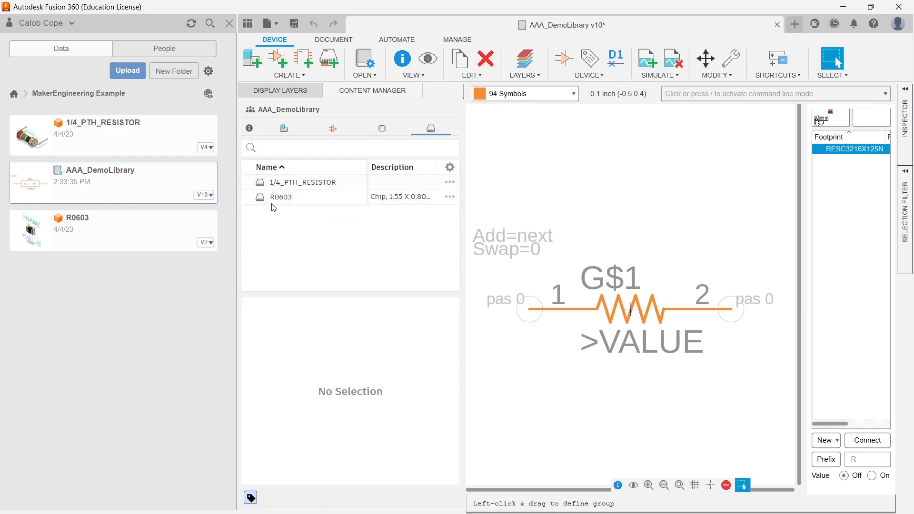
left_click(287, 128)
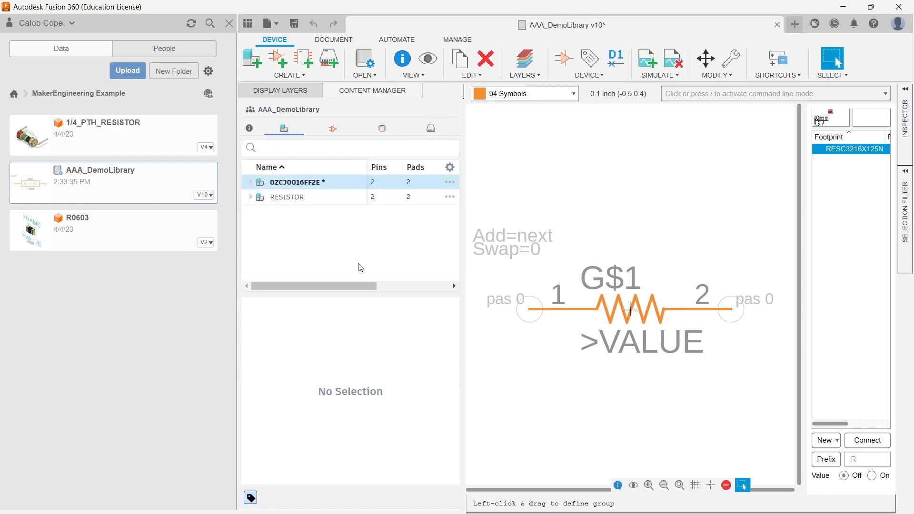